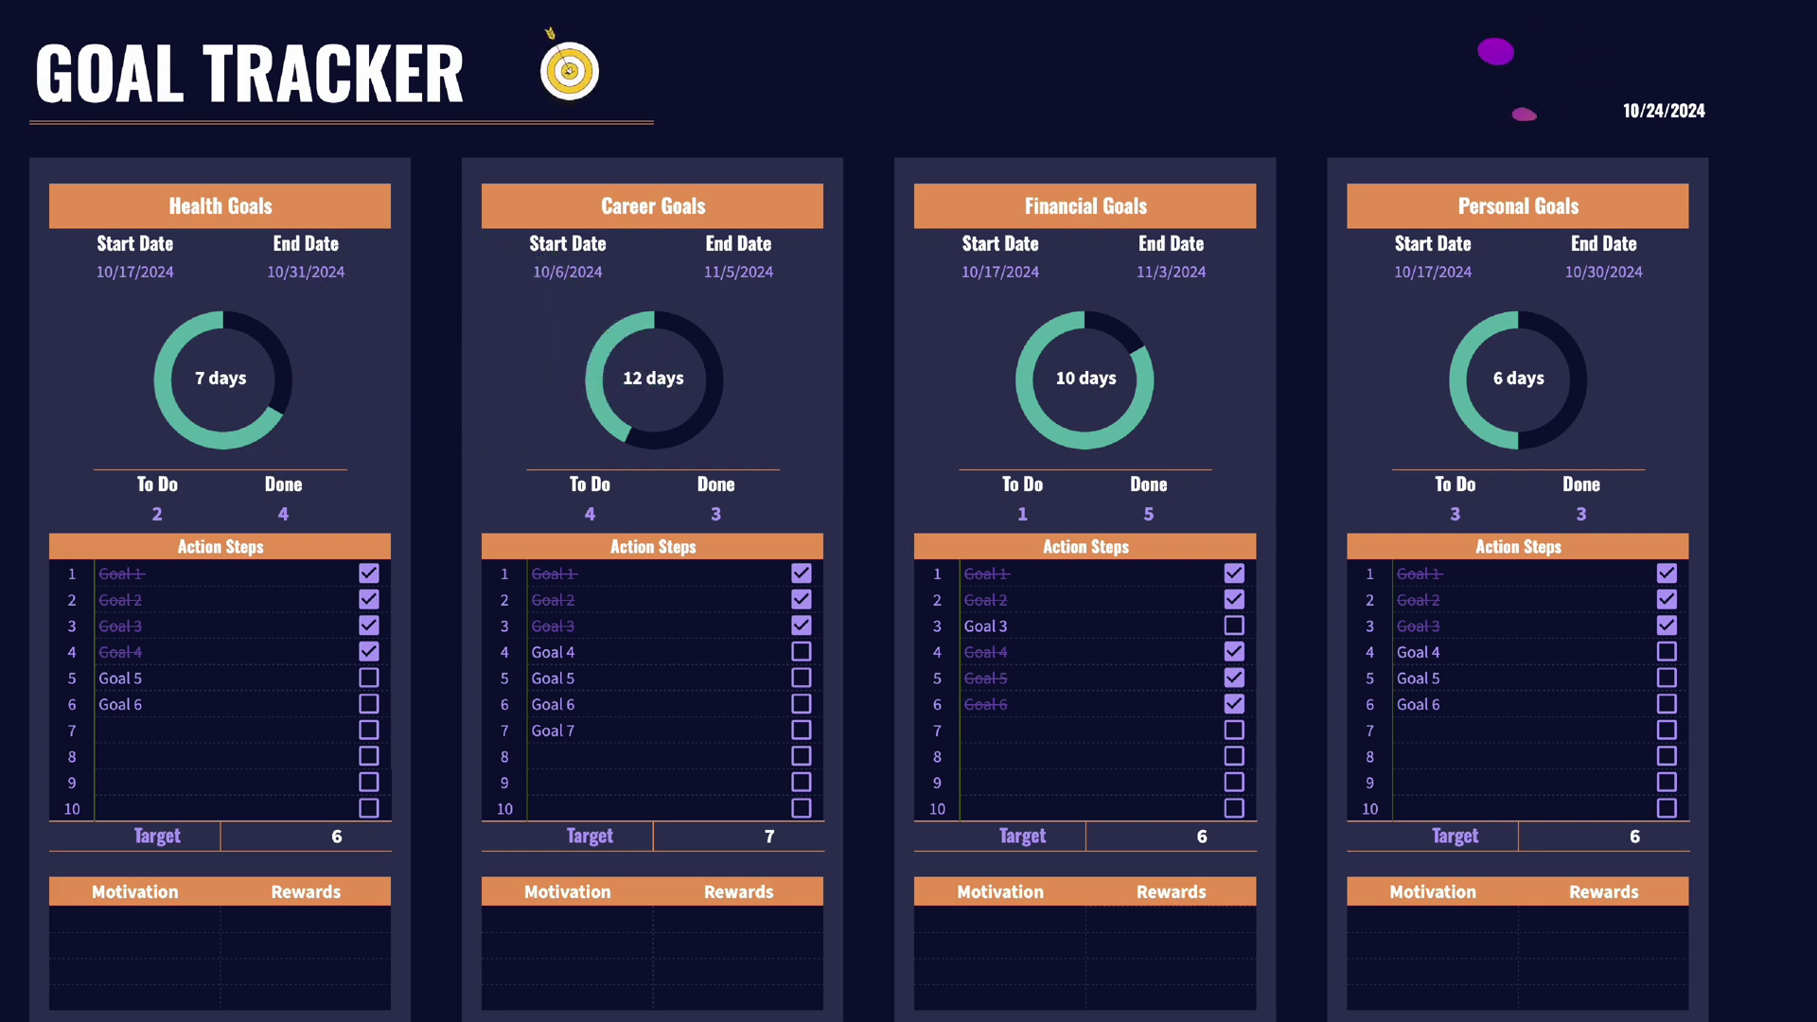
# Mark Goal 5 and Goal 6 as done in the Health Goals action steps of the finished tracker.
pyautogui.click(368, 652)
pyautogui.click(368, 651)
pyautogui.click(368, 678)
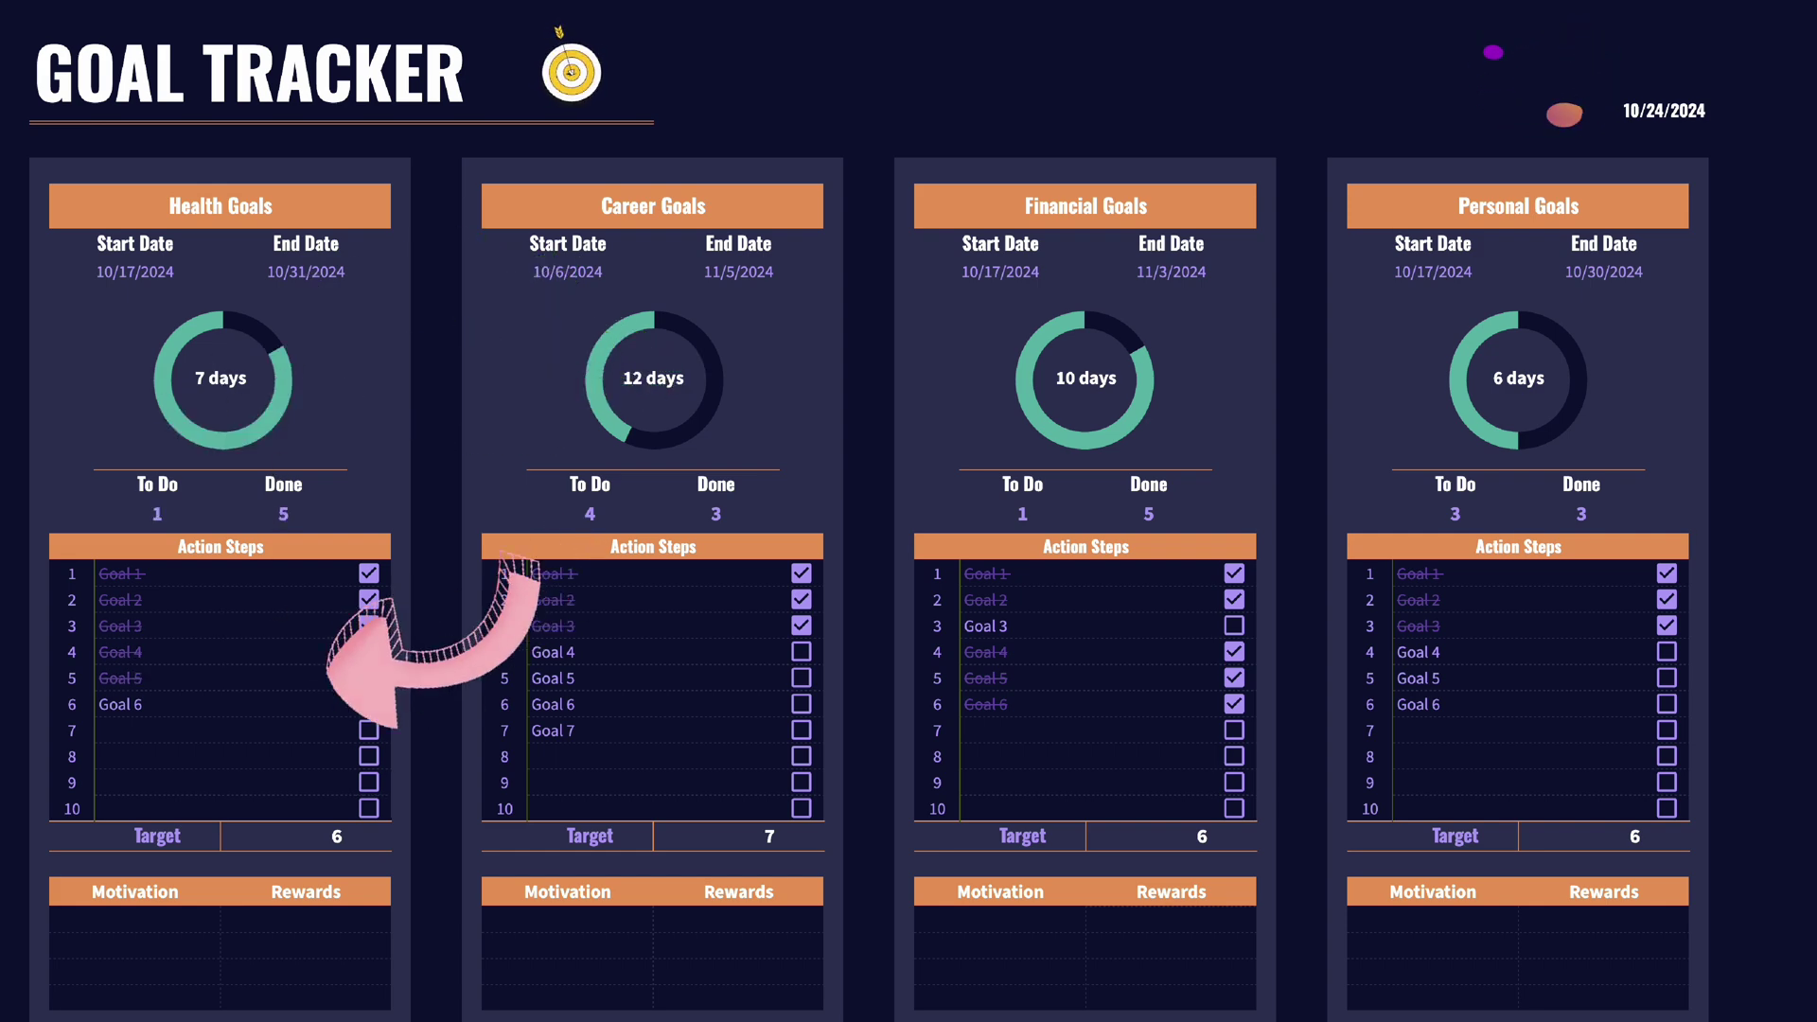
pyautogui.click(368, 677)
pyautogui.click(368, 651)
pyautogui.click(368, 625)
pyautogui.click(368, 600)
pyautogui.click(368, 600)
pyautogui.click(368, 625)
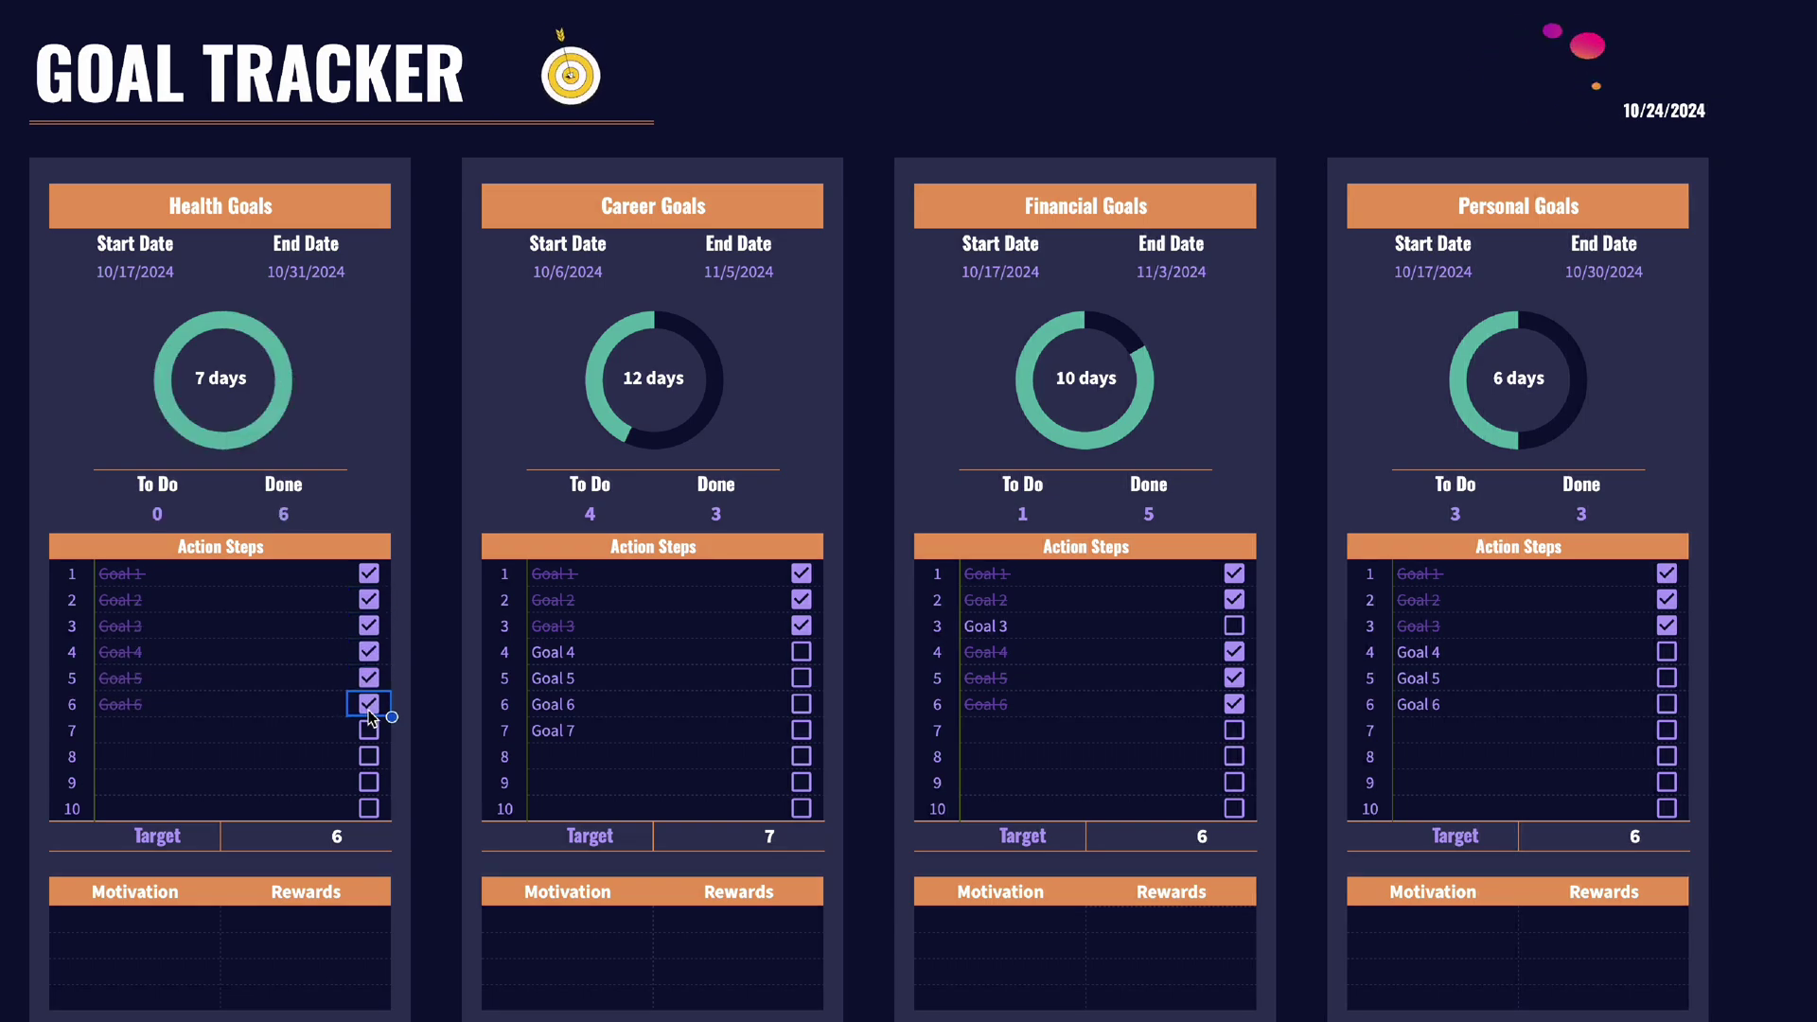
pyautogui.scroll(-1, 369, 691)
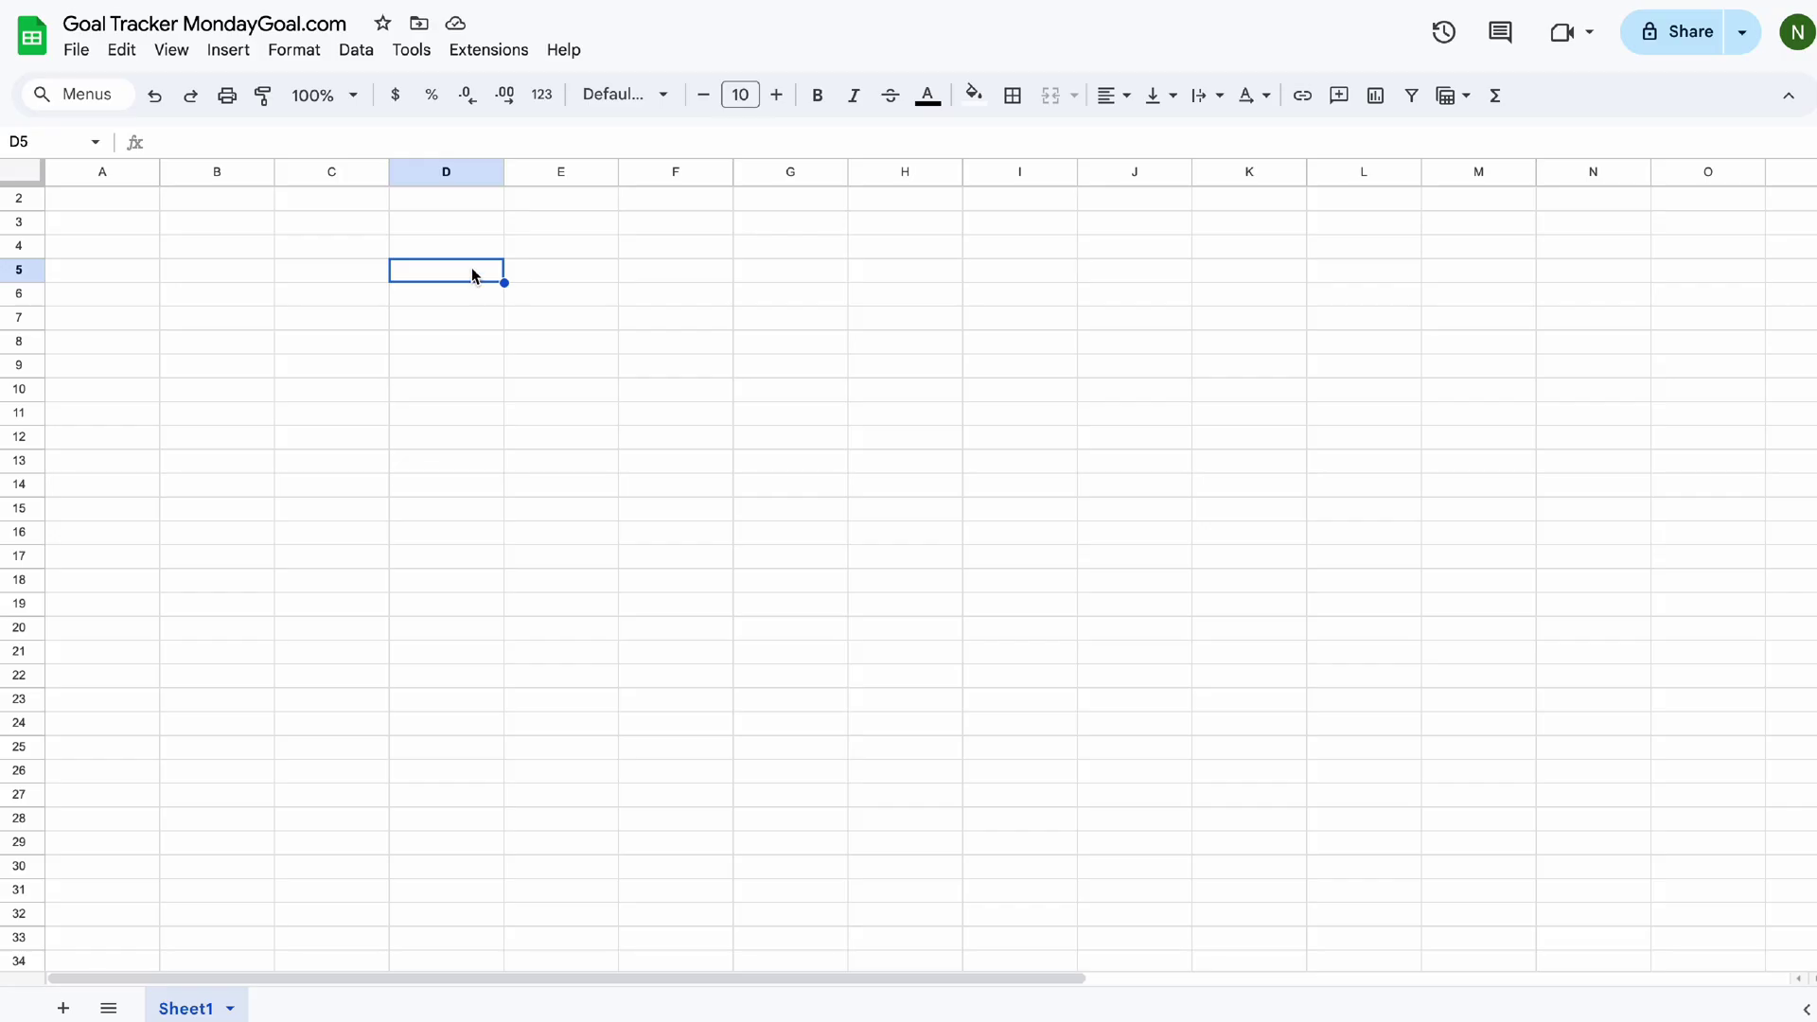
# Enter the heading Goal 1 in D5, with the labels Start Date in D6 and End Date in E6.
pyautogui.write('Goal 1')
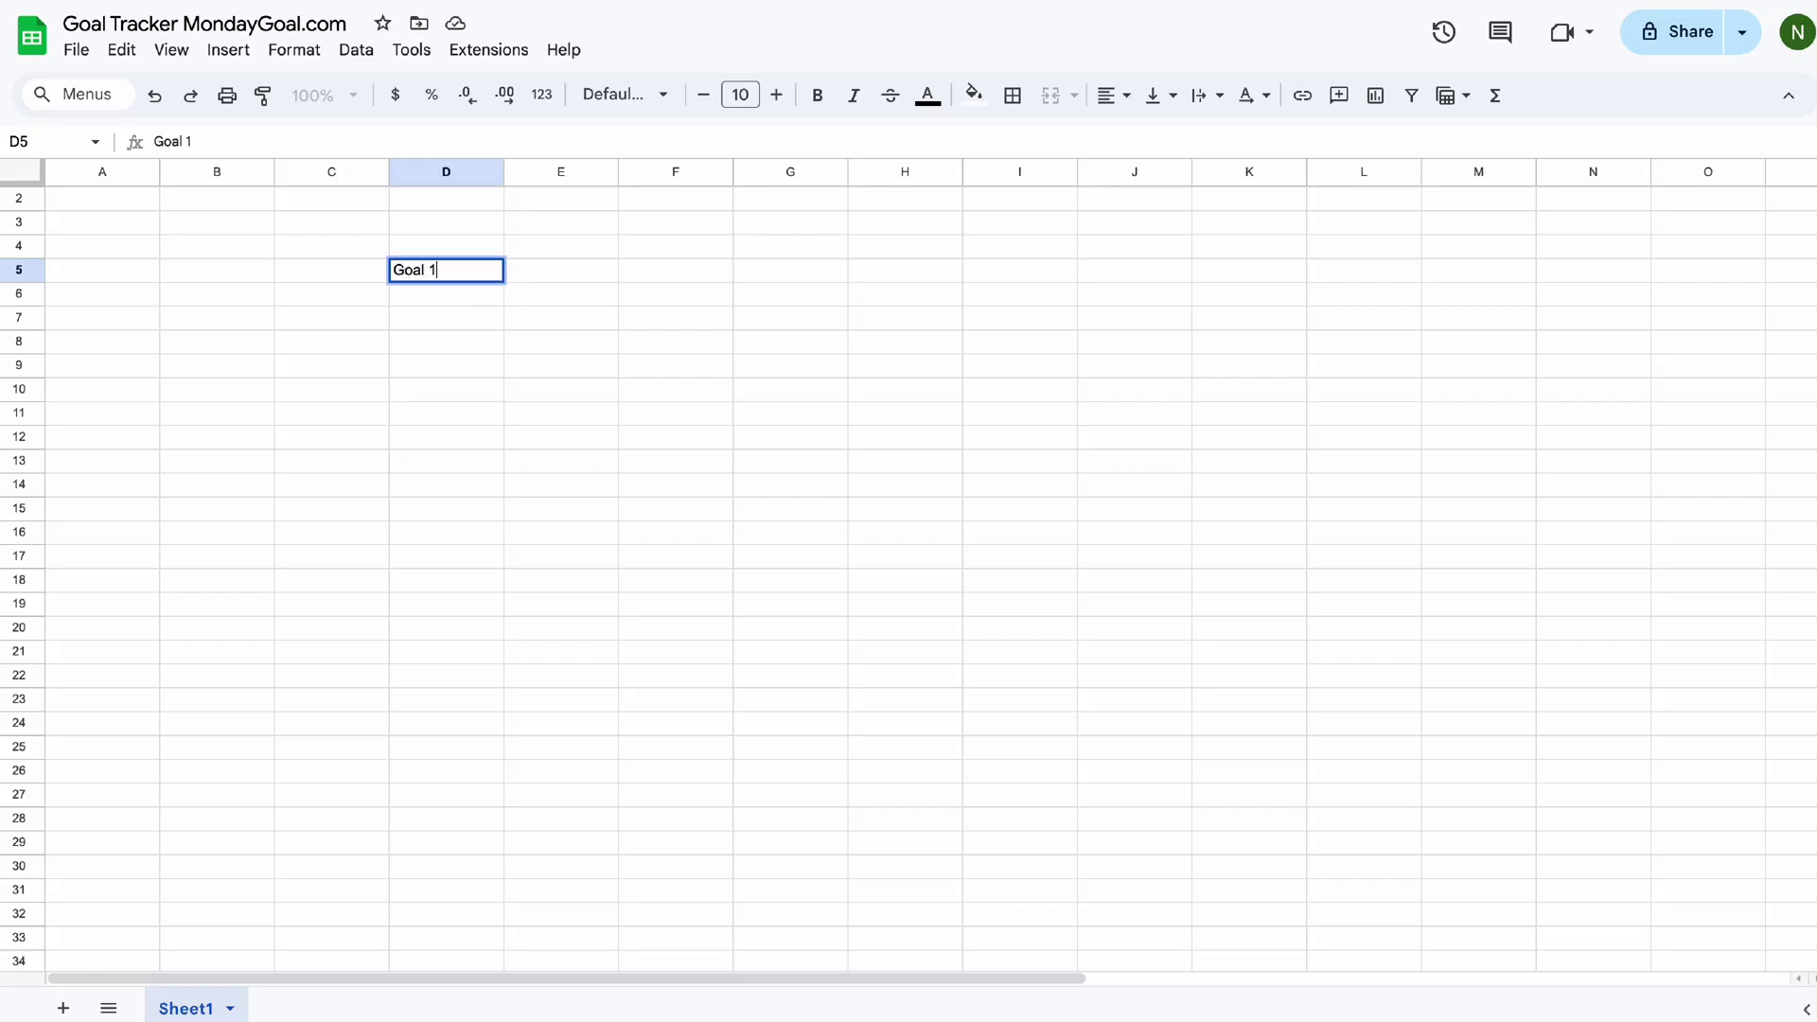
pyautogui.press('Return')
pyautogui.write('Start Date')
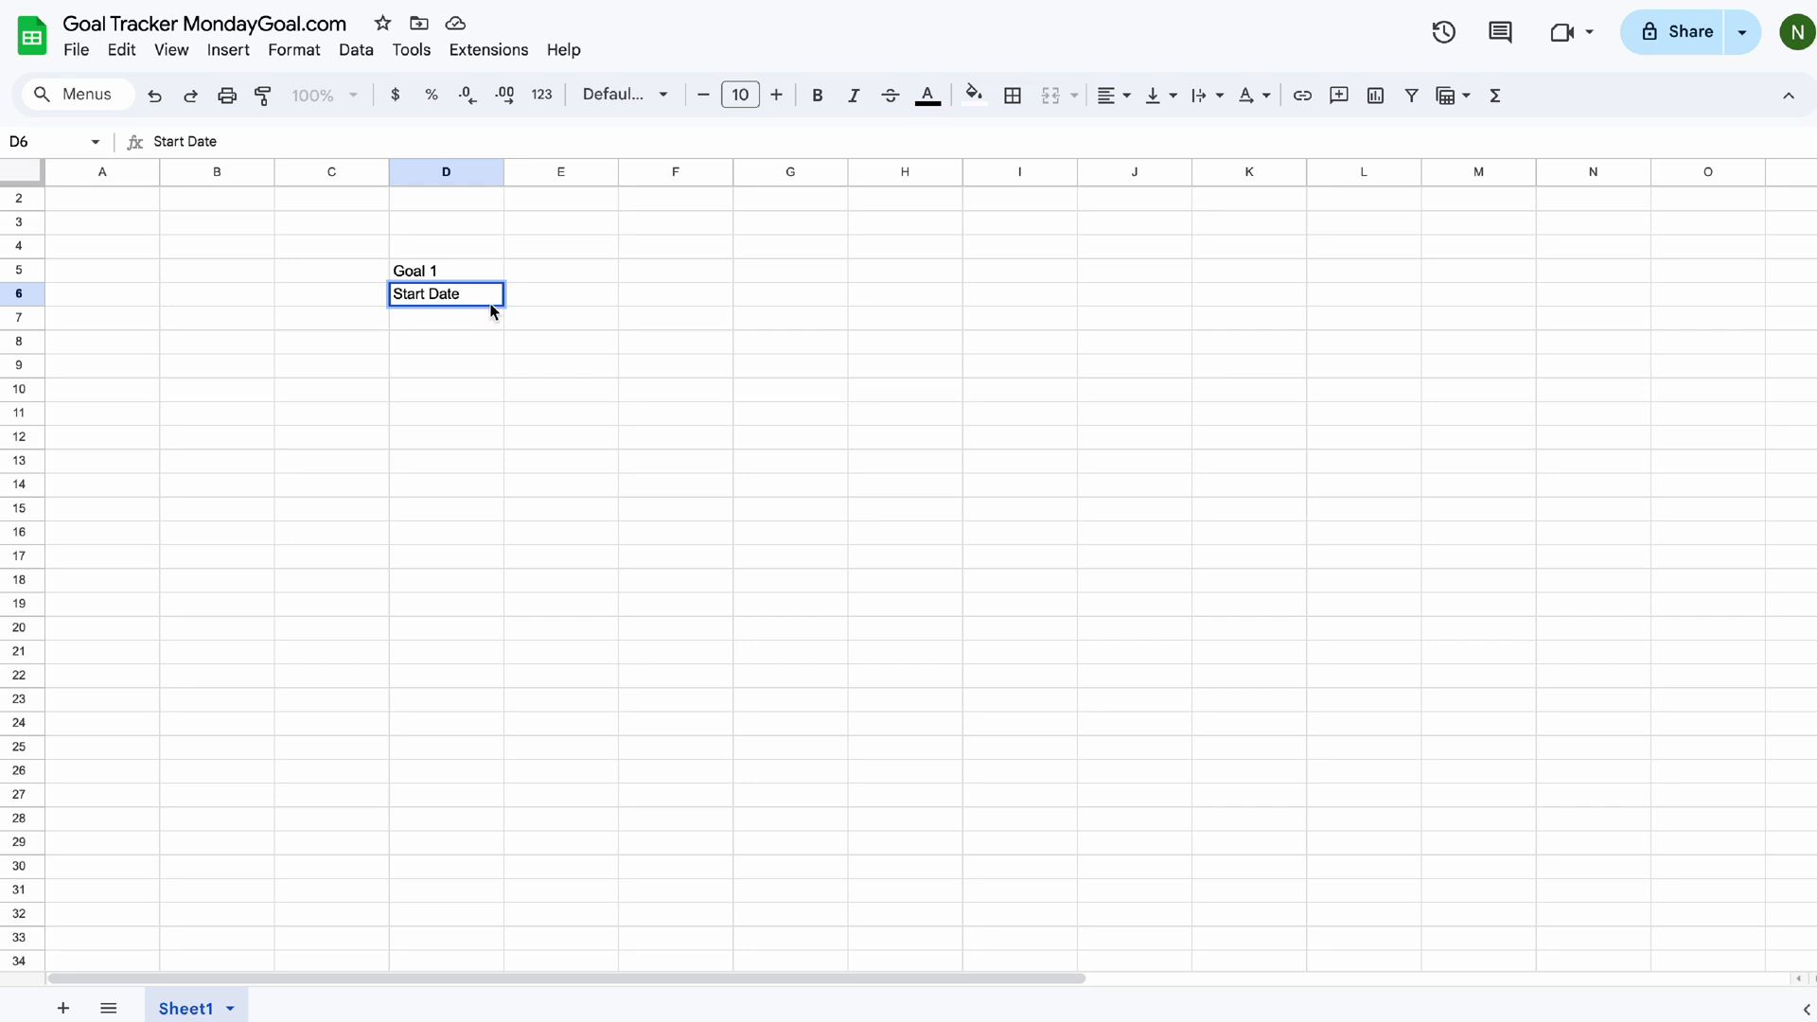
pyautogui.click(569, 297)
pyautogui.write('End Dat')
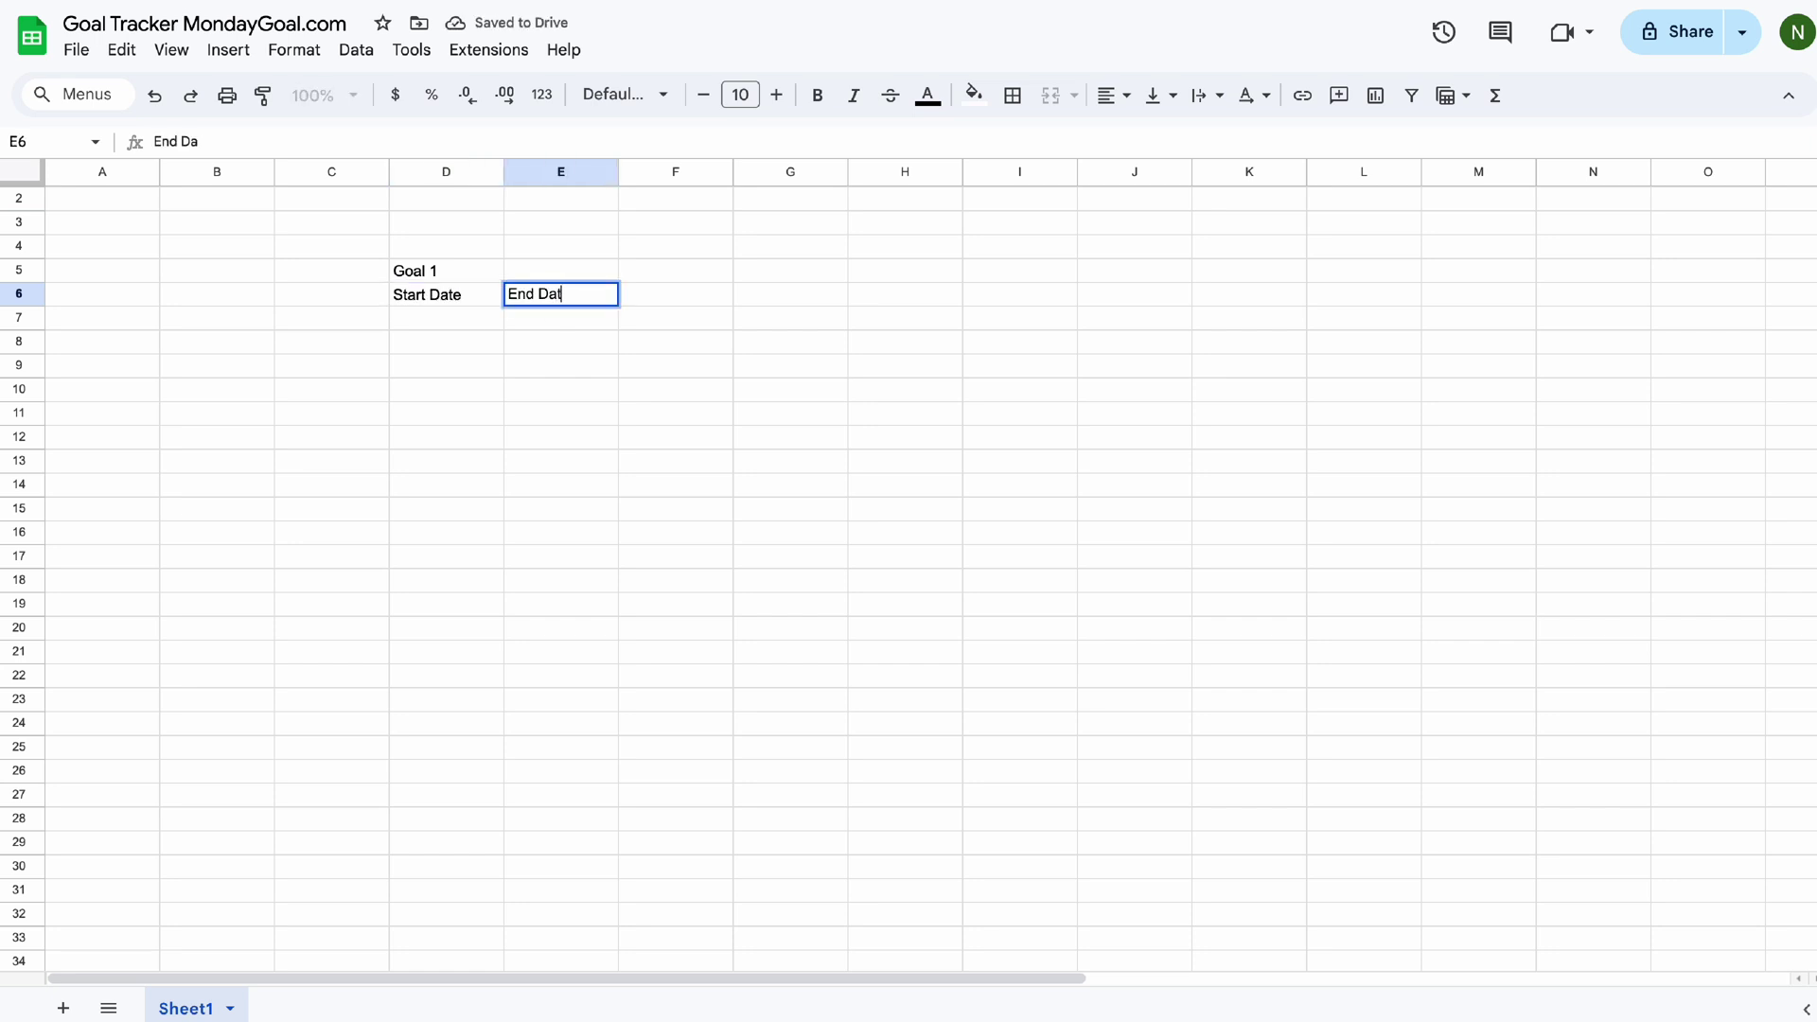
# Add a data validation rule to D7:E7 with the criteria "Is valid date".
pyautogui.moveTo(426, 330); pyautogui.dragTo(540, 320)
pyautogui.click(356, 49)
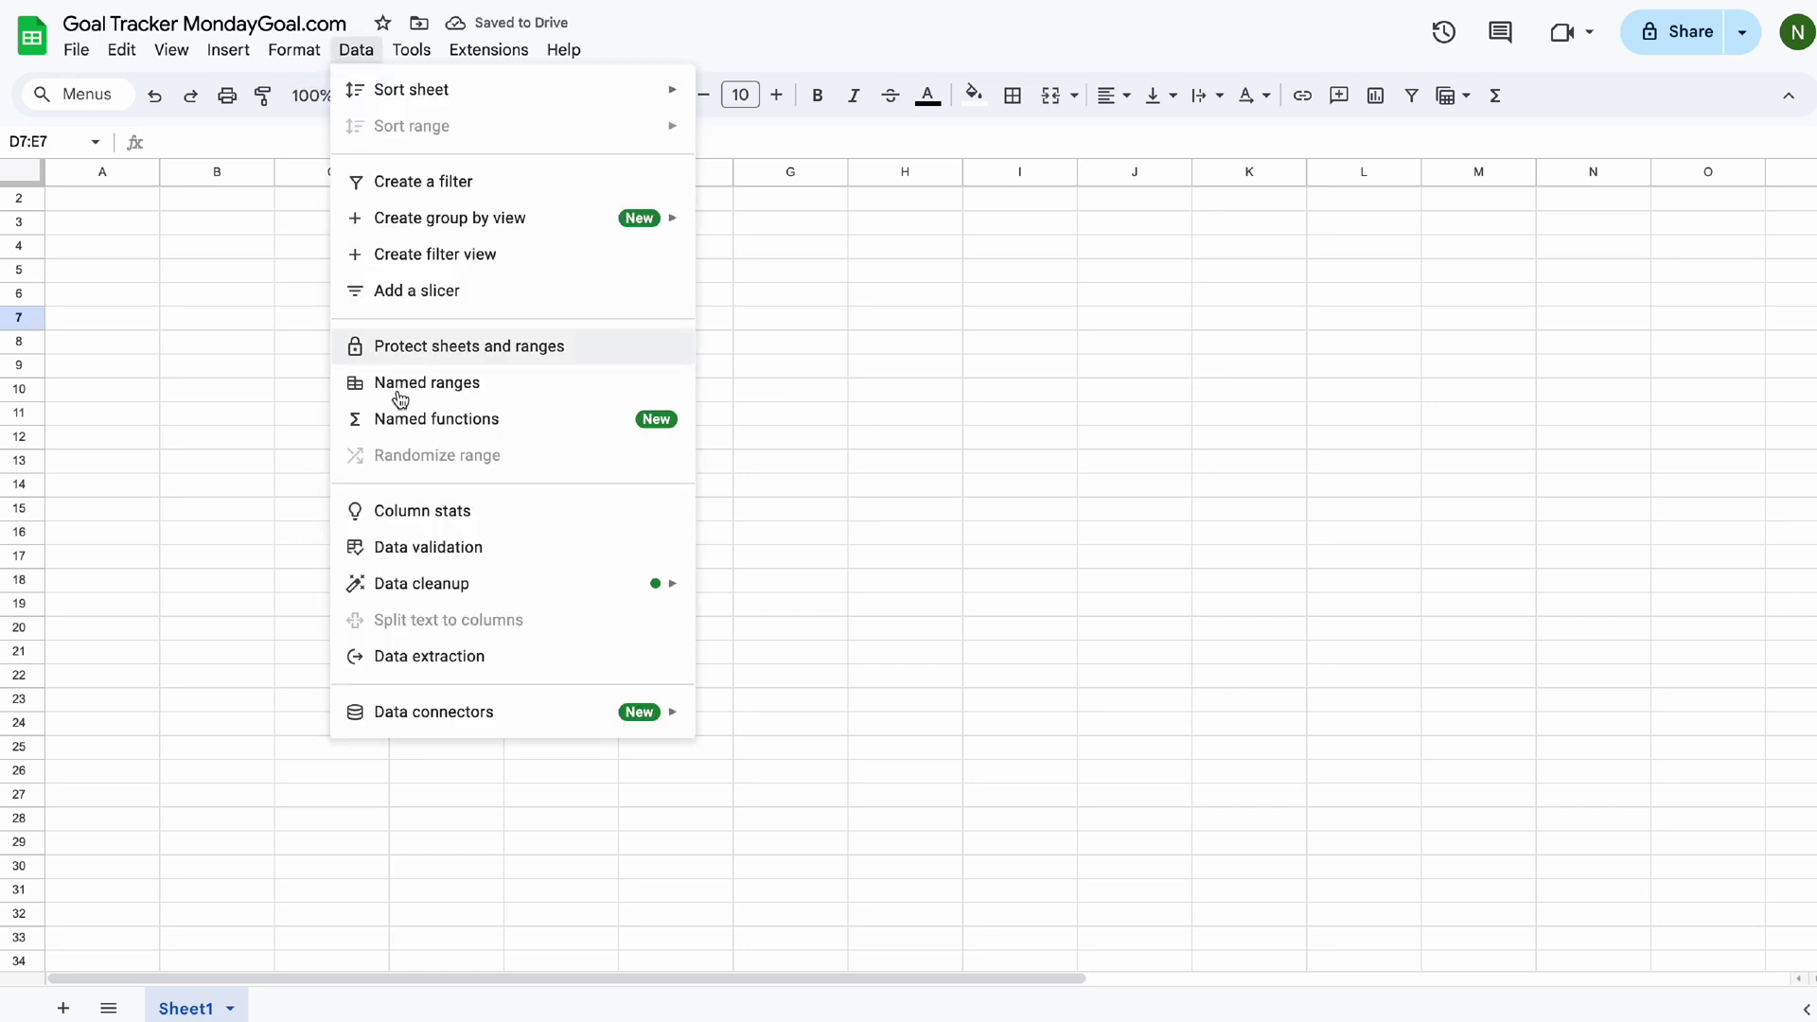
pyautogui.click(406, 547)
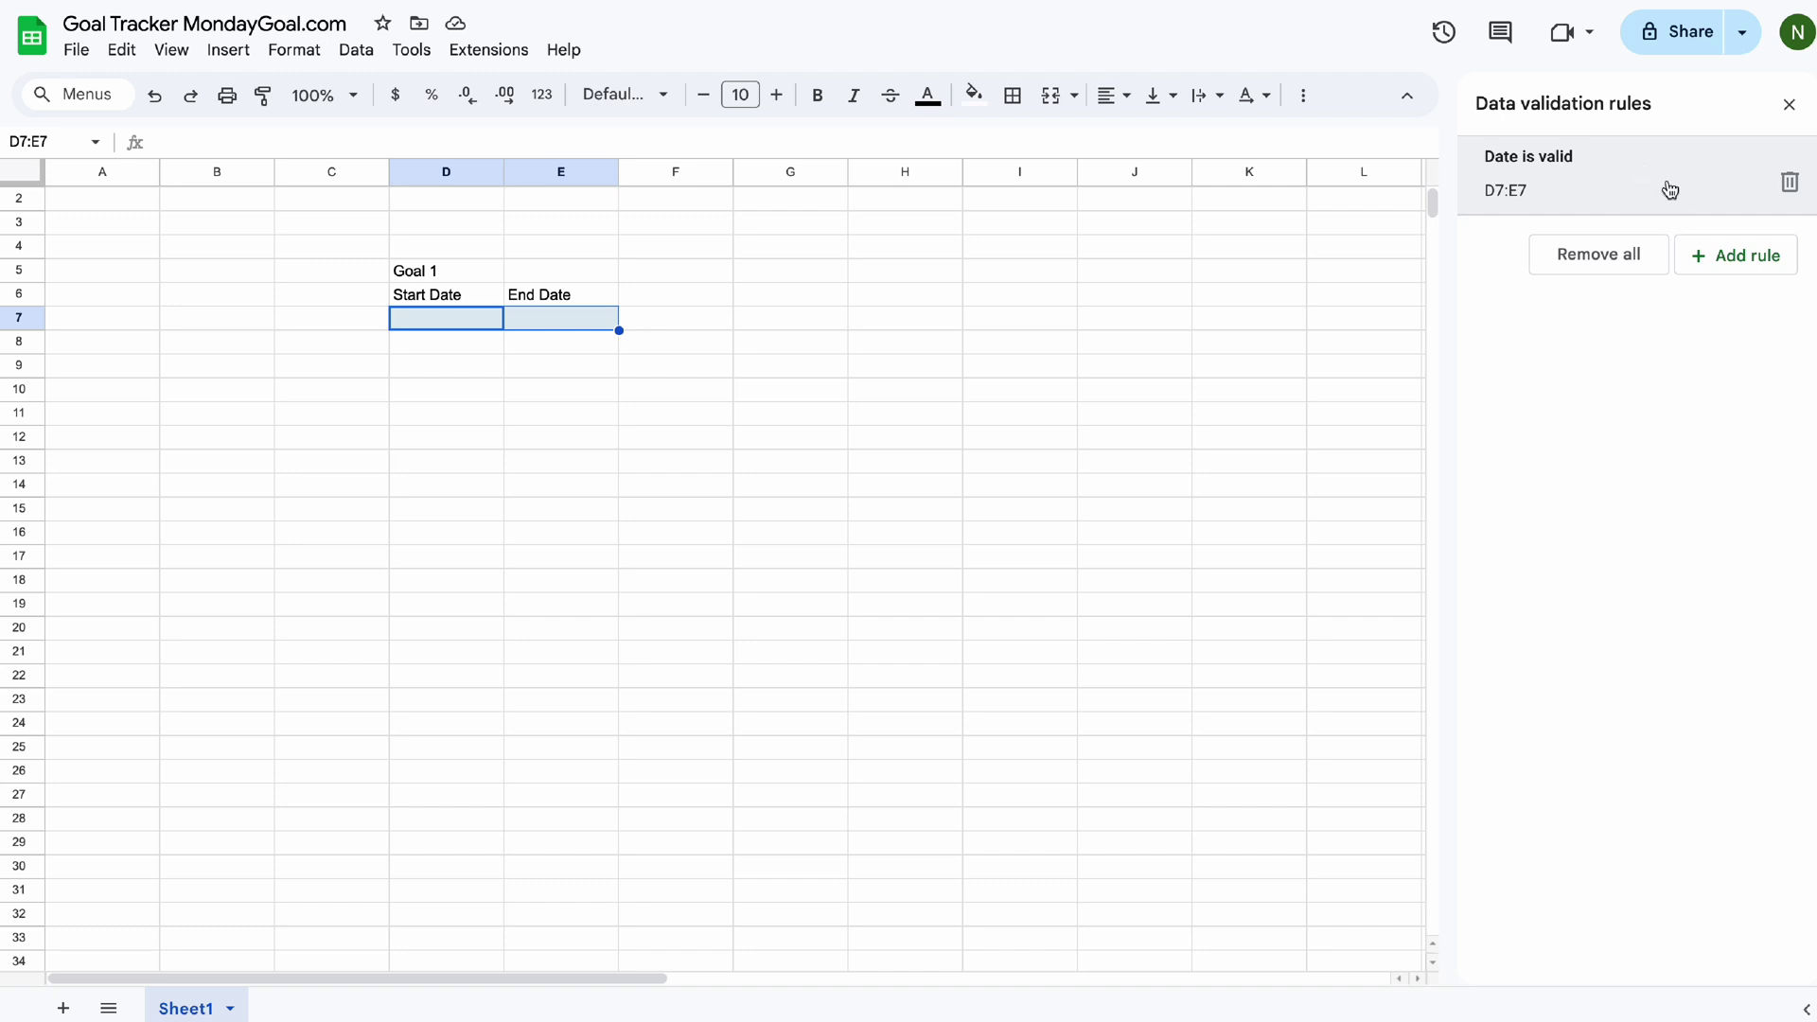
pyautogui.click(1670, 191)
pyautogui.click(1762, 305)
pyautogui.click(1626, 298)
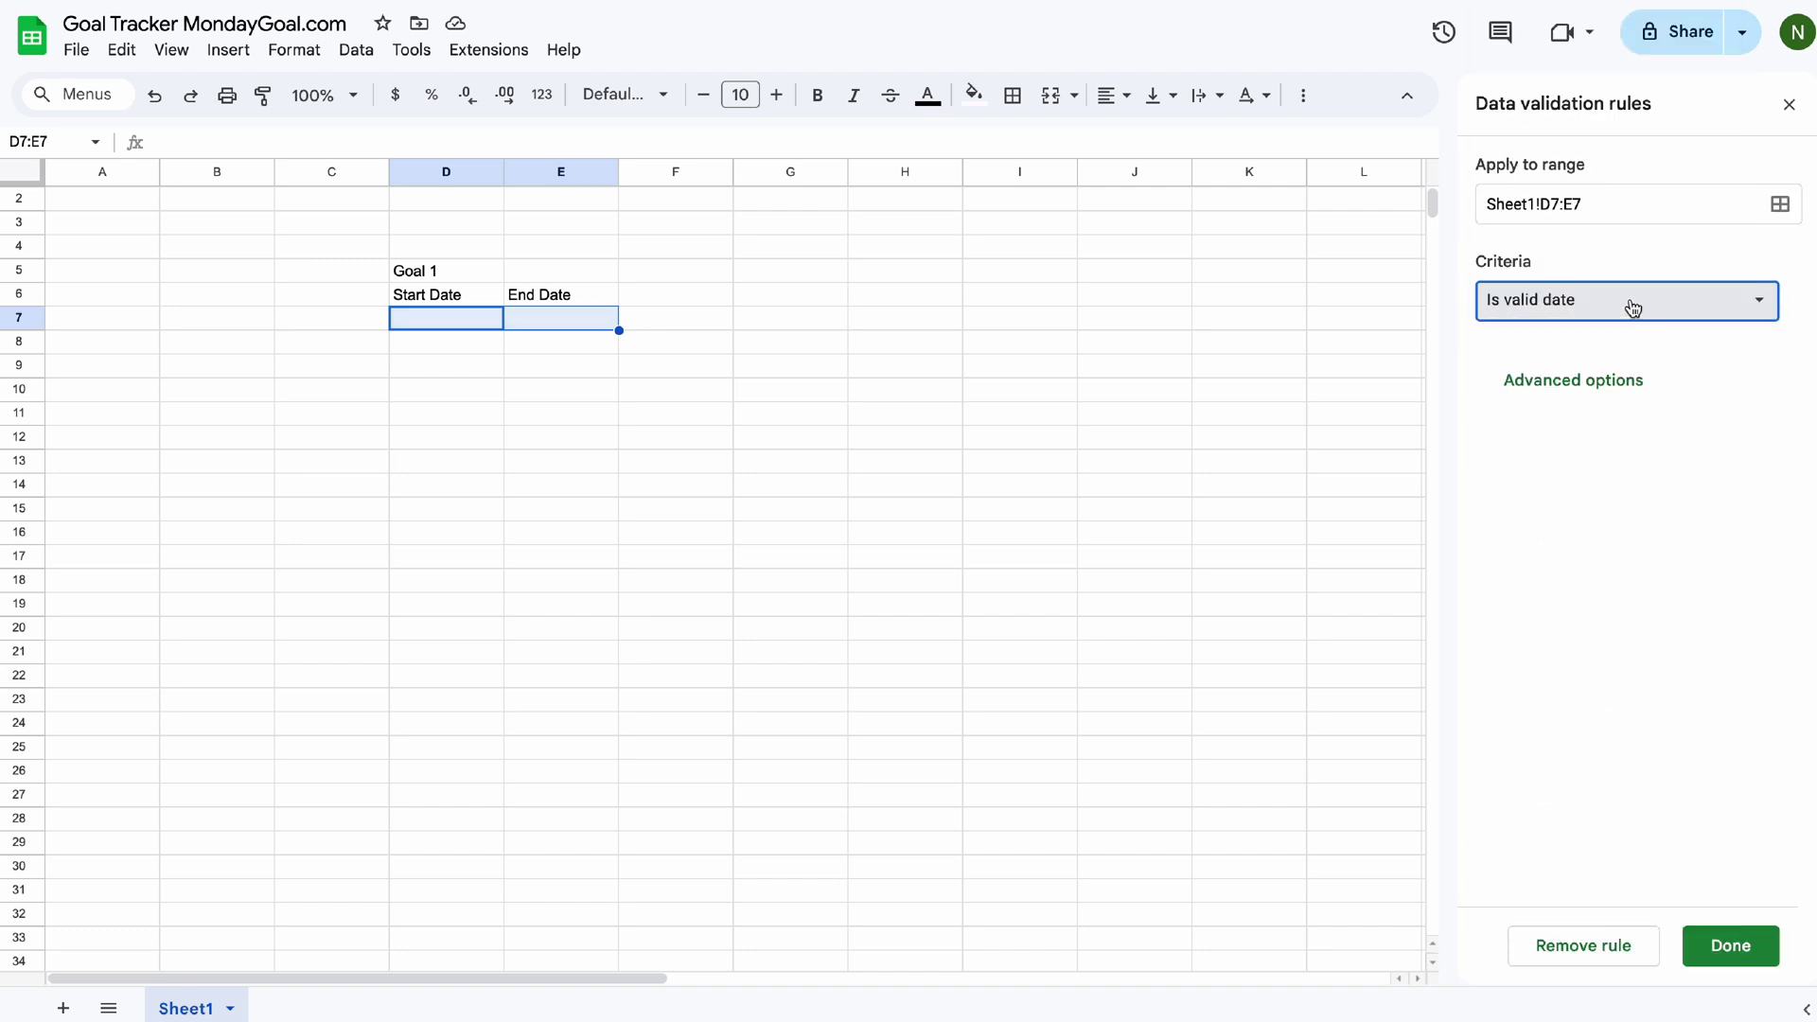
pyautogui.click(1730, 945)
# Pick 10/26/2024 as the start date in D7 and 11/1/2024 as the end date in E7.
pyautogui.doubleClick(474, 319)
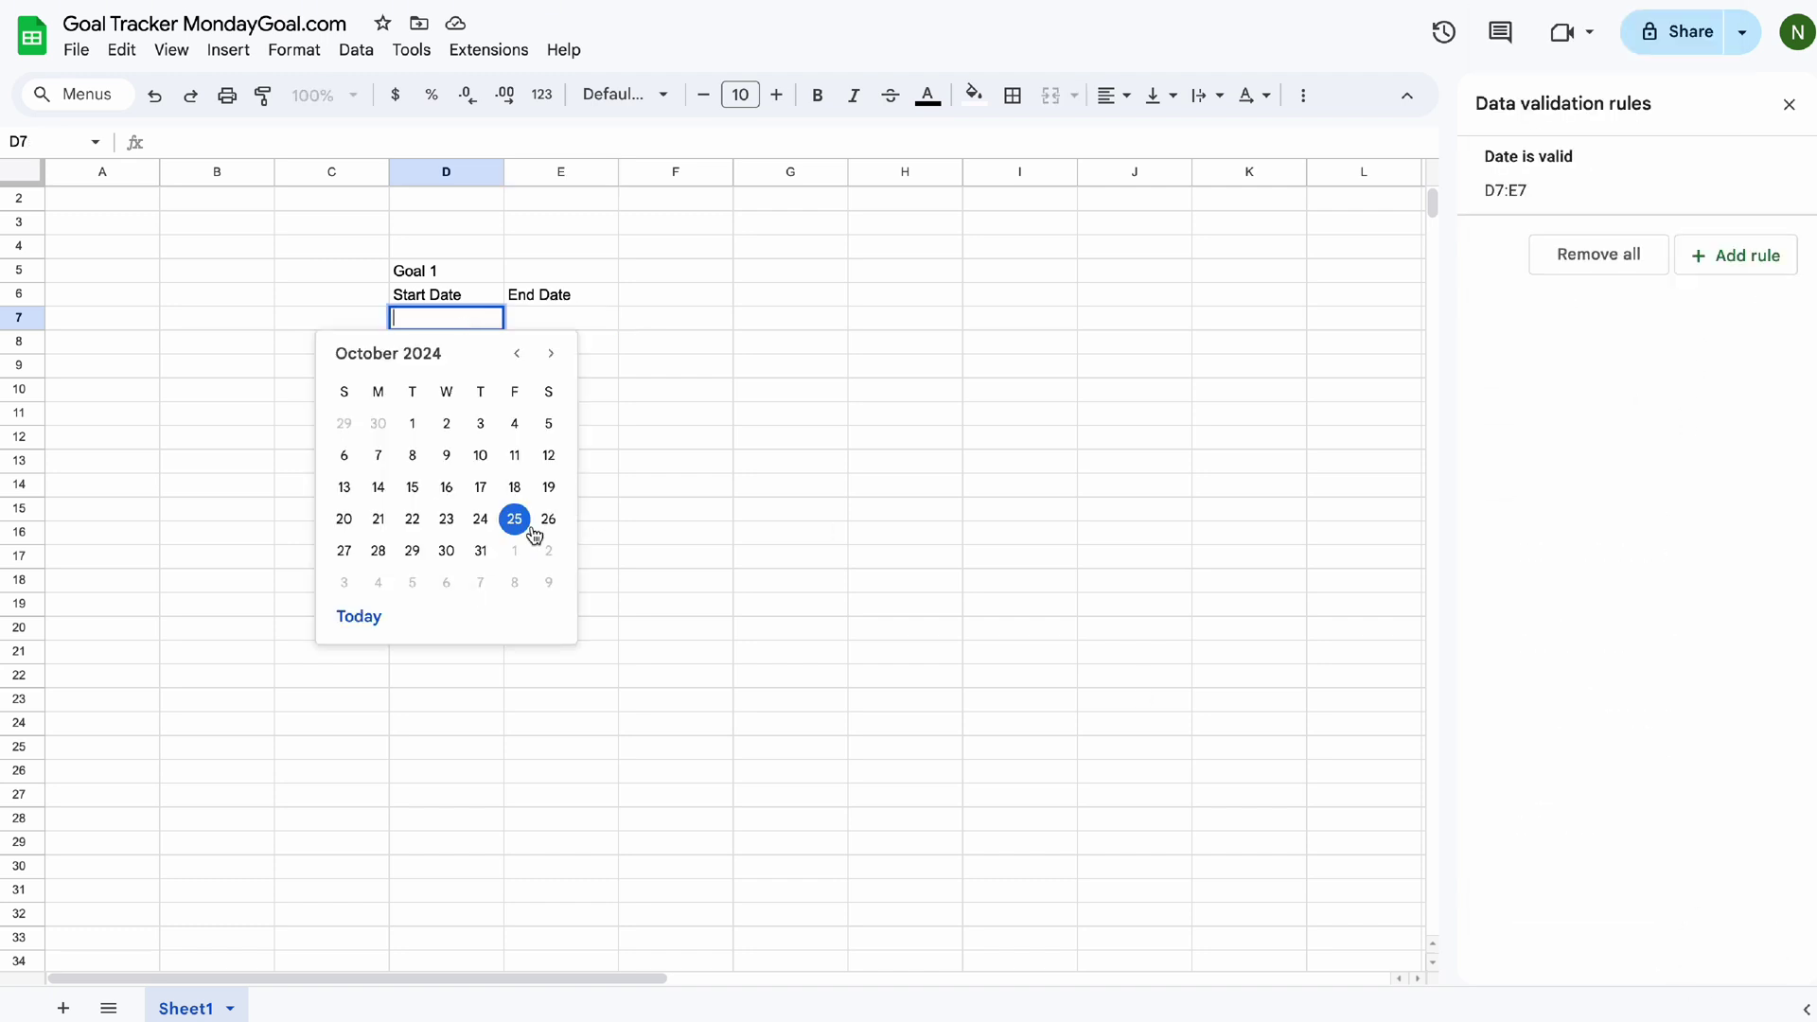
pyautogui.click(547, 521)
pyautogui.doubleClick(559, 320)
pyautogui.click(671, 354)
pyautogui.click(631, 424)
pyautogui.click(446, 365)
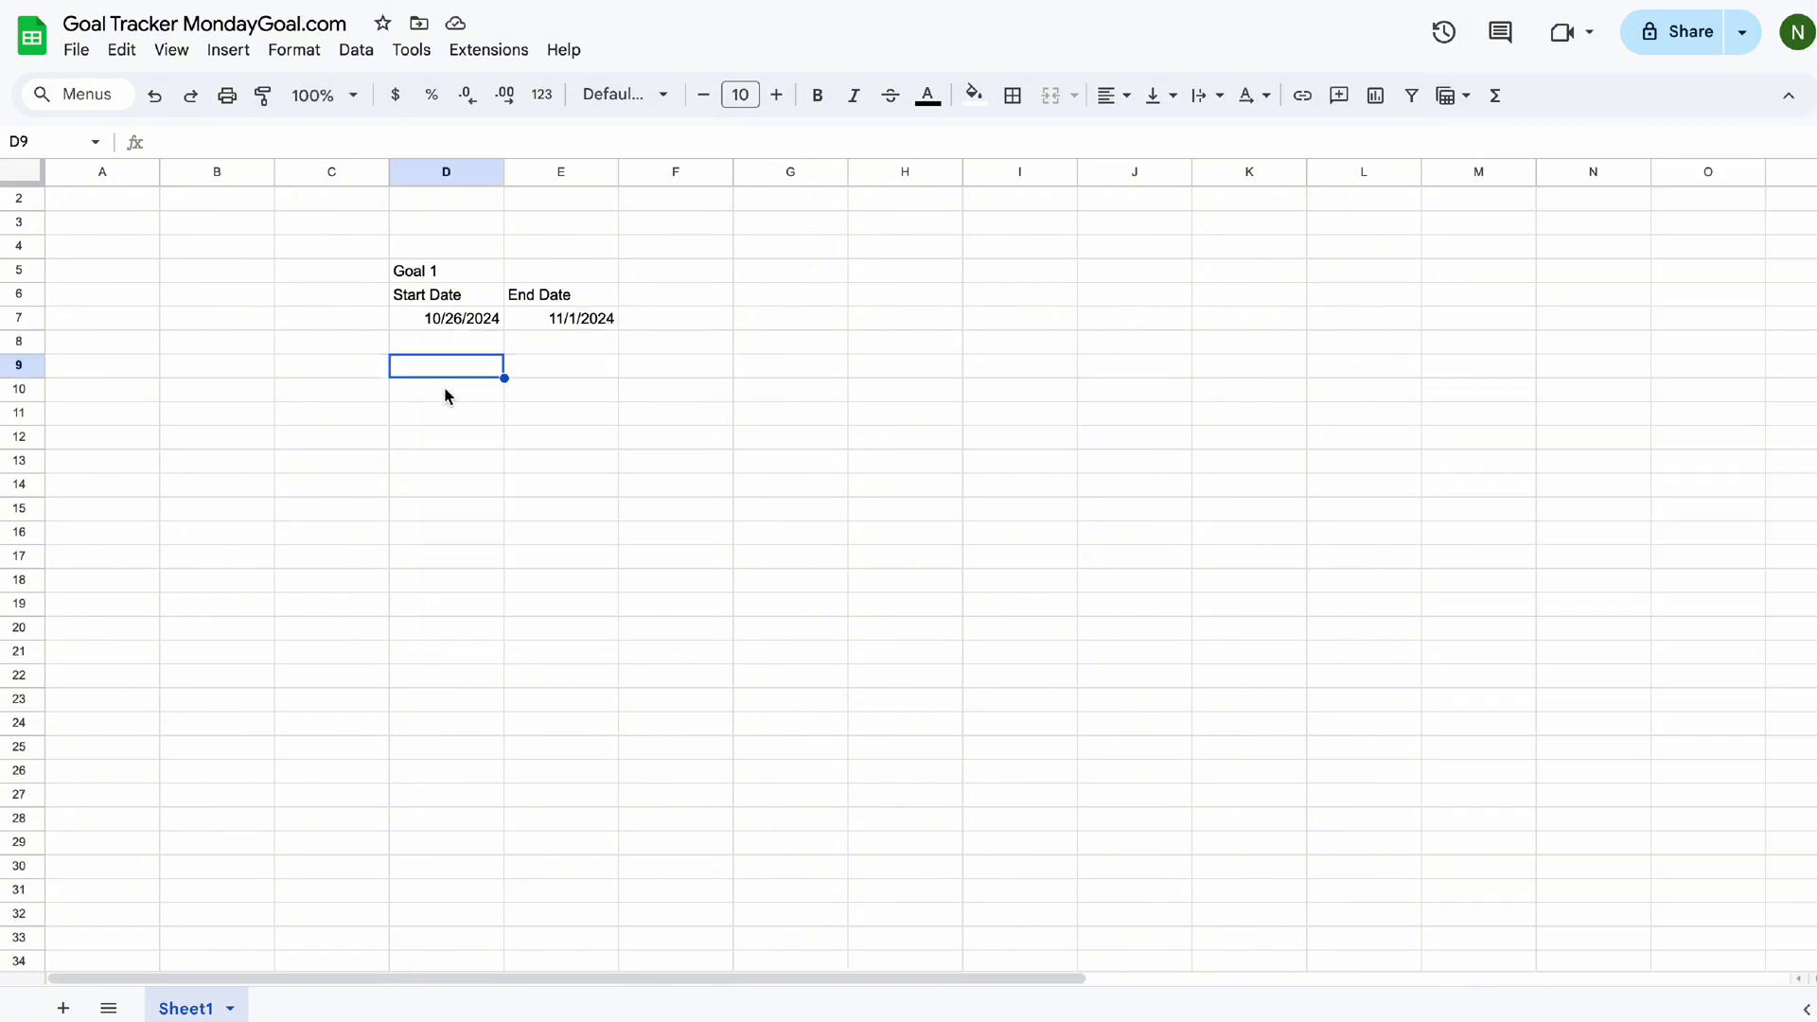
# Enter the placeholder Day in D11, and the labels To Do in D15 and Done in E15.
pyautogui.click(446, 413)
pyautogui.write('Day')
pyautogui.click(445, 484)
pyautogui.click(453, 511)
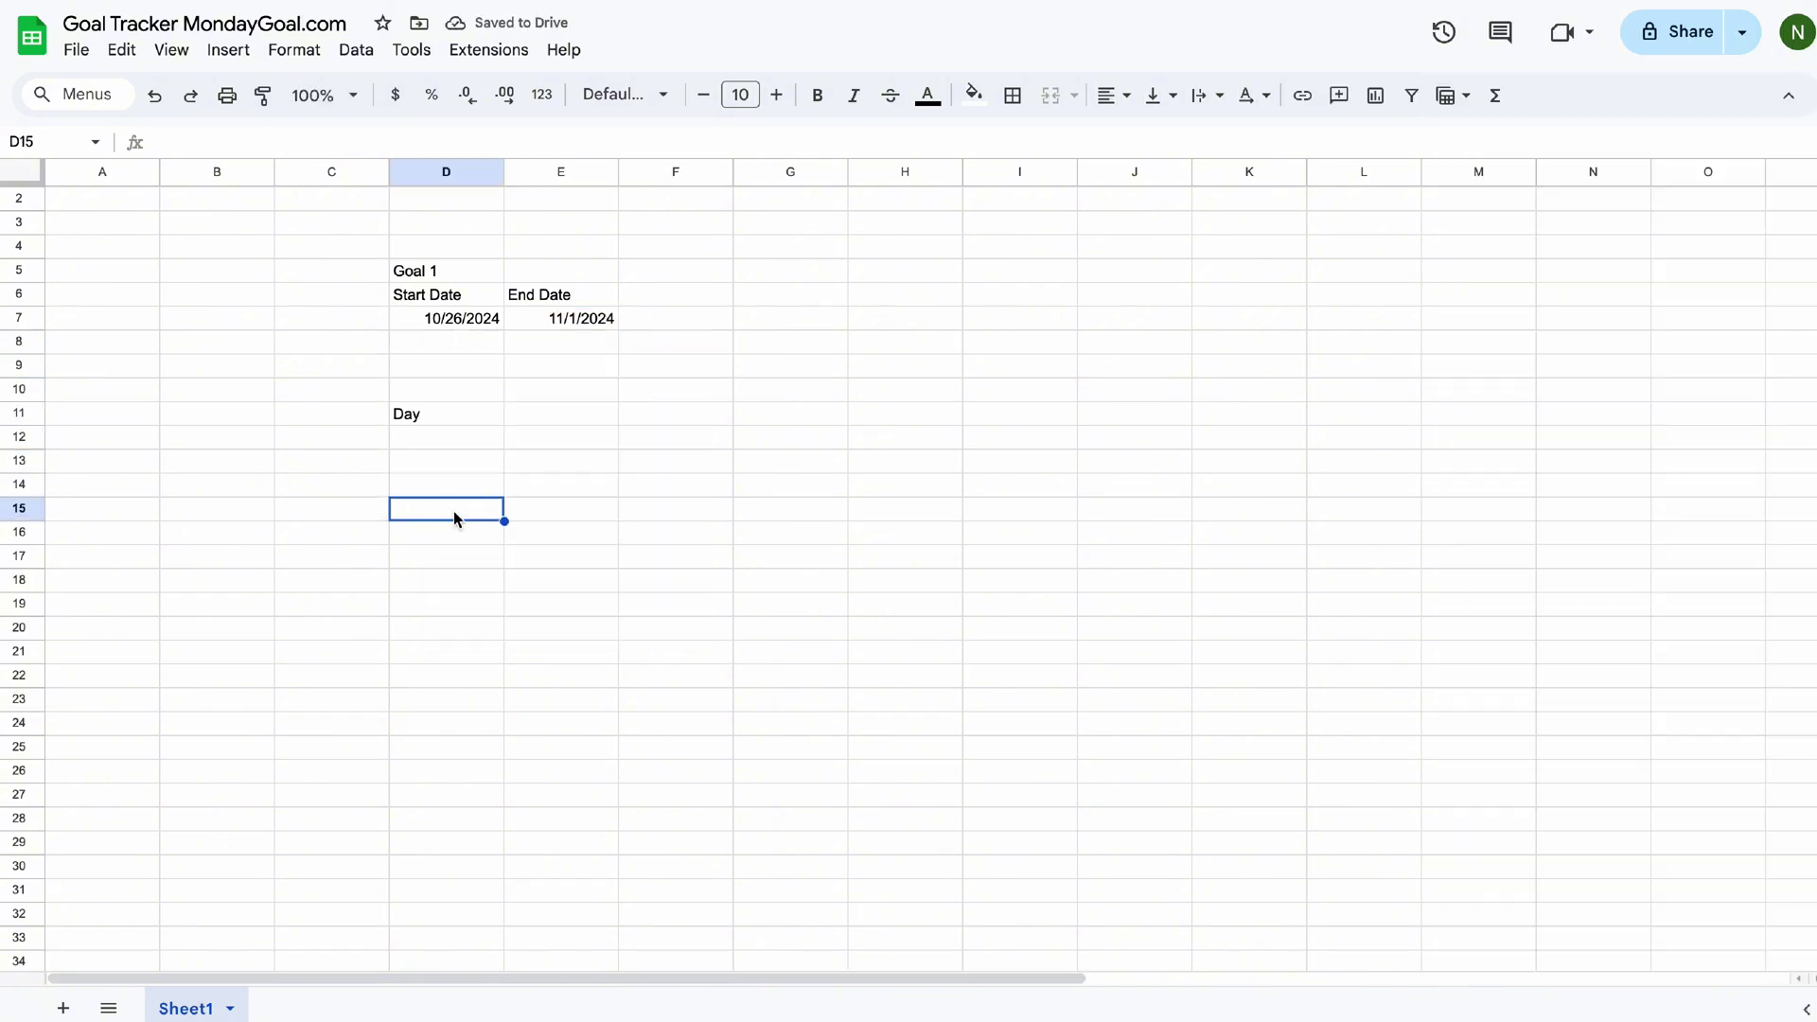
pyautogui.write('To Do')
pyautogui.press('Tab')
pyautogui.write('Done')
pyautogui.click(446, 556)
# Replace the Day placeholder in D11 with =max(E7-today(),0) & " day" & if(Max(E7-today(),0) = 1, "", "s").
pyautogui.click(441, 411)
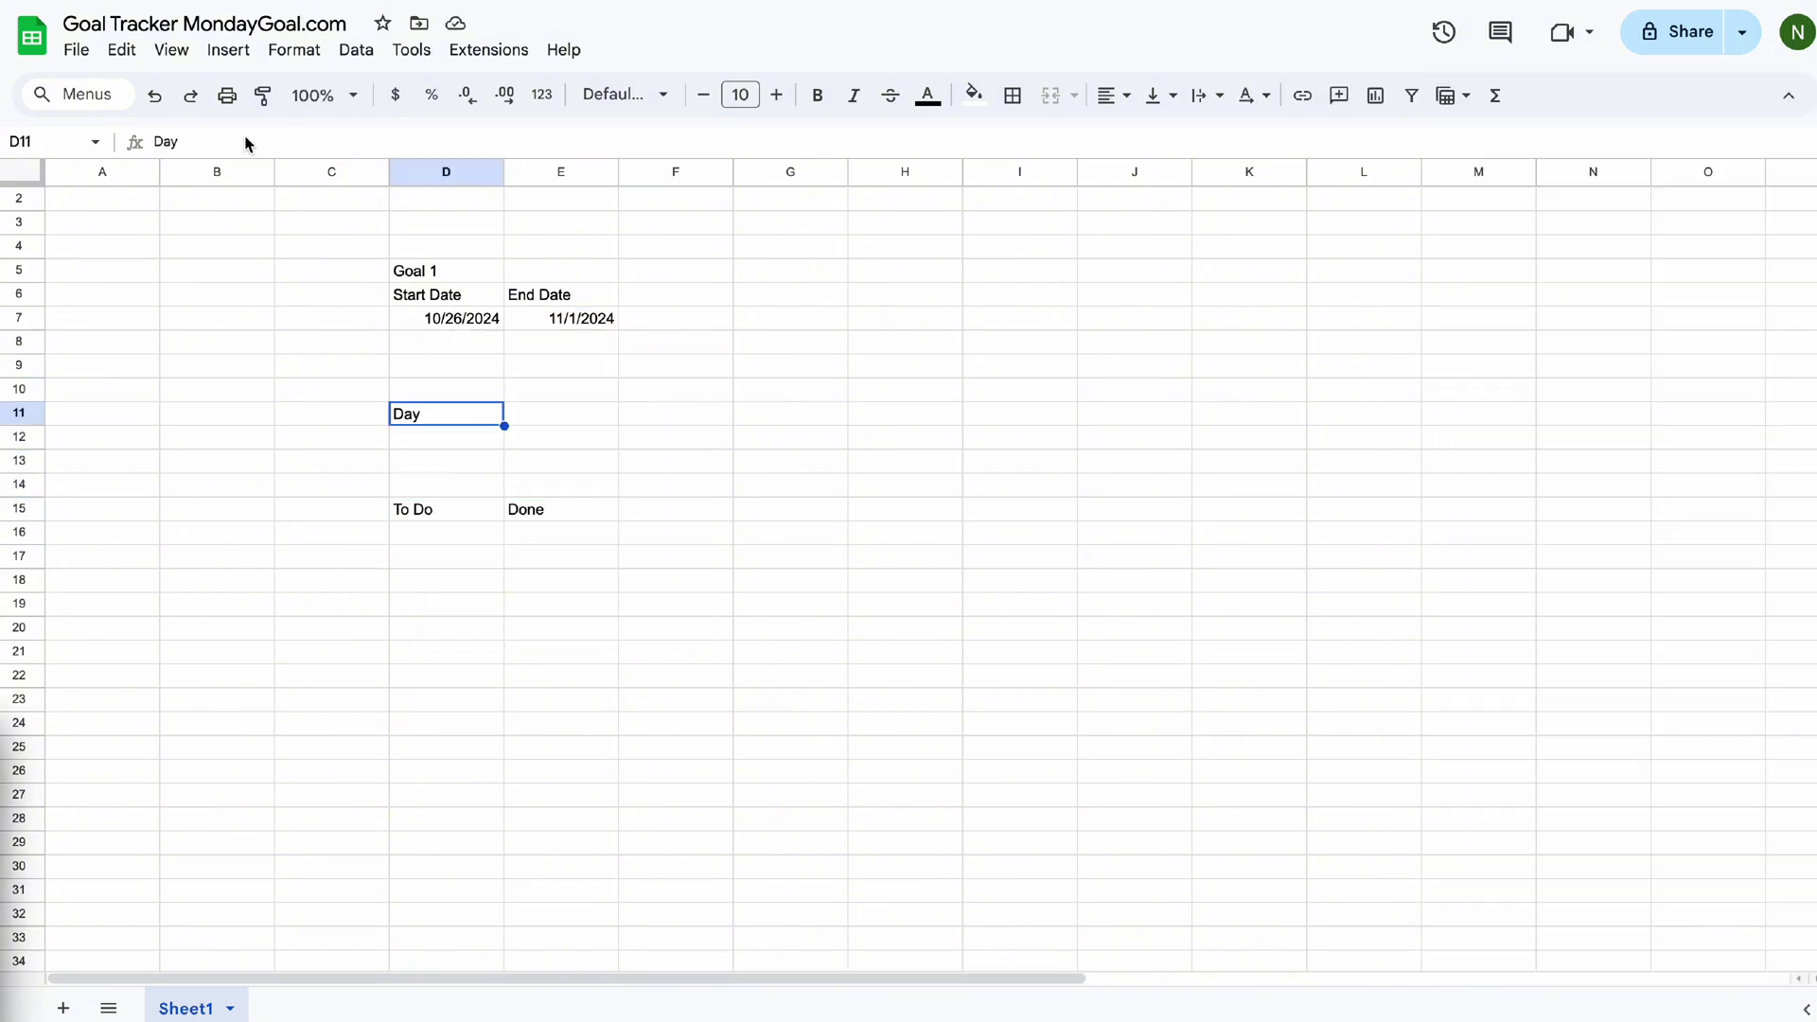
pyautogui.press('Delete')
pyautogui.write('=max(')
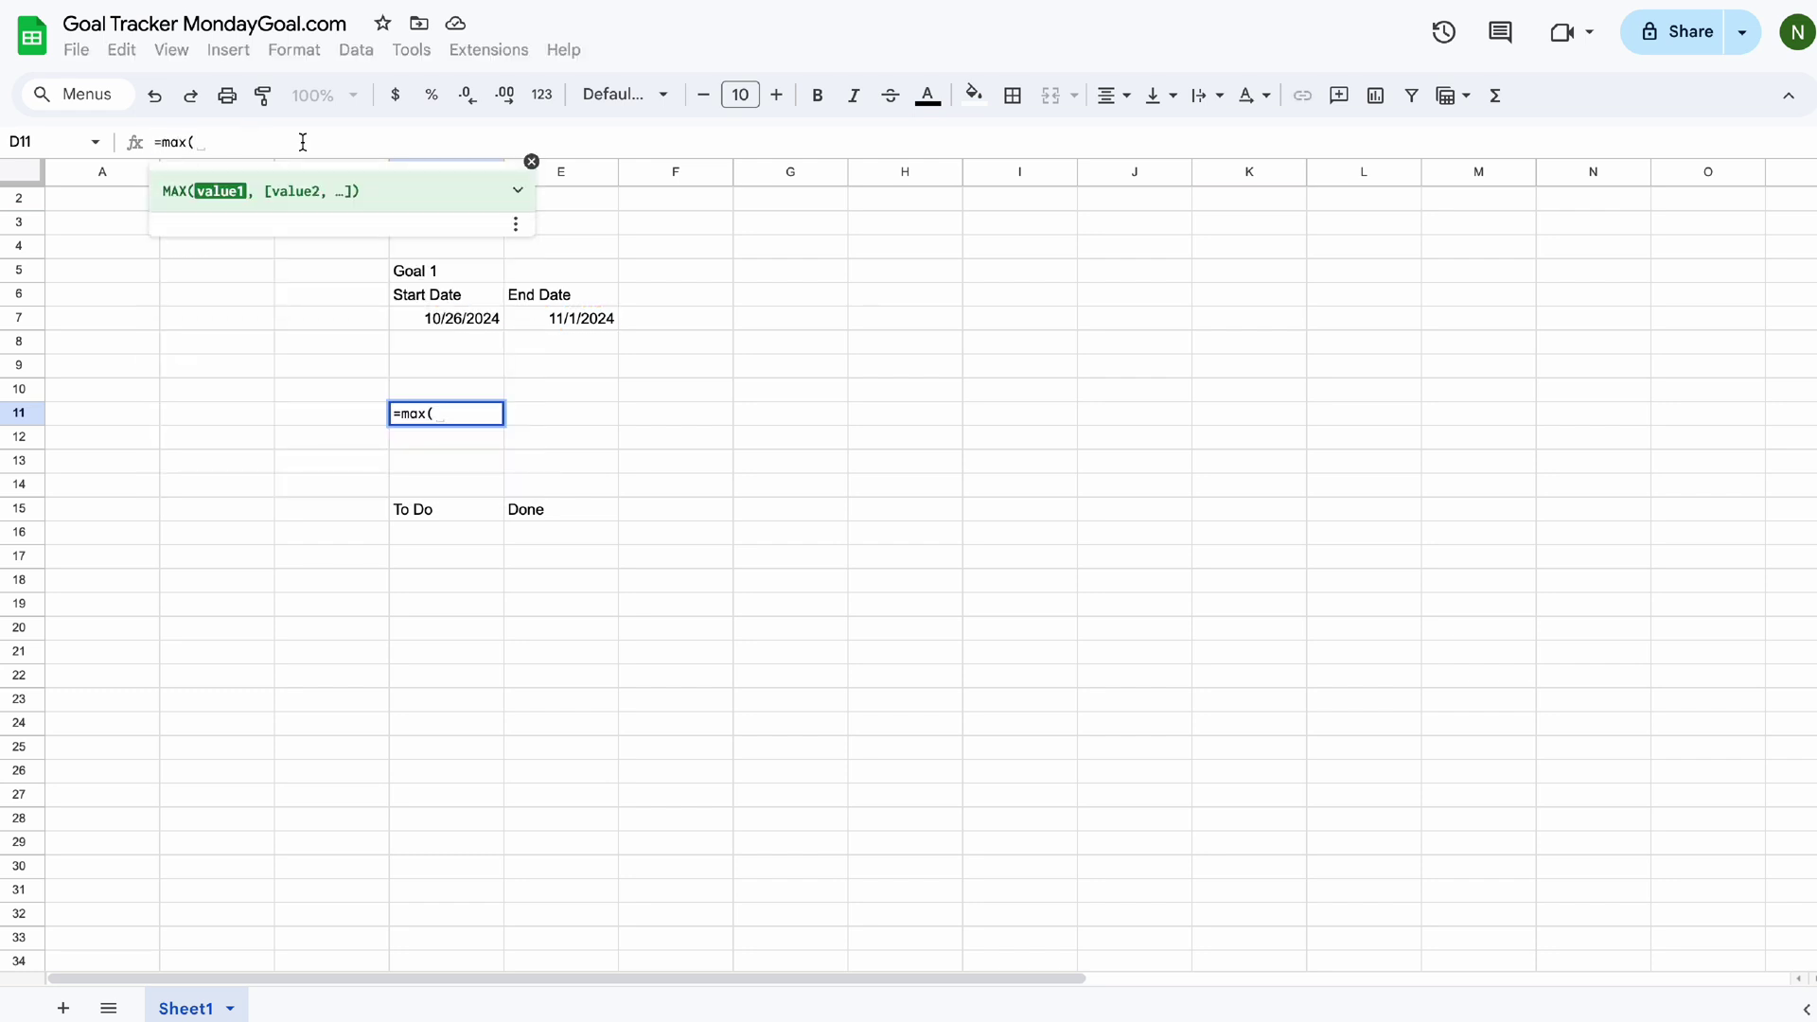
pyautogui.click(542, 322)
pyautogui.write('-today(),0)')
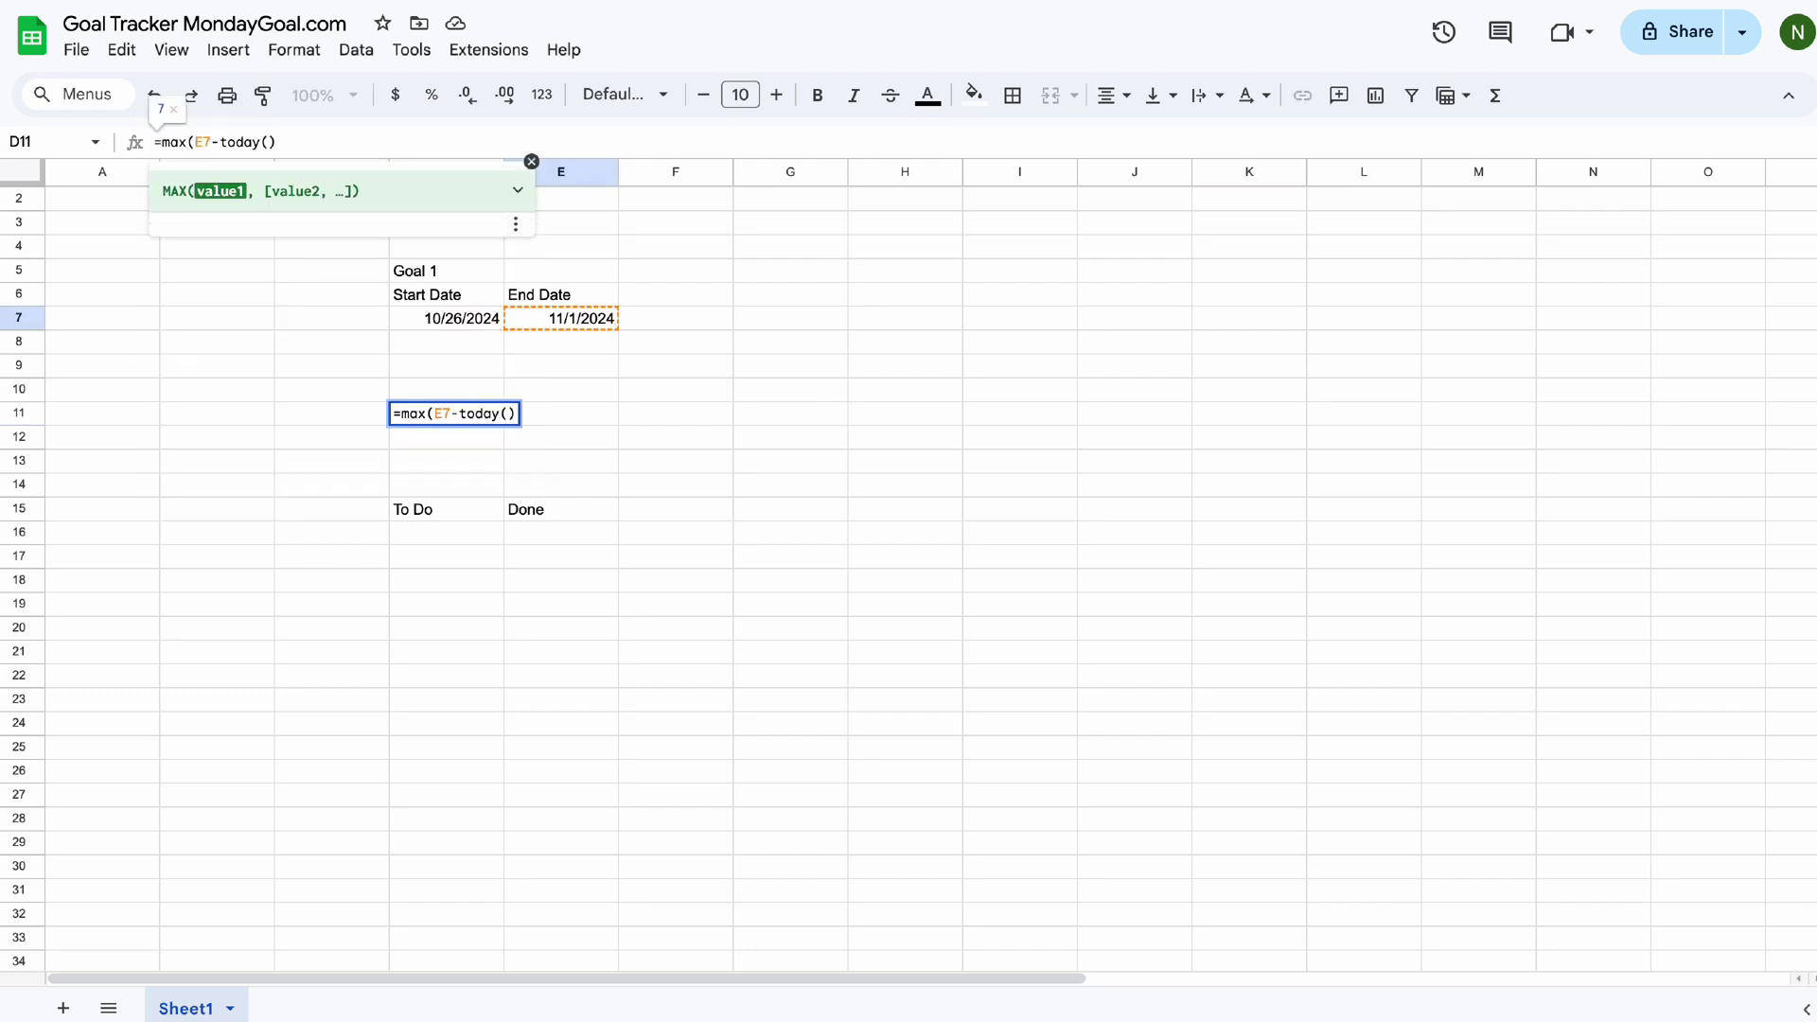
pyautogui.write(' &')
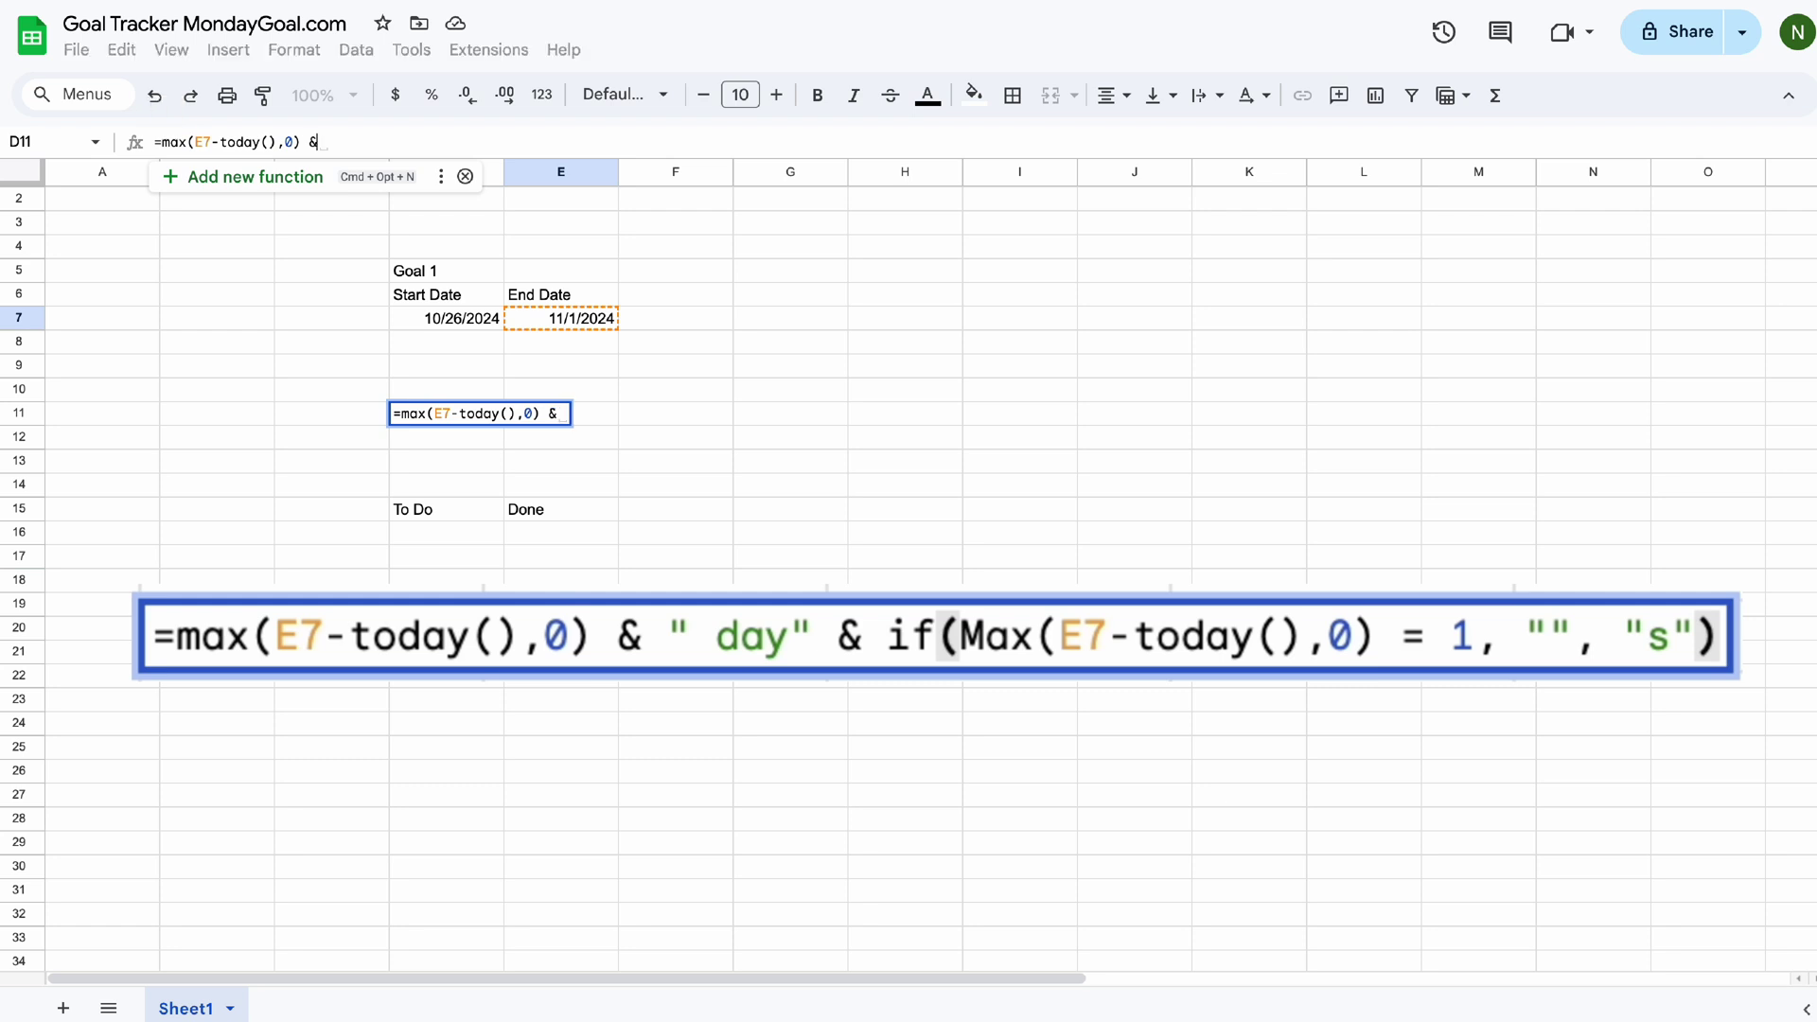
pyautogui.write(' " day" &')
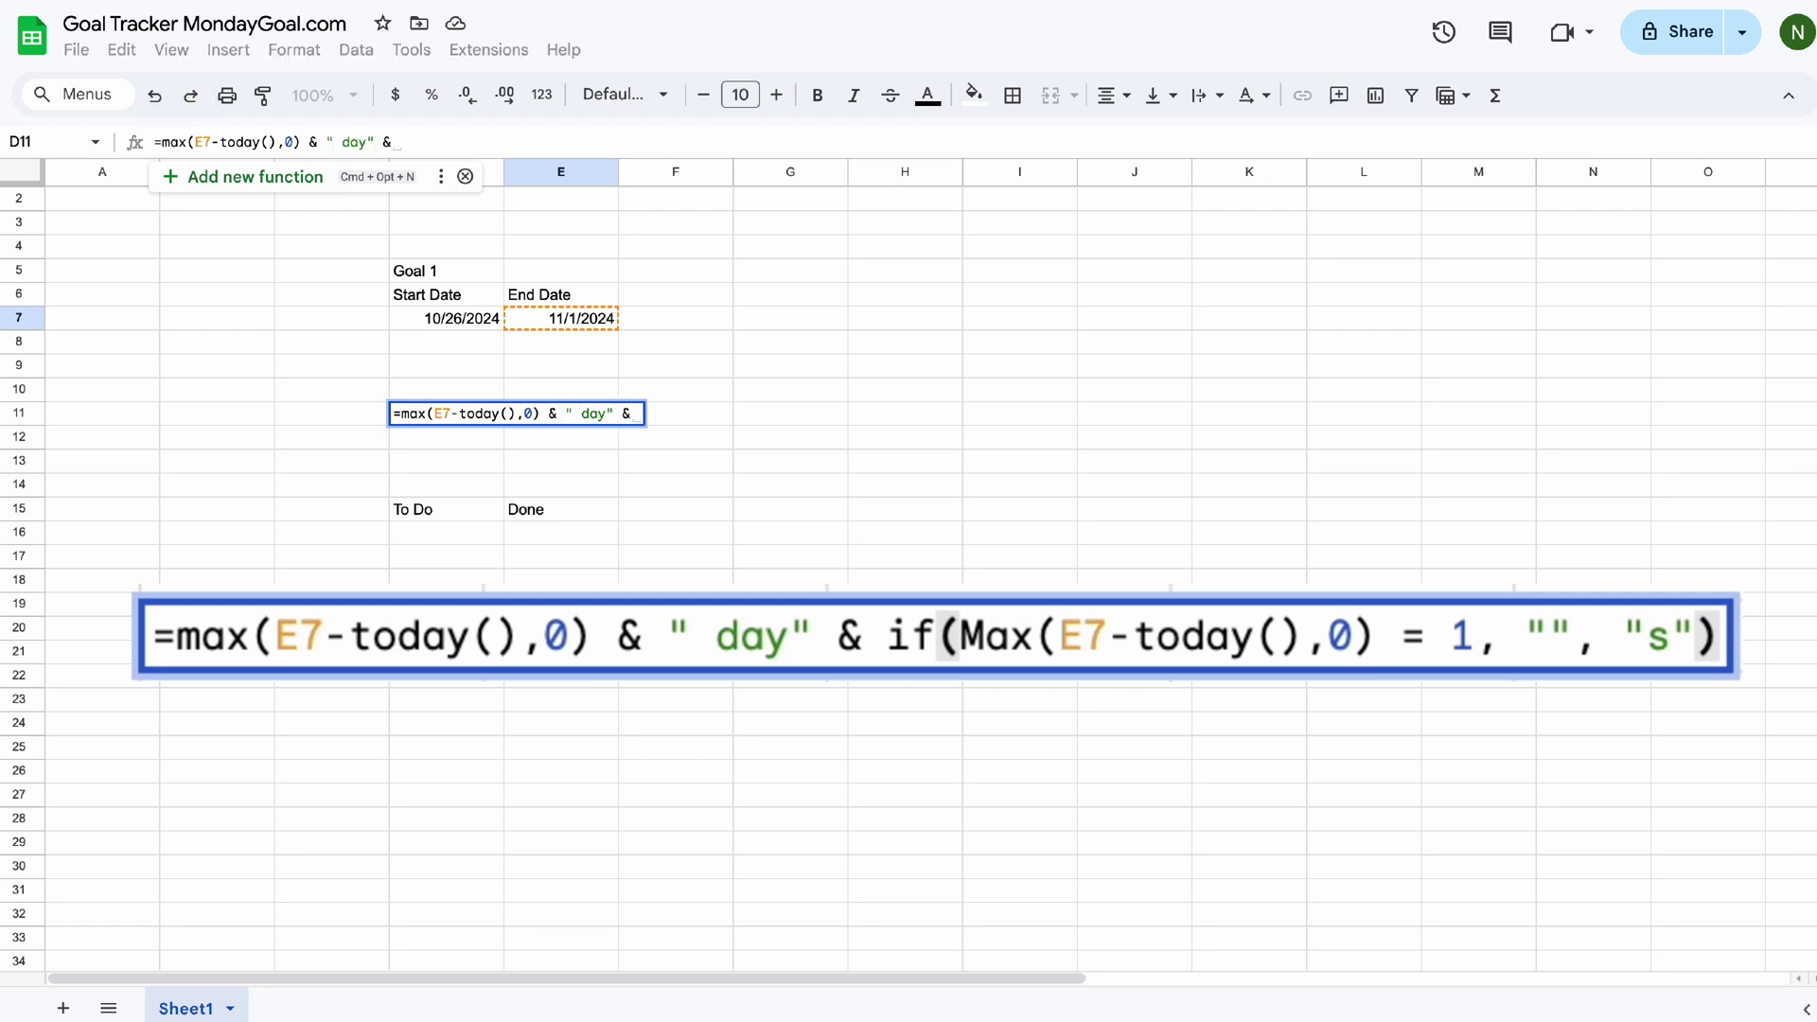
pyautogui.write(' if(Max(')
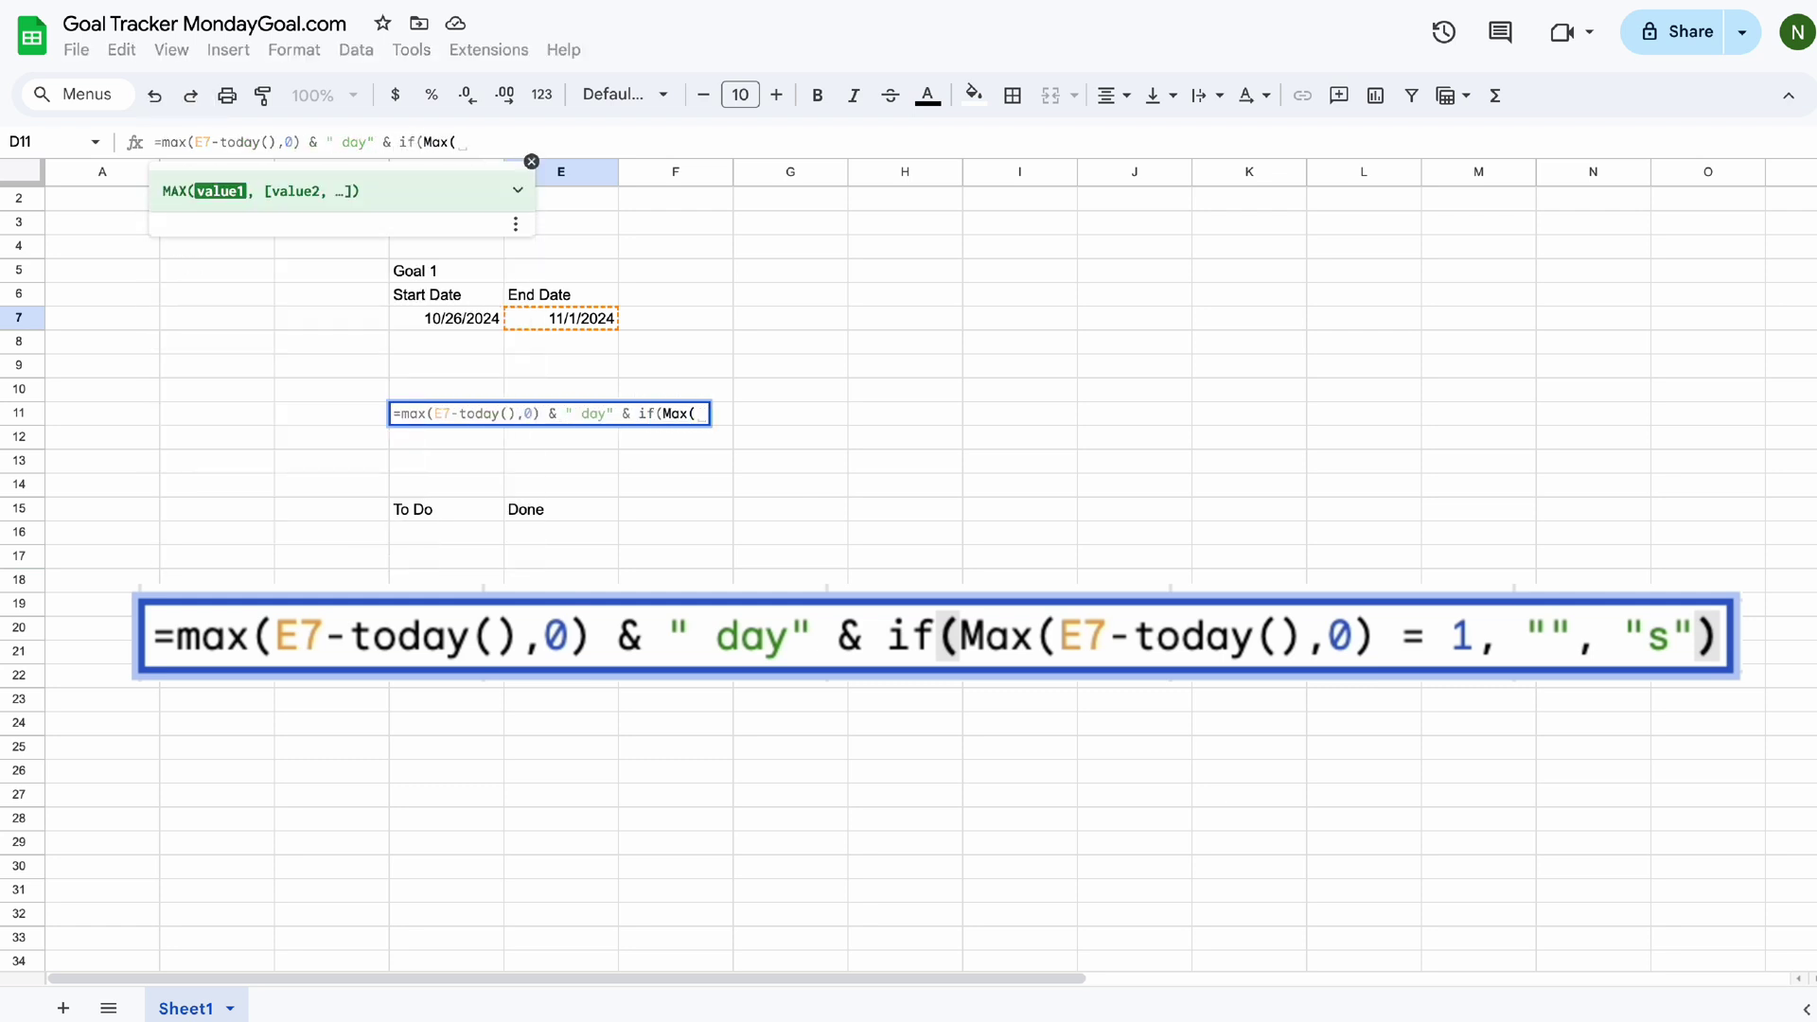
pyautogui.write('E7-today(),0)')
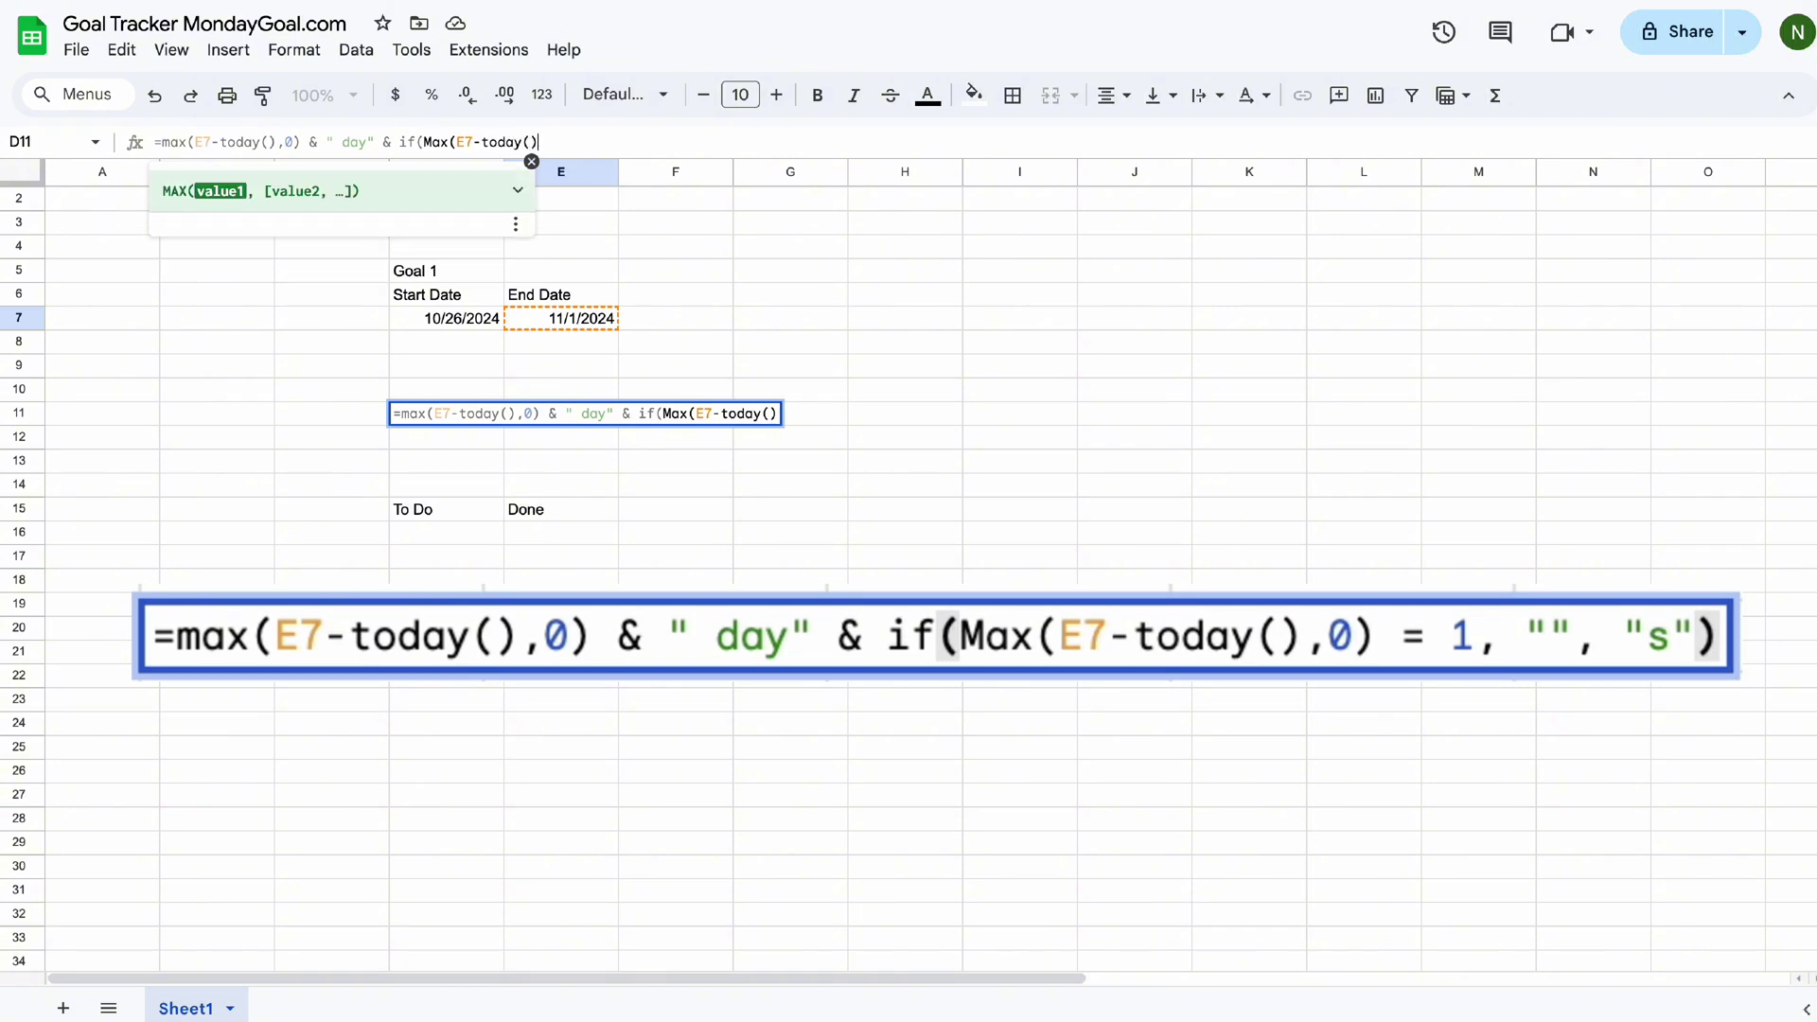
pyautogui.write(' = ')
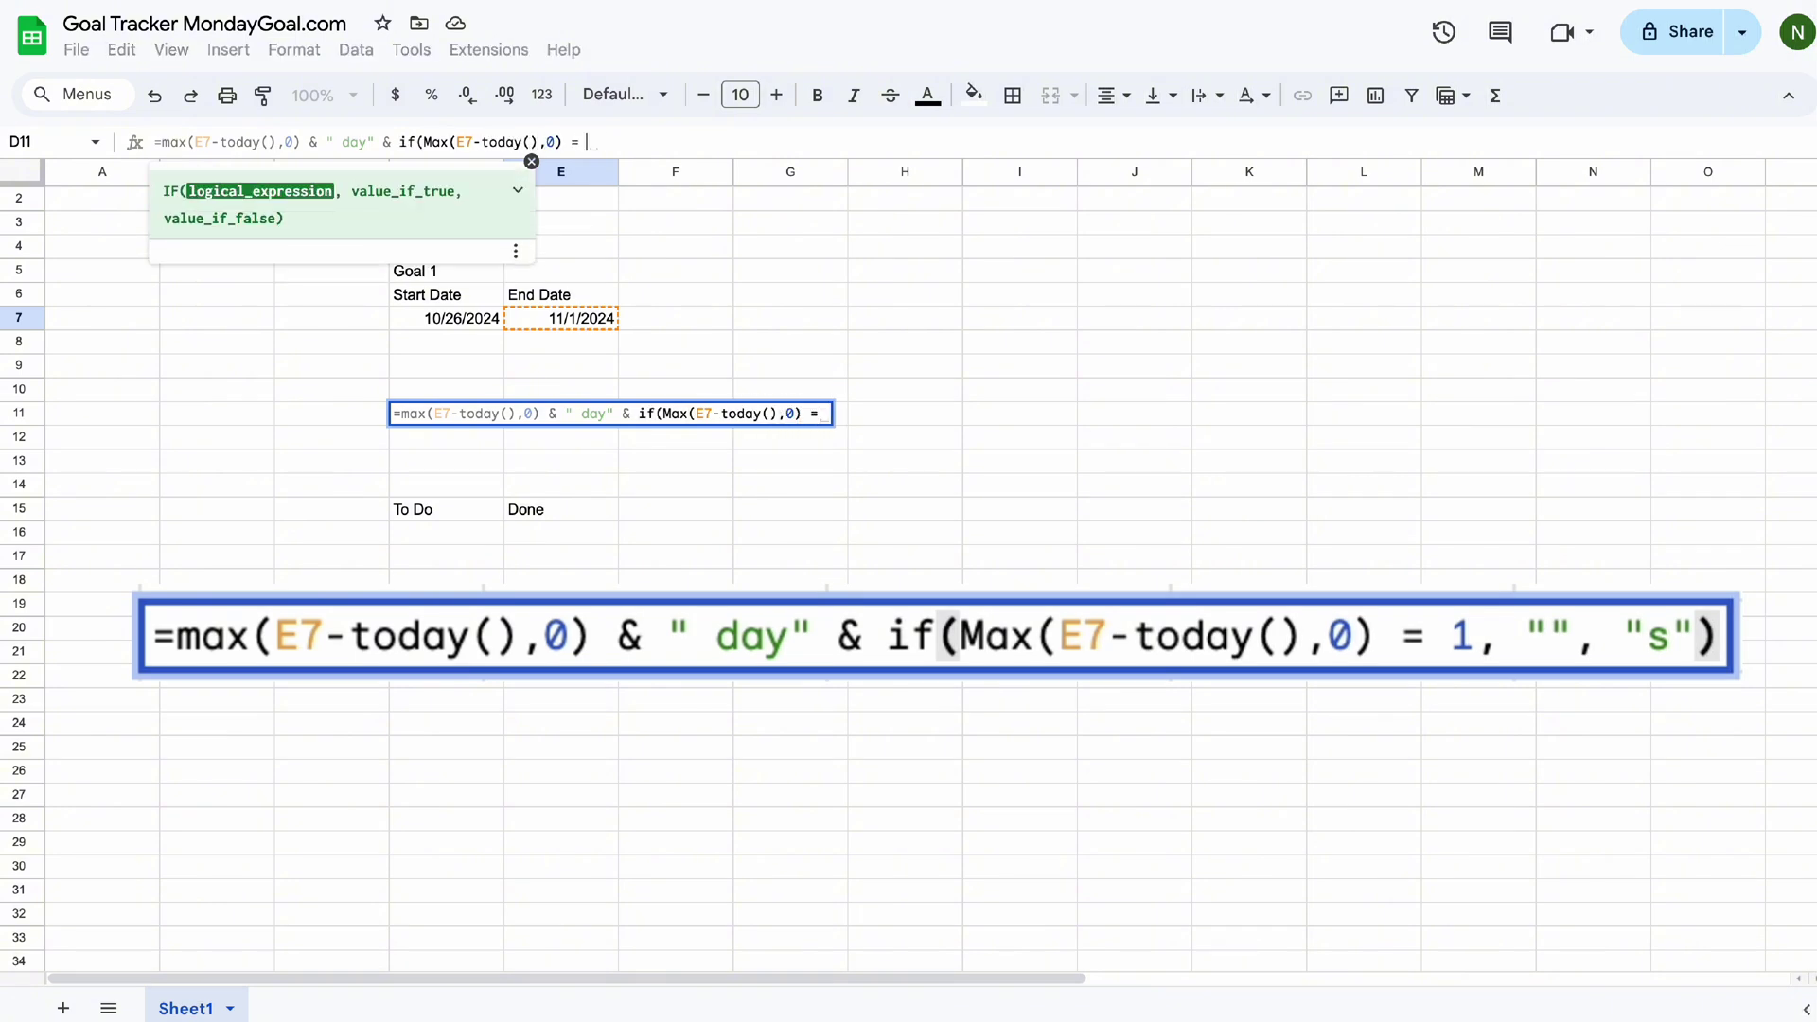
pyautogui.write('1, "", "')
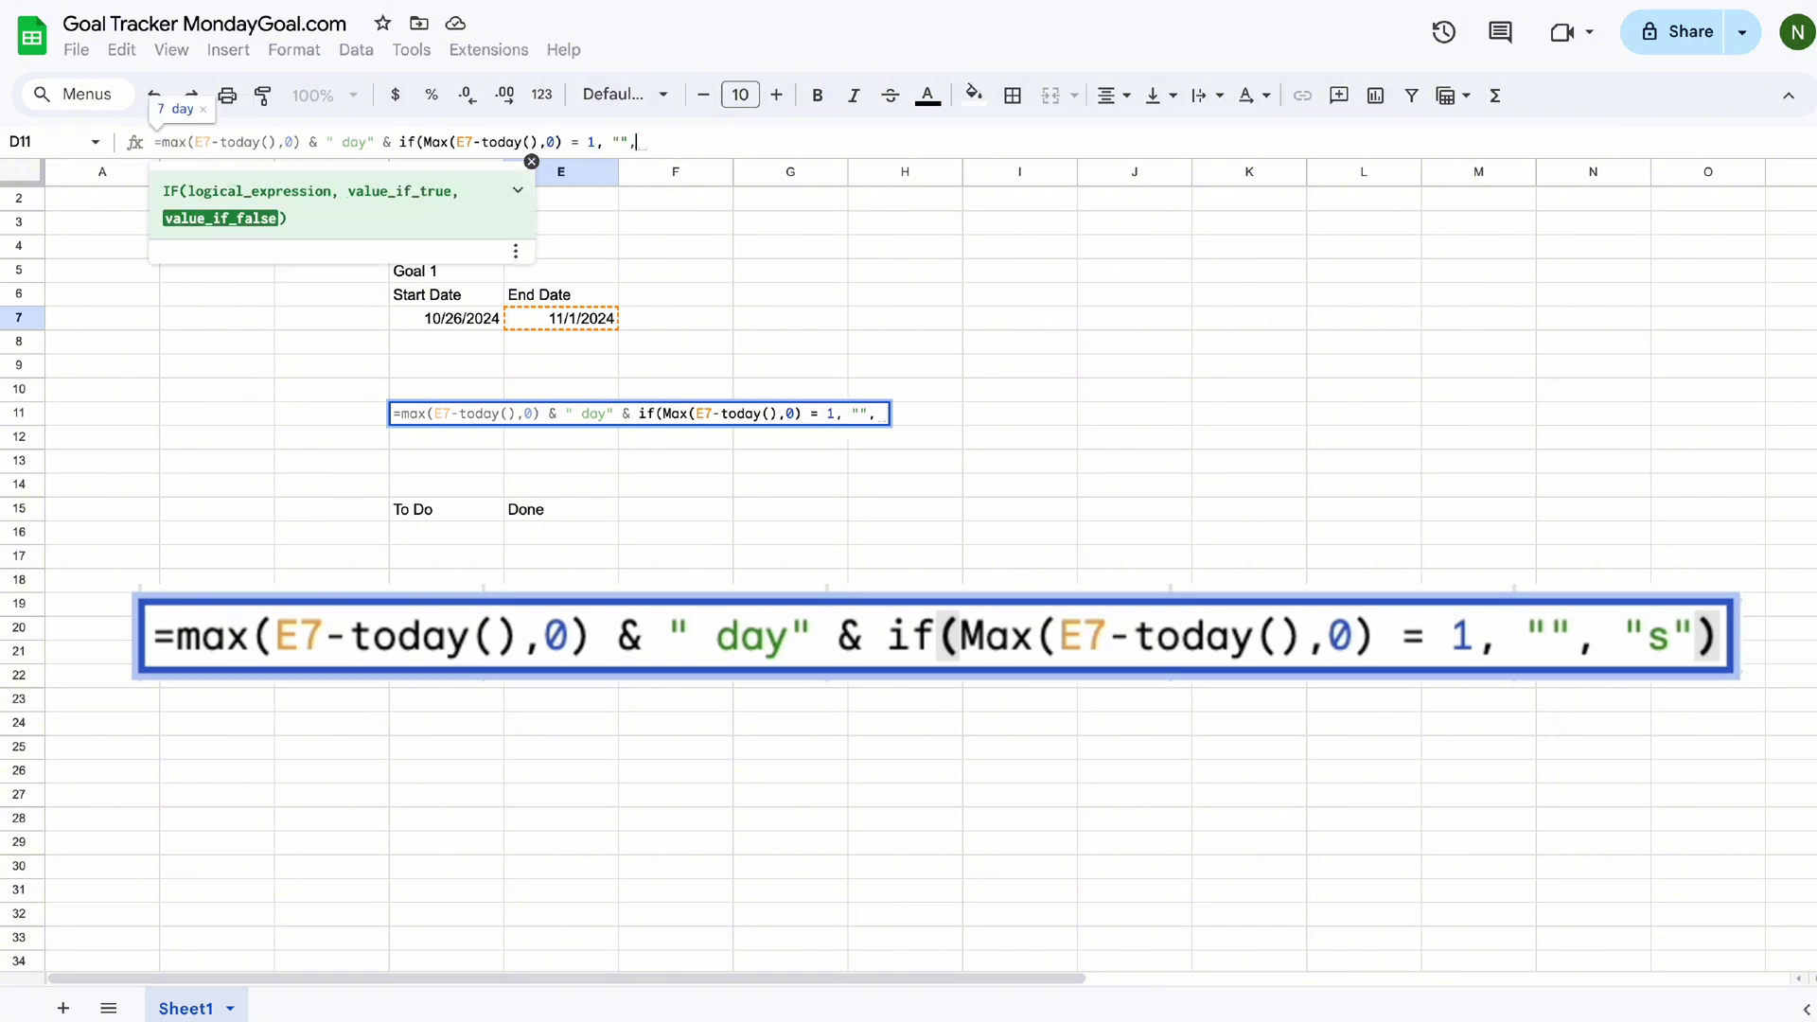
pyautogui.press('Return')
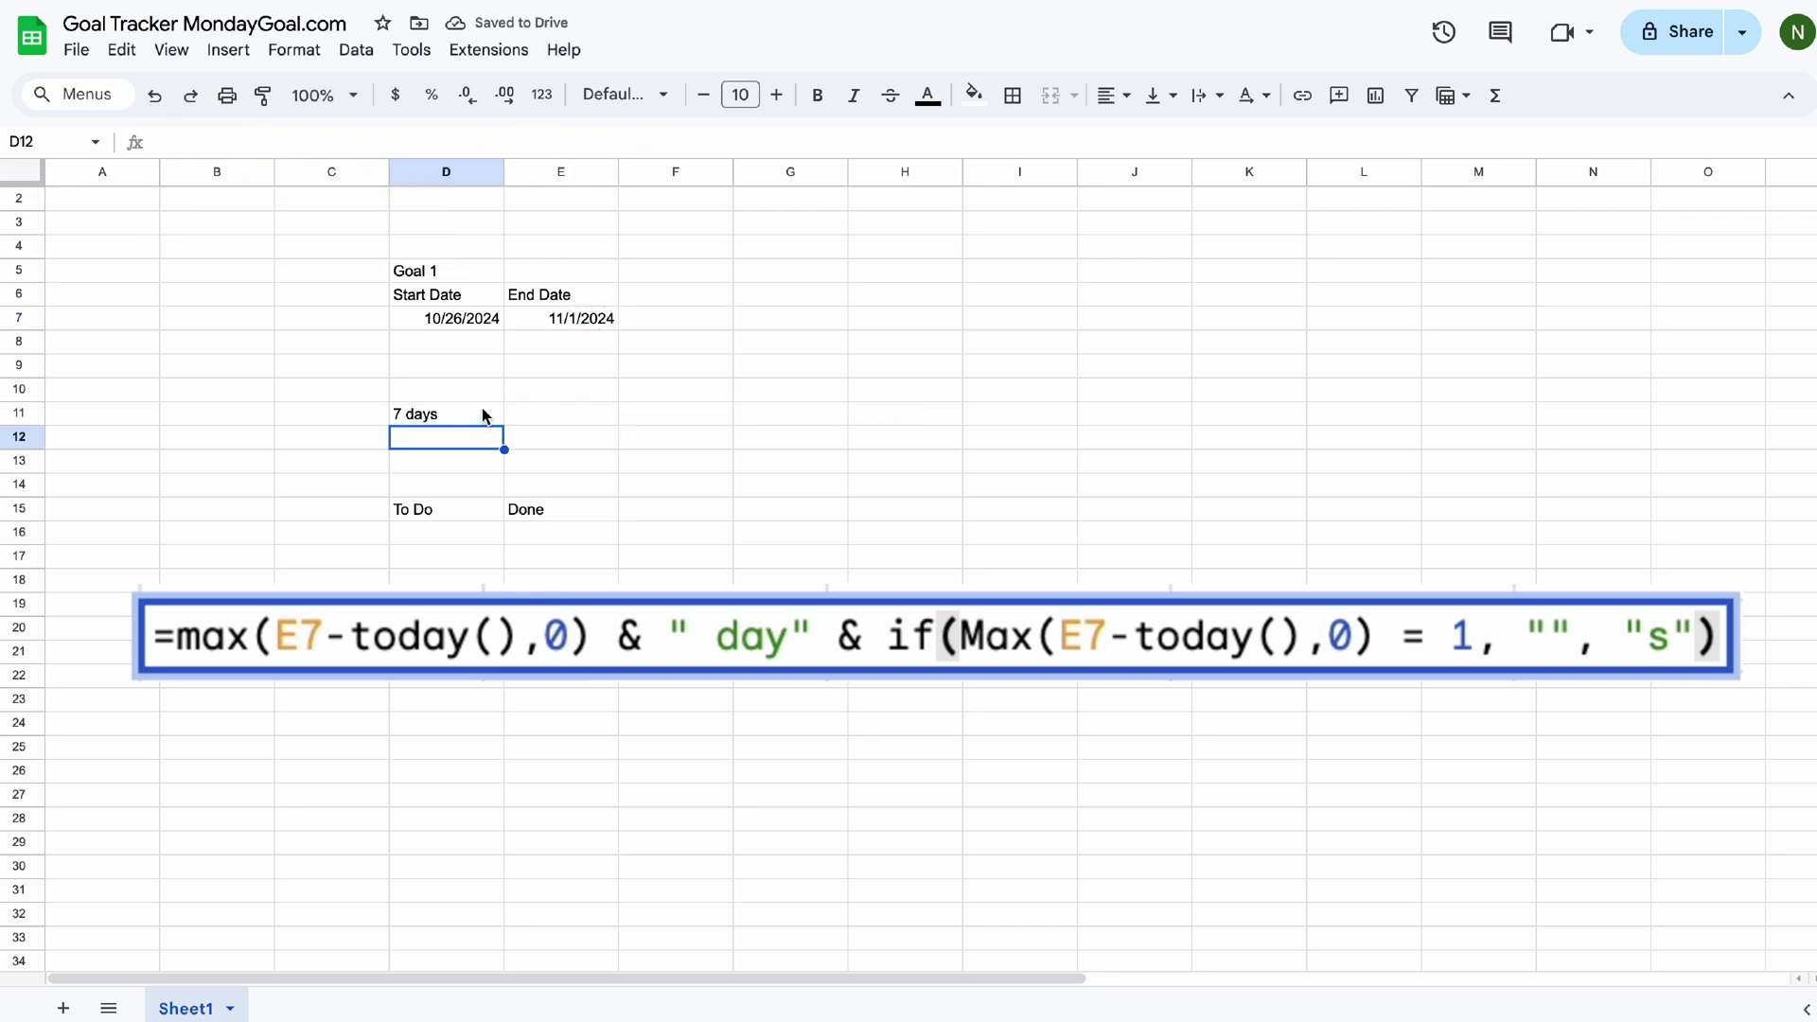
pyautogui.click(482, 416)
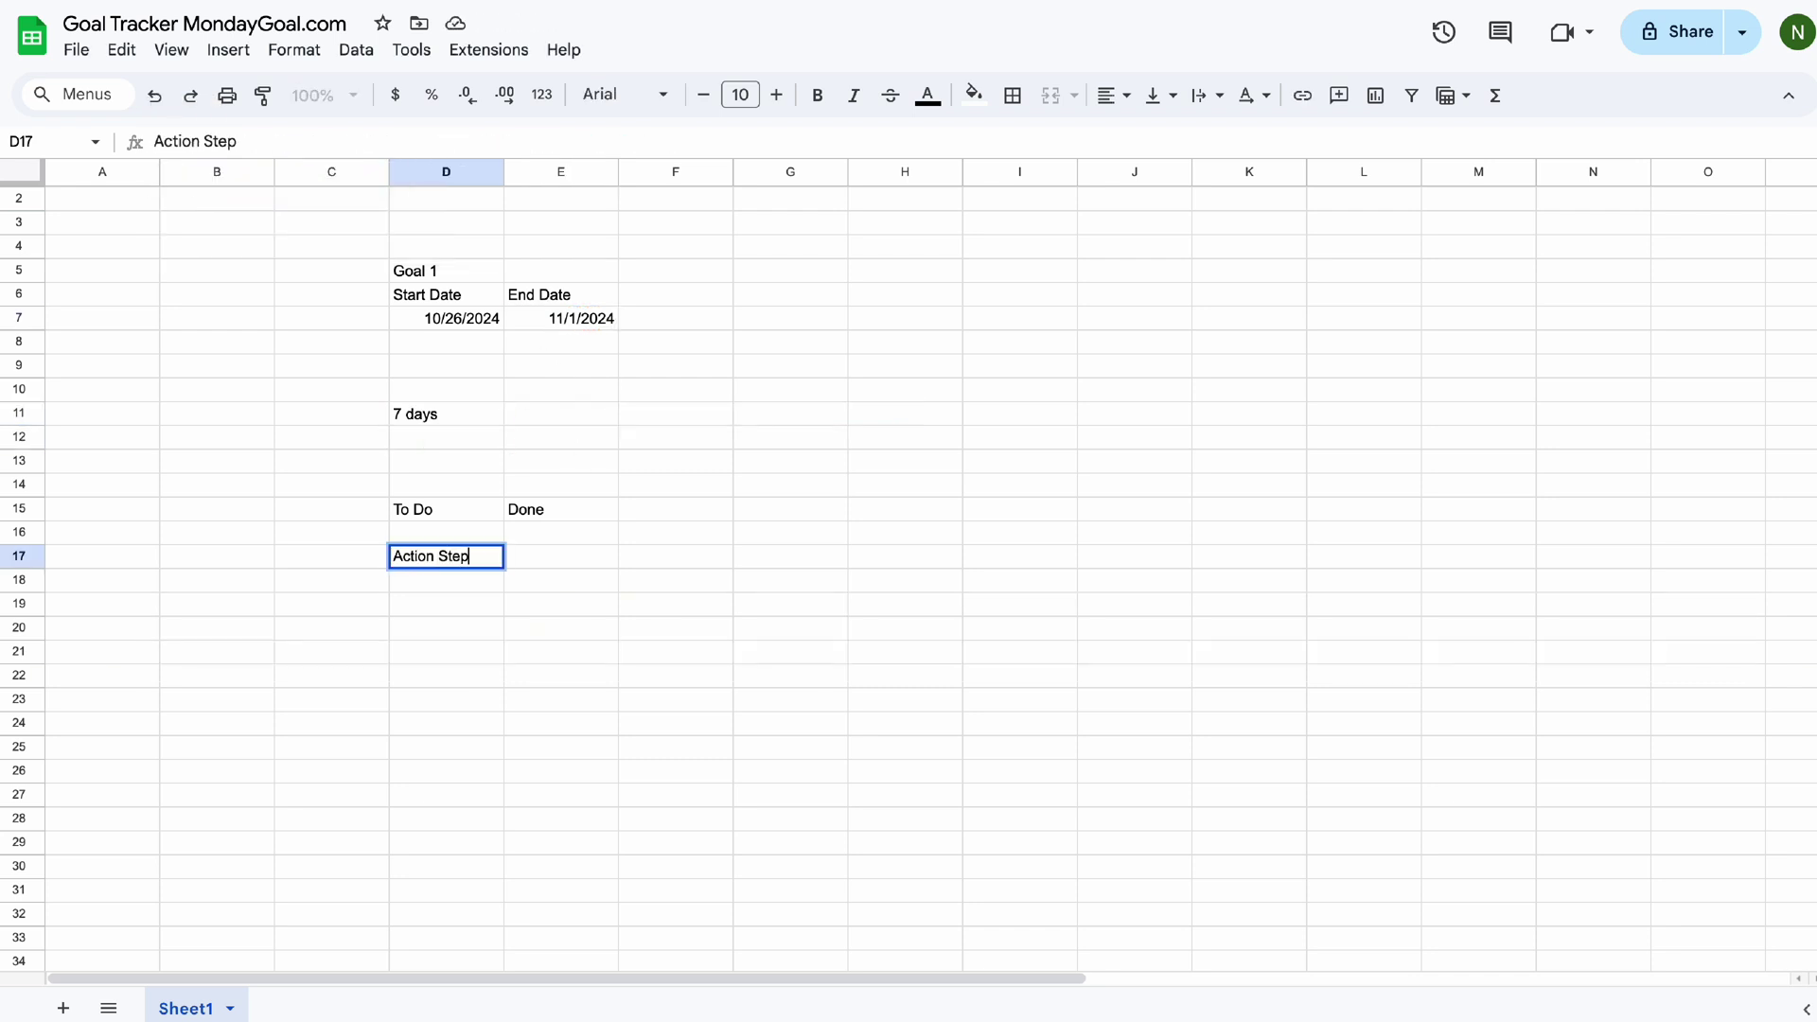
# Enter the heading Action Steps in D17 and number the rows 1 to 10 in C18:C27.
pyautogui.write('Action Steps')
pyautogui.click(417, 588)
pyautogui.click(339, 585)
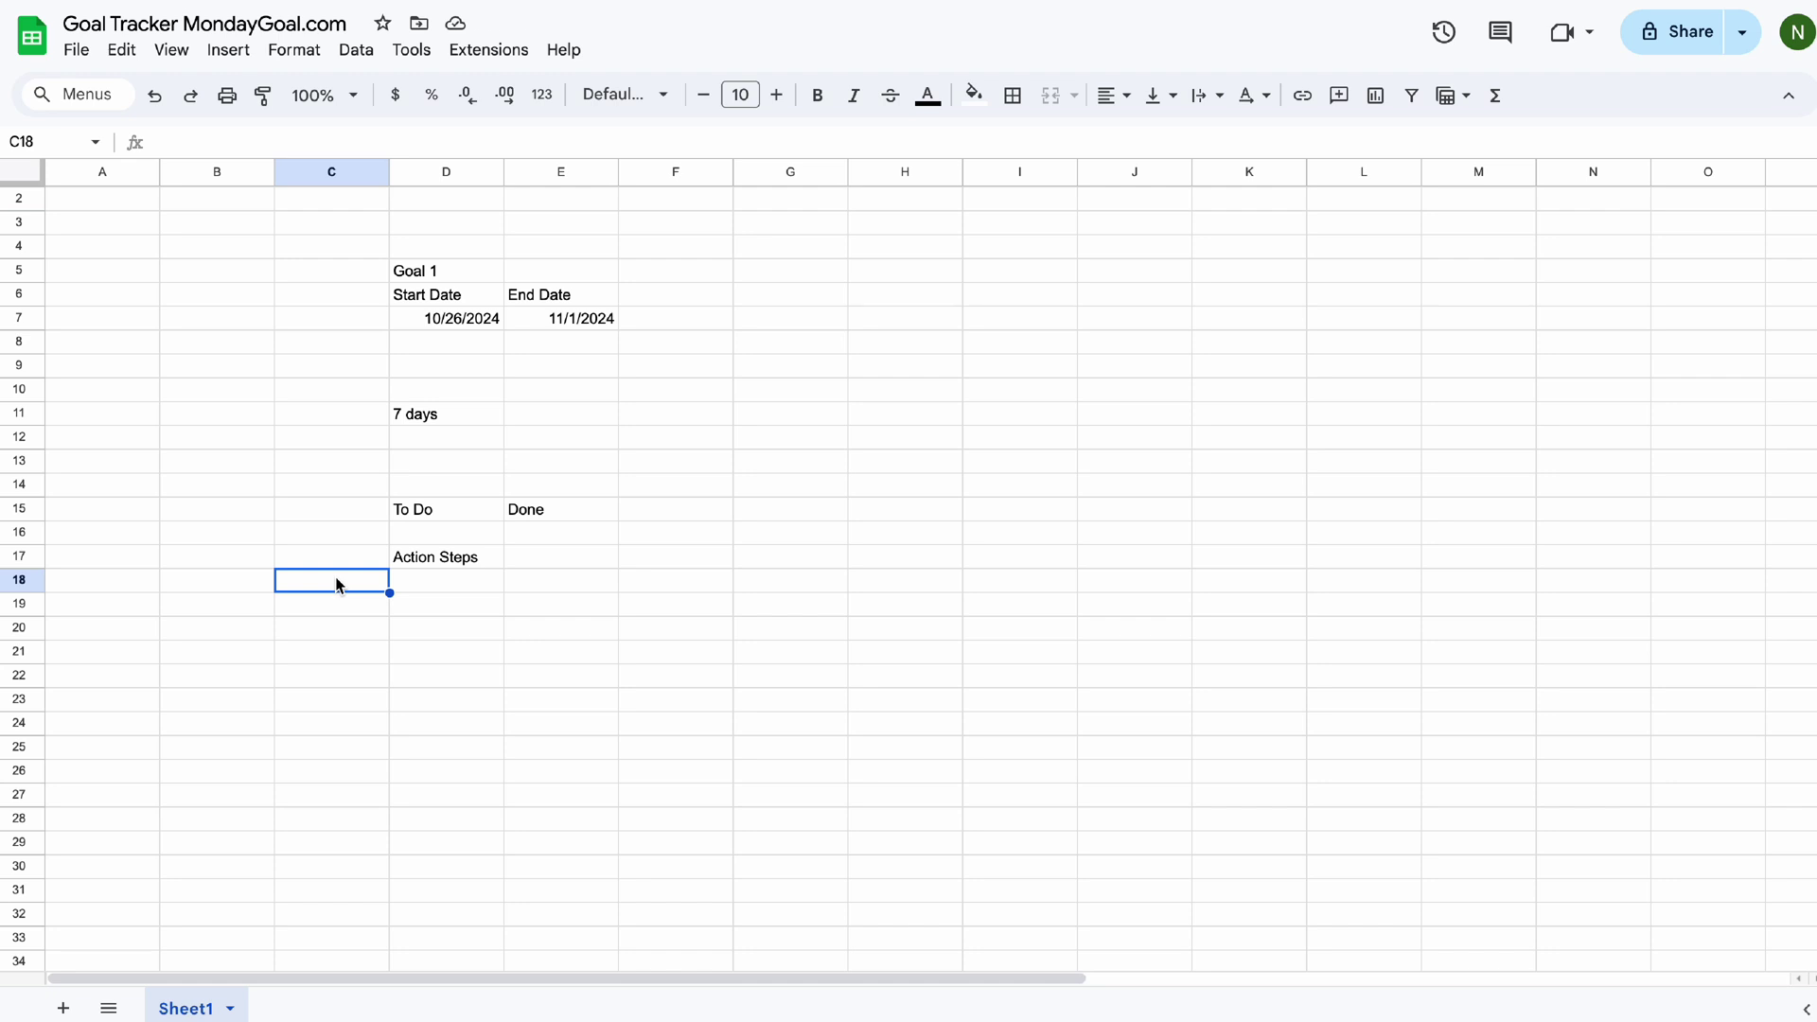
pyautogui.write('1')
pyautogui.press('Return')
pyautogui.write('2')
pyautogui.moveTo(365, 586); pyautogui.dragTo(391, 799)
pyautogui.click(438, 584)
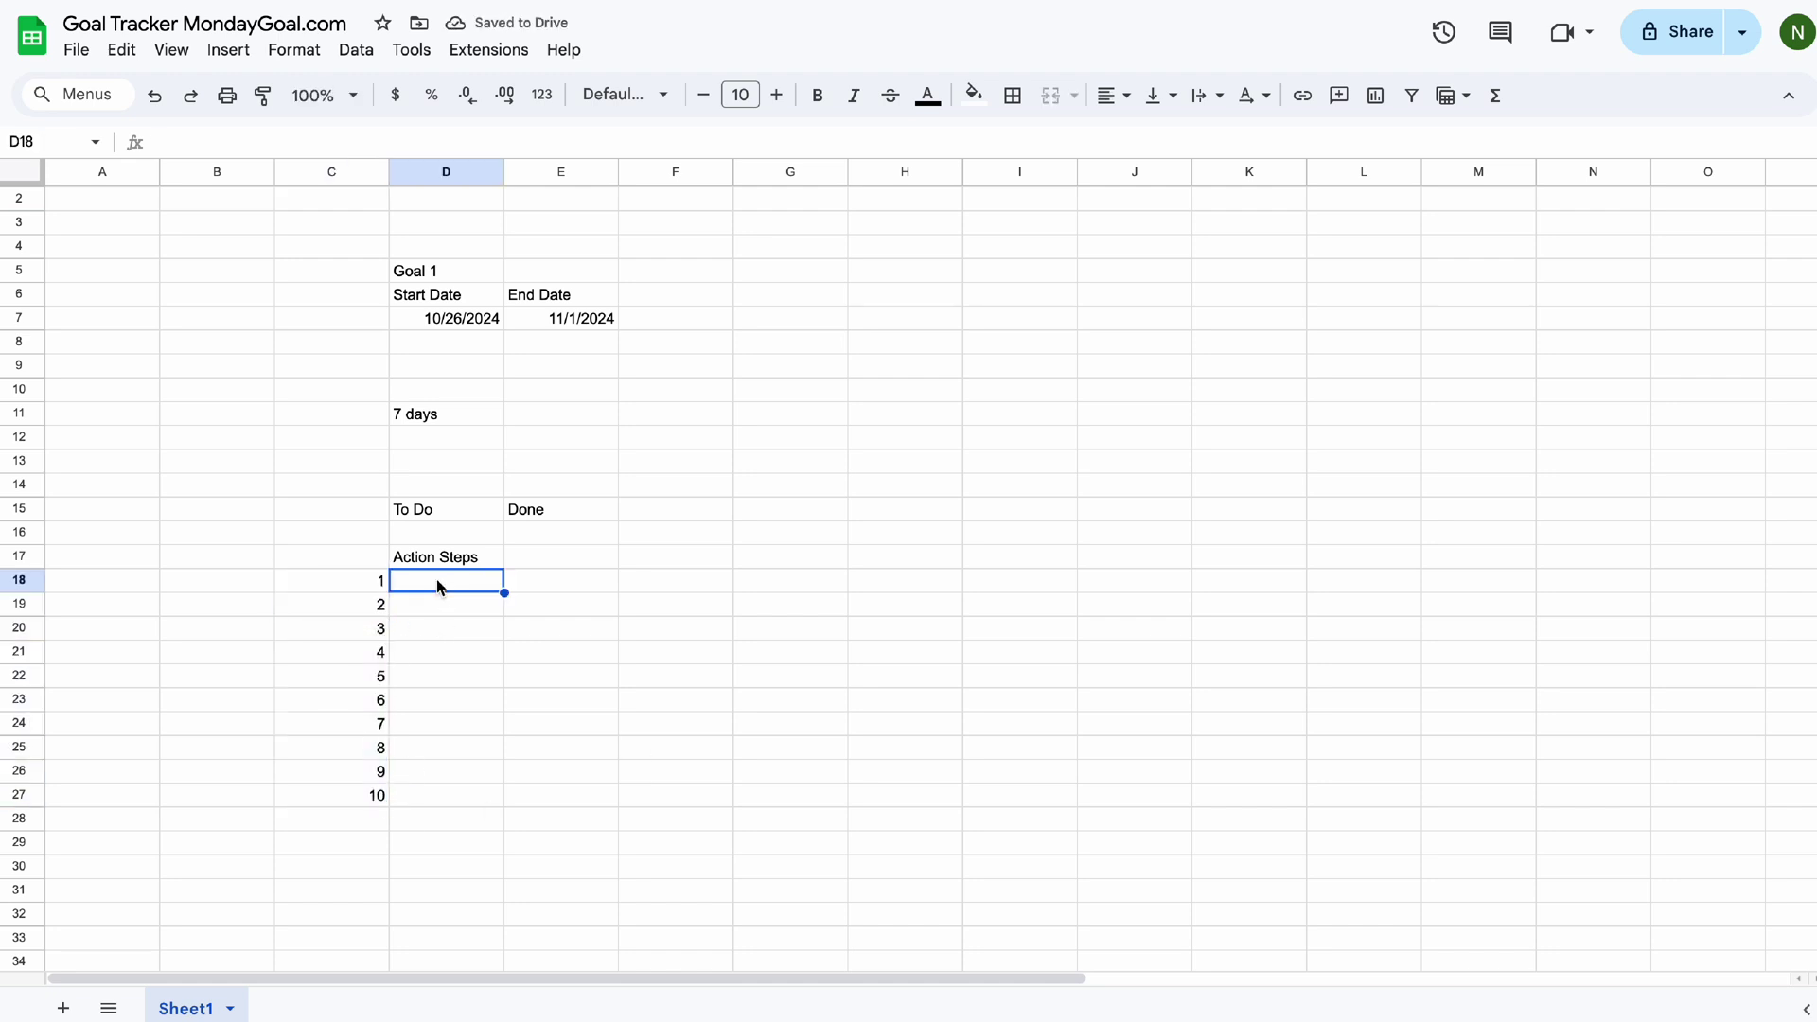
# Insert checkboxes in F18:F27 for the ten action steps.
pyautogui.moveTo(662, 583); pyautogui.dragTo(677, 807)
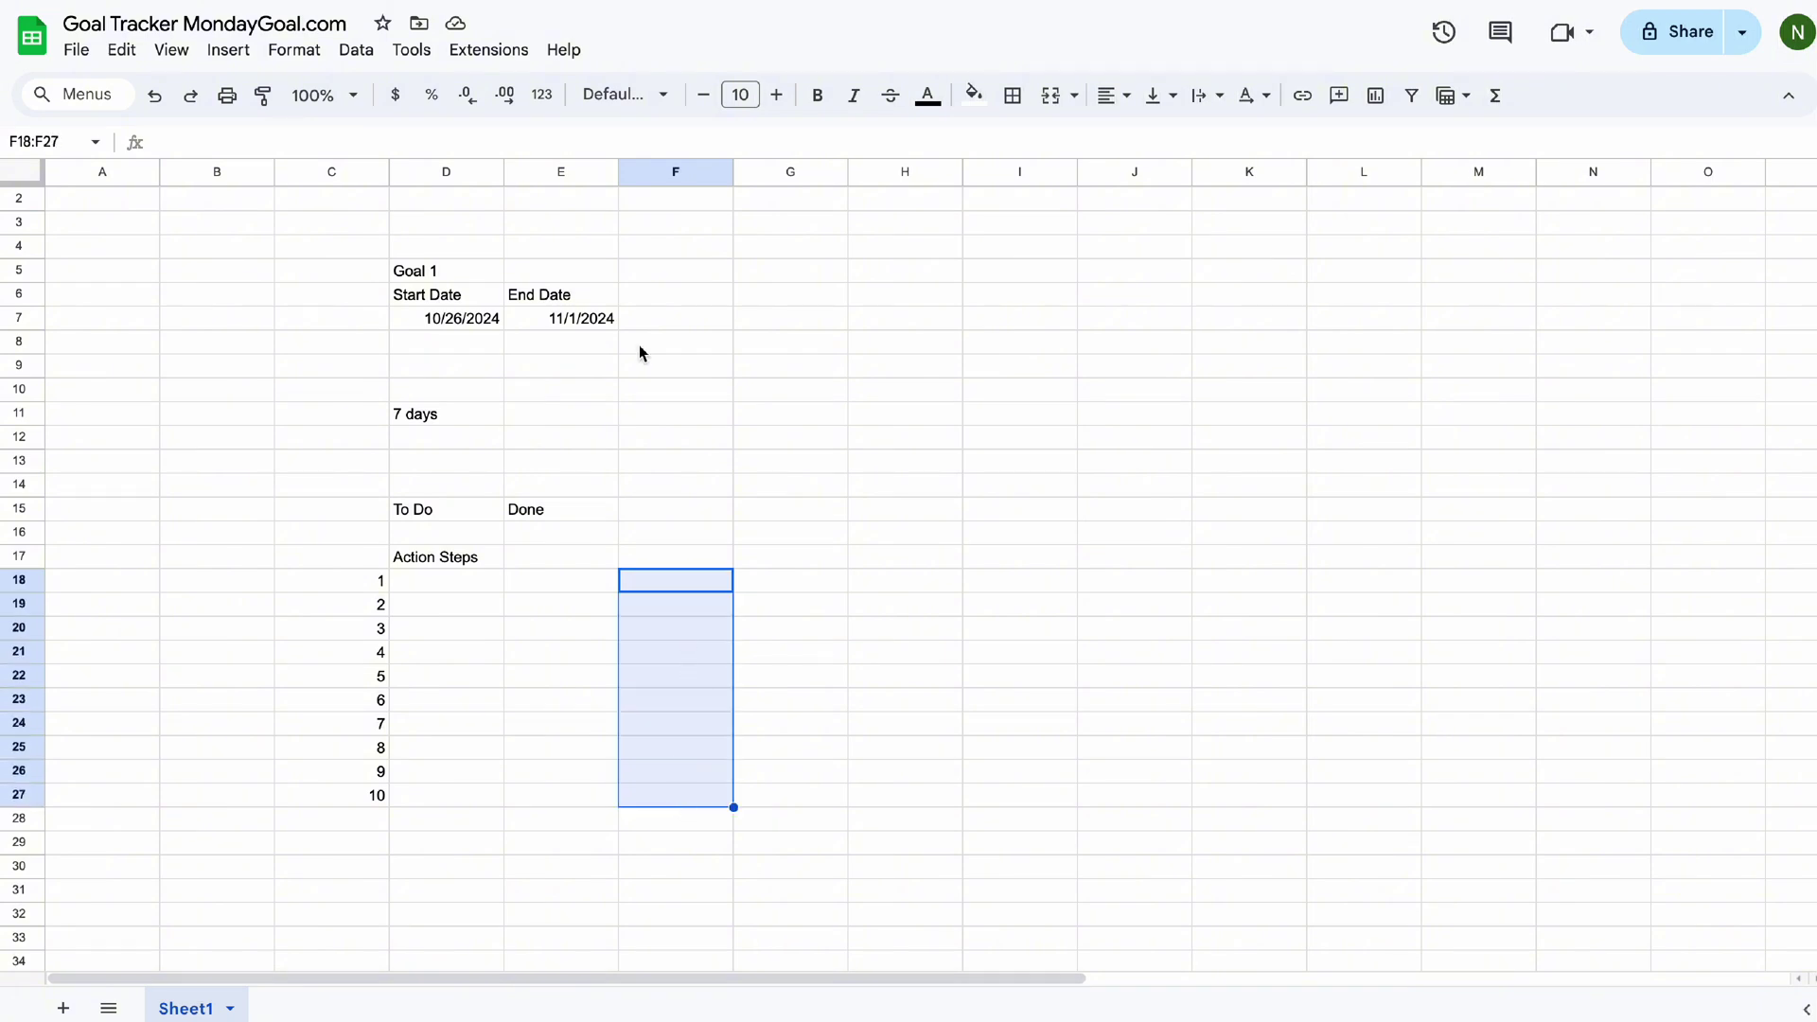
pyautogui.click(229, 50)
pyautogui.click(301, 564)
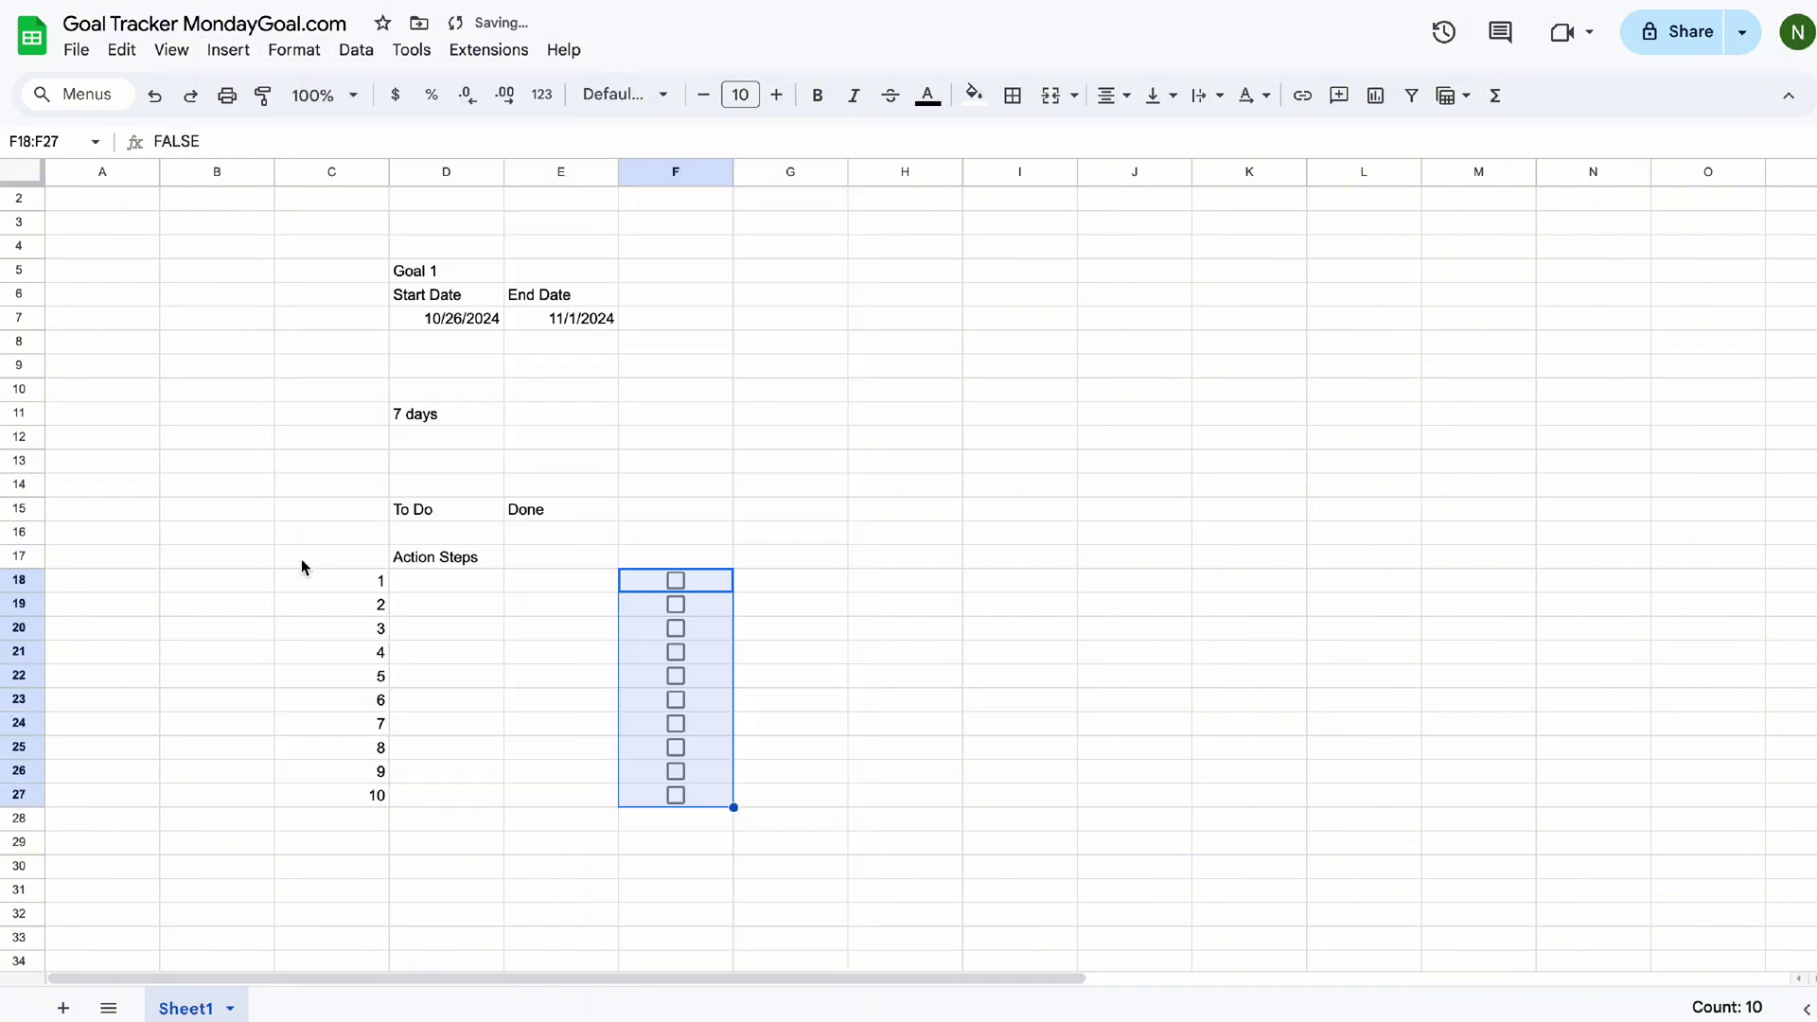
# Merge columns D and E separately in each action step row from 18 to 27.
pyautogui.moveTo(519, 579); pyautogui.dragTo(625, 596)
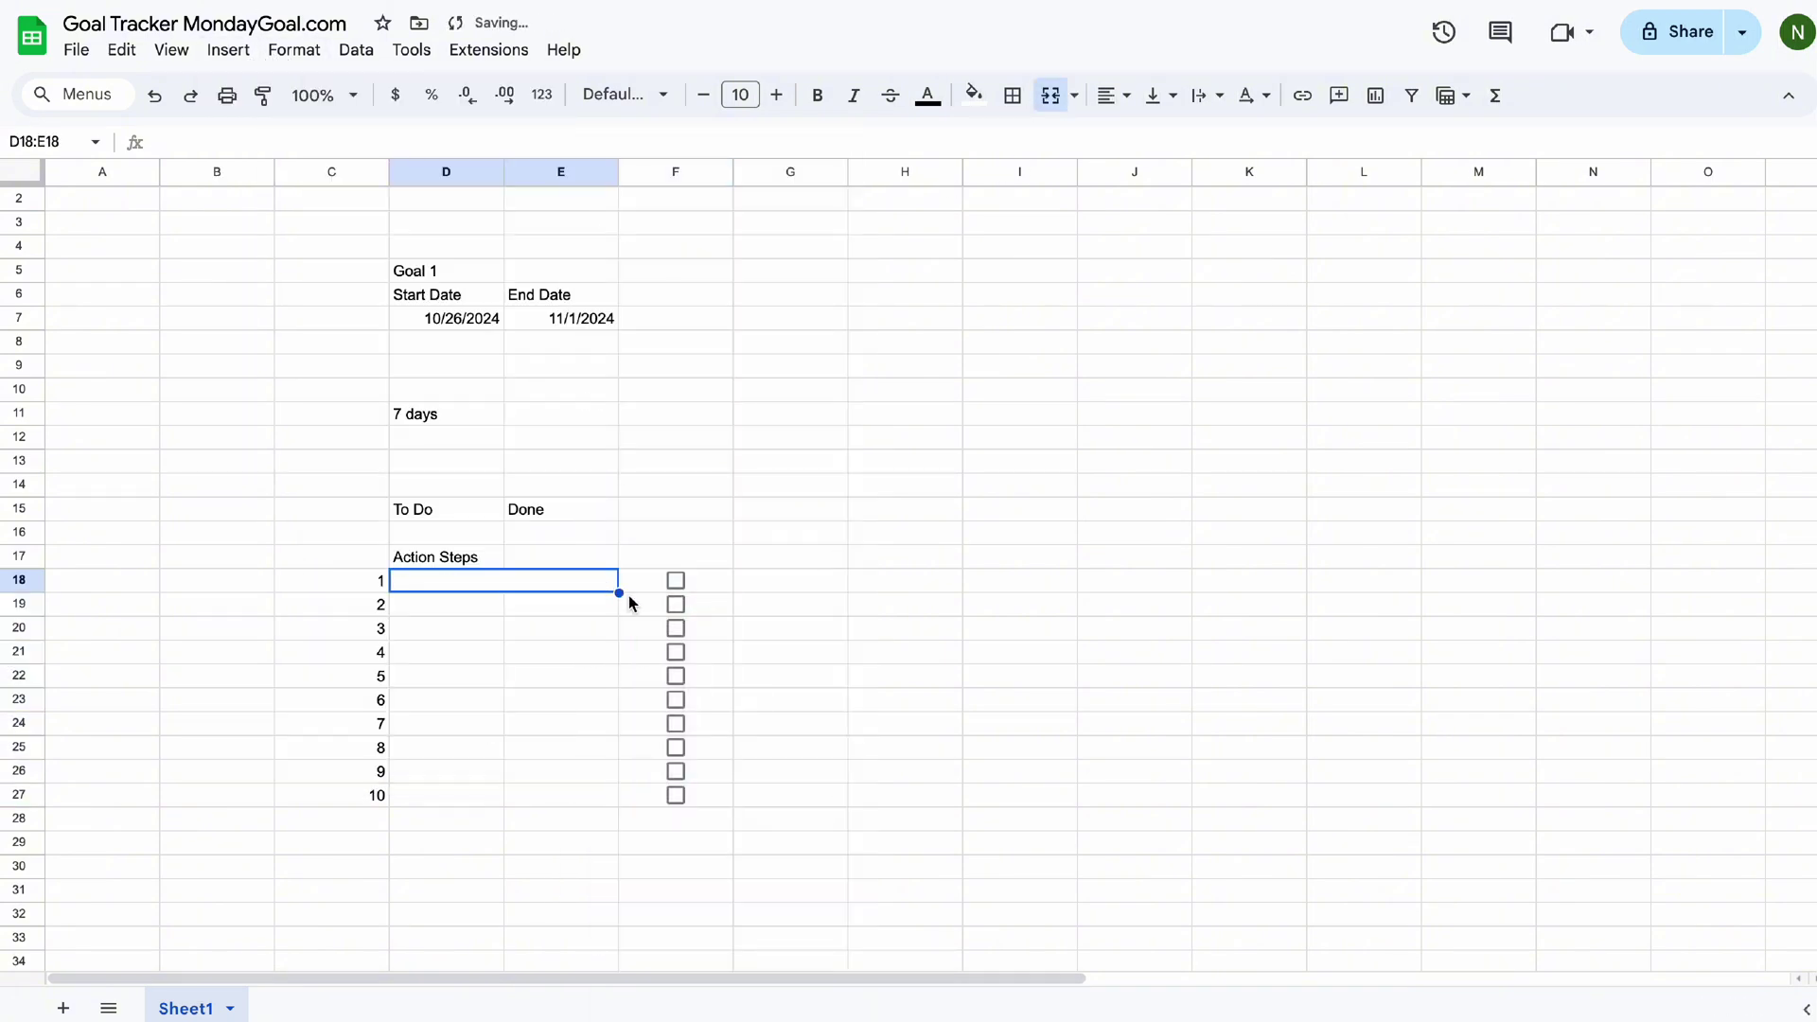
pyautogui.moveTo(615, 762); pyautogui.dragTo(617, 800)
pyautogui.click(830, 683)
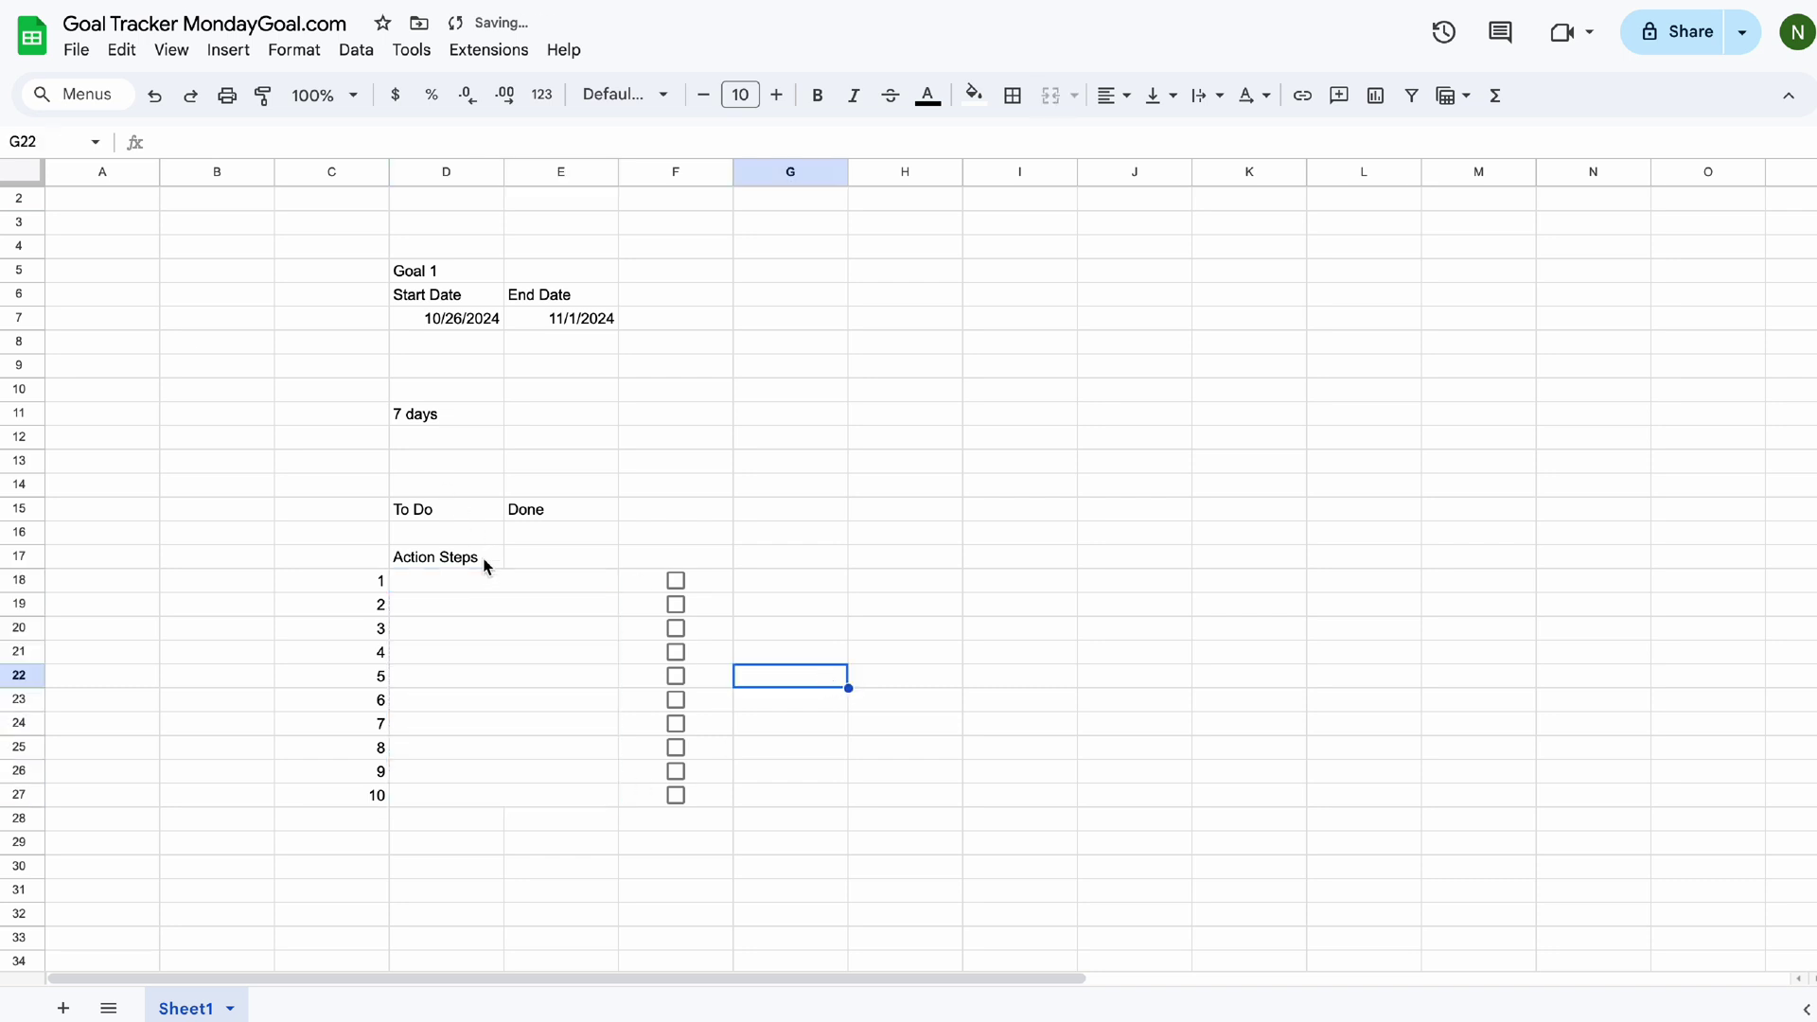
# Enter the label Target in D28 below the action steps list.
pyautogui.click(477, 821)
pyautogui.write('Target')
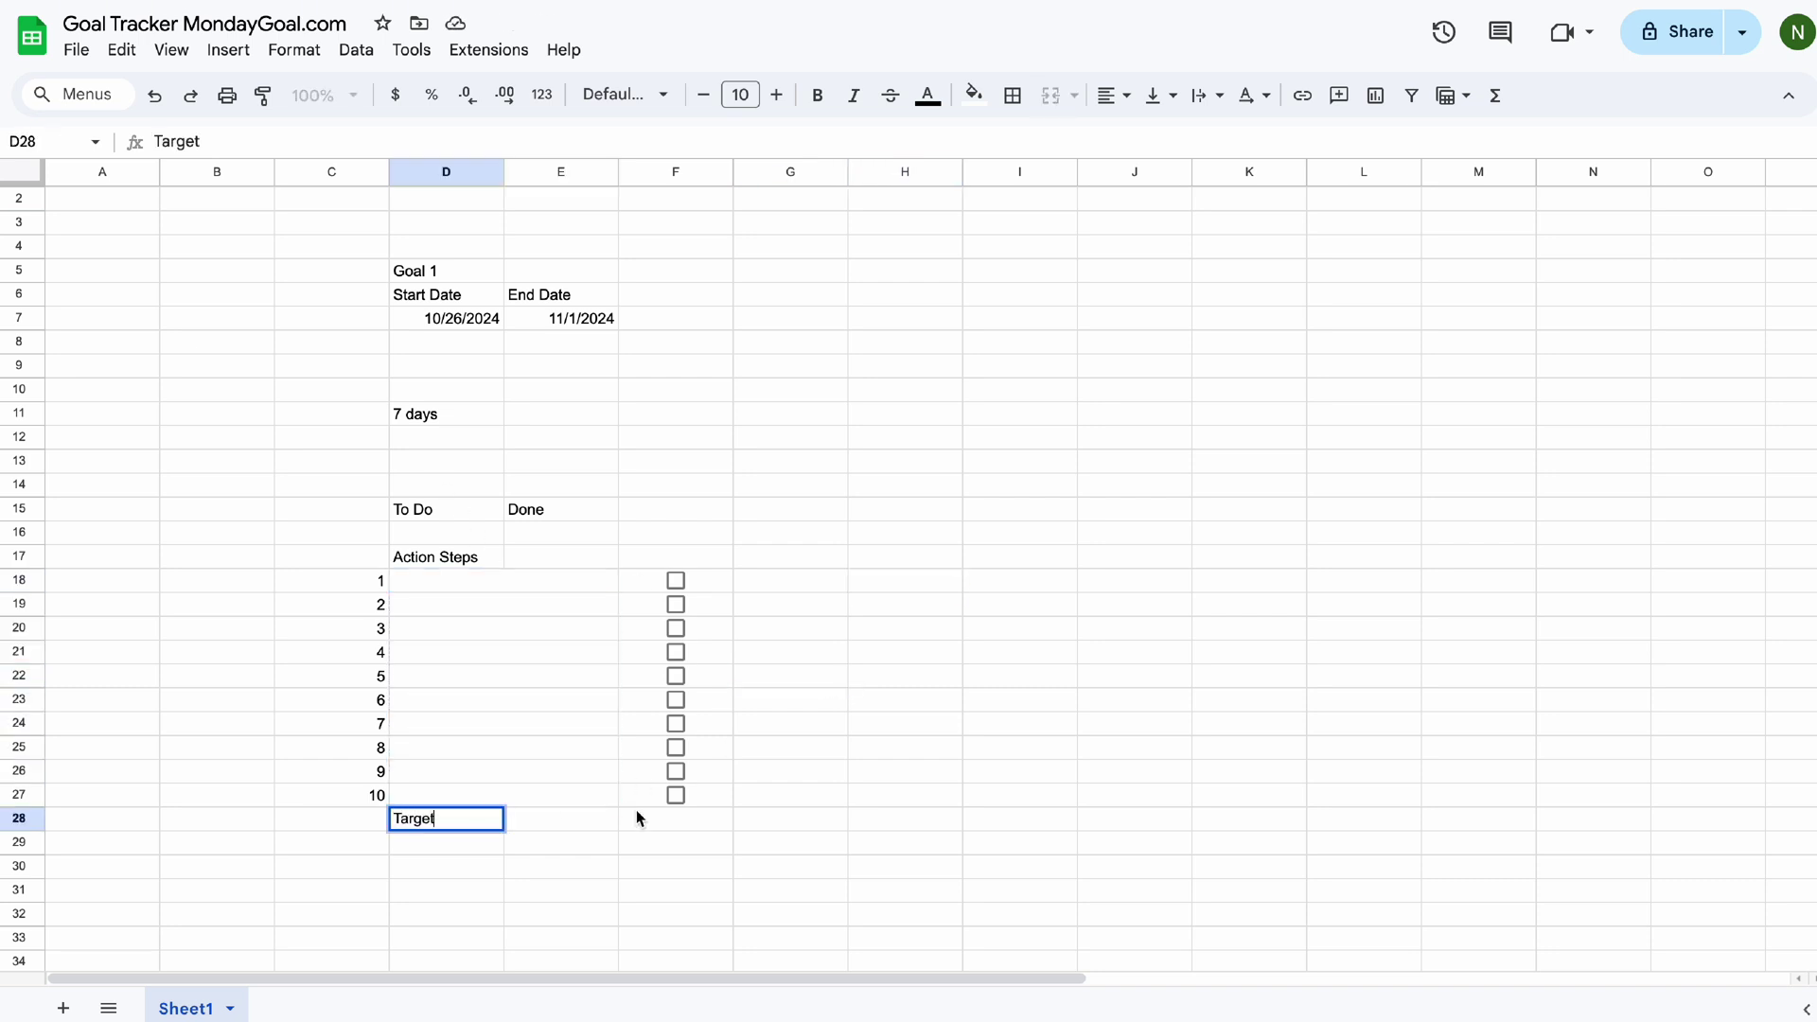
pyautogui.click(609, 822)
# Fill the first six action steps, from row 18 to row 23, with Goal 1 through Goal 6.
pyautogui.click(446, 582)
pyautogui.write('Goa')
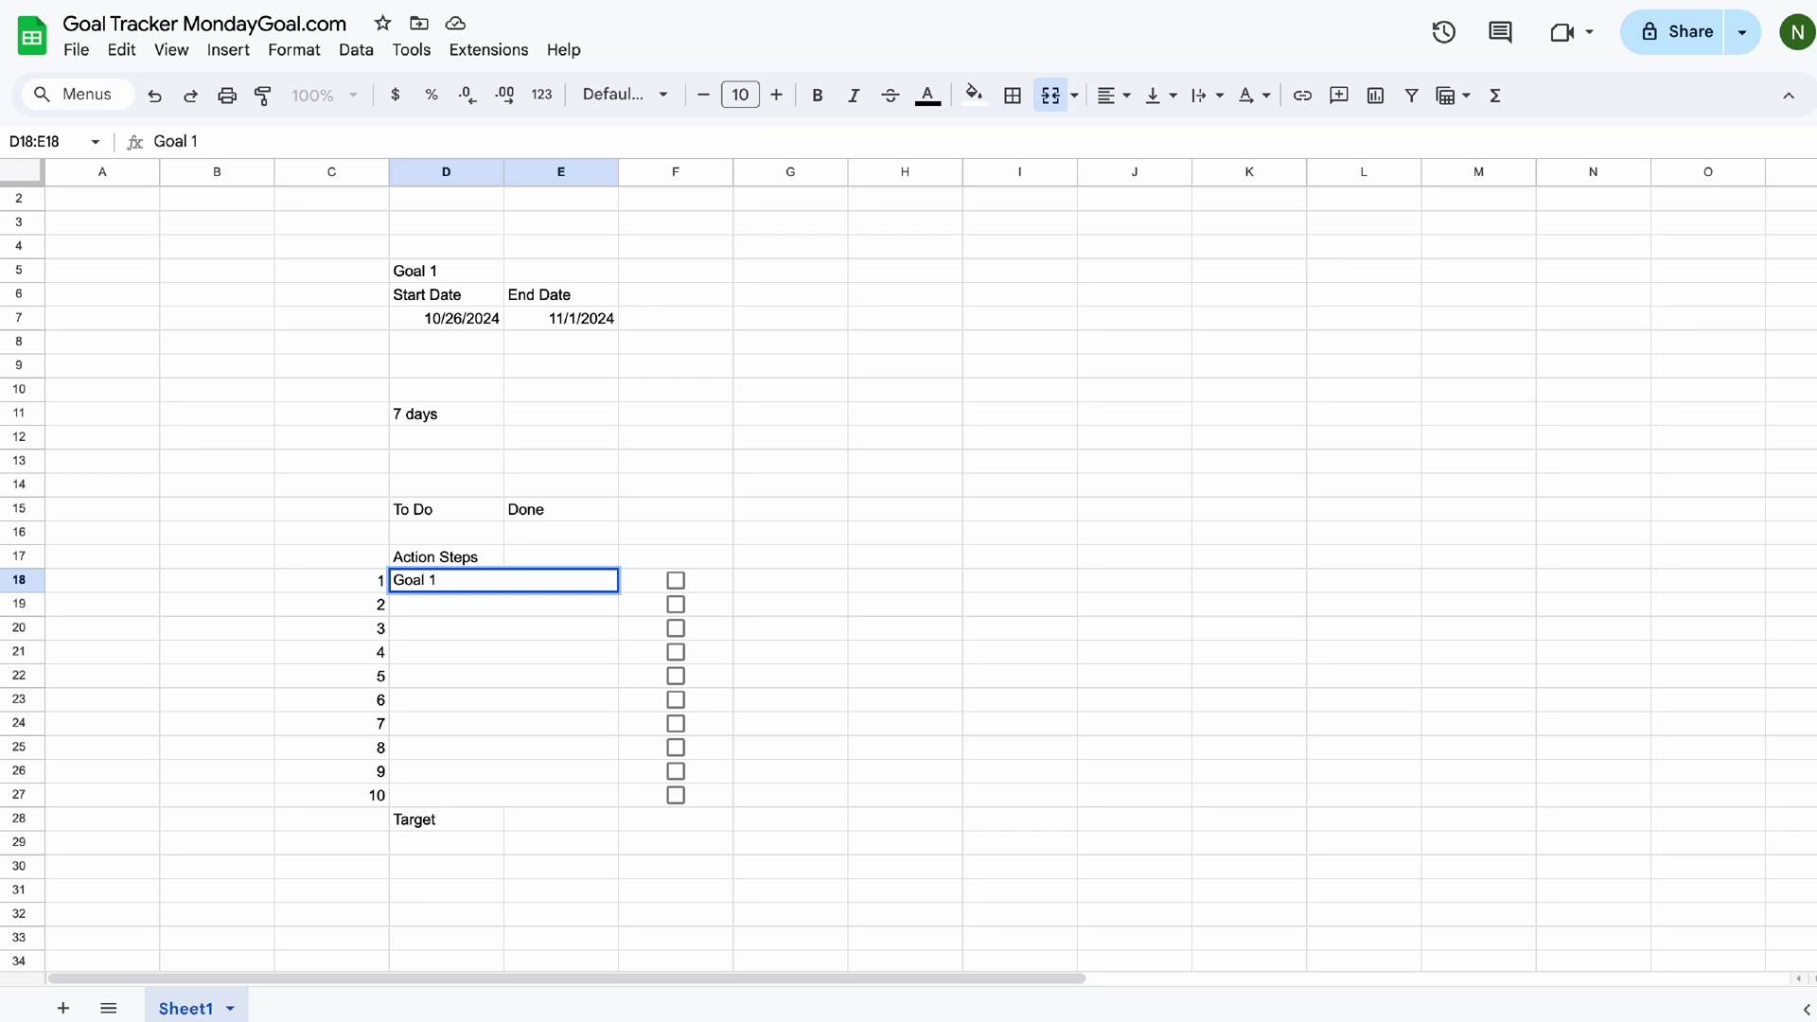
pyautogui.write('l 1')
pyautogui.press('Return')
pyautogui.click(530, 587)
pyautogui.moveTo(606, 704); pyautogui.dragTo(605, 704)
pyautogui.press('Down')
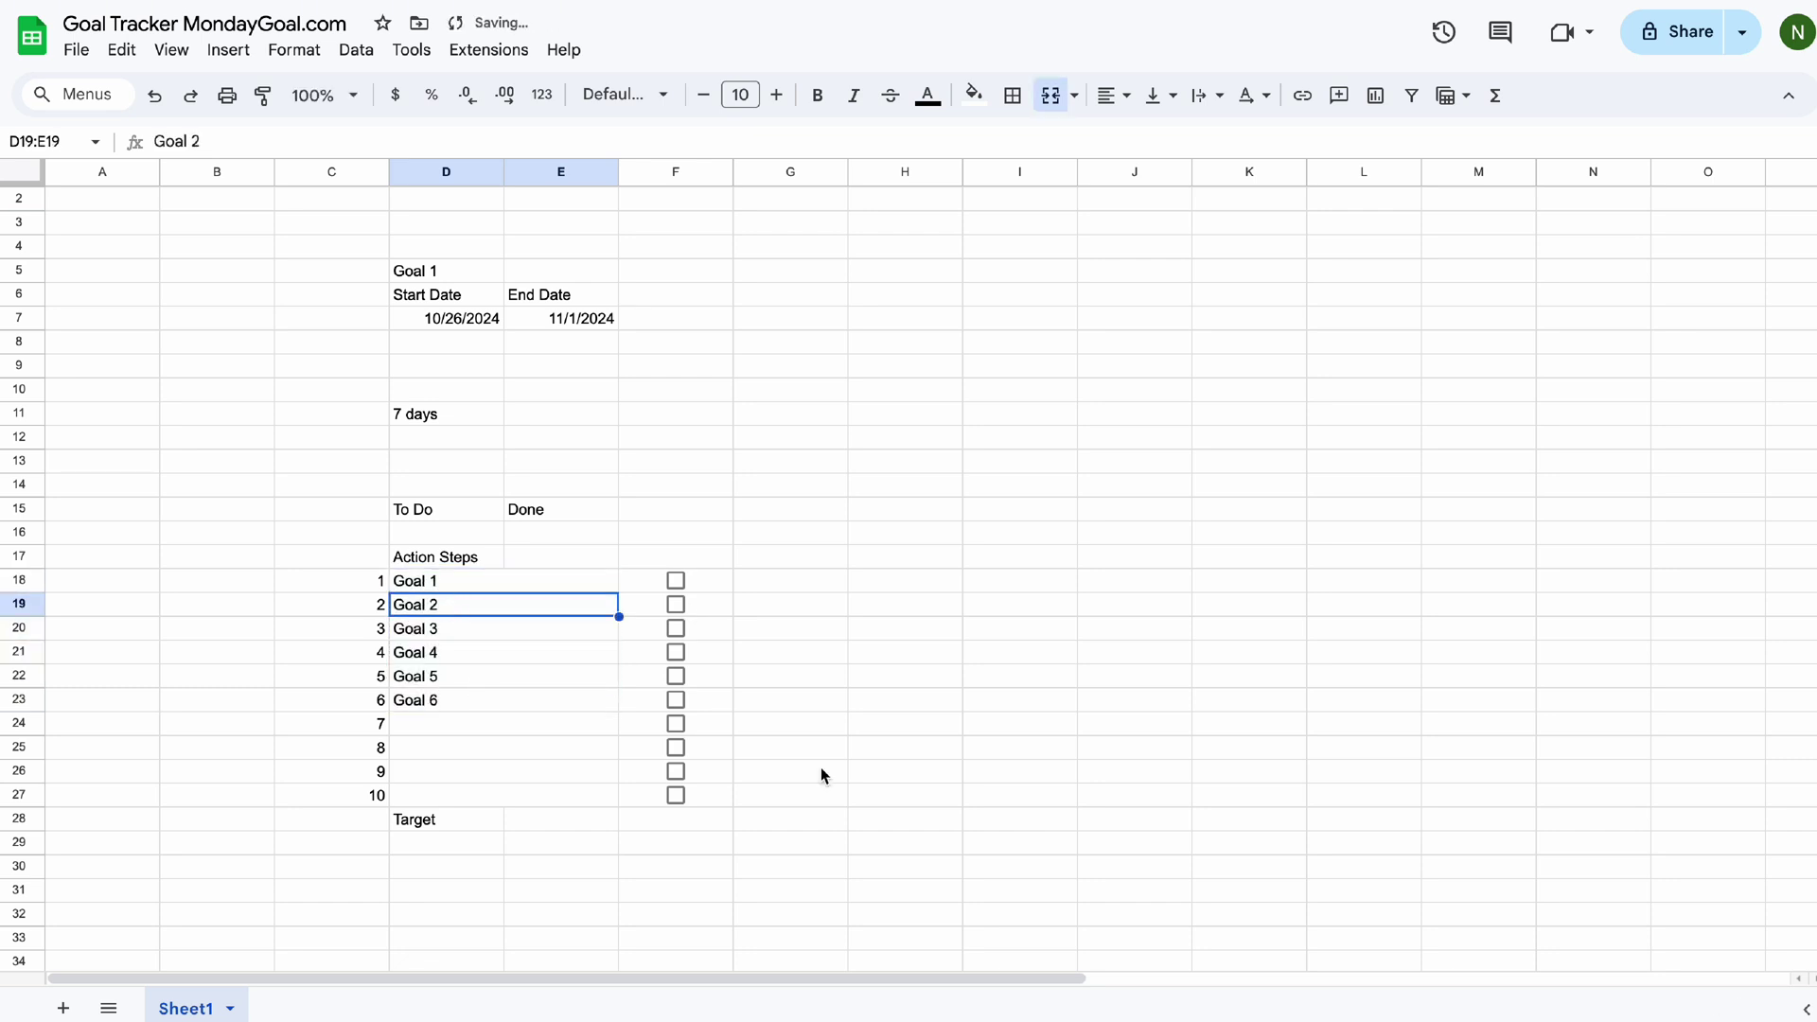
# Count the ticked action steps under Done by entering =countif(F18:F27, true) in E16.
pyautogui.click(570, 822)
pyautogui.click(560, 533)
pyautogui.click(252, 143)
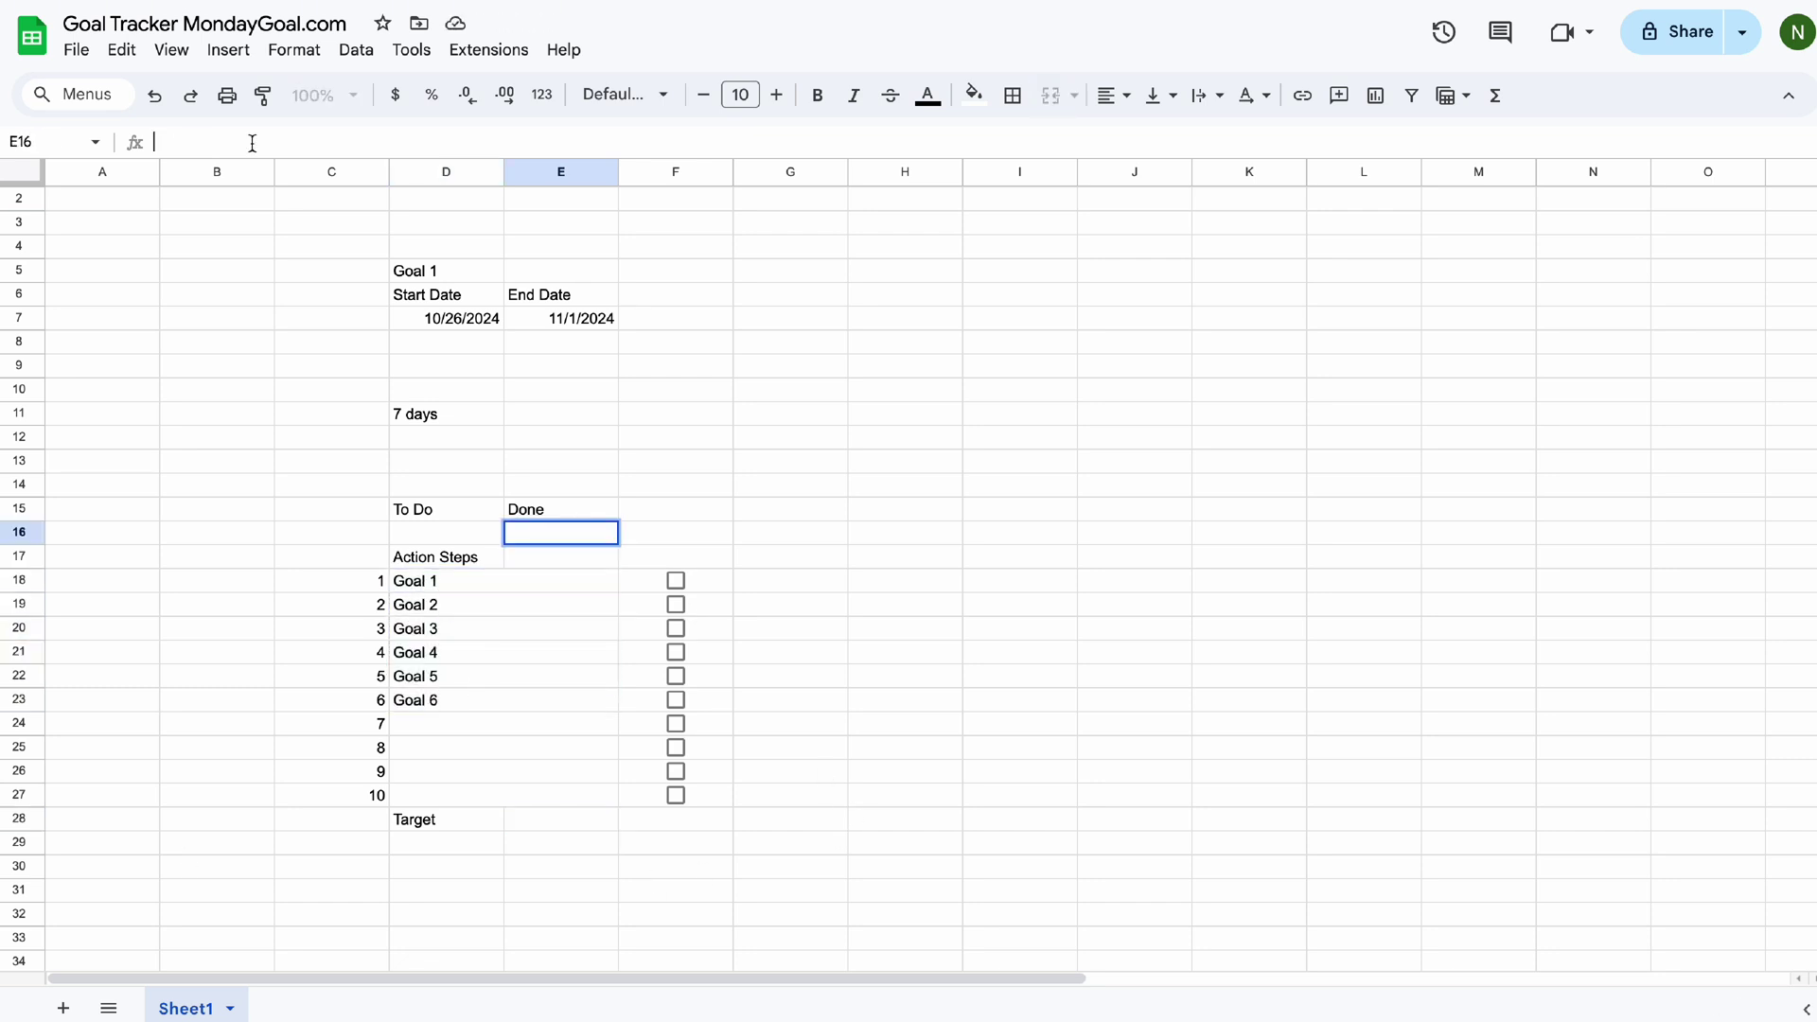
pyautogui.write('=count')
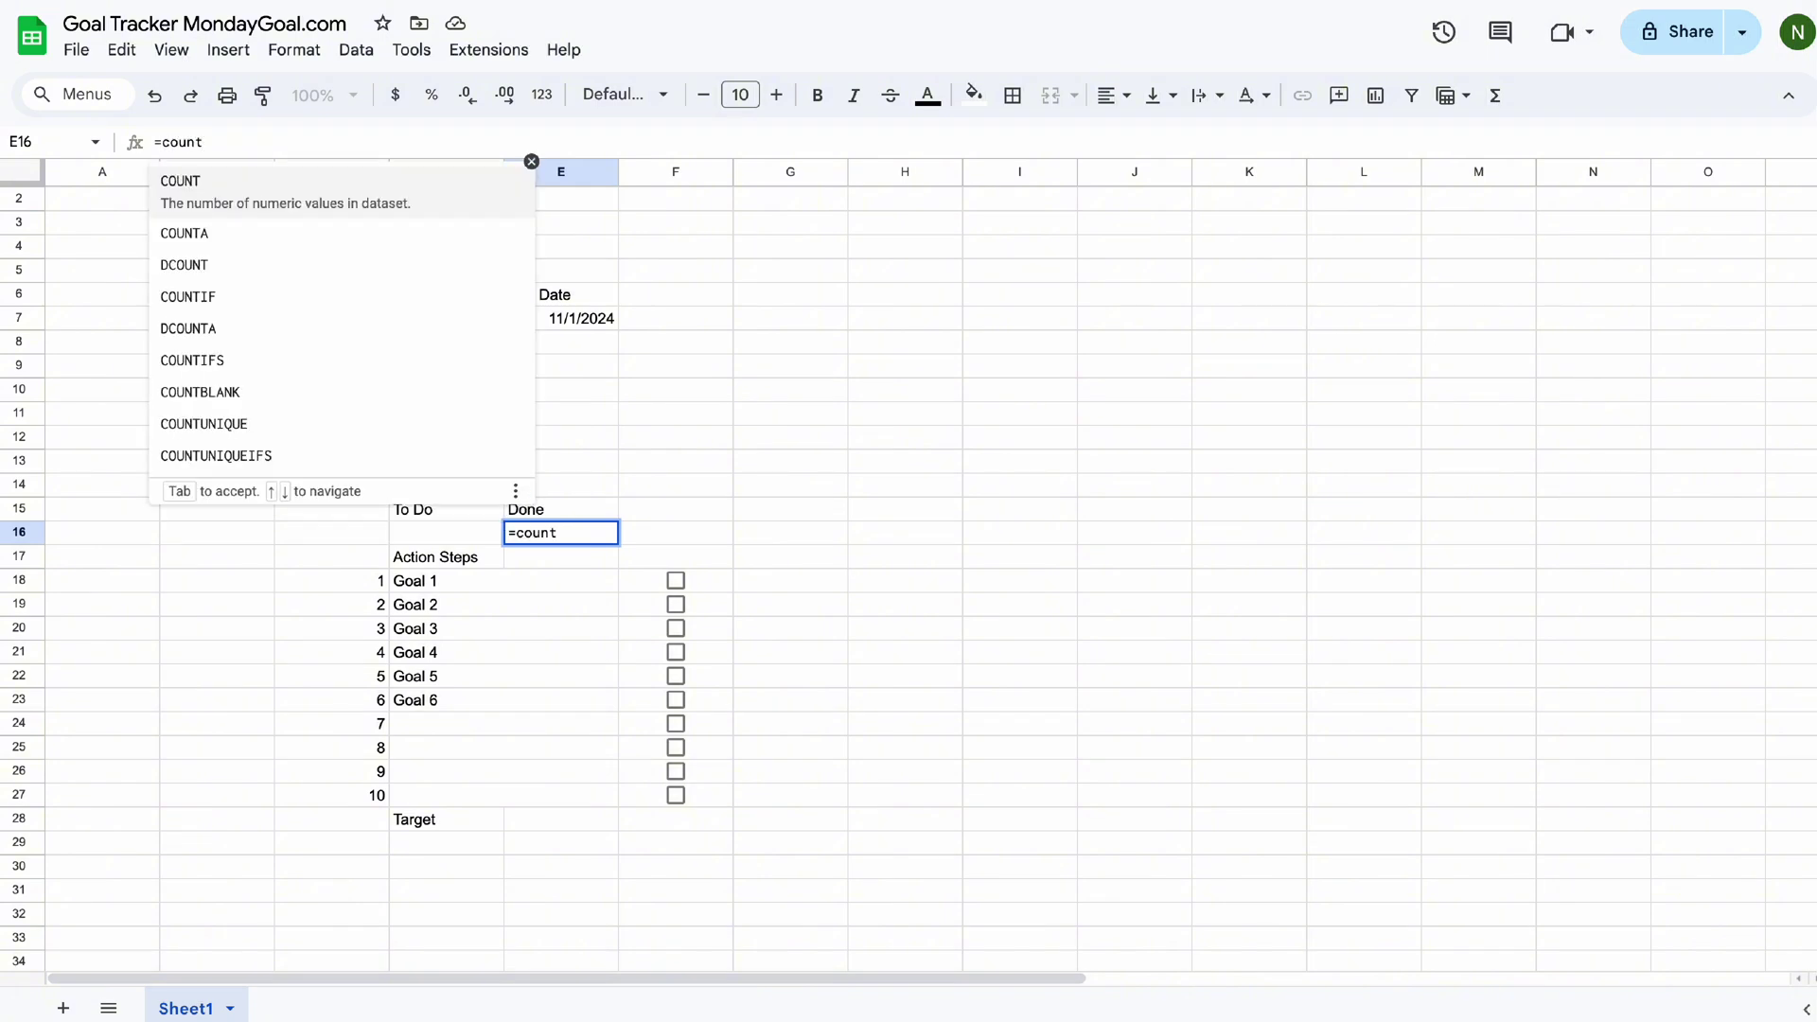
pyautogui.write('if(')
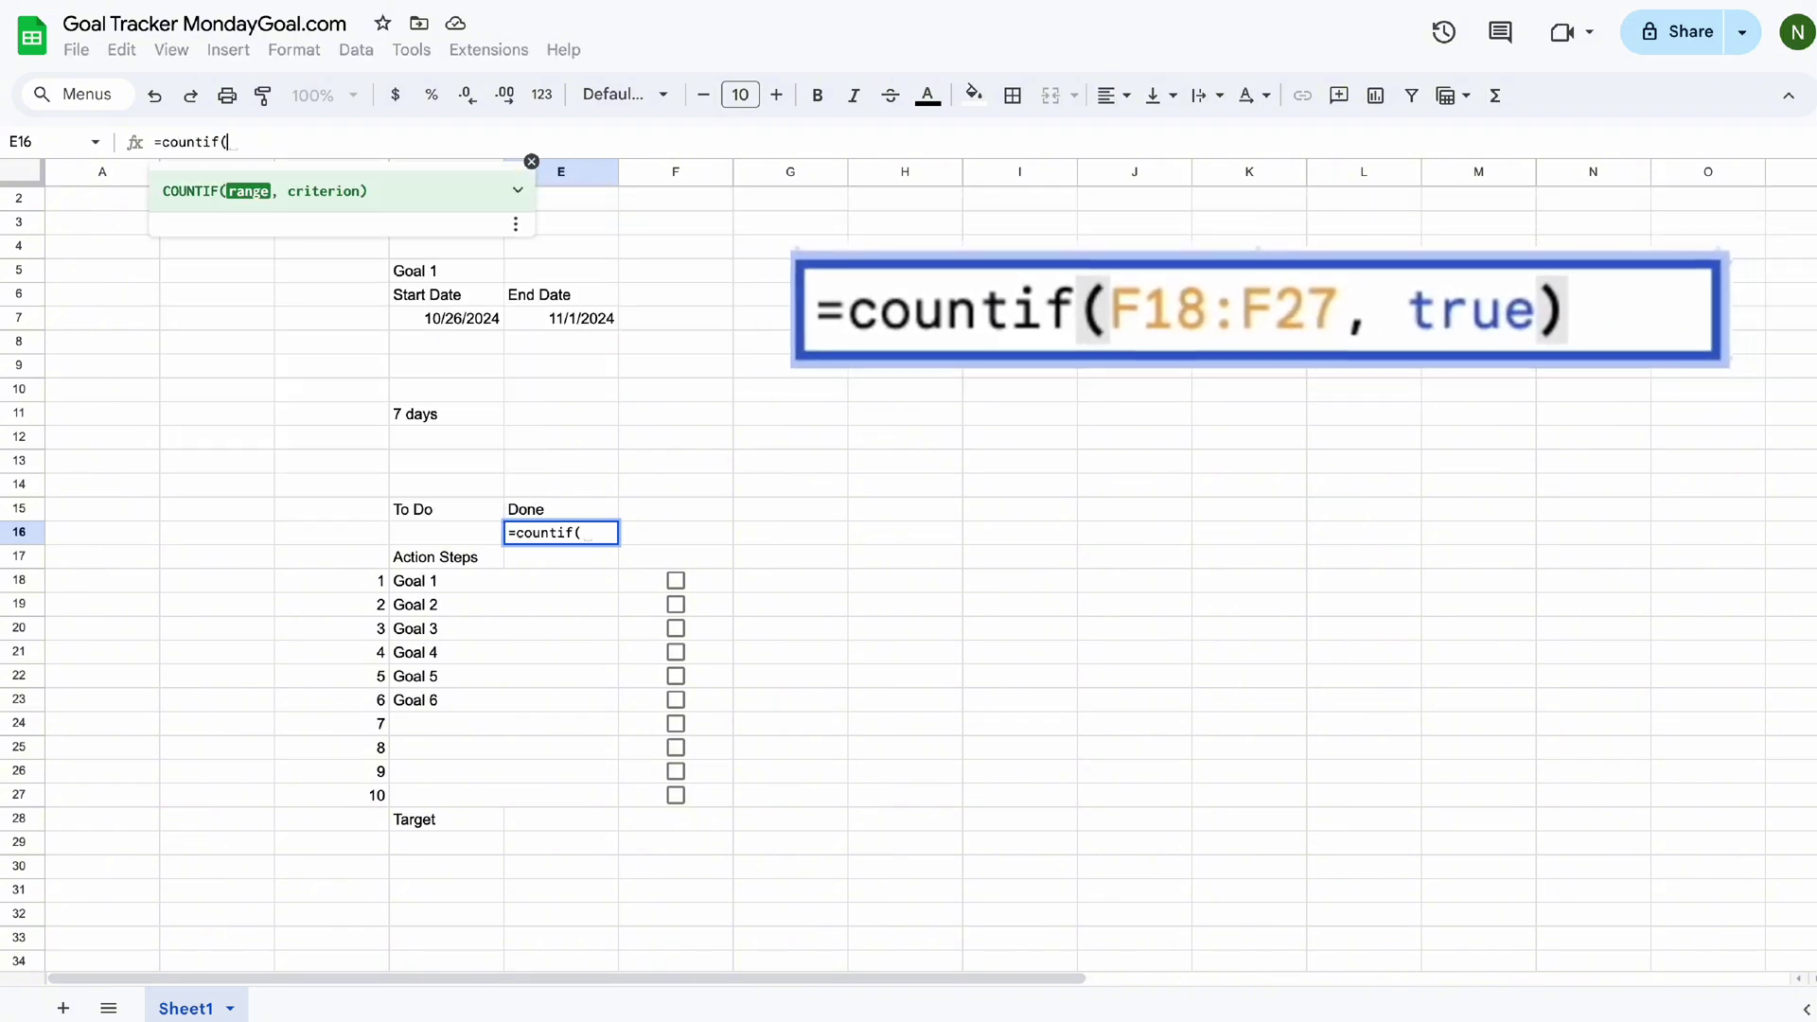
pyautogui.write('F')
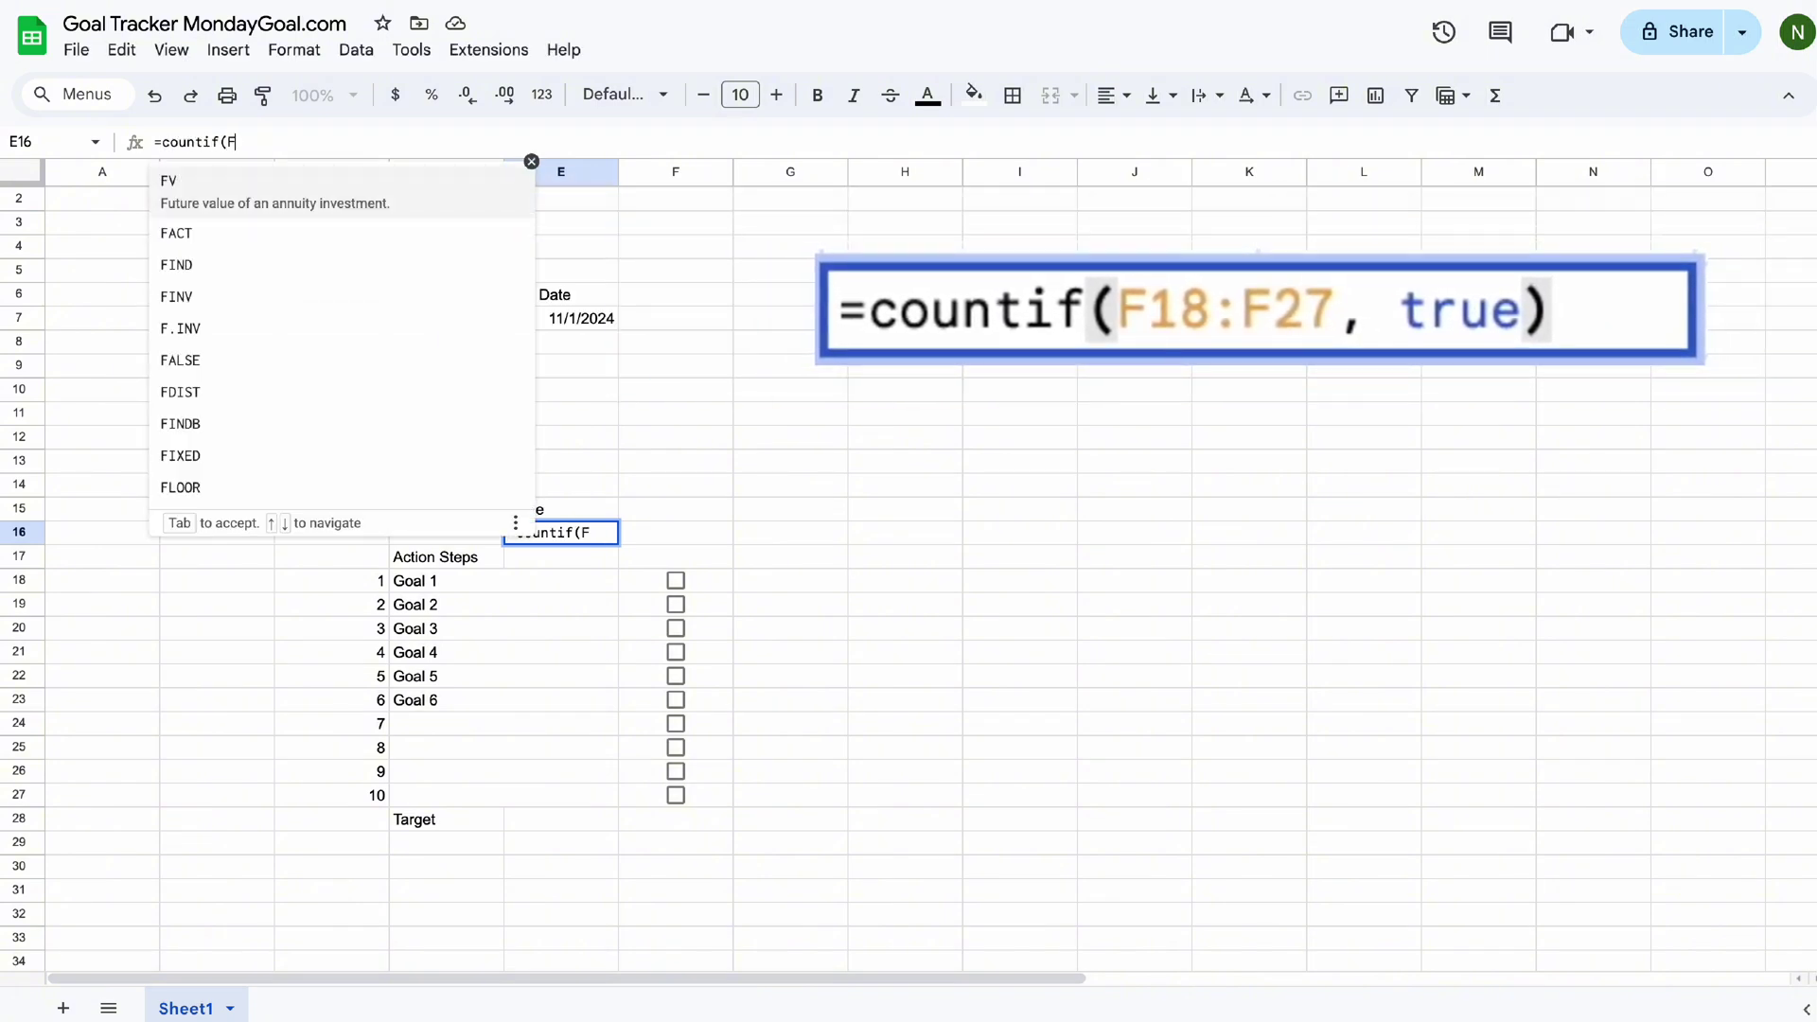
pyautogui.write('18:F')
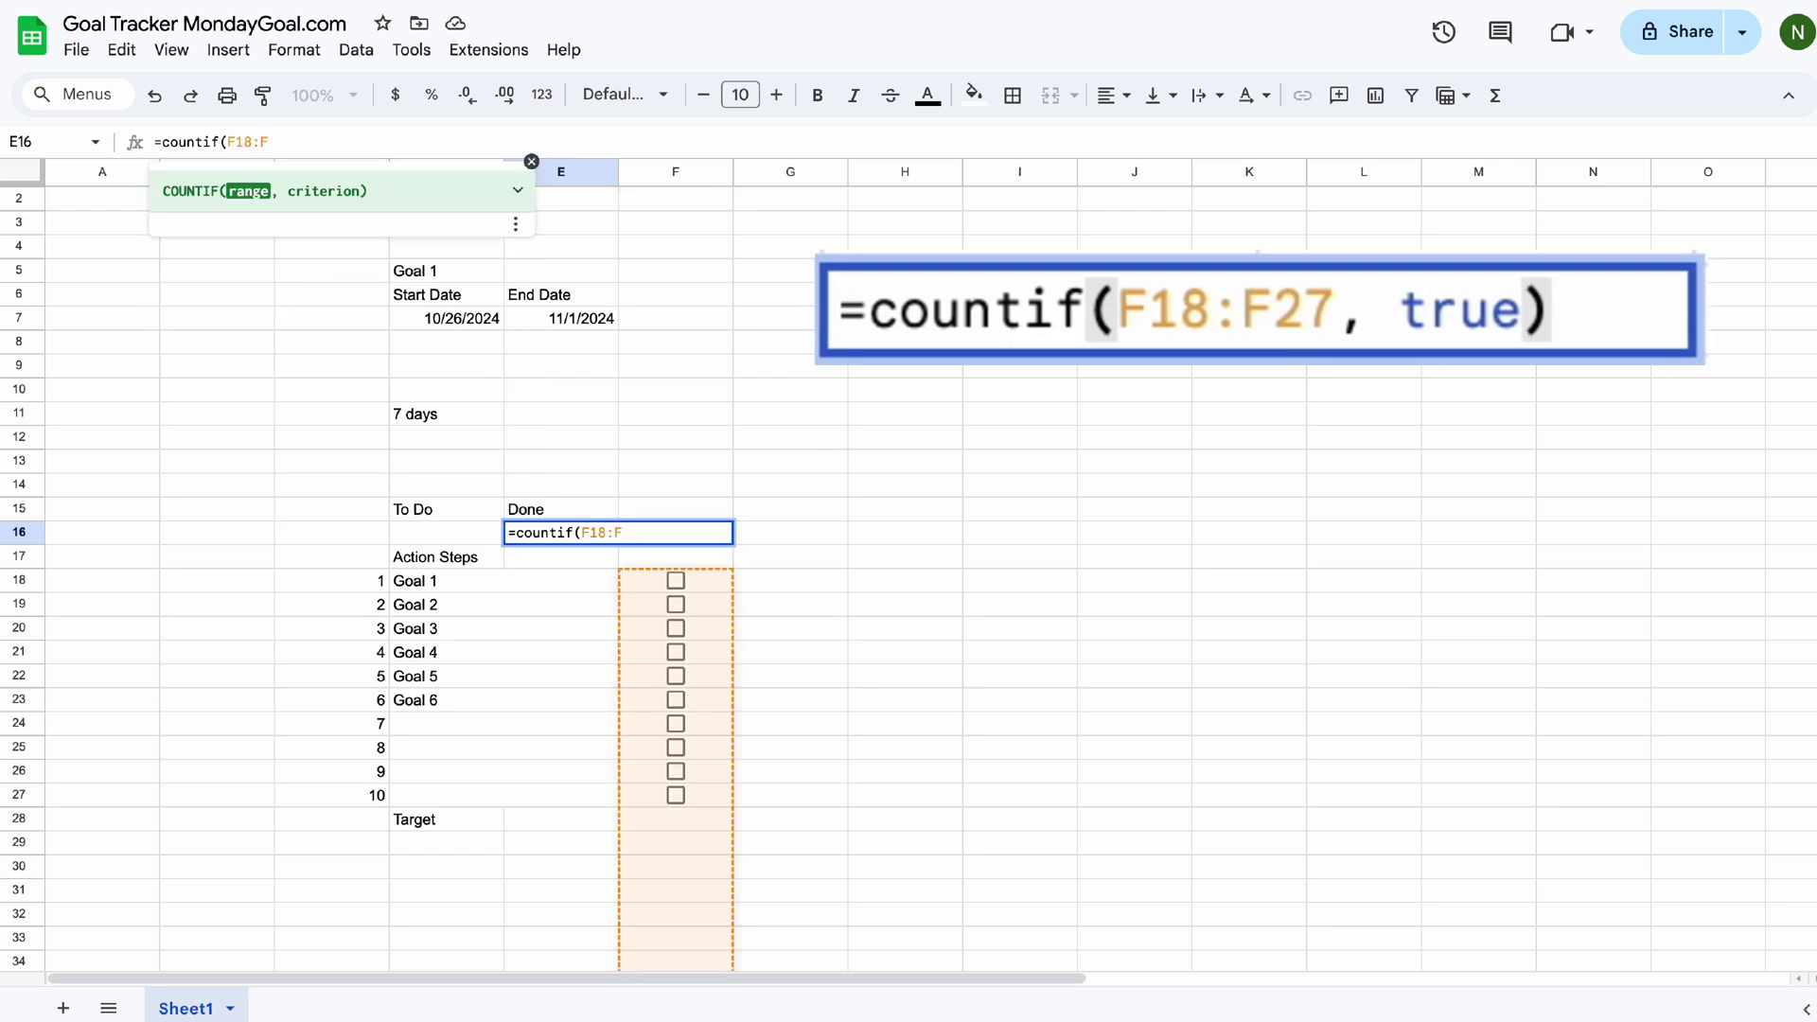
pyautogui.write('27')
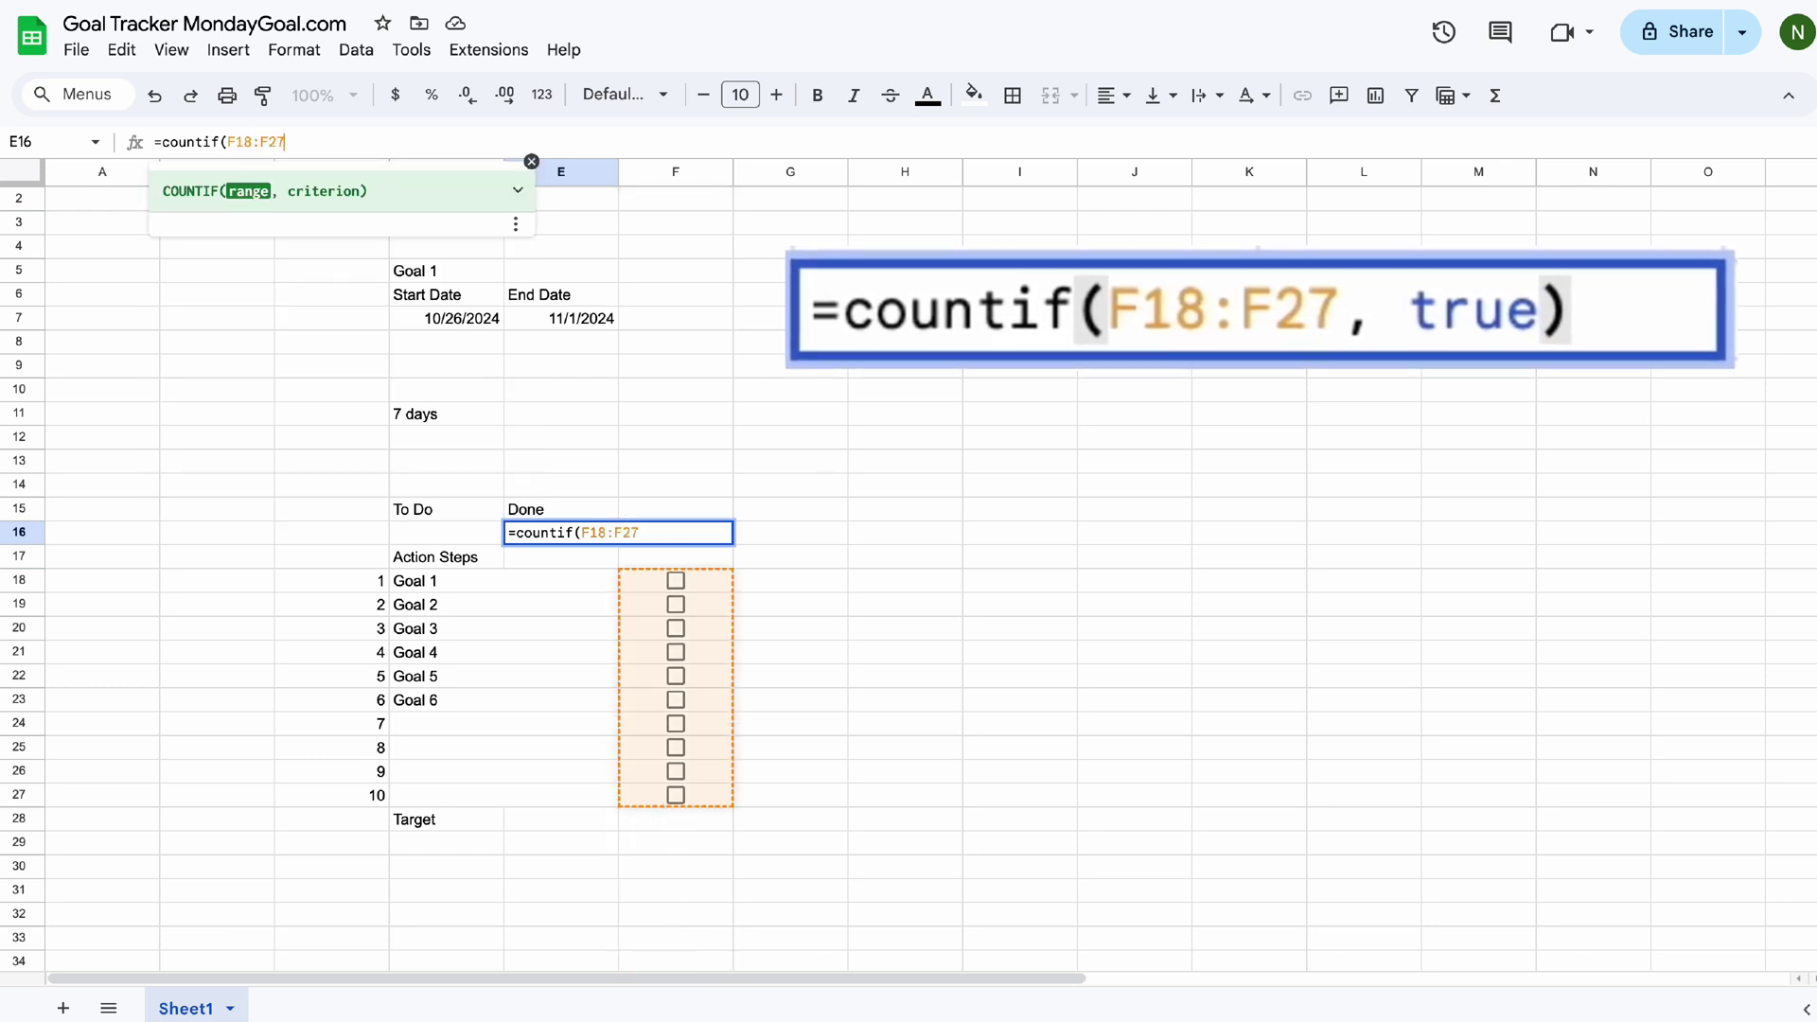
pyautogui.write(', true)')
pyautogui.press('Return')
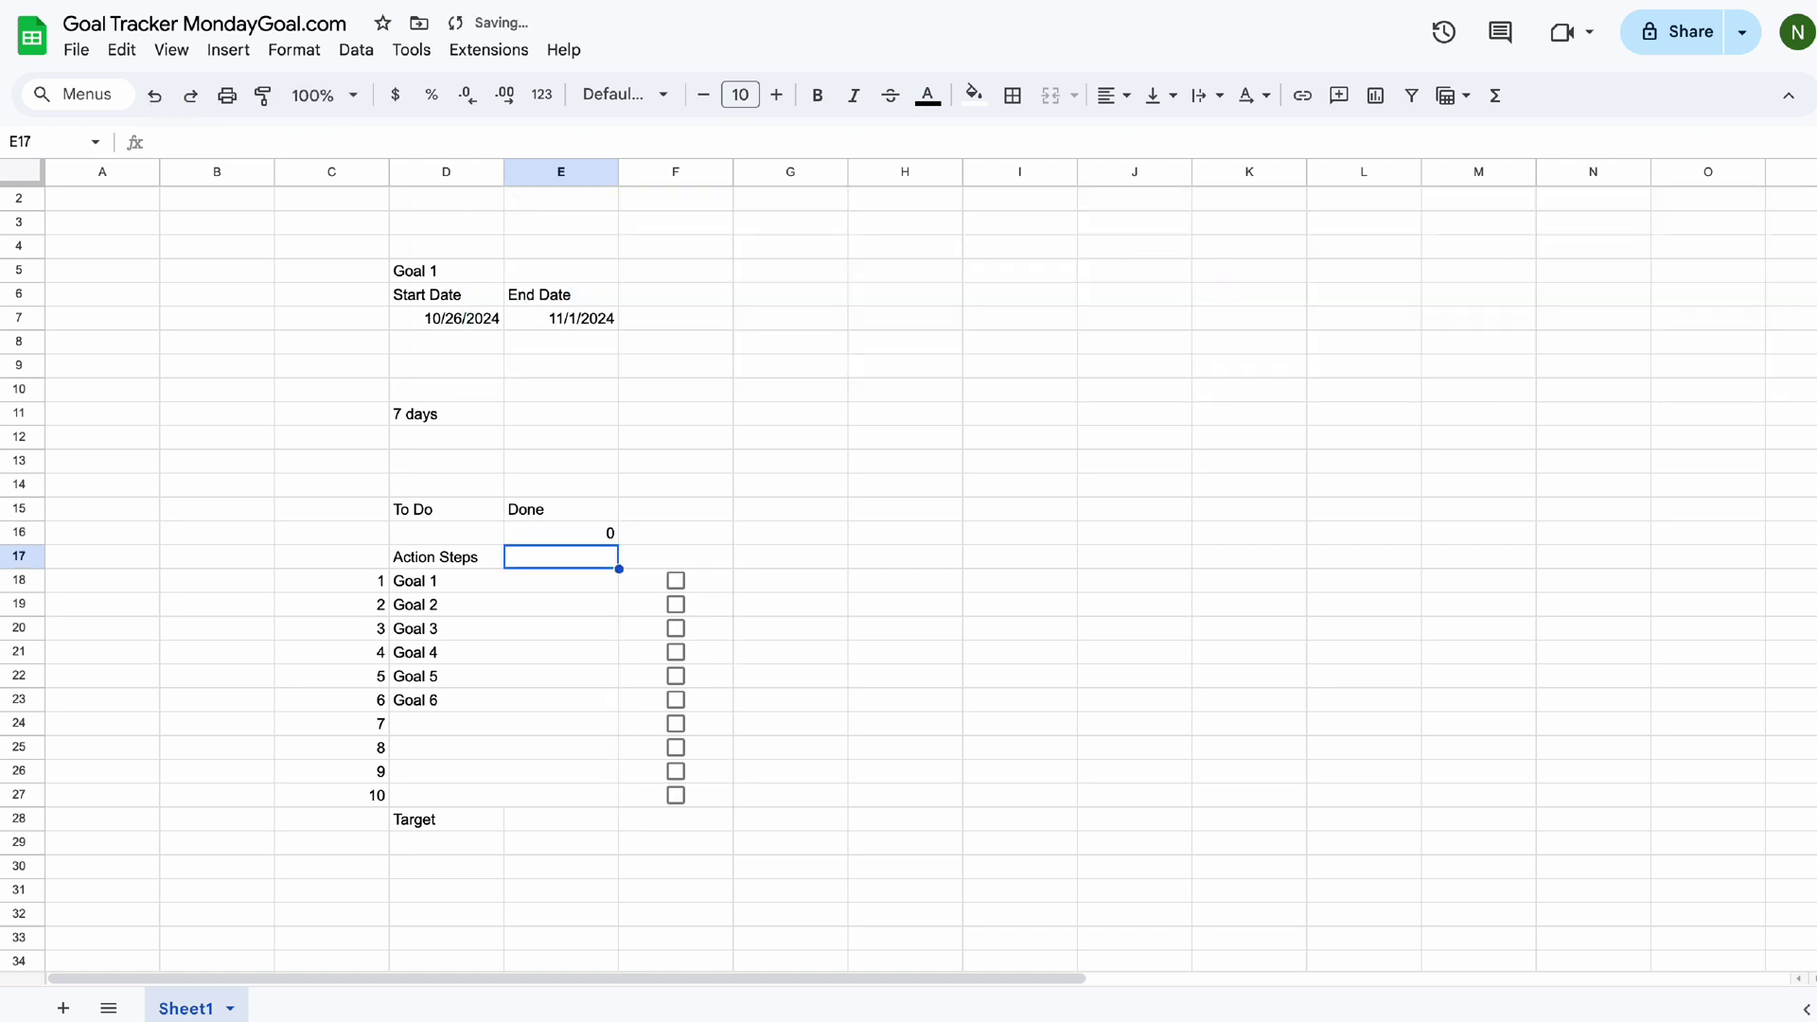
# Tick the checkboxes of the first three action steps, Goal 1 through Goal 3.
pyautogui.click(675, 580)
pyautogui.click(676, 603)
pyautogui.click(676, 628)
pyautogui.click(454, 536)
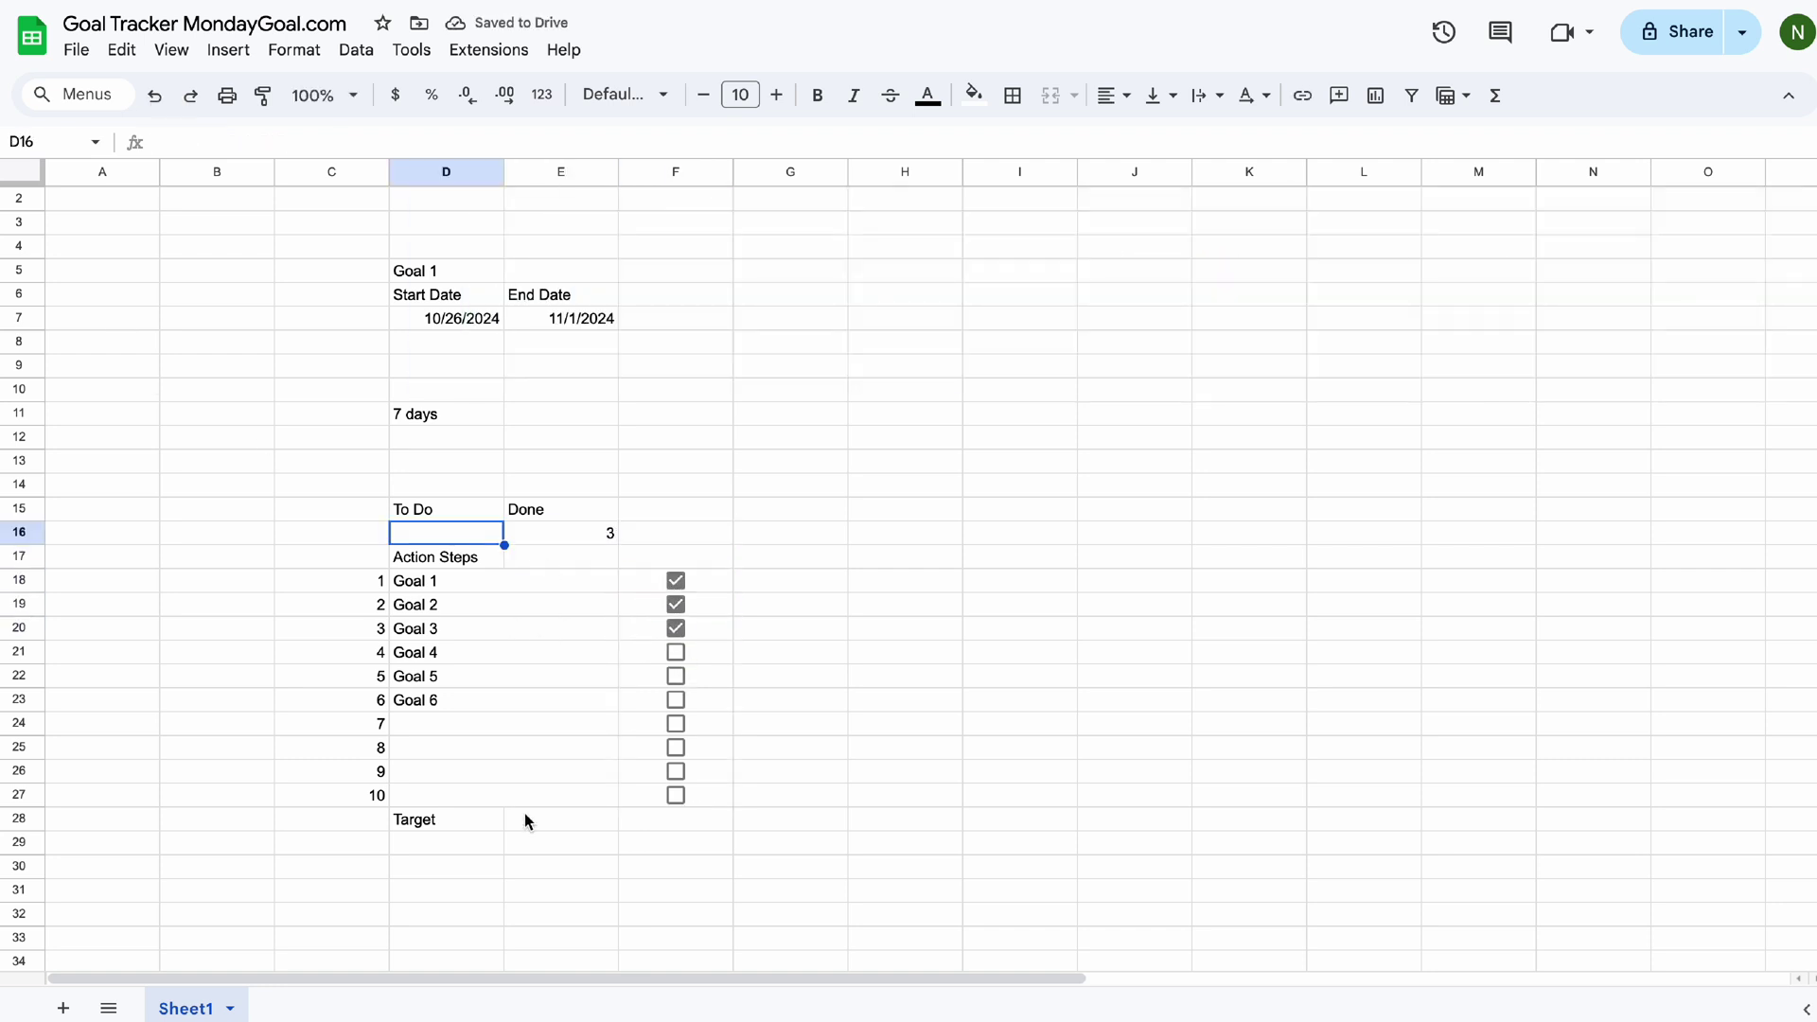
# Count the filled-in action steps beside Target by entering =countif(D18:D27, "<>") in E28.
pyautogui.click(529, 819)
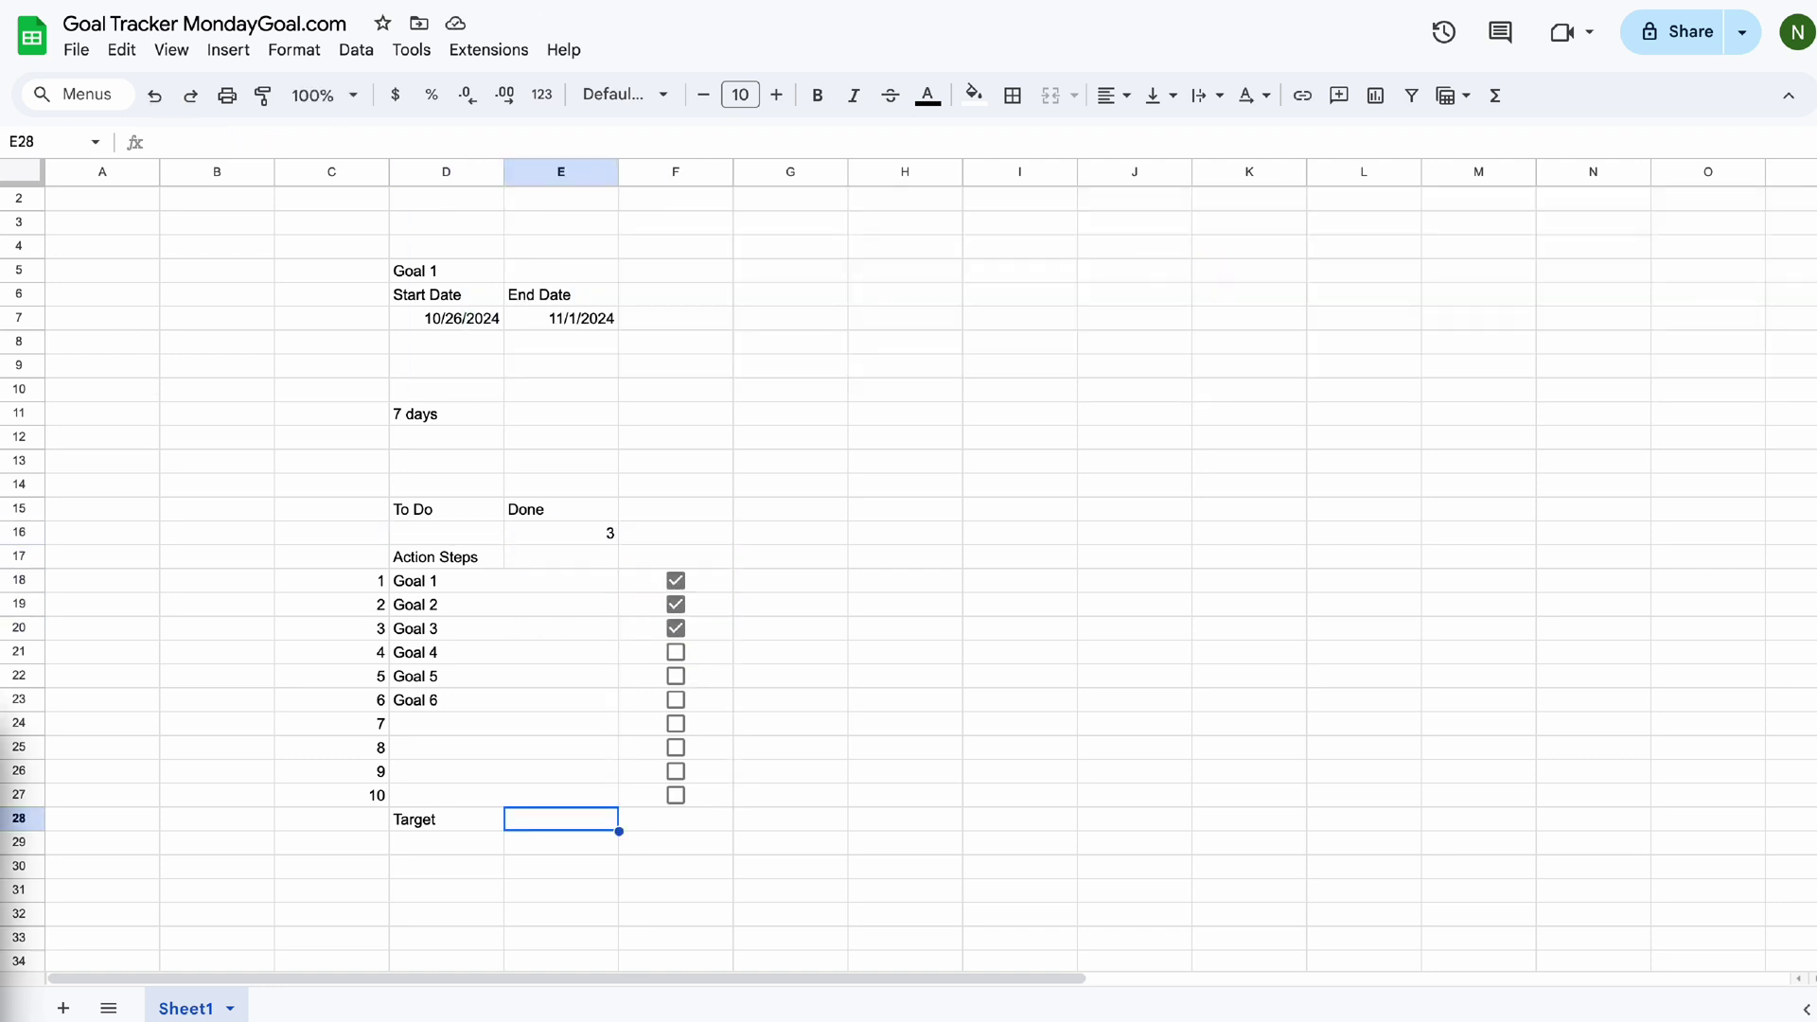
pyautogui.write('=coun')
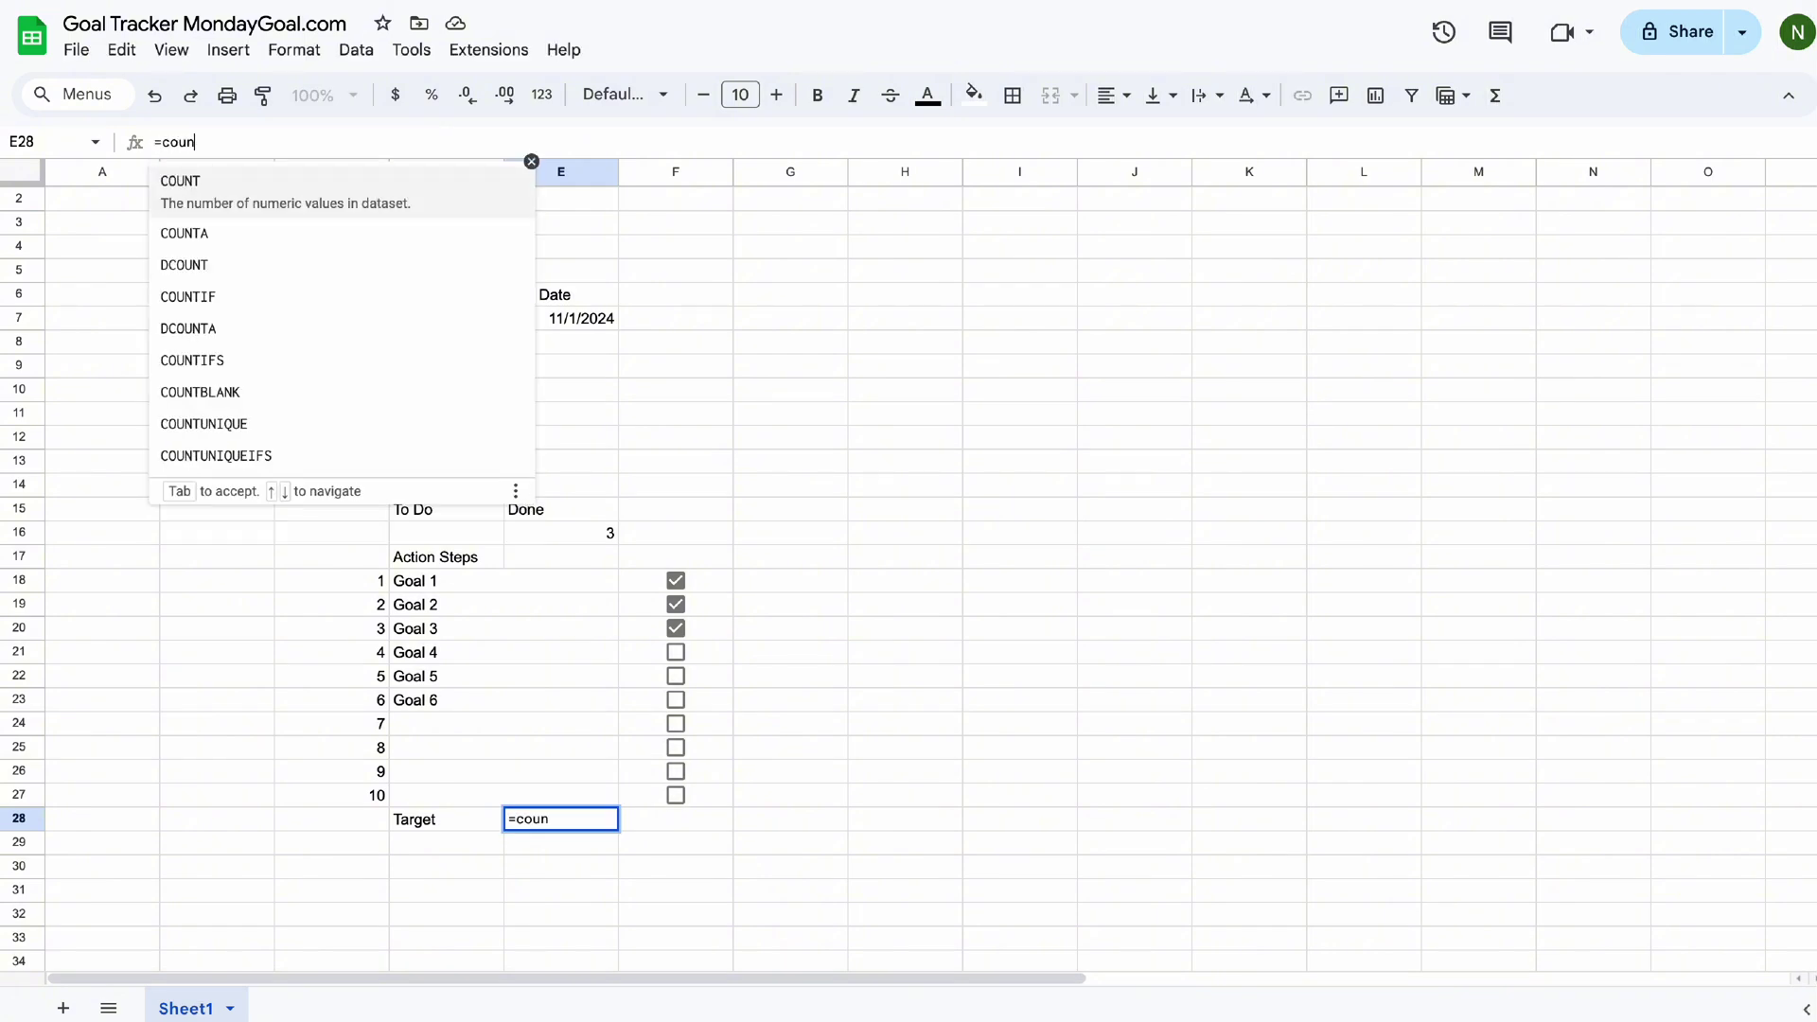
pyautogui.write('tif(')
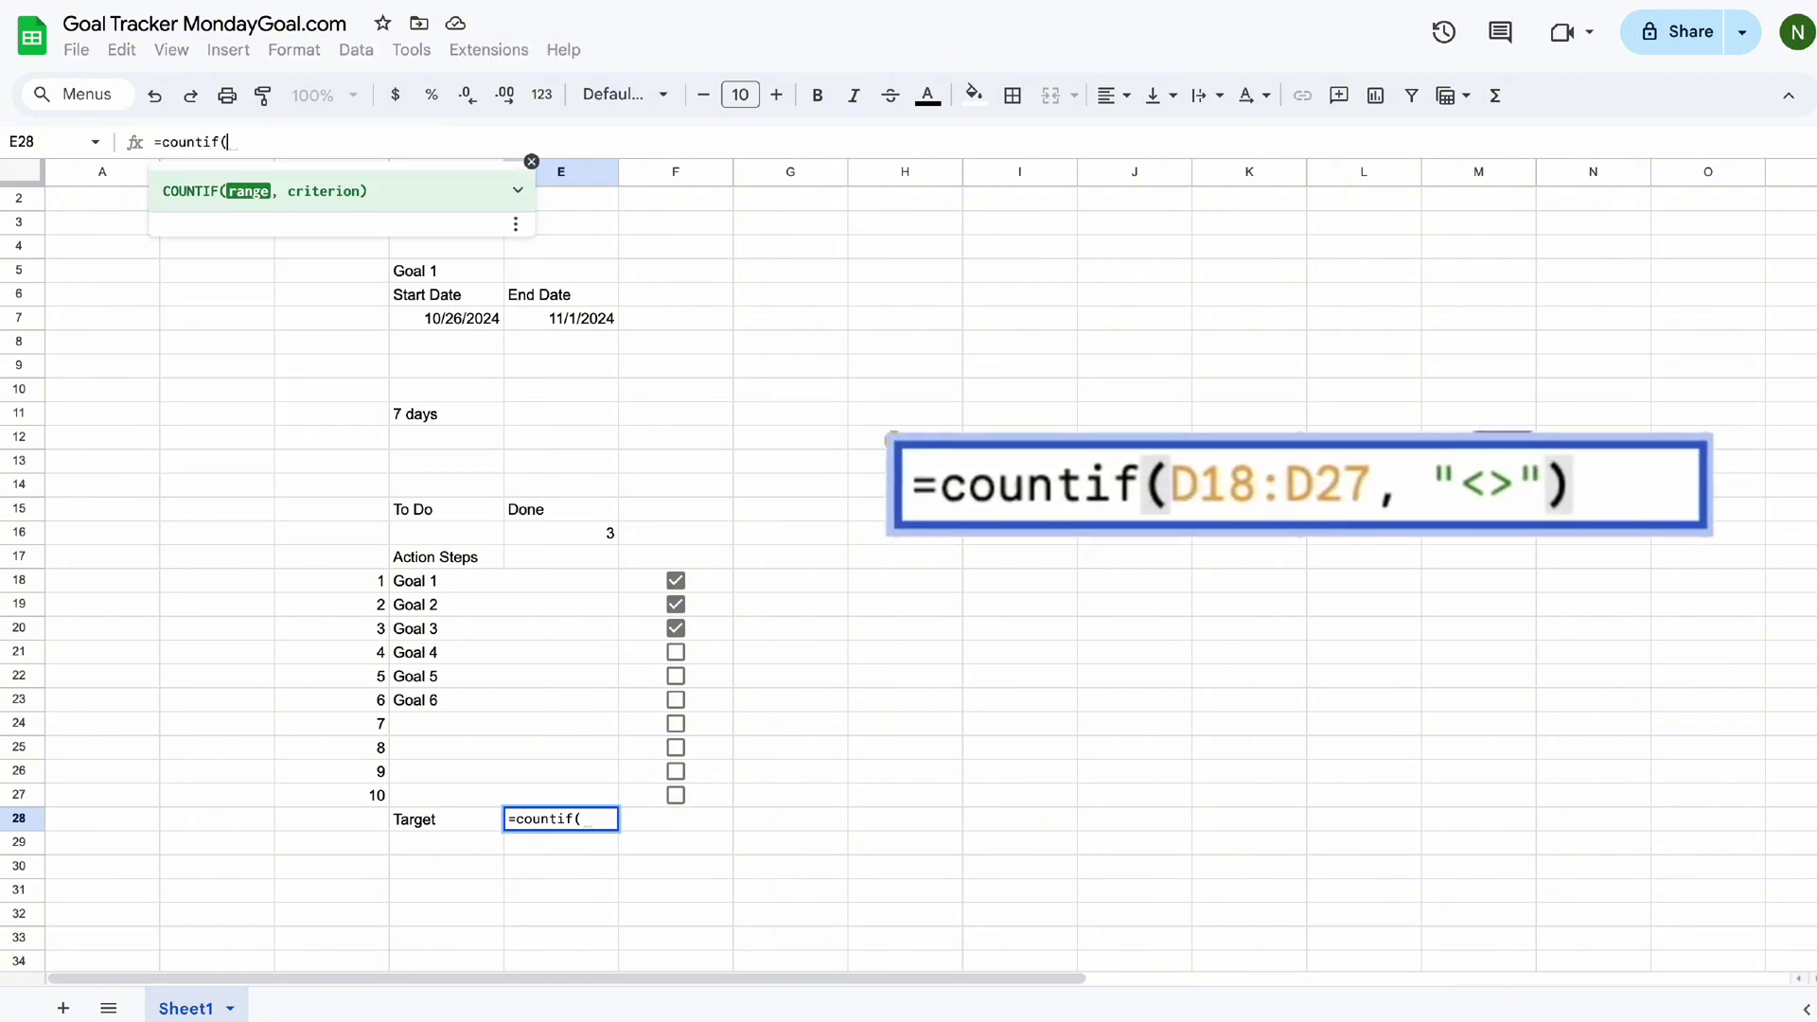
pyautogui.write('D18')
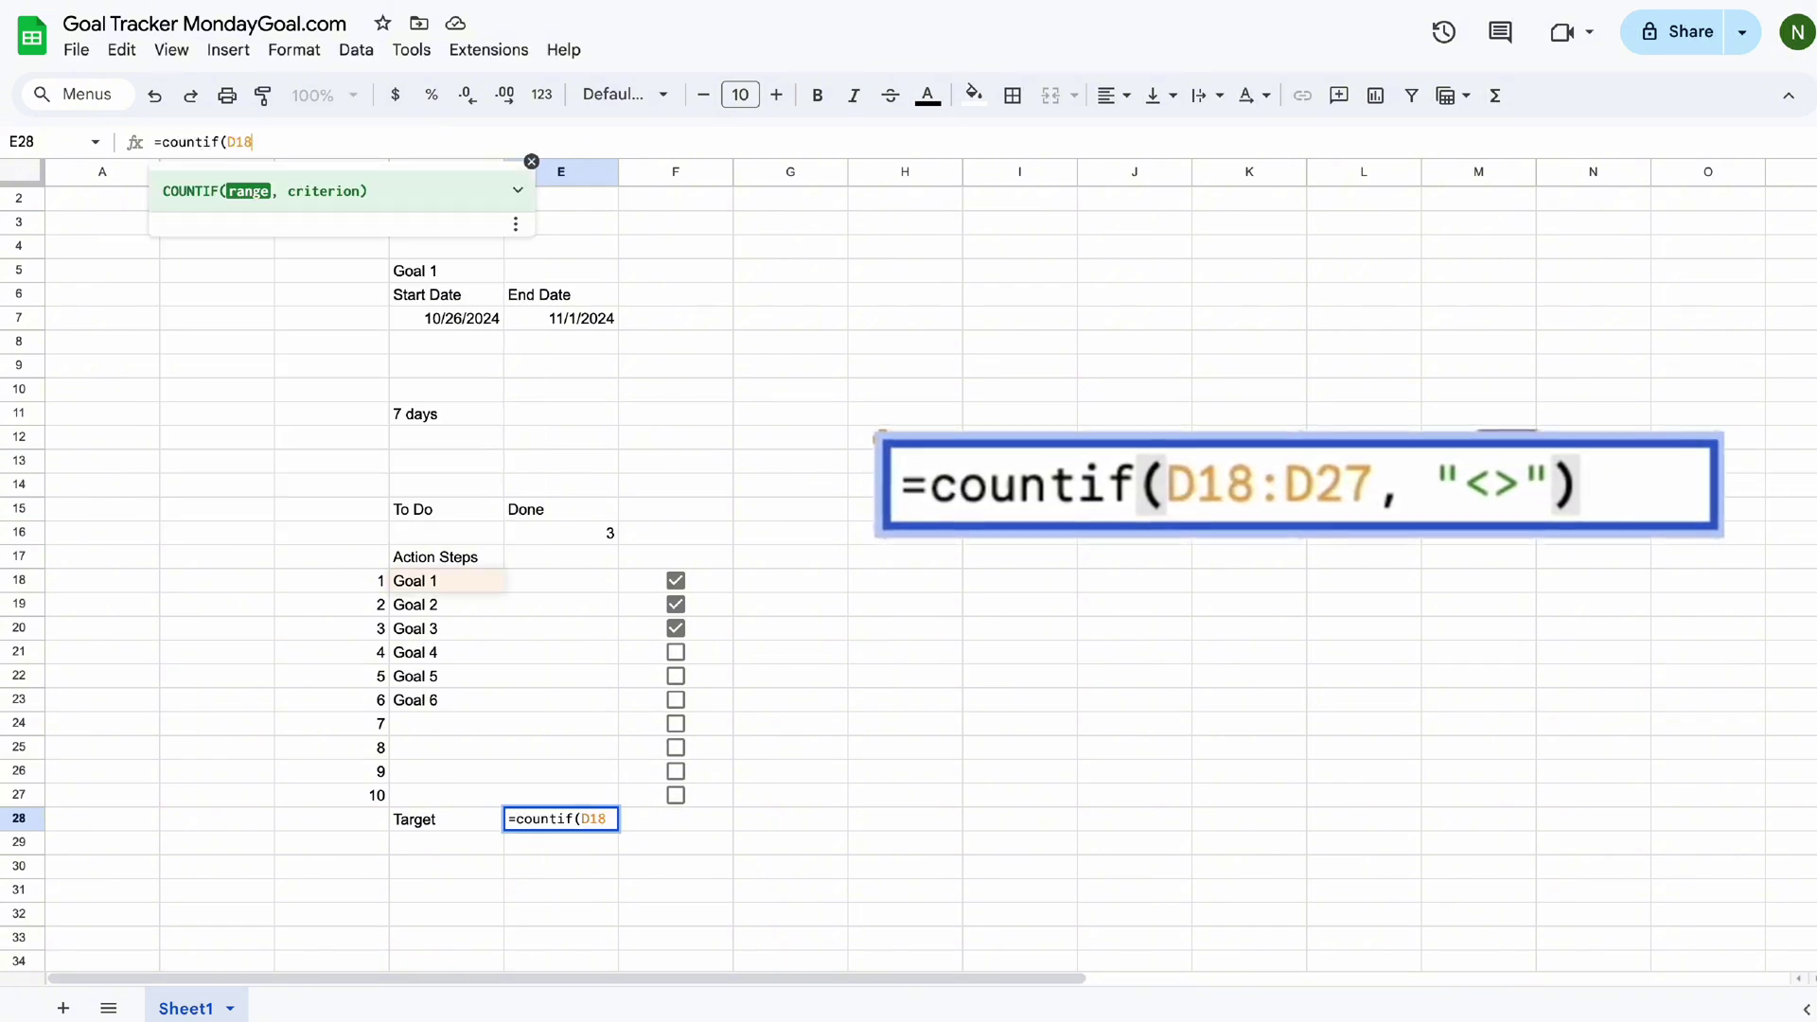
pyautogui.write(':D27')
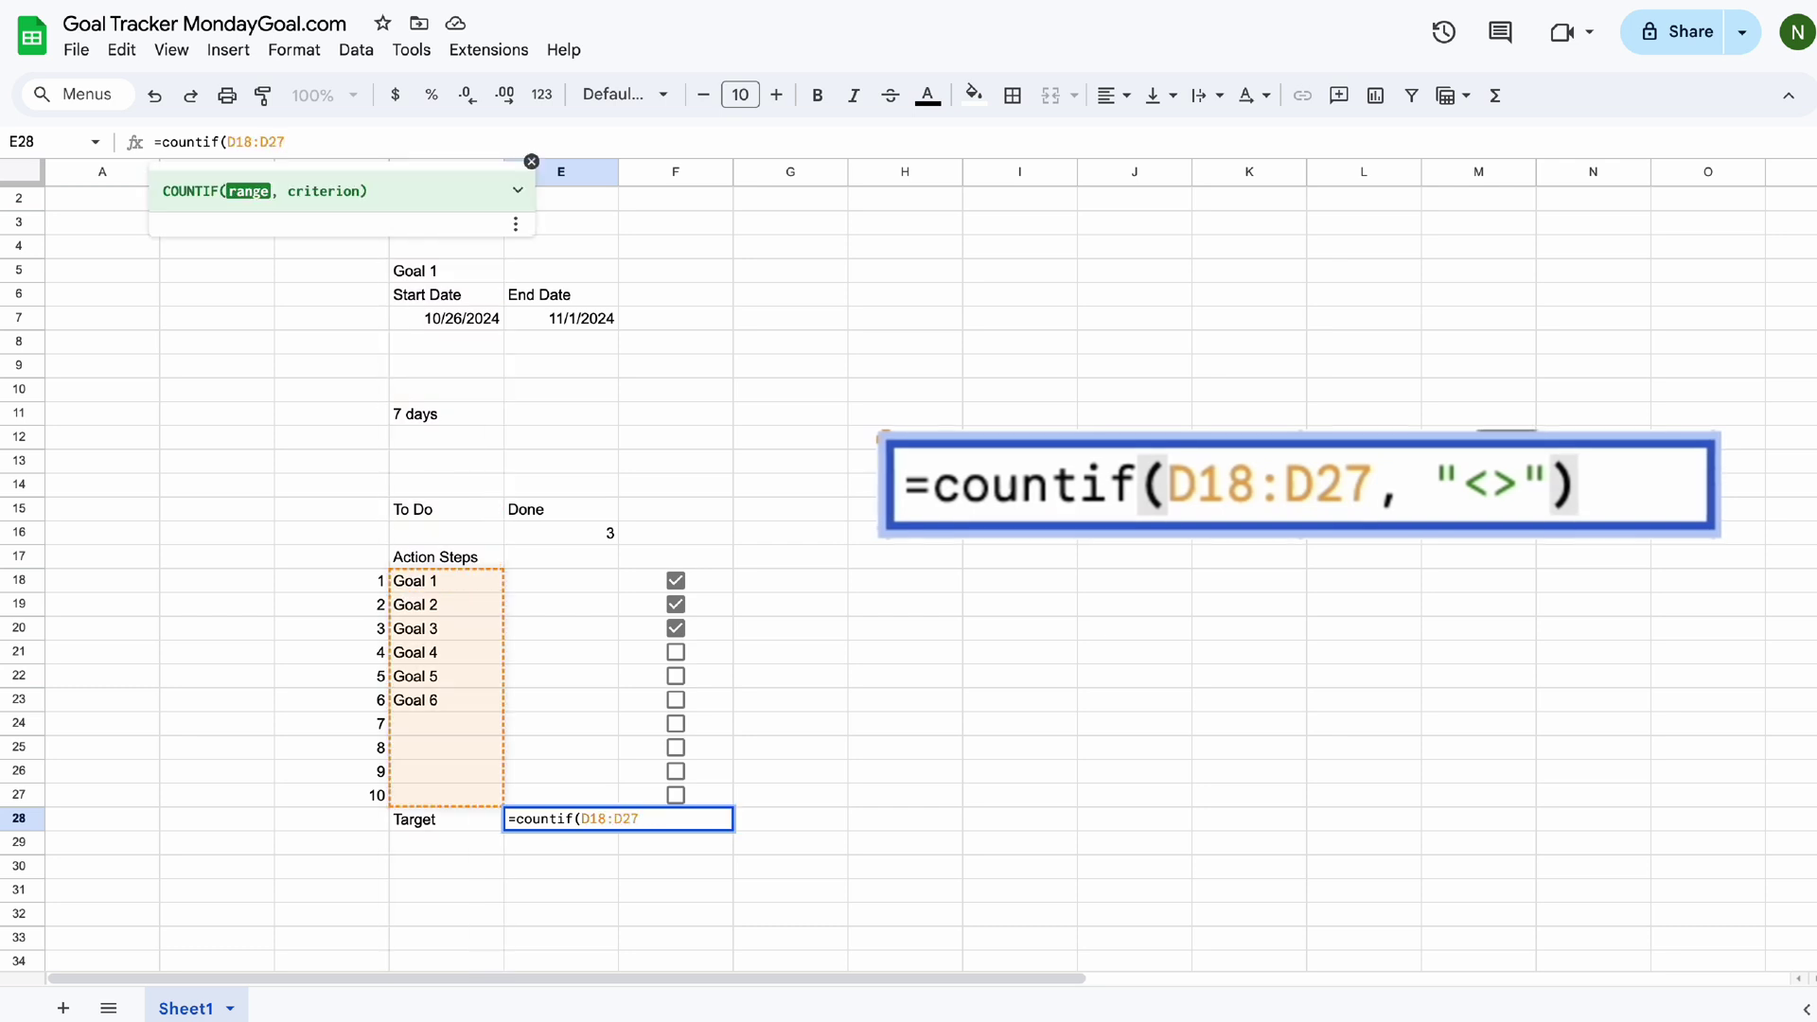
pyautogui.write(', "<>")')
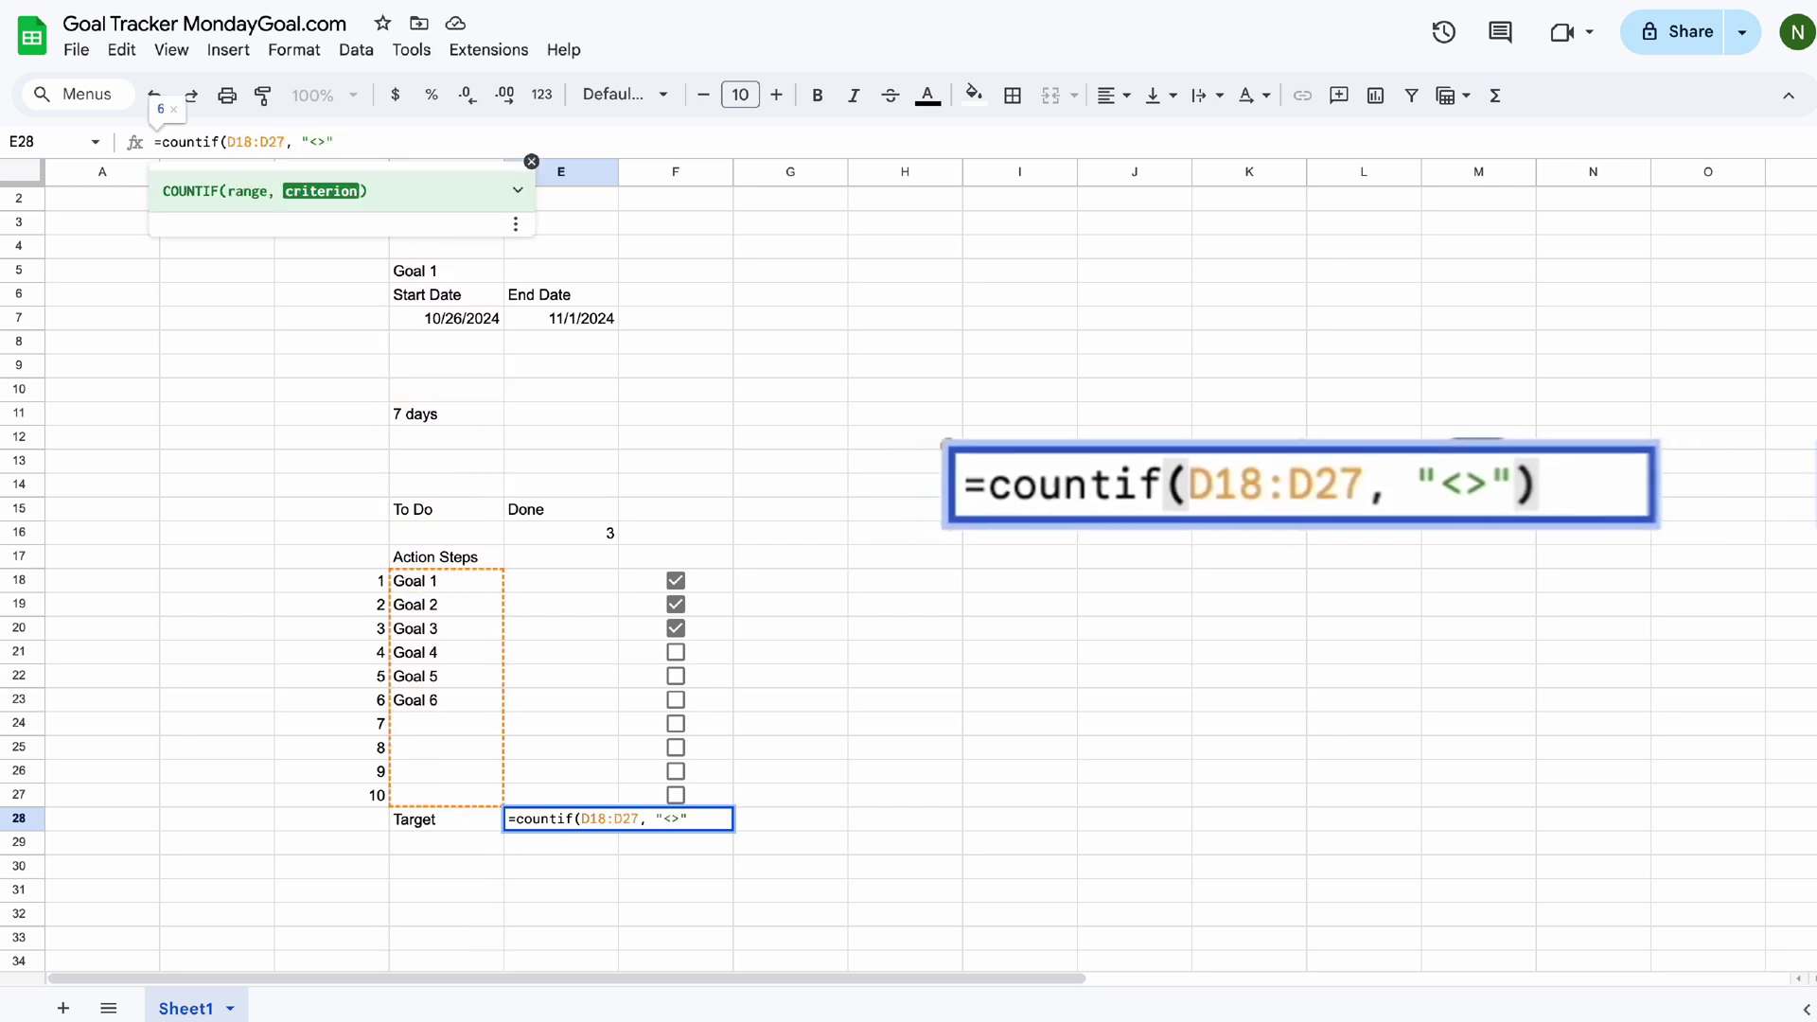
pyautogui.press('Return')
# Calculate the remaining steps under To Do by entering =E28-E16 in D16.
pyautogui.click(447, 532)
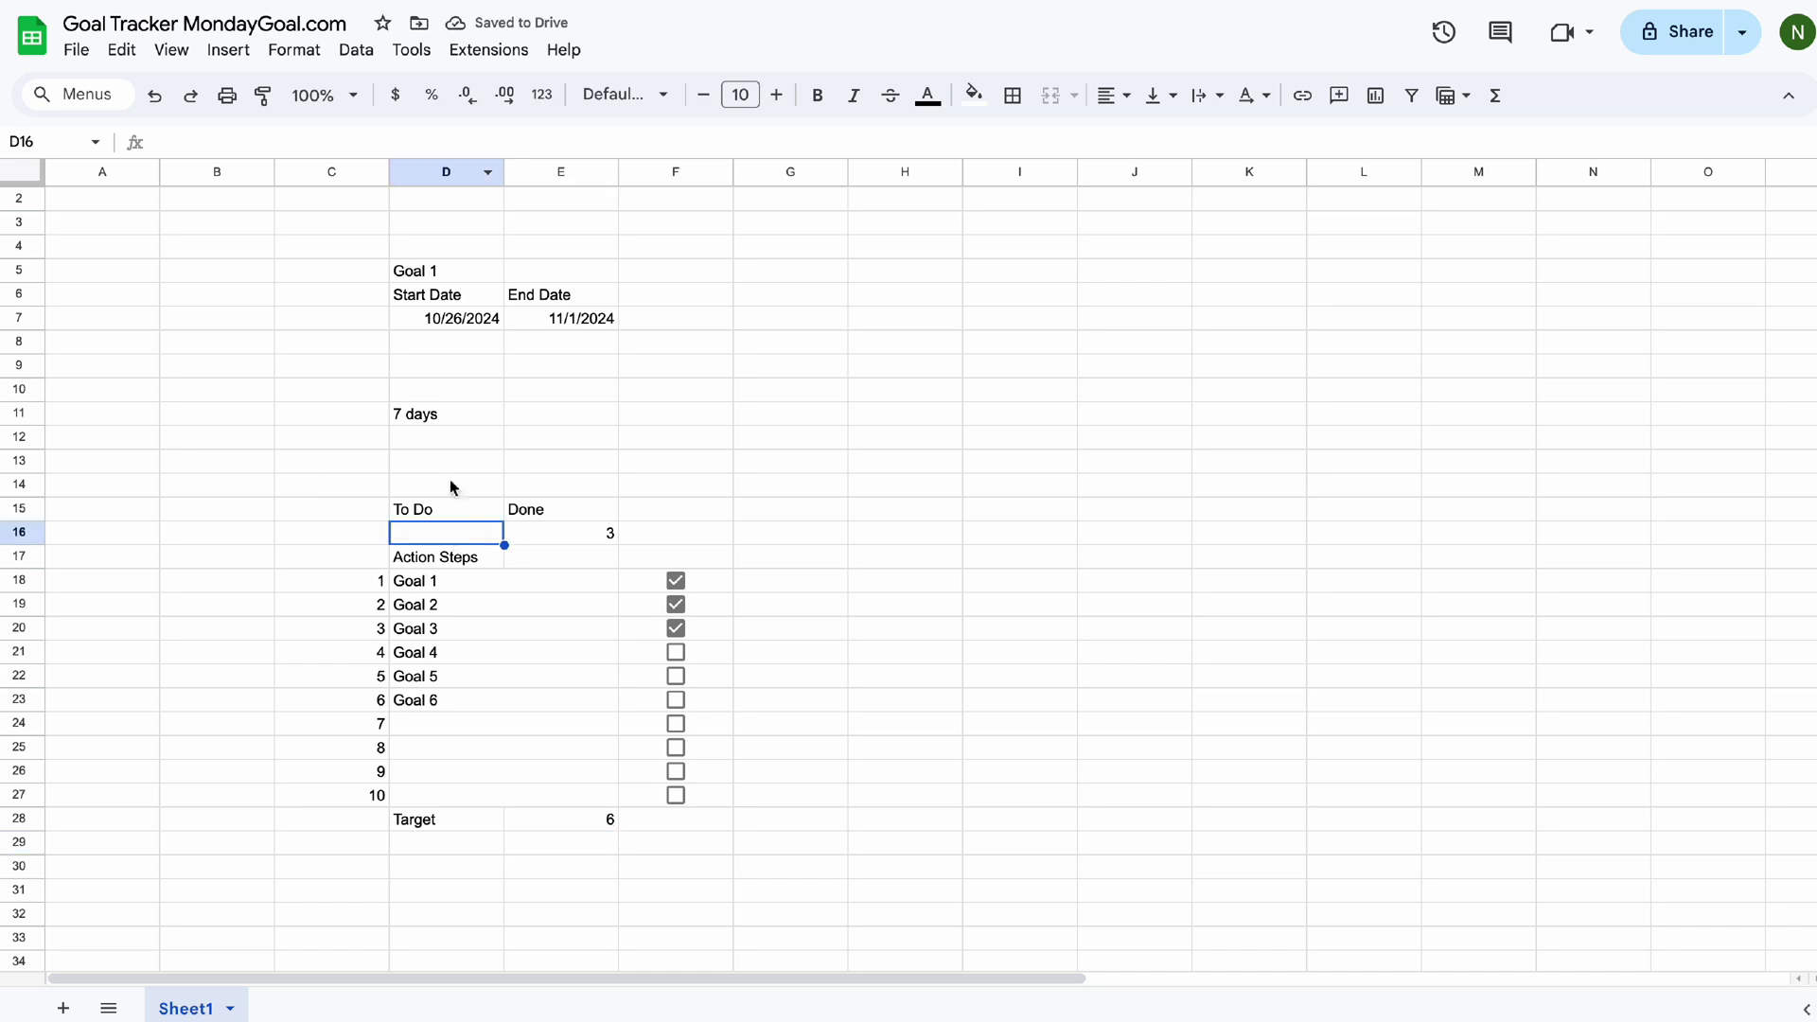
pyautogui.write('=')
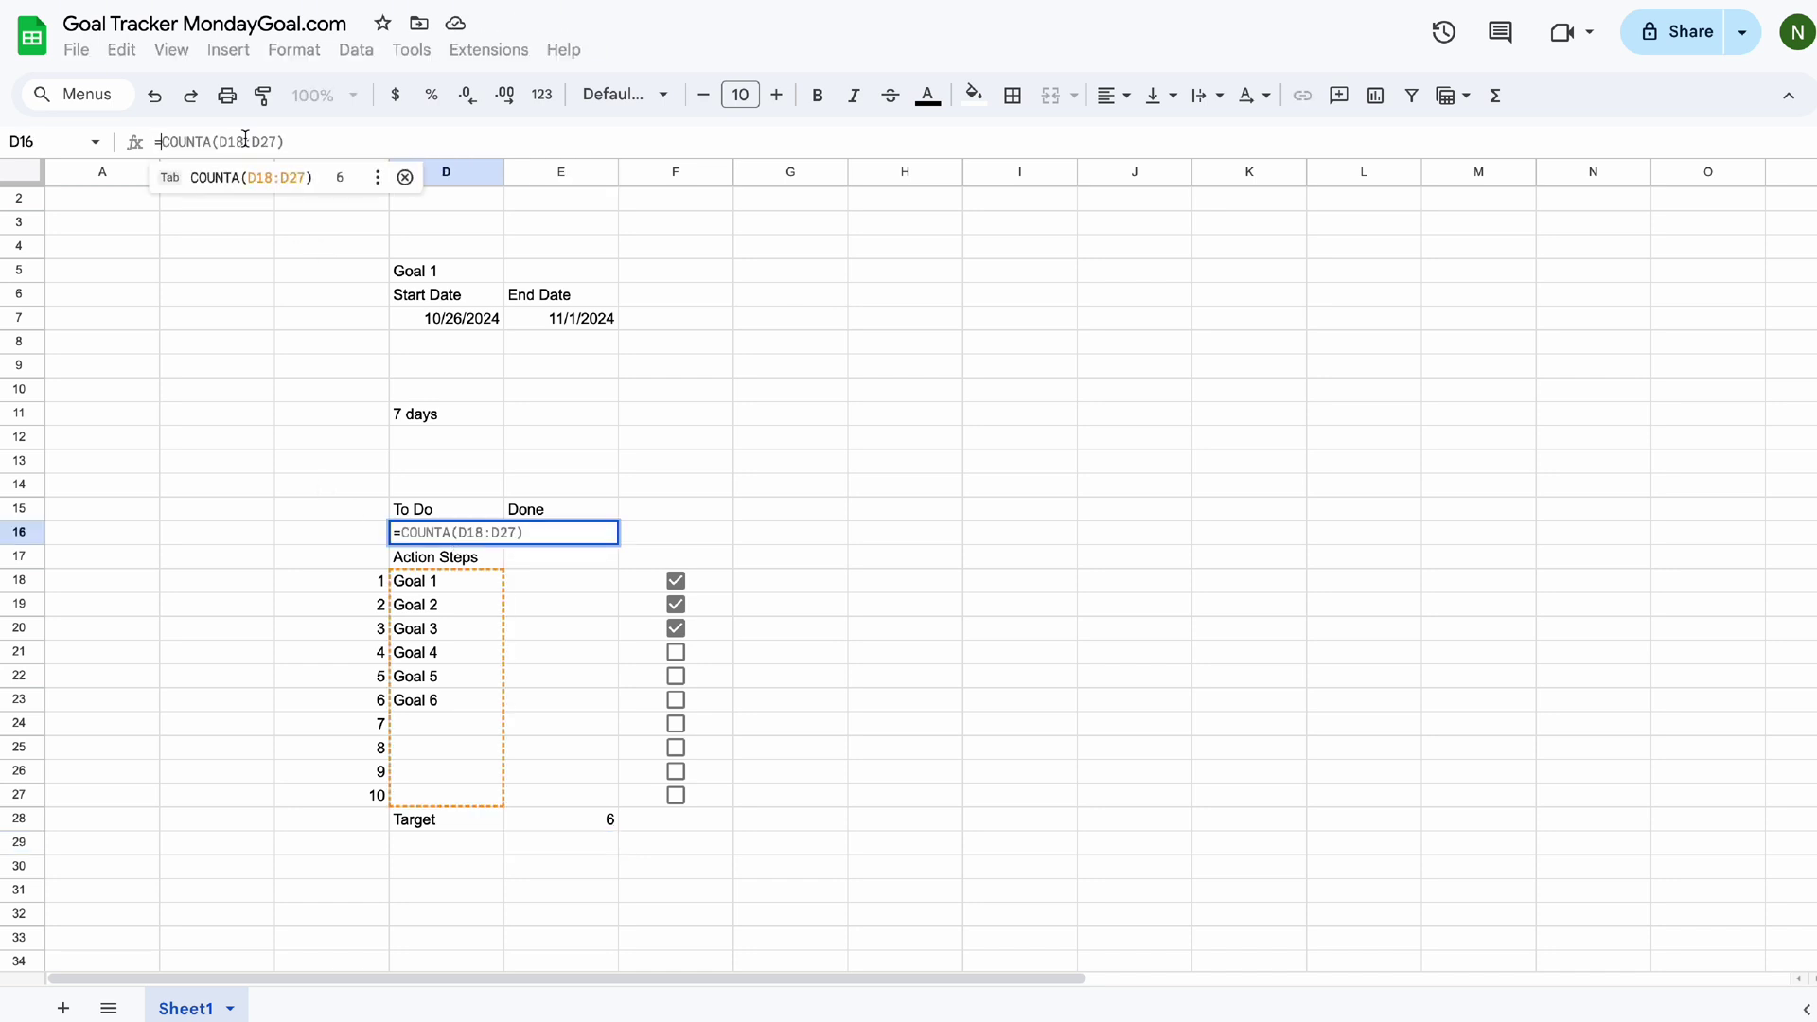
pyautogui.click(570, 828)
pyautogui.write('-')
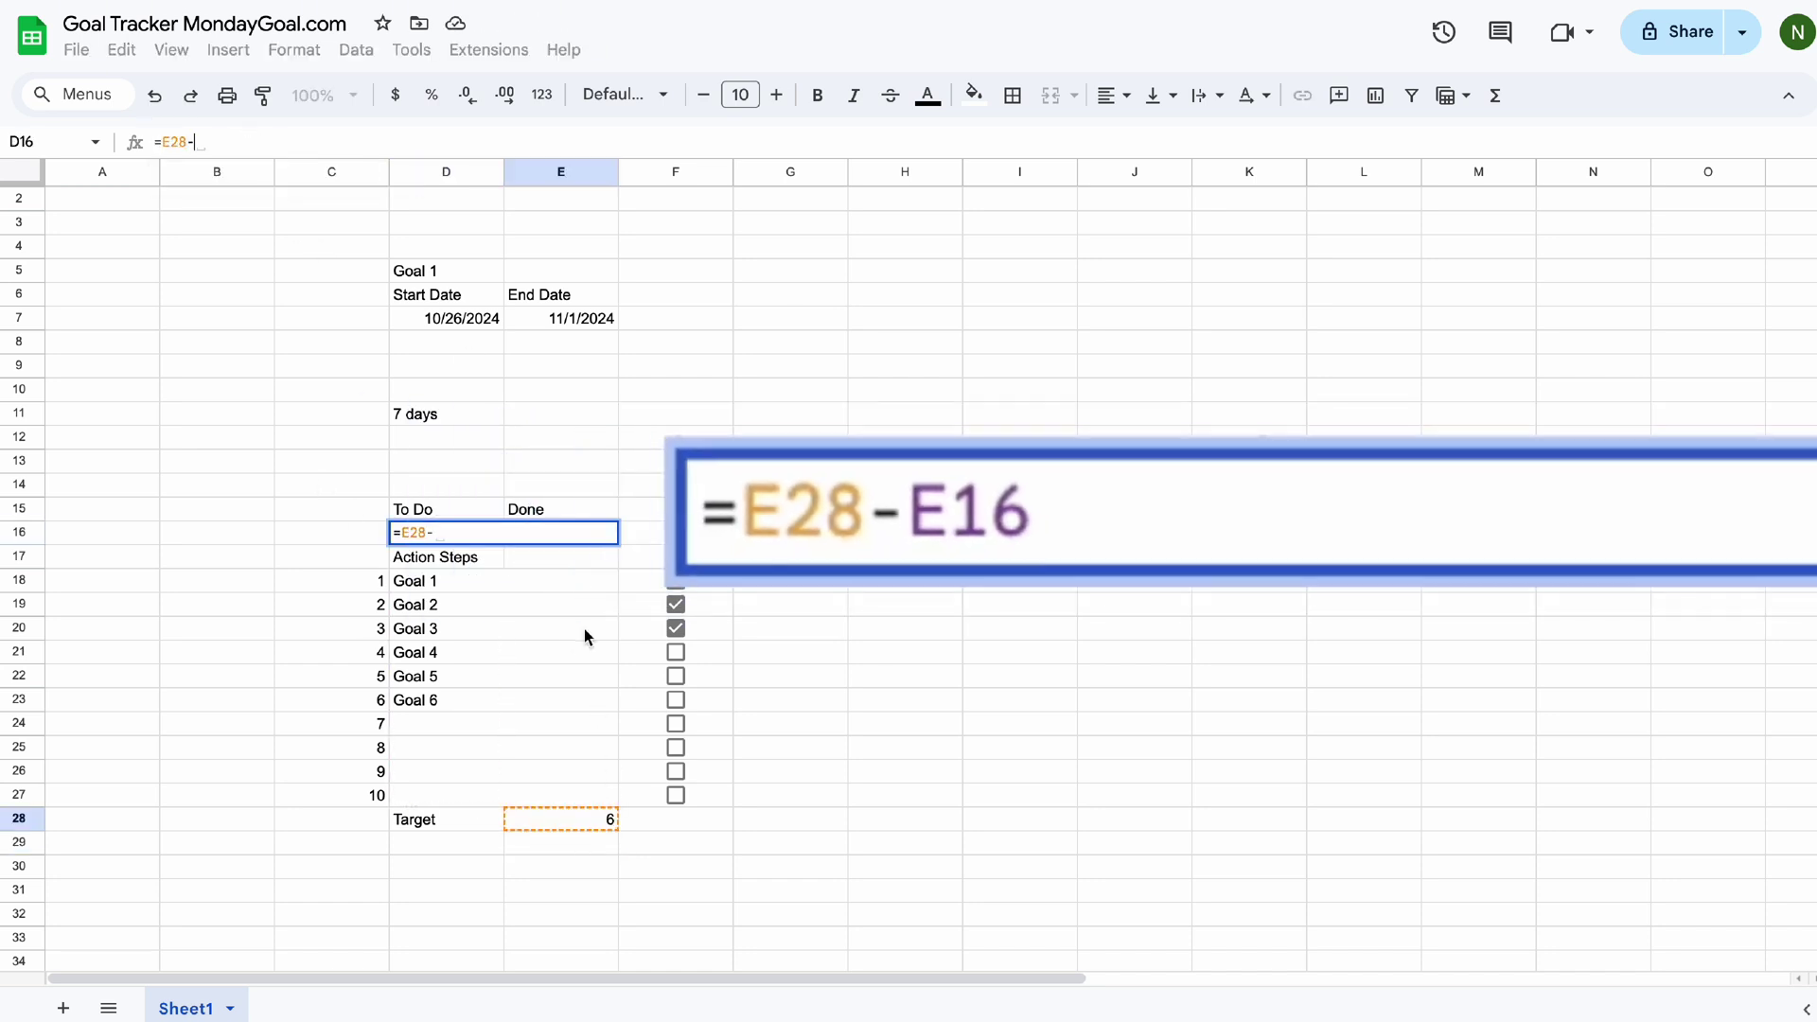
pyautogui.click(624, 535)
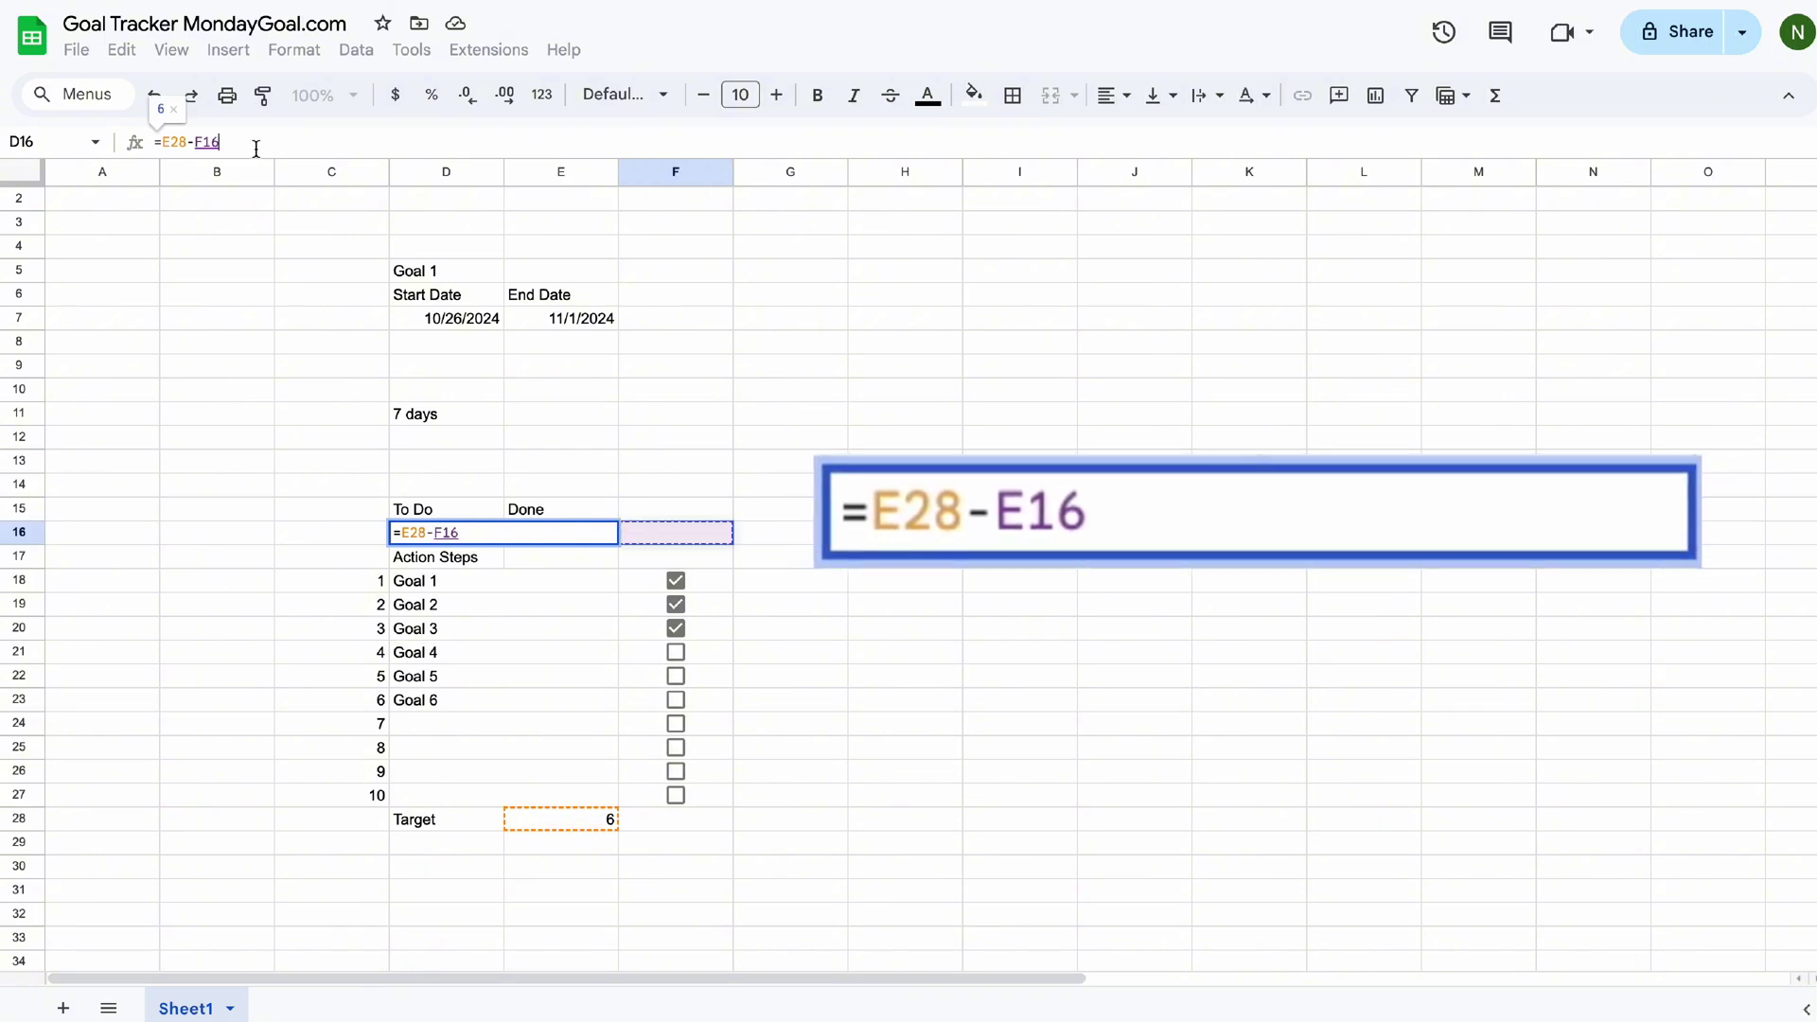
pyautogui.press('BackSpace')
pyautogui.press('BackSpace')
pyautogui.press('BackSpace')
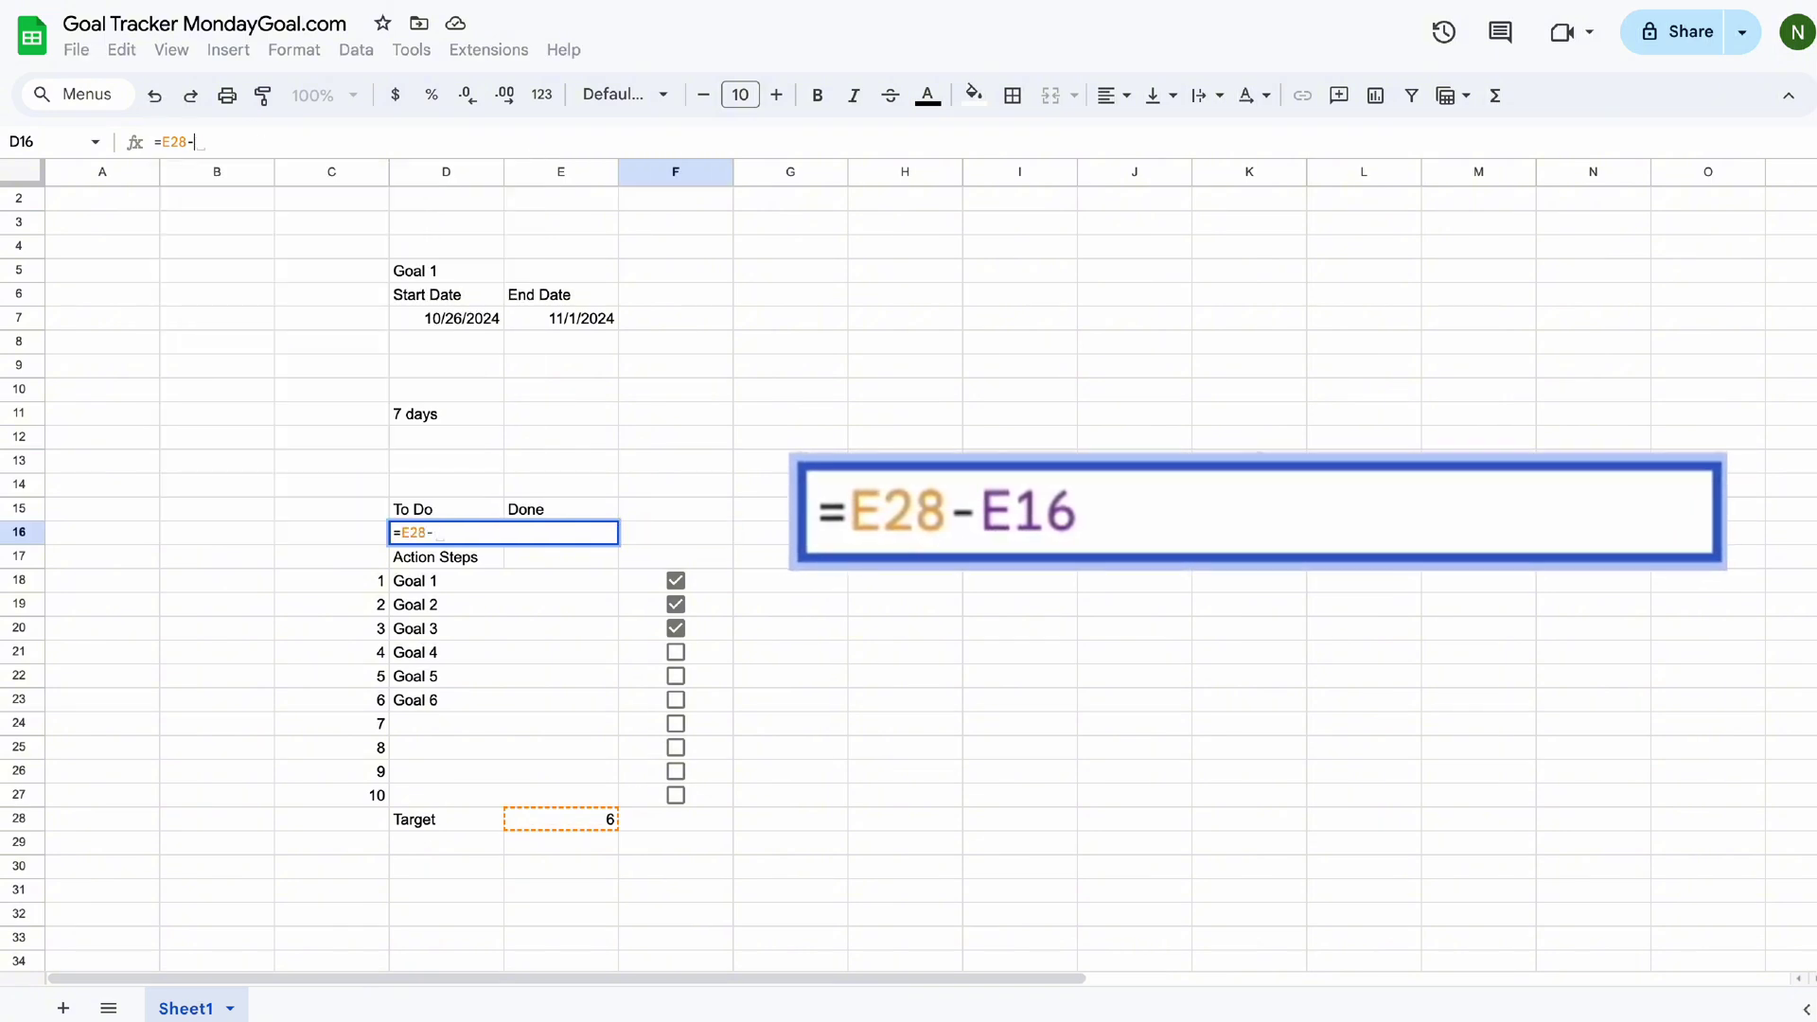
pyautogui.write('E16')
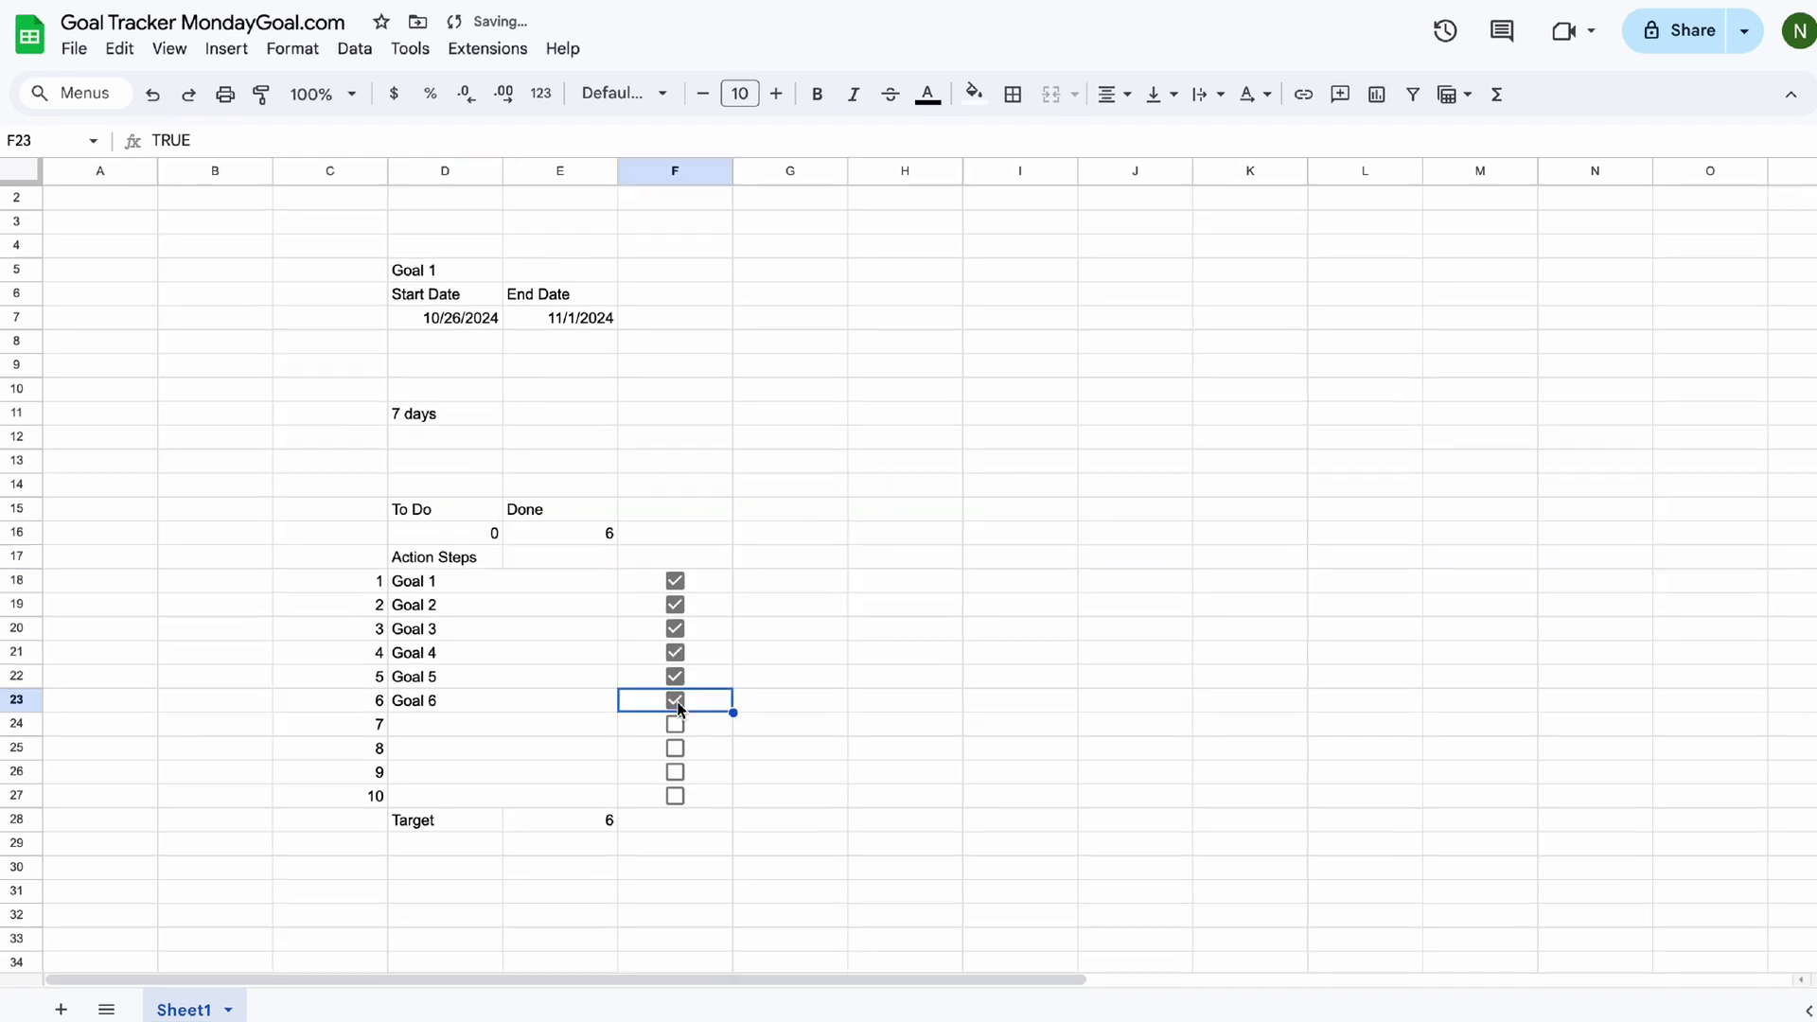
# Tick the checkboxes of Goal 4, Goal 5 and Goal 6 as well.
pyautogui.click(675, 652)
pyautogui.click(674, 676)
pyautogui.click(674, 700)
pyautogui.click(675, 652)
pyautogui.click(674, 676)
pyautogui.click(674, 701)
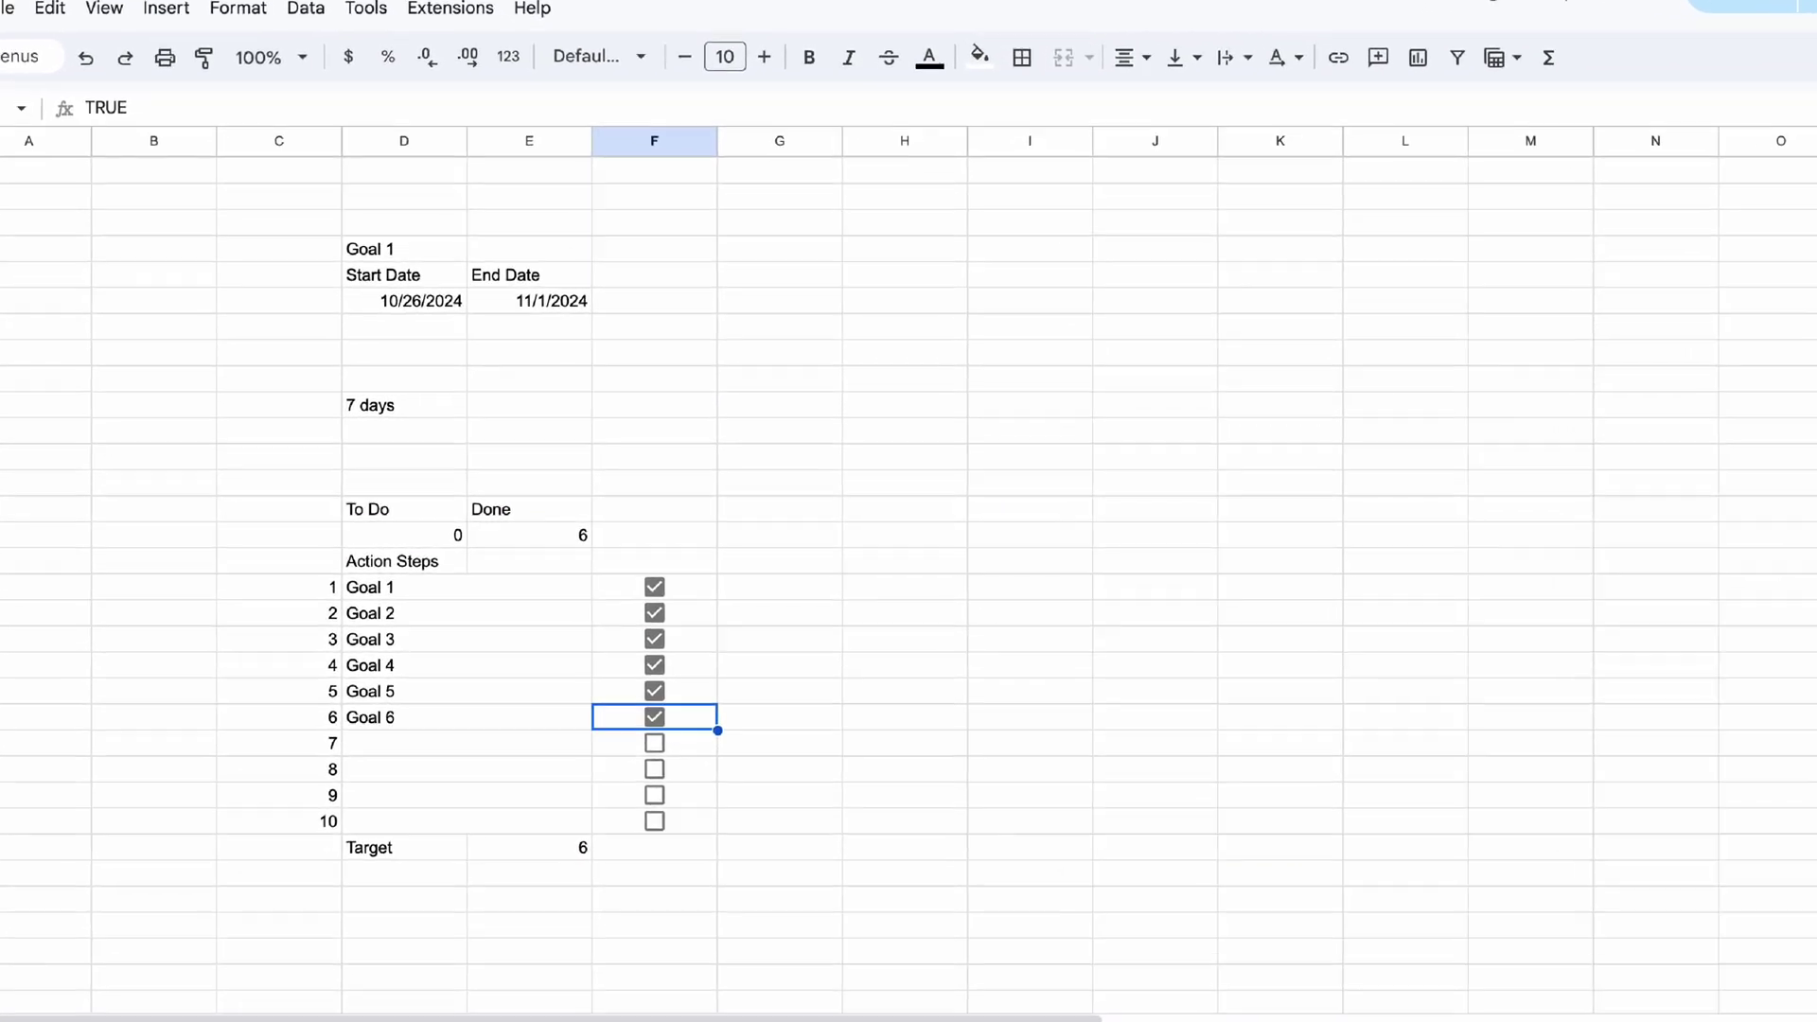
# Enter the labels Motivation in D30 and Rewards in E30 below the Target row.
pyautogui.click(373, 916)
pyautogui.write('Moti')
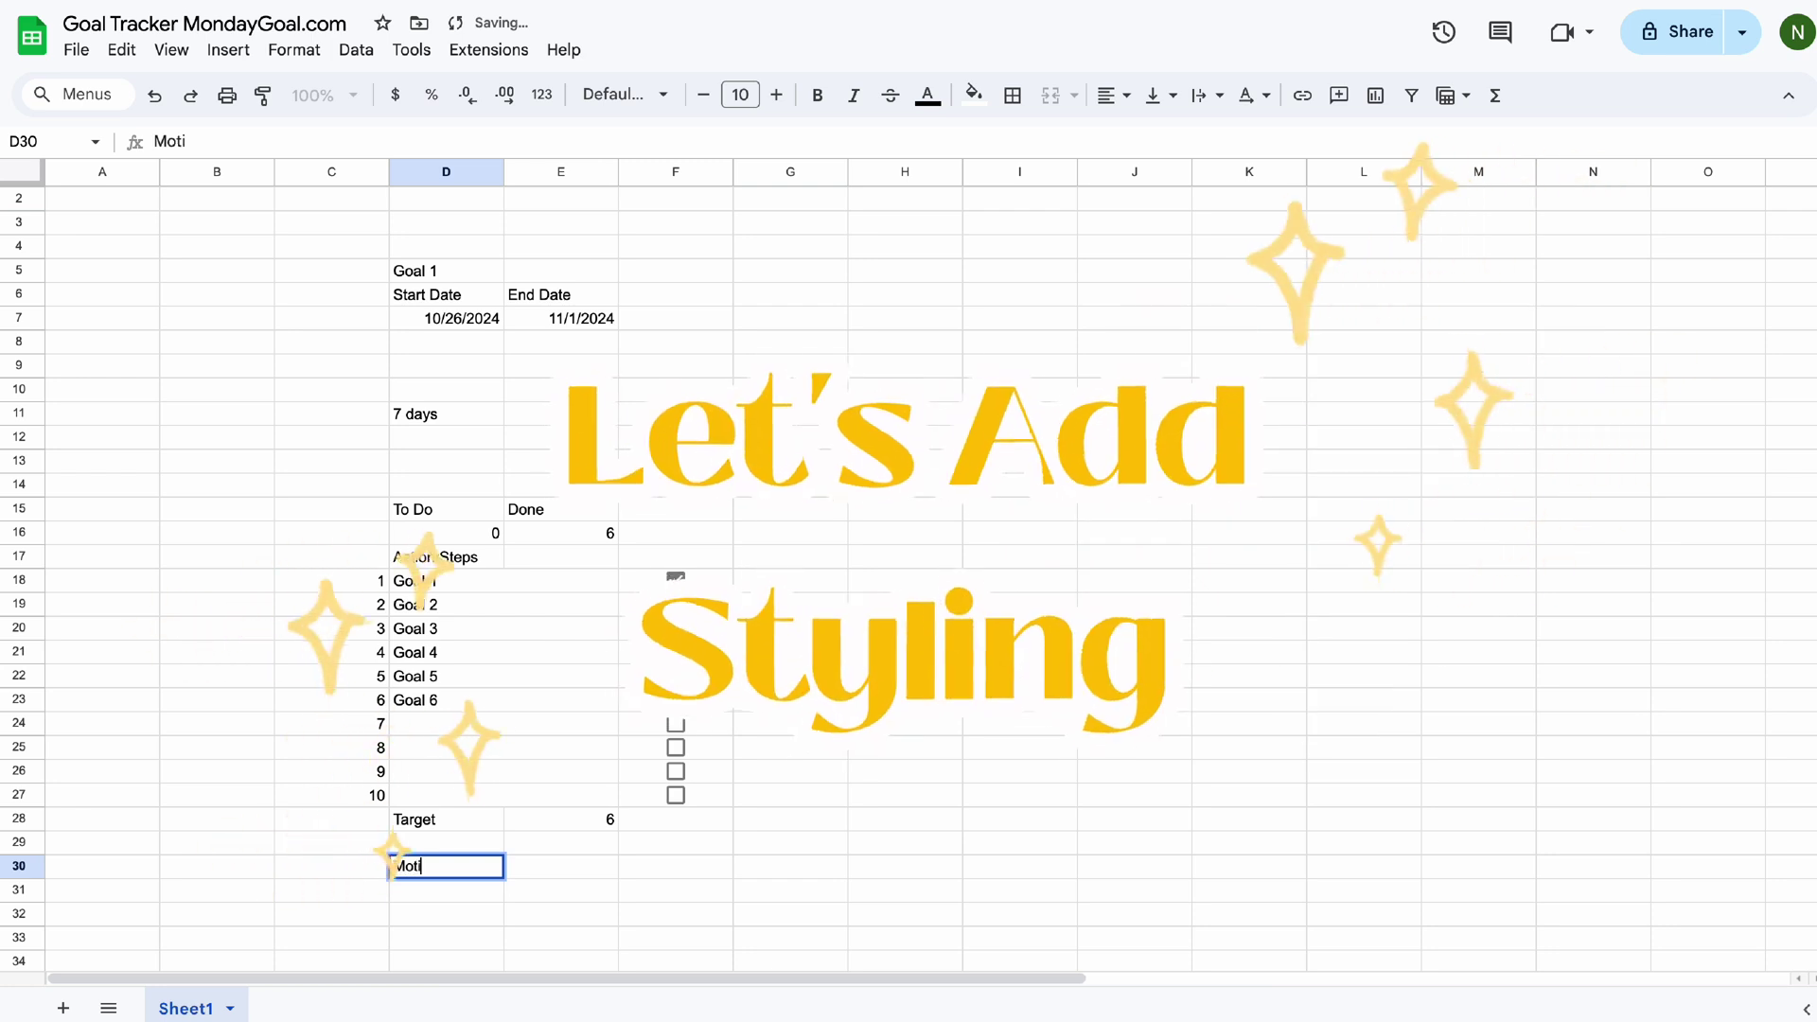
pyautogui.write('vation')
pyautogui.press('Tab')
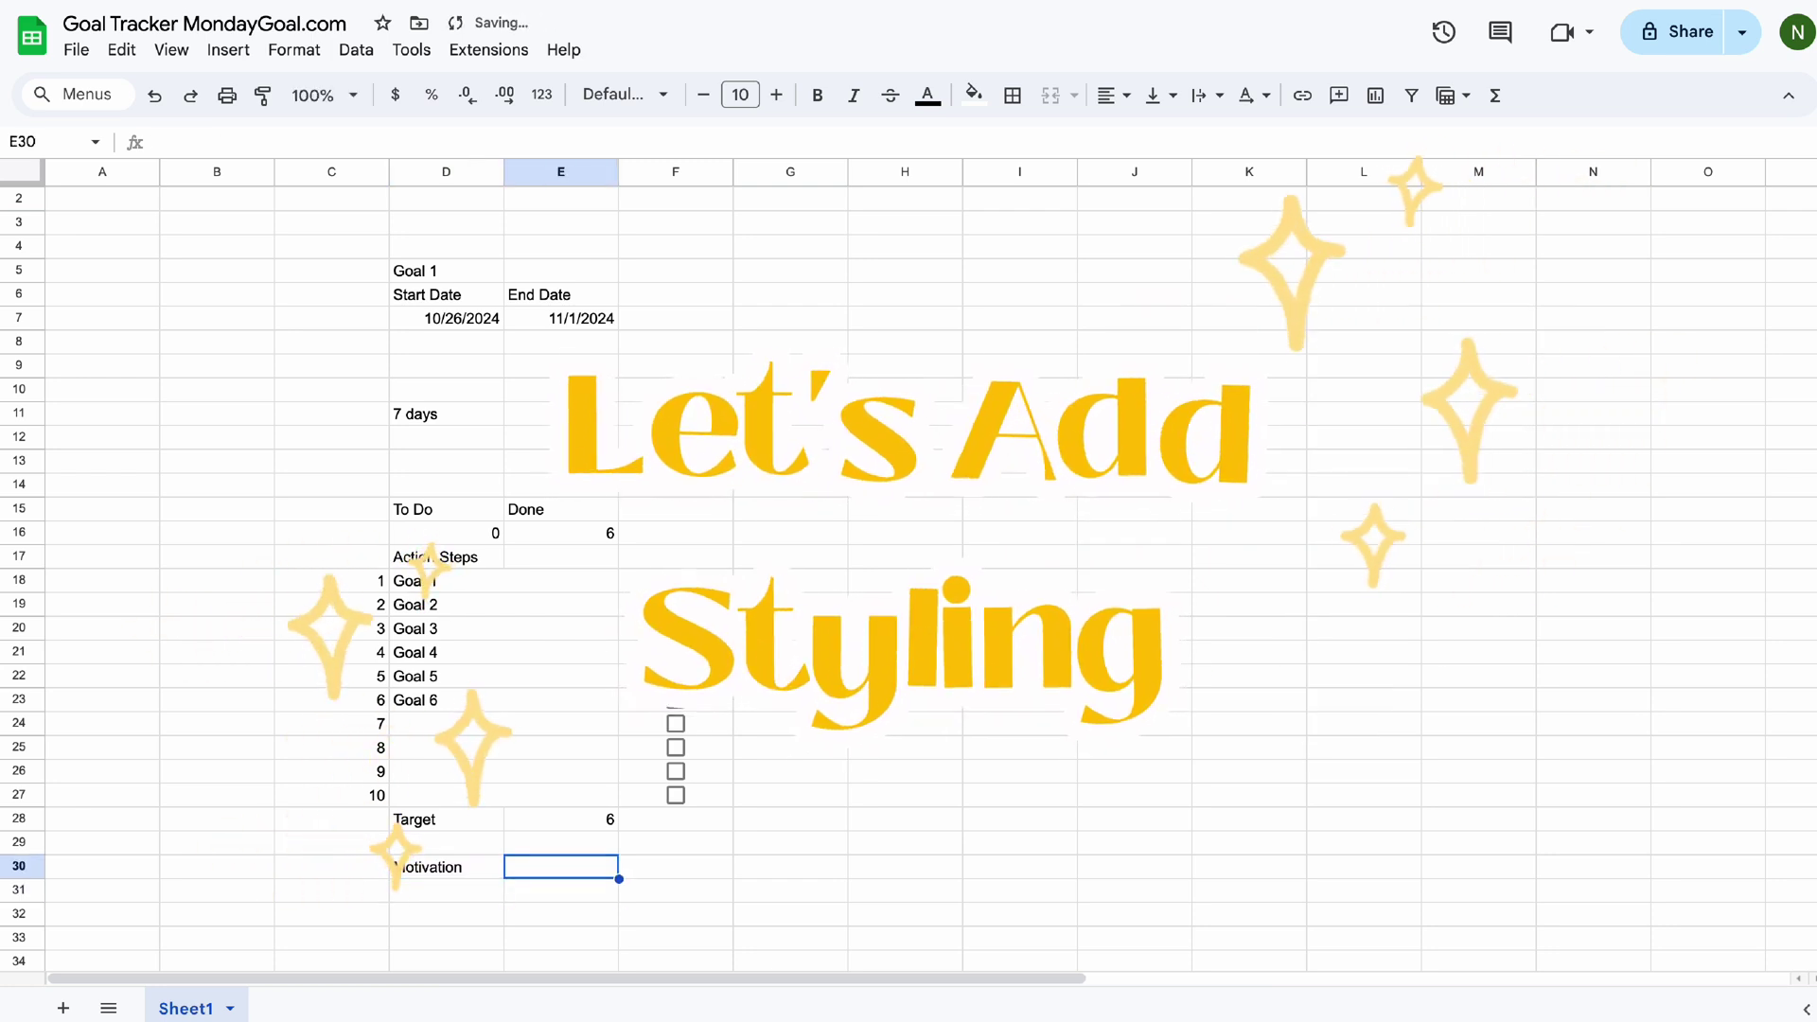
pyautogui.write('Rewards')
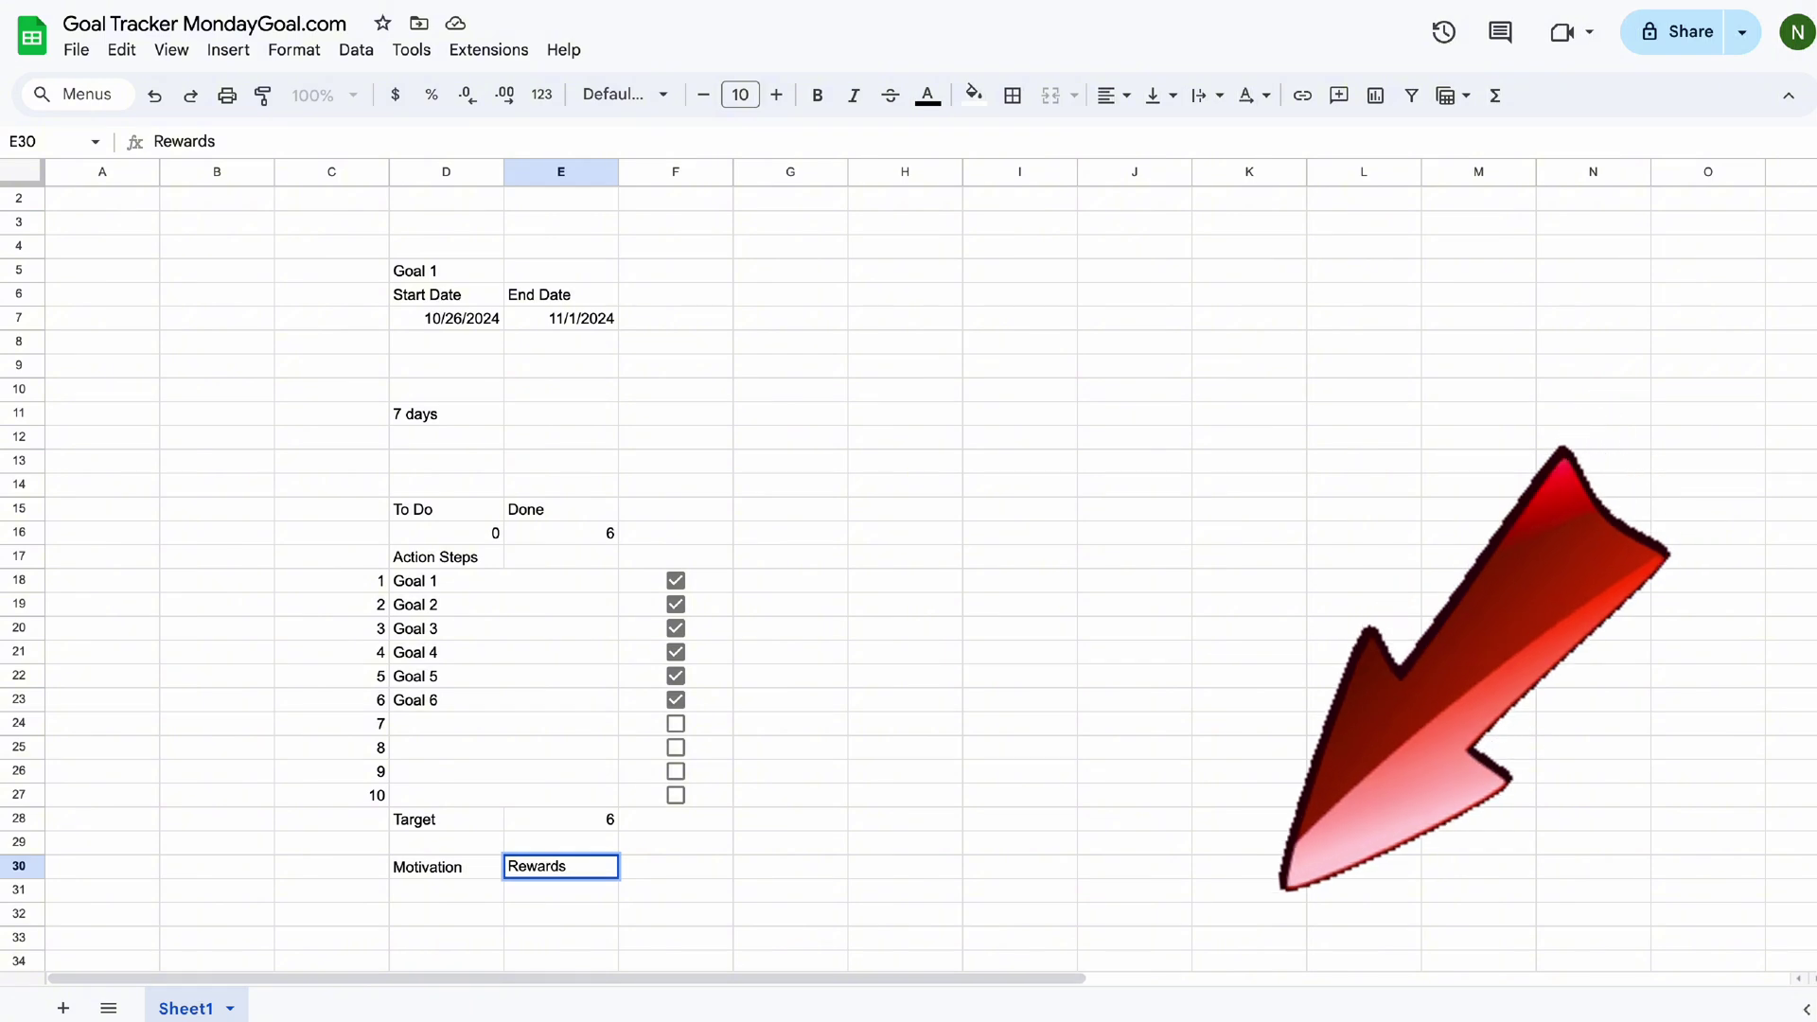
pyautogui.press('Return')
# Resize columns C and F, holding the step numbers and checkboxes, to 40 pixels wide.
pyautogui.scroll(1, 316, 174)
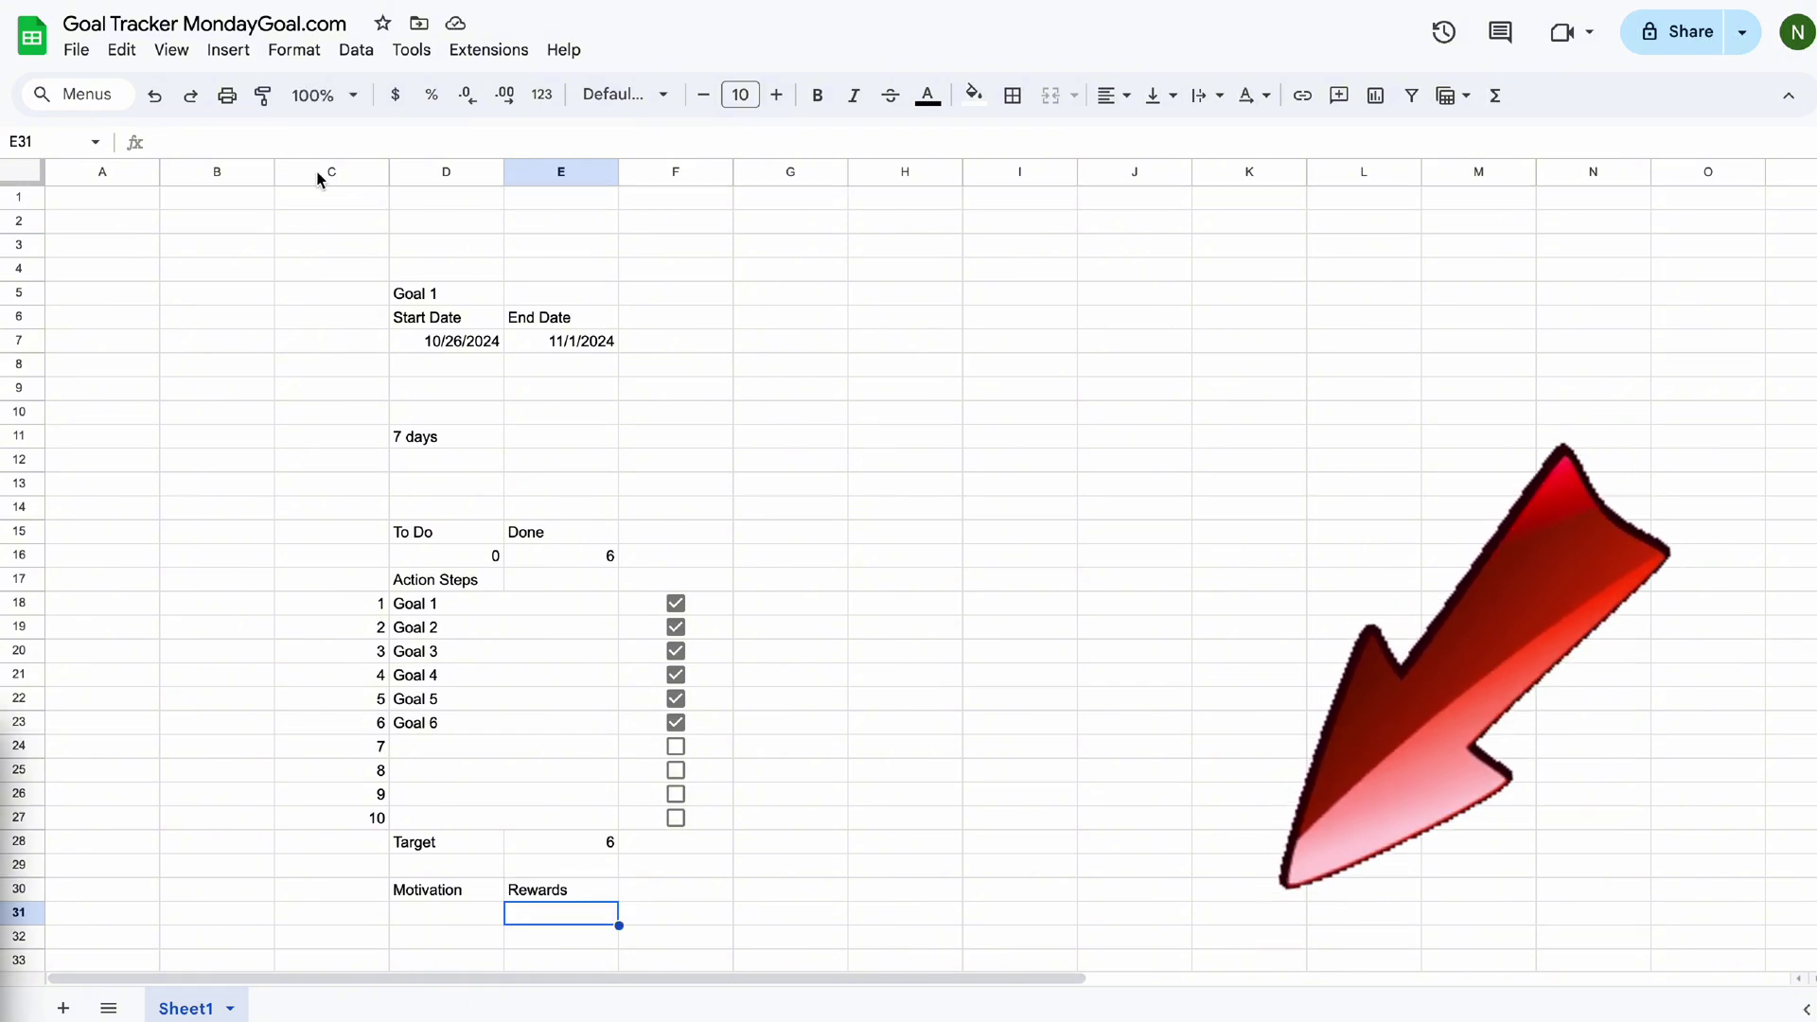
pyautogui.click(317, 171)
pyautogui.keyDown('ctrl'); pyautogui.click(660, 180); pyautogui.keyUp('ctrl')
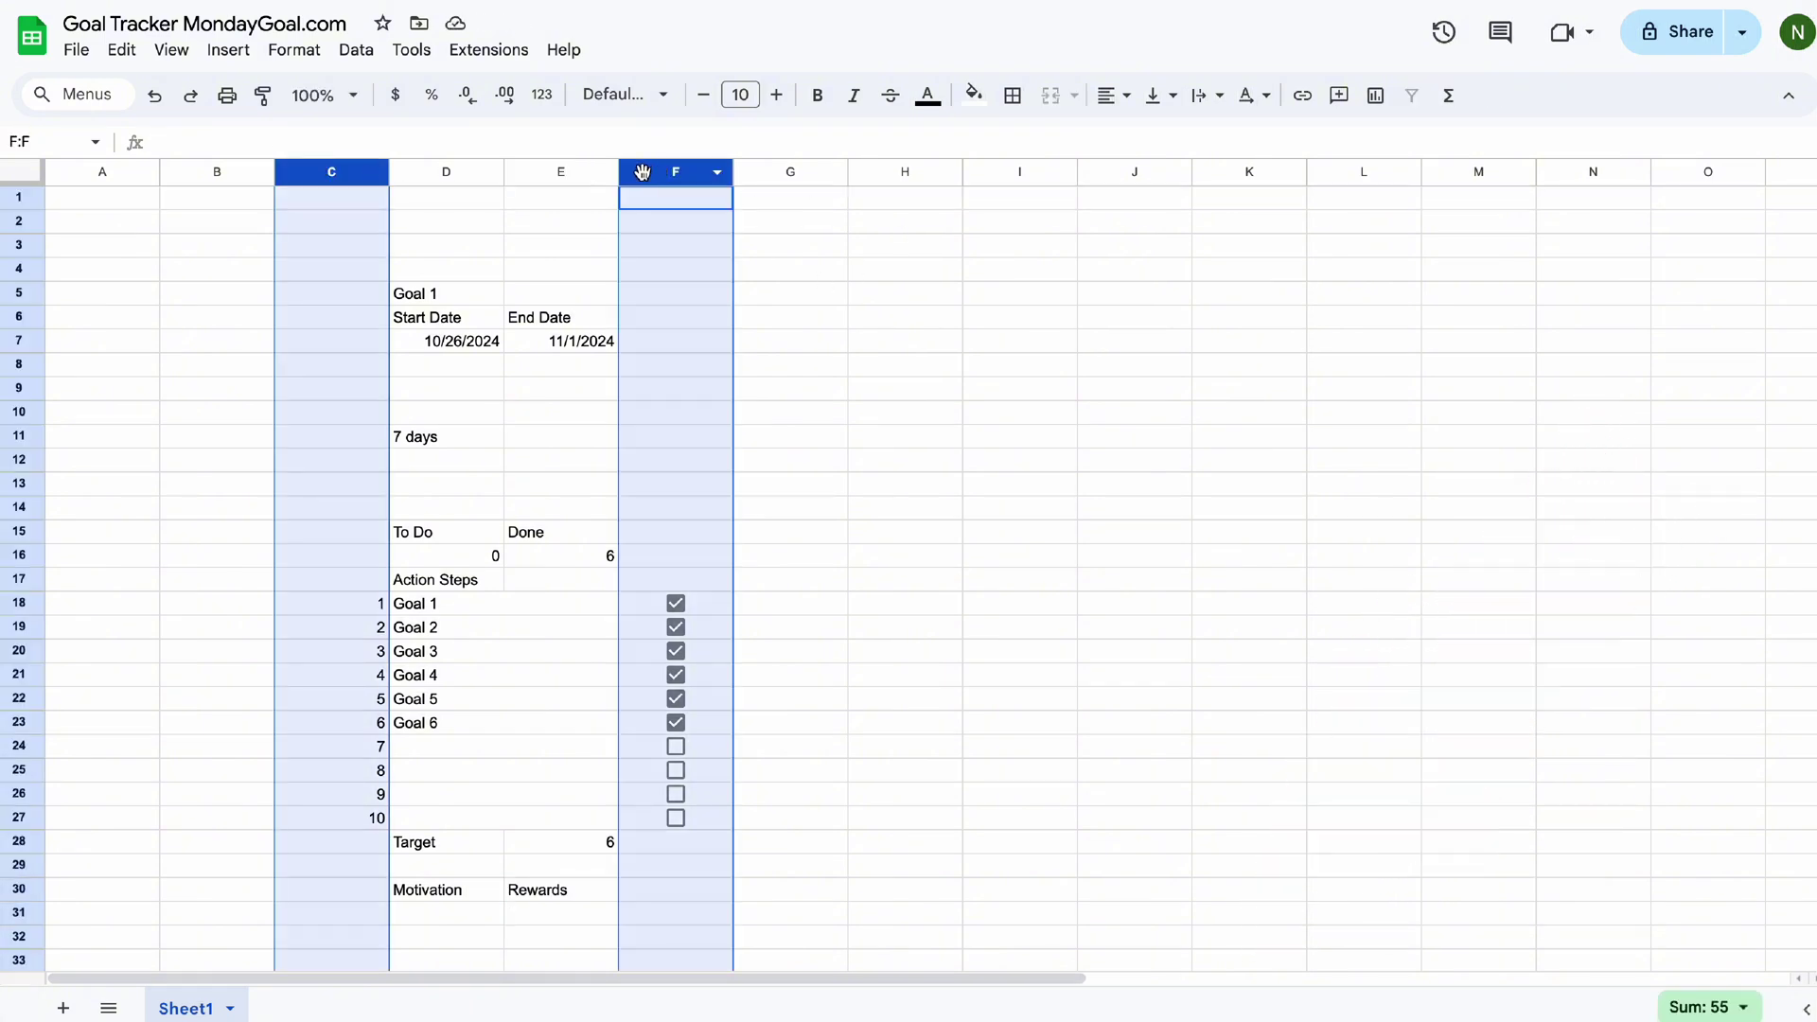
pyautogui.rightClick(651, 177)
pyautogui.click(735, 306)
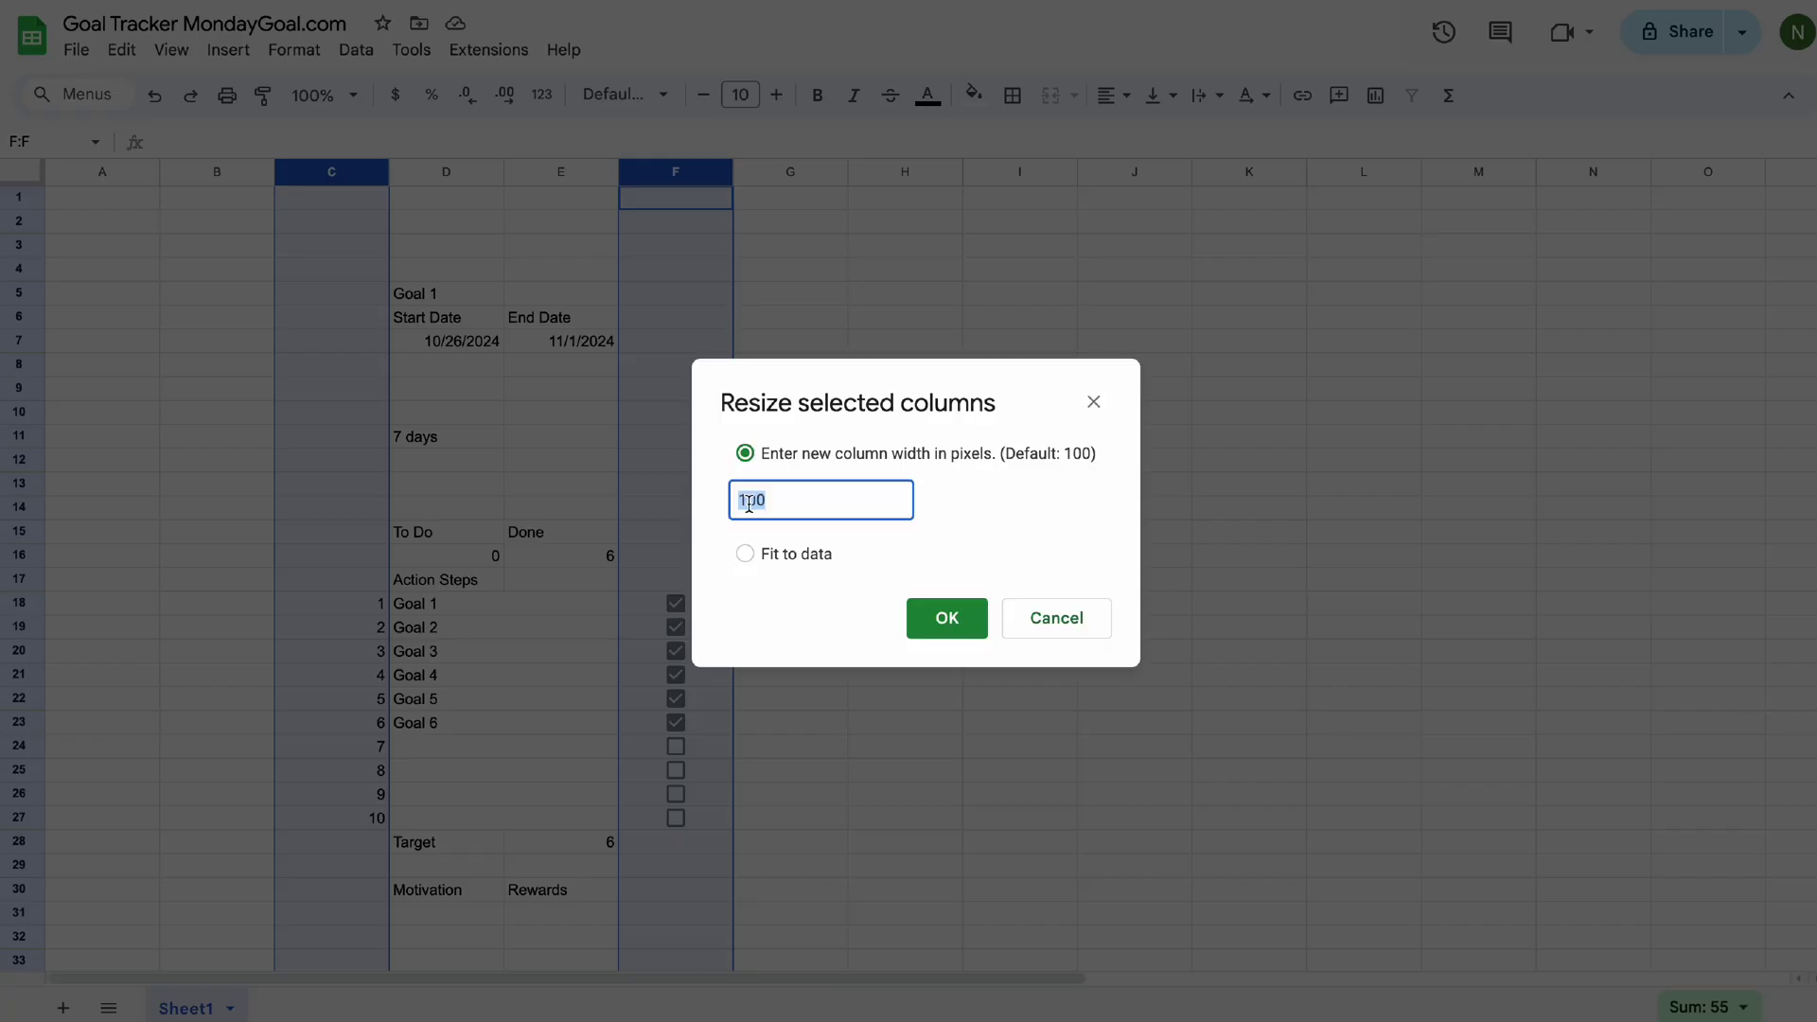
pyautogui.write('40')
pyautogui.press('Return')
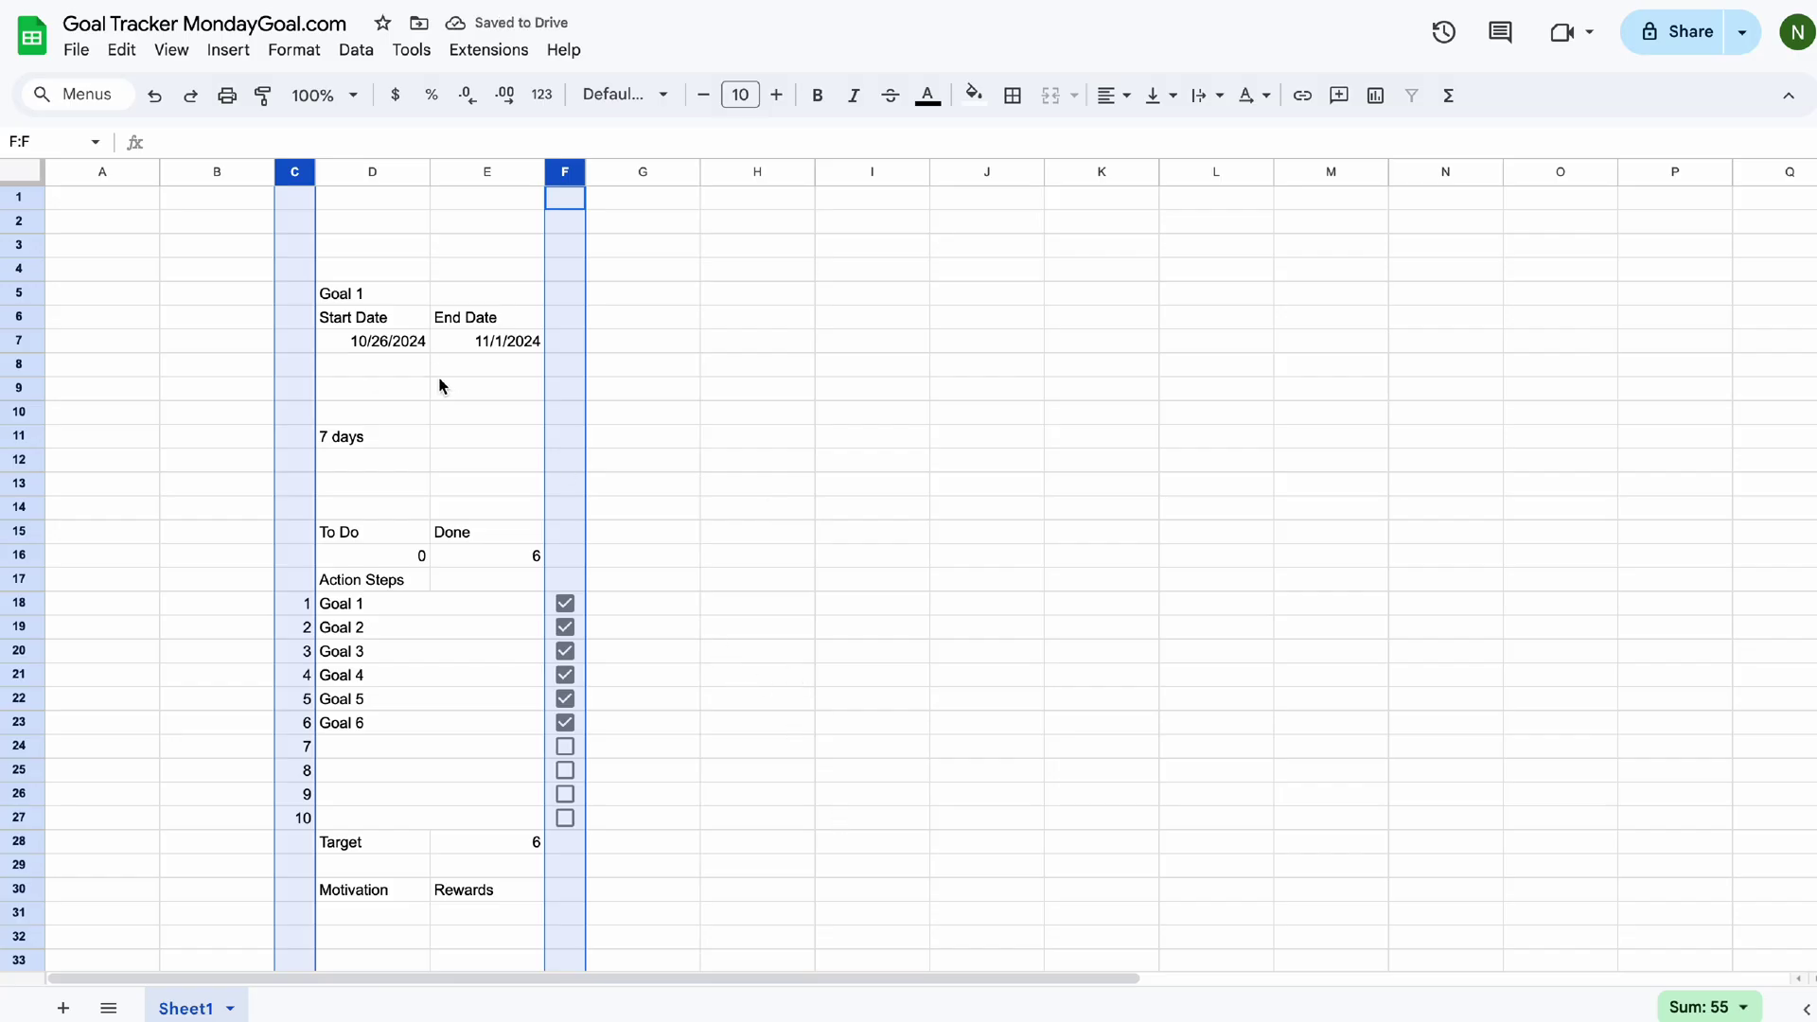
# Resize the empty columns B and G on either side of the tracker to 15 pixels wide.
pyautogui.click(270, 173)
pyautogui.keyDown('ctrl'); pyautogui.click(643, 176); pyautogui.keyUp('ctrl')
pyautogui.rightClick(644, 176)
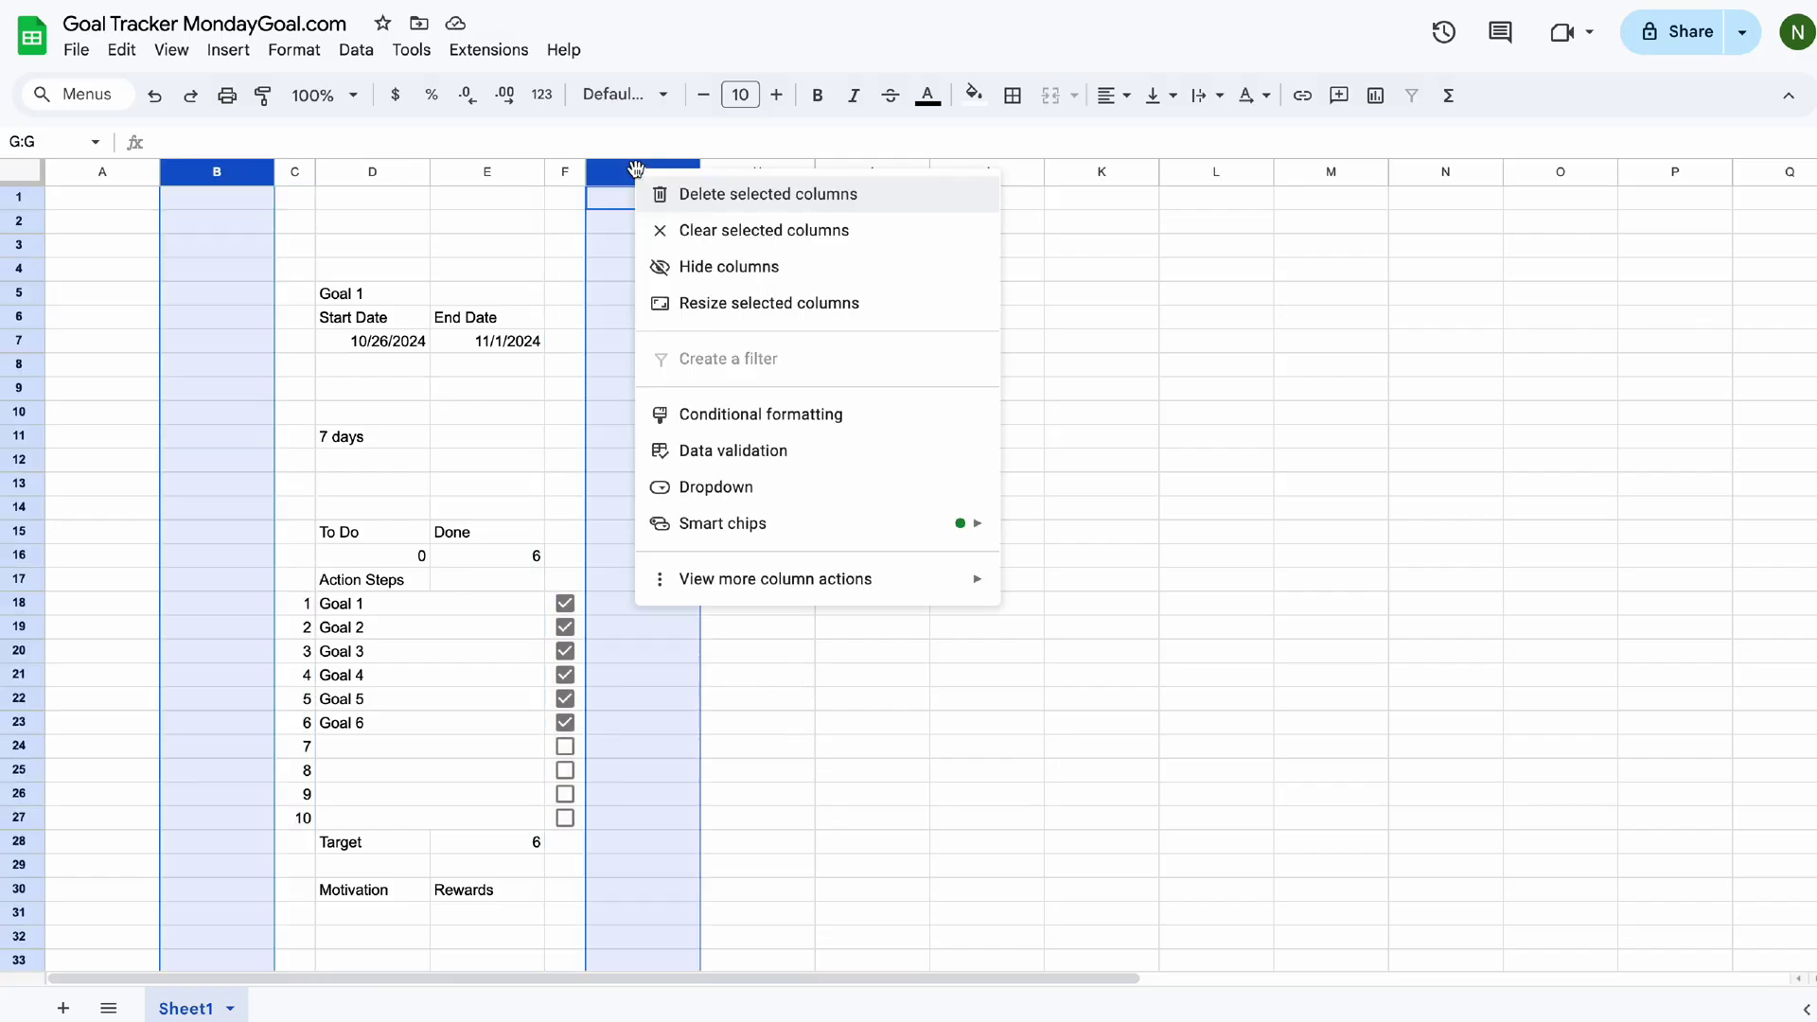
pyautogui.click(716, 303)
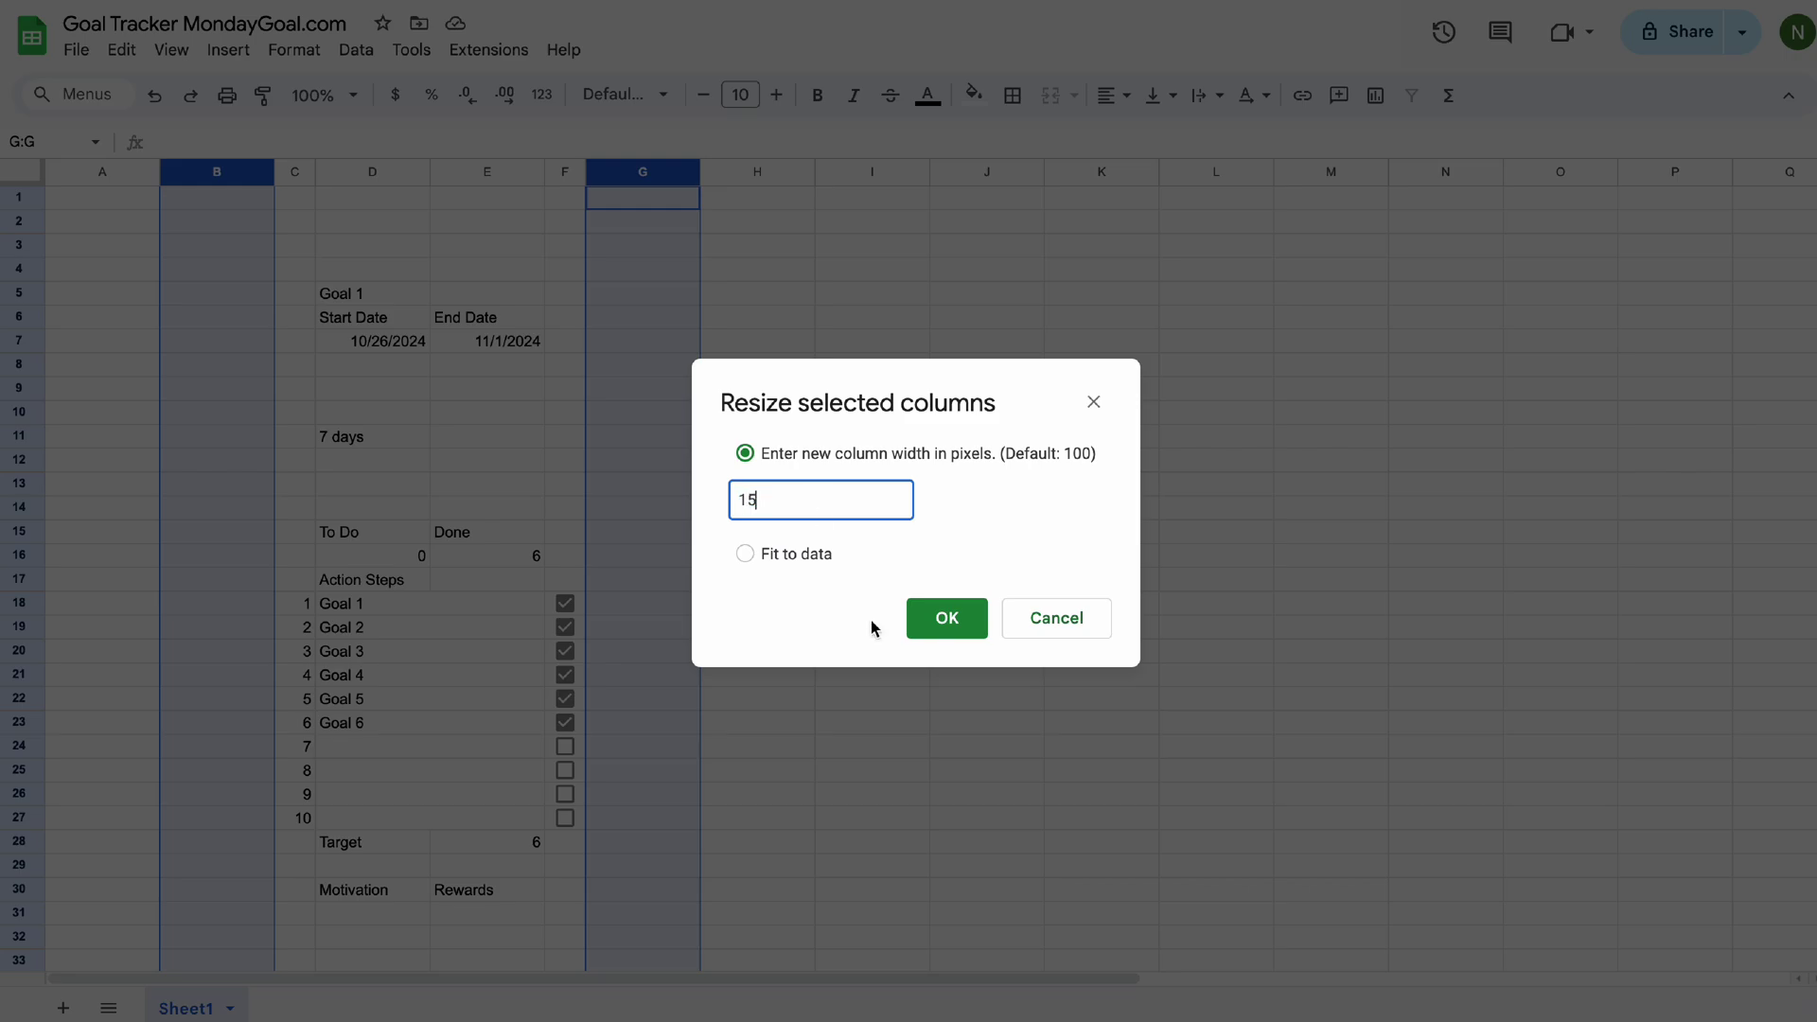
pyautogui.write('15')
pyautogui.click(946, 619)
# Merge D5 and E5 into one cell for the Goal 1 title.
pyautogui.click(564, 341)
pyautogui.moveTo(280, 294); pyautogui.dragTo(397, 299)
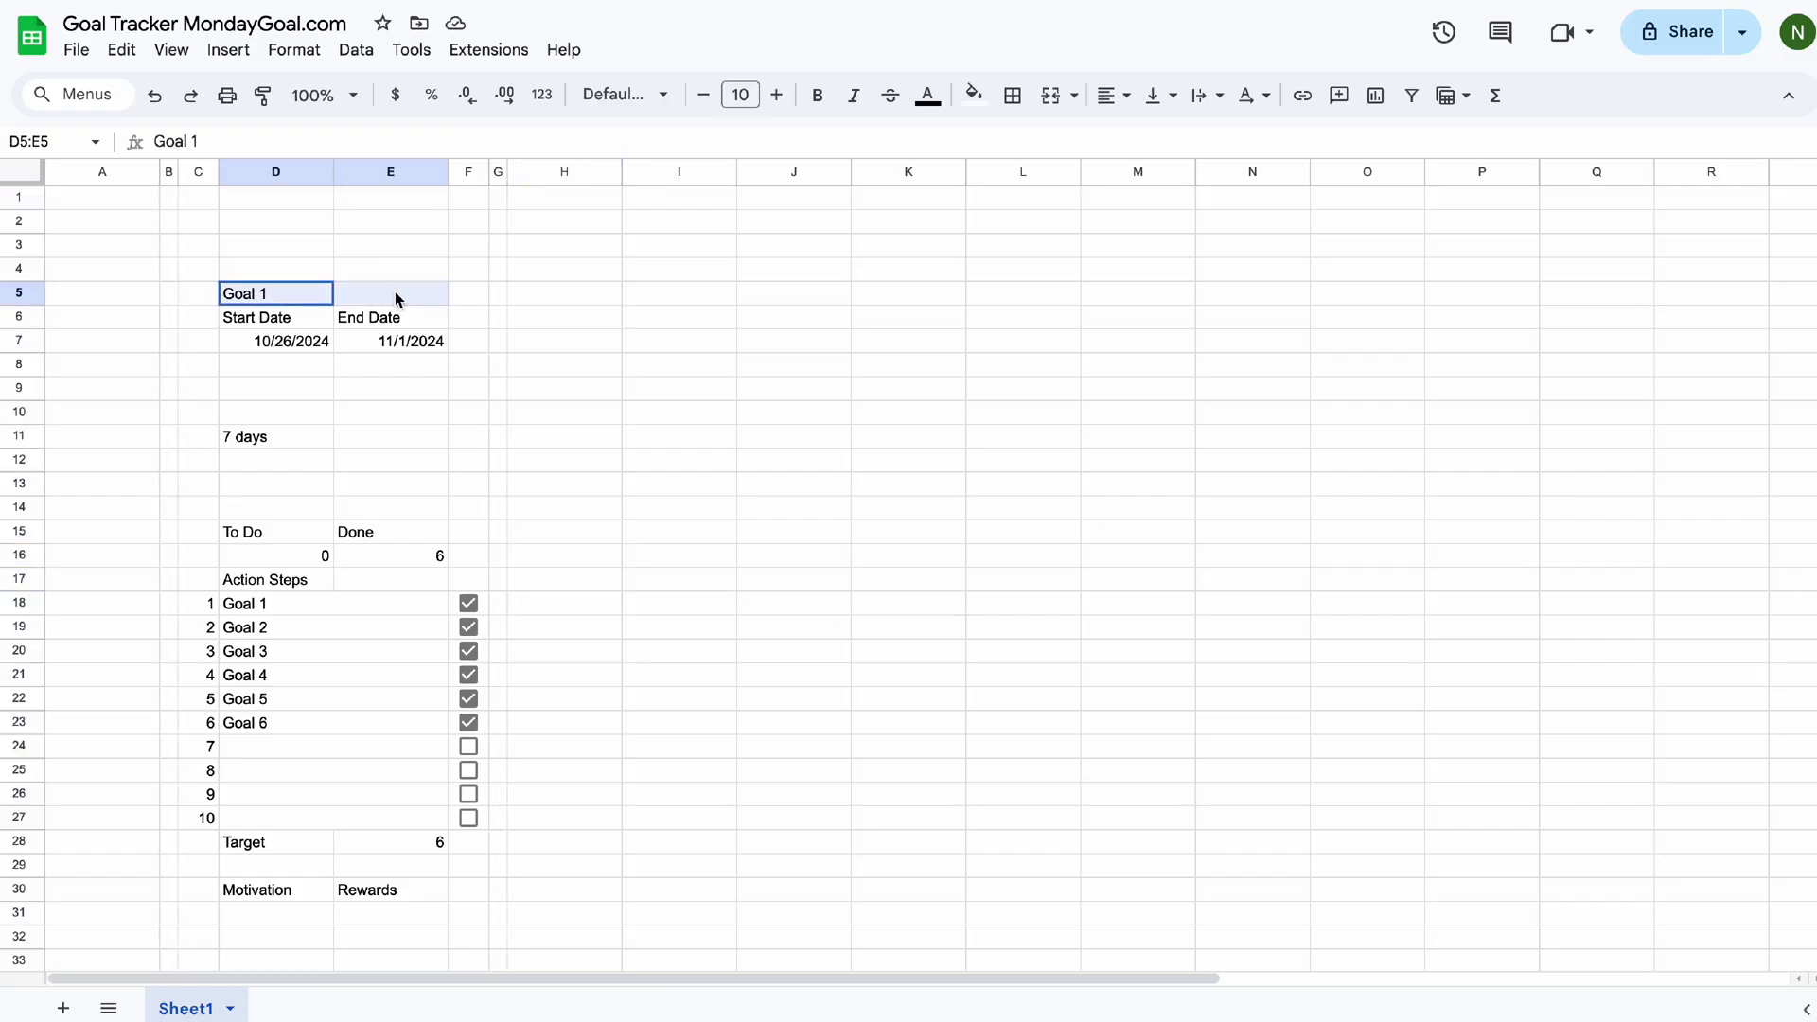
pyautogui.click(1052, 96)
# Center the start and end date labels and their dates in D6:E7 horizontally.
pyautogui.moveTo(280, 318); pyautogui.dragTo(447, 346)
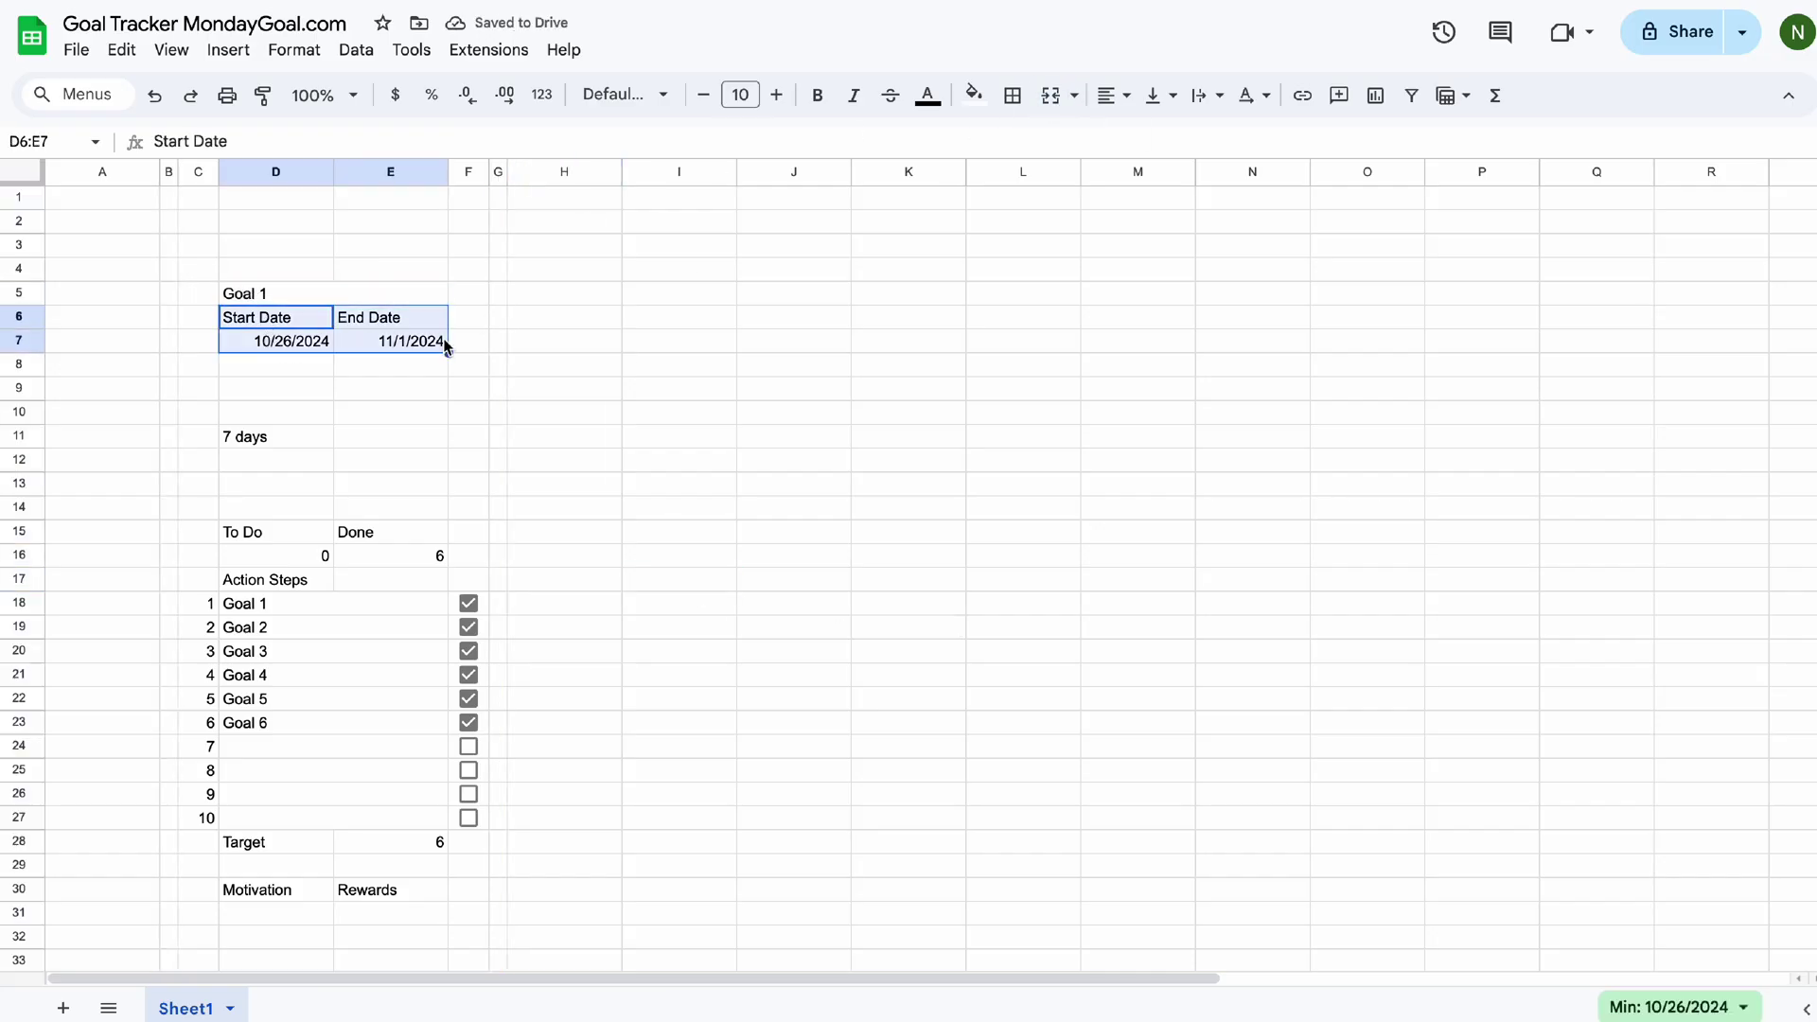
pyautogui.click(1112, 96)
pyautogui.click(1139, 135)
# Center the whole block from the Goal 1 title to the Action Steps heading, D5:E17, horizontally.
pyautogui.click(304, 292)
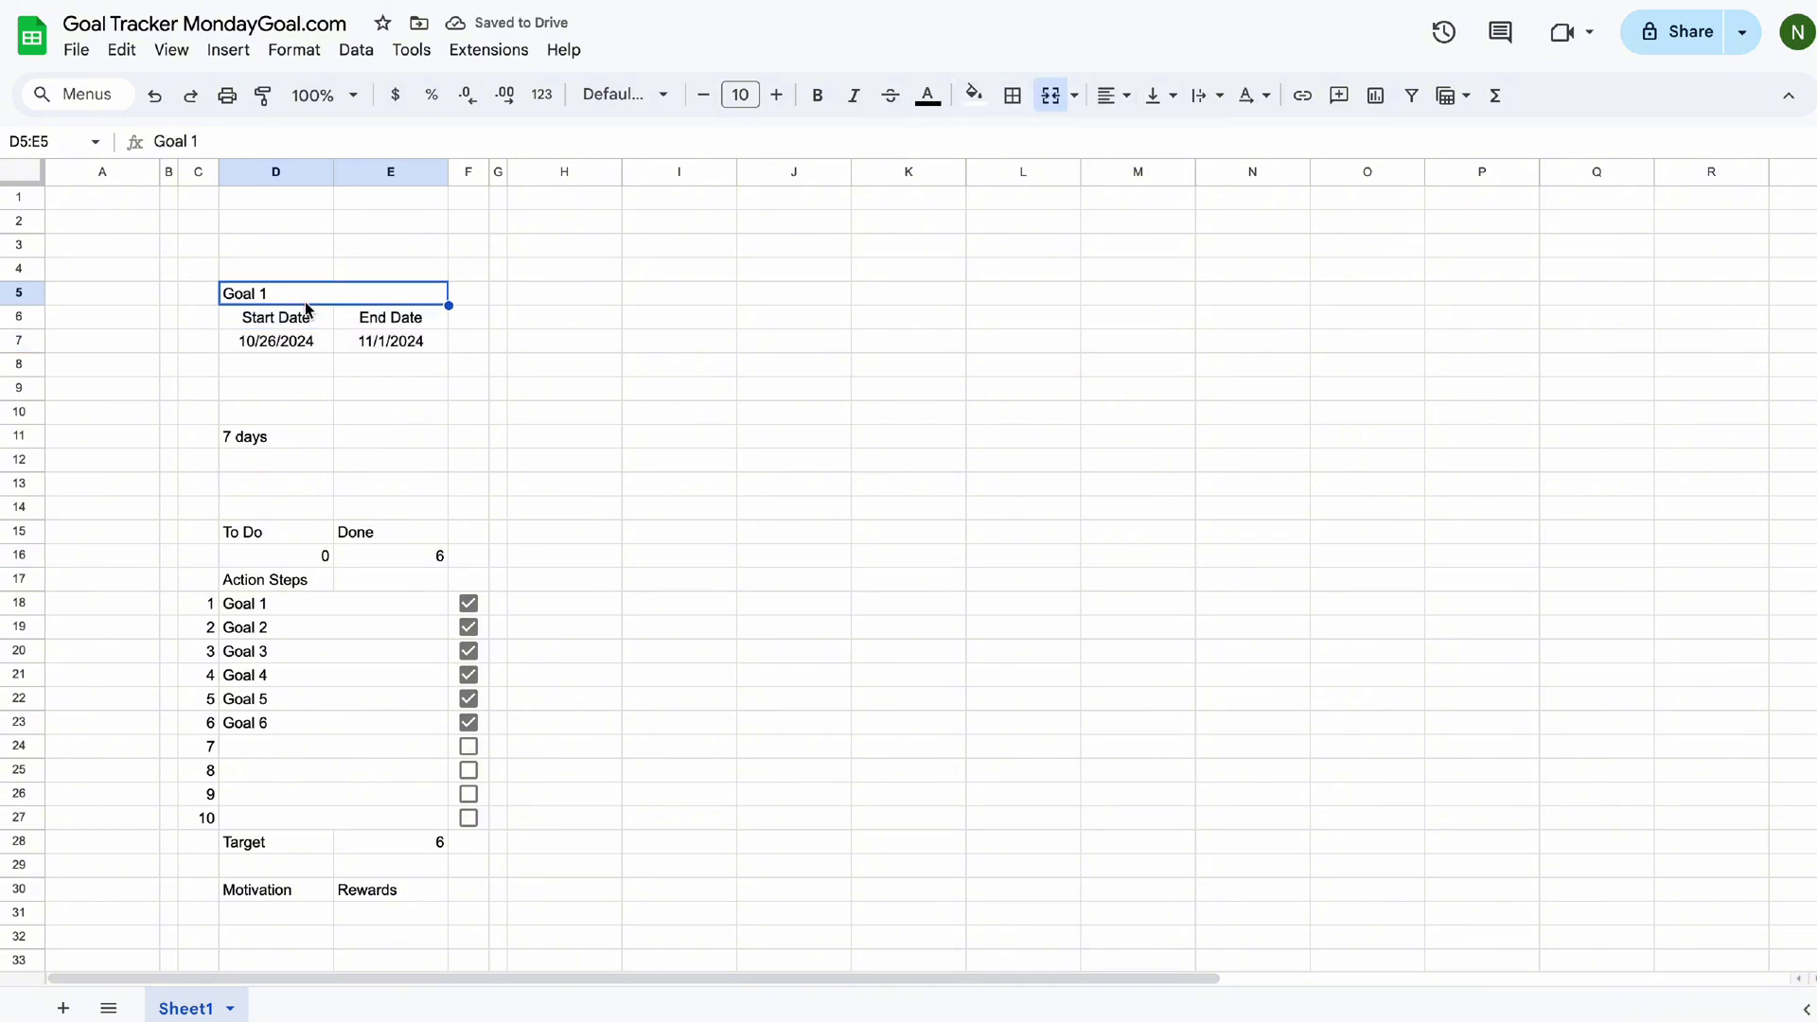
pyautogui.moveTo(299, 303); pyautogui.dragTo(309, 582)
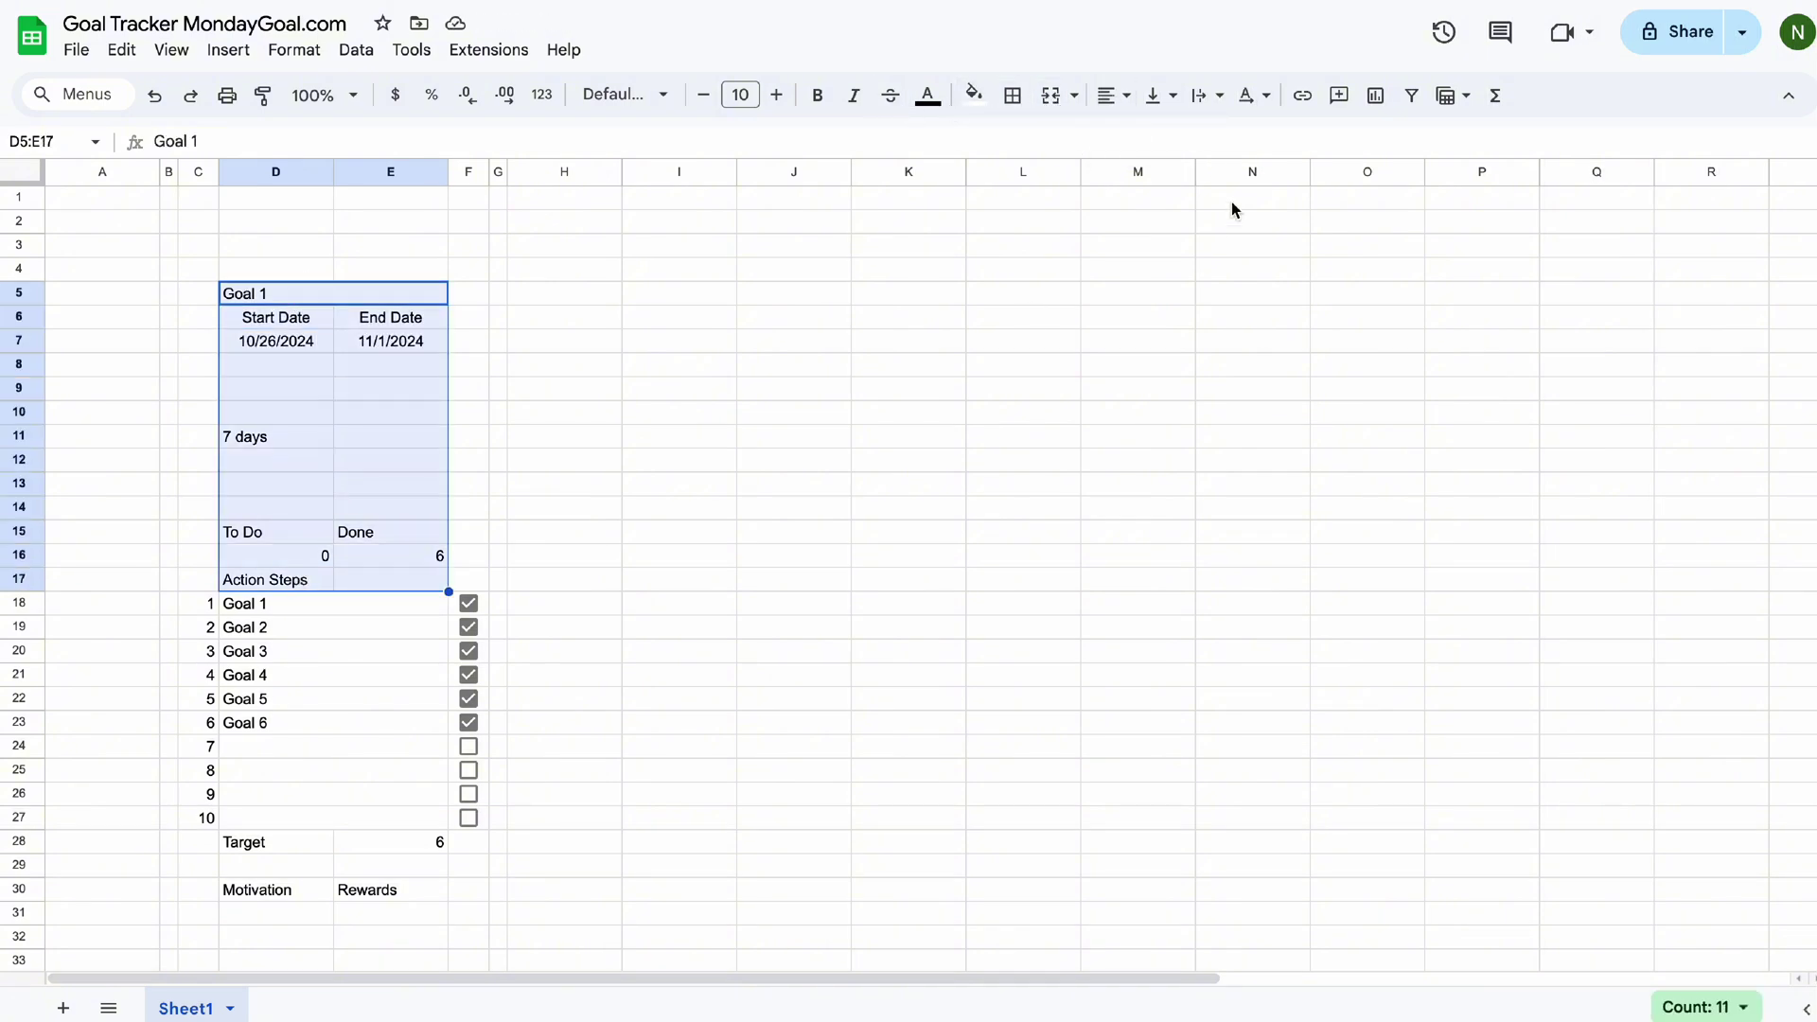
pyautogui.click(1112, 95)
pyautogui.click(1150, 139)
pyautogui.click(469, 413)
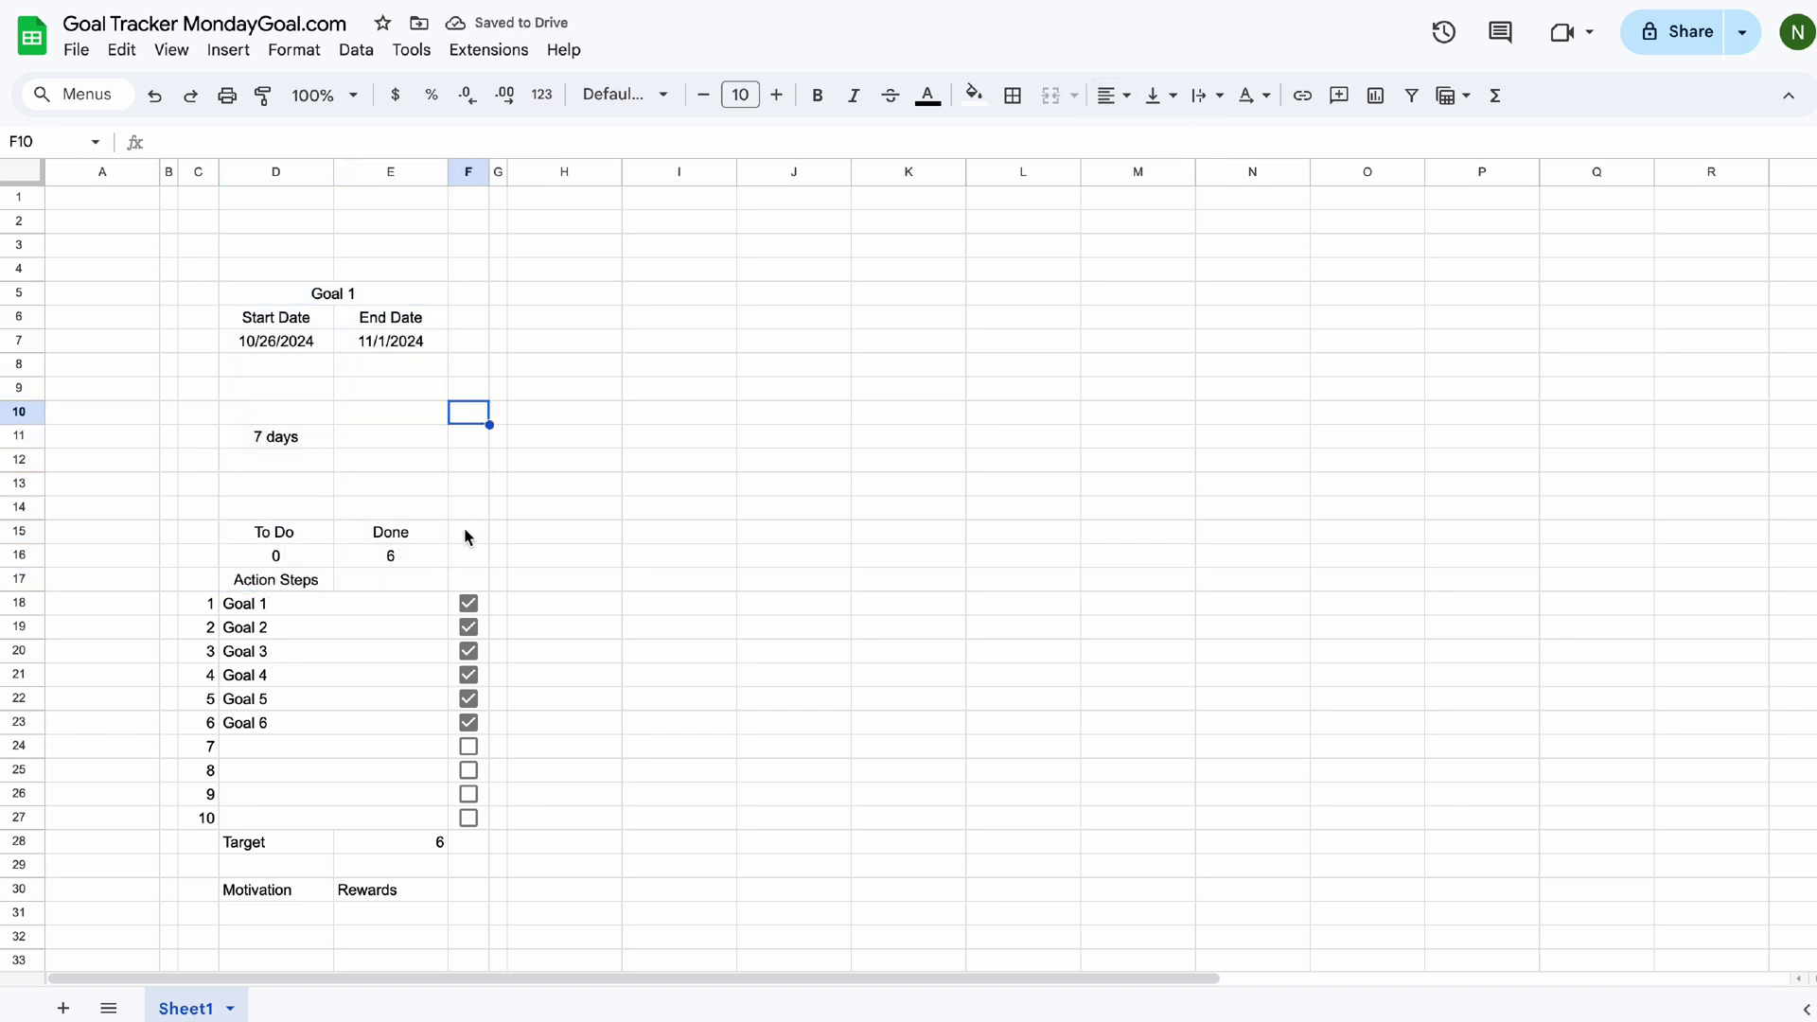
# Merge C11:F11 into a single cell for the days countdown.
pyautogui.moveTo(239, 438); pyautogui.dragTo(360, 442)
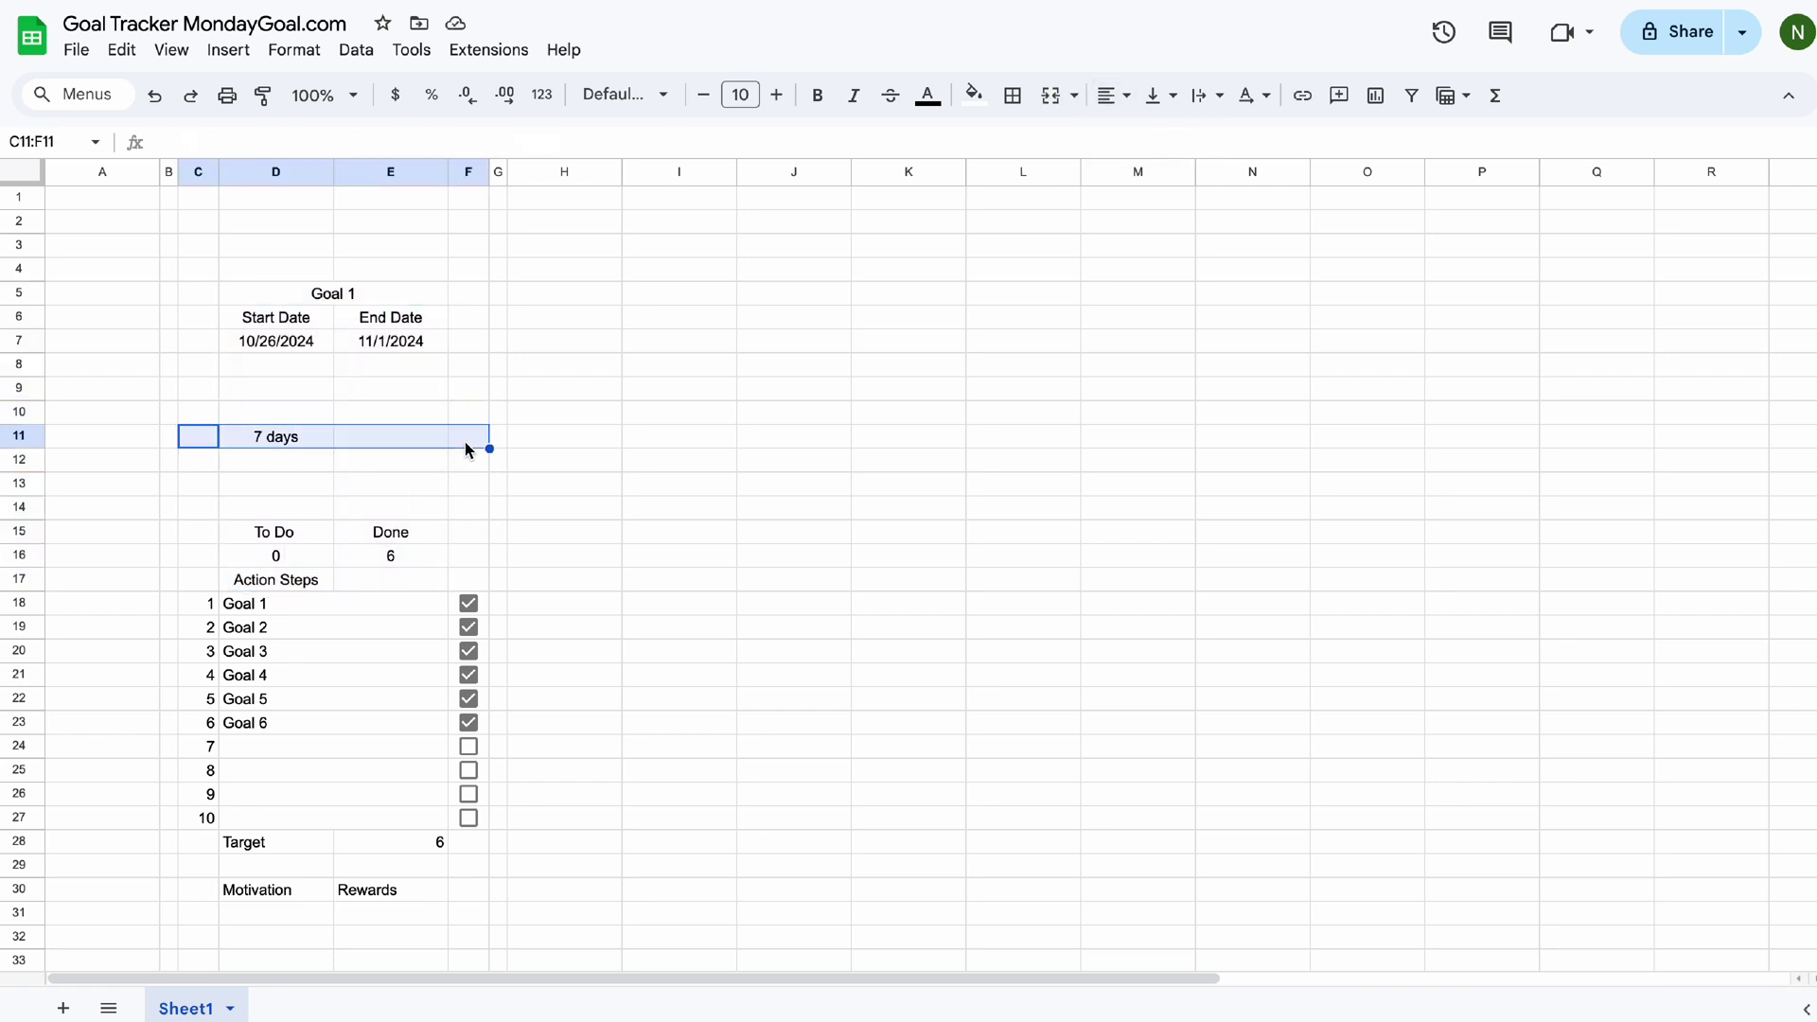
pyautogui.click(1050, 96)
pyautogui.moveTo(199, 293); pyautogui.dragTo(473, 291)
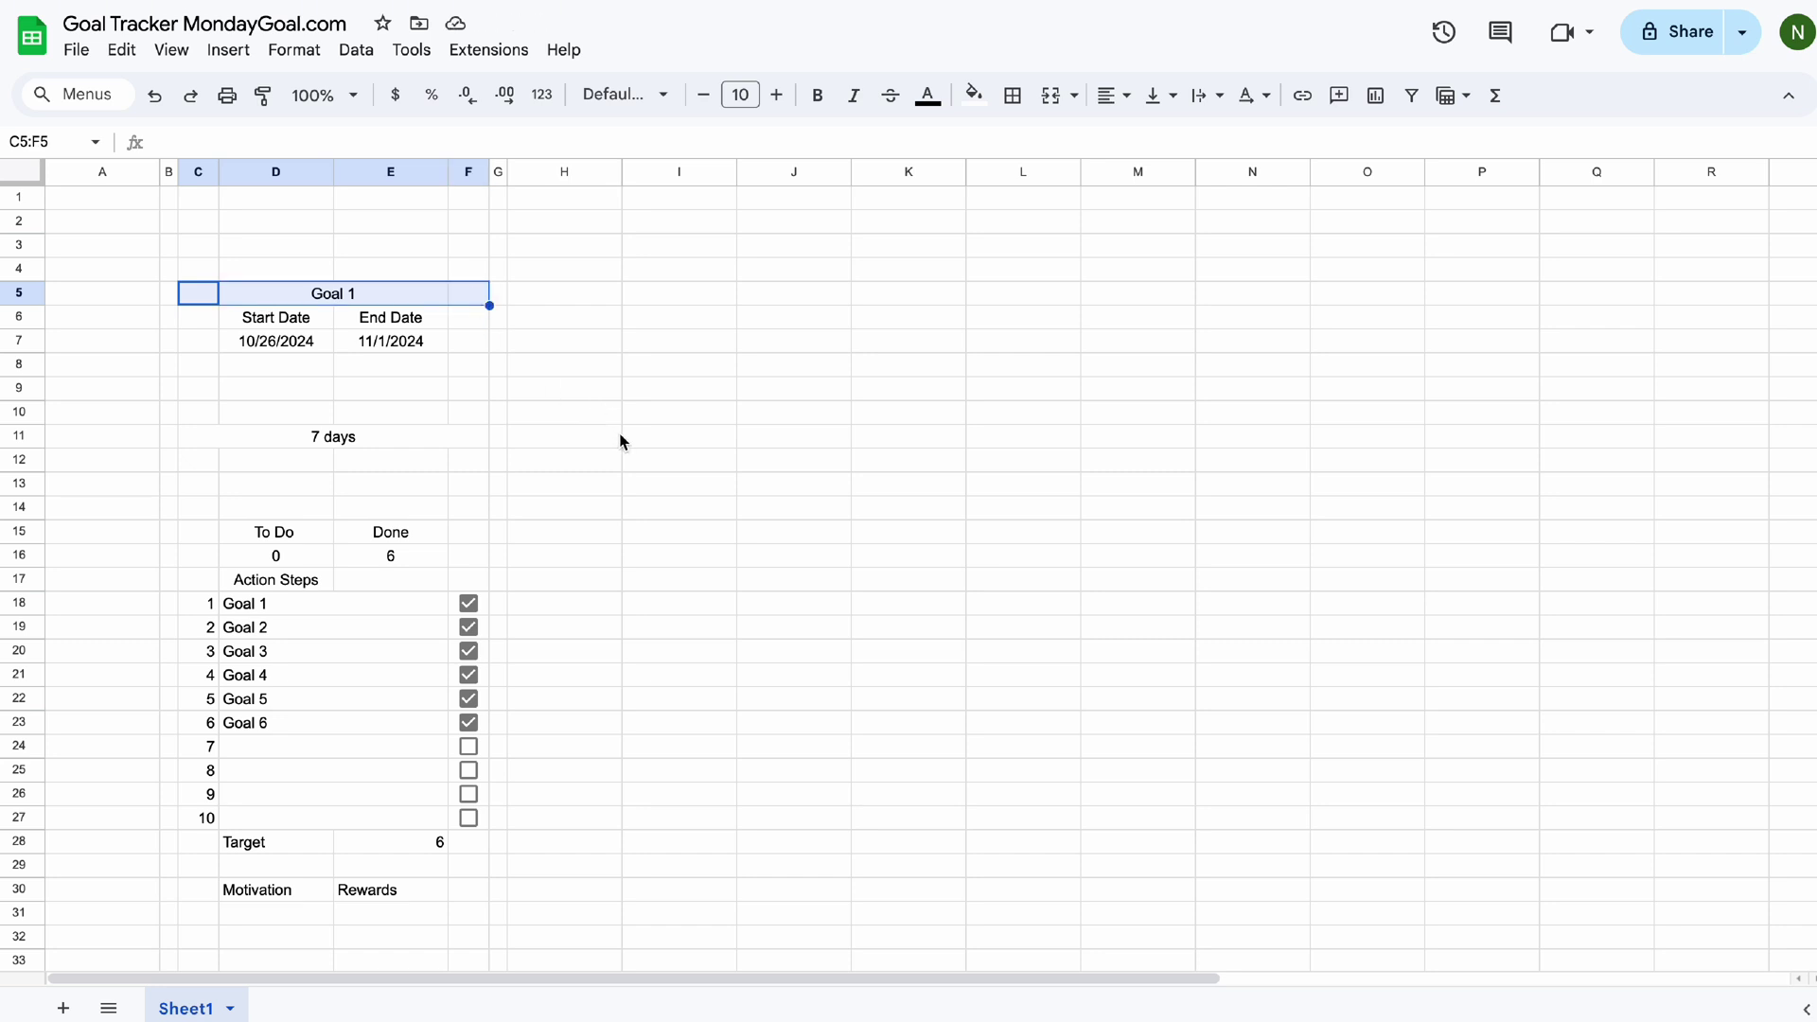
# Center the action step numbers in column C horizontally.
pyautogui.click(199, 174)
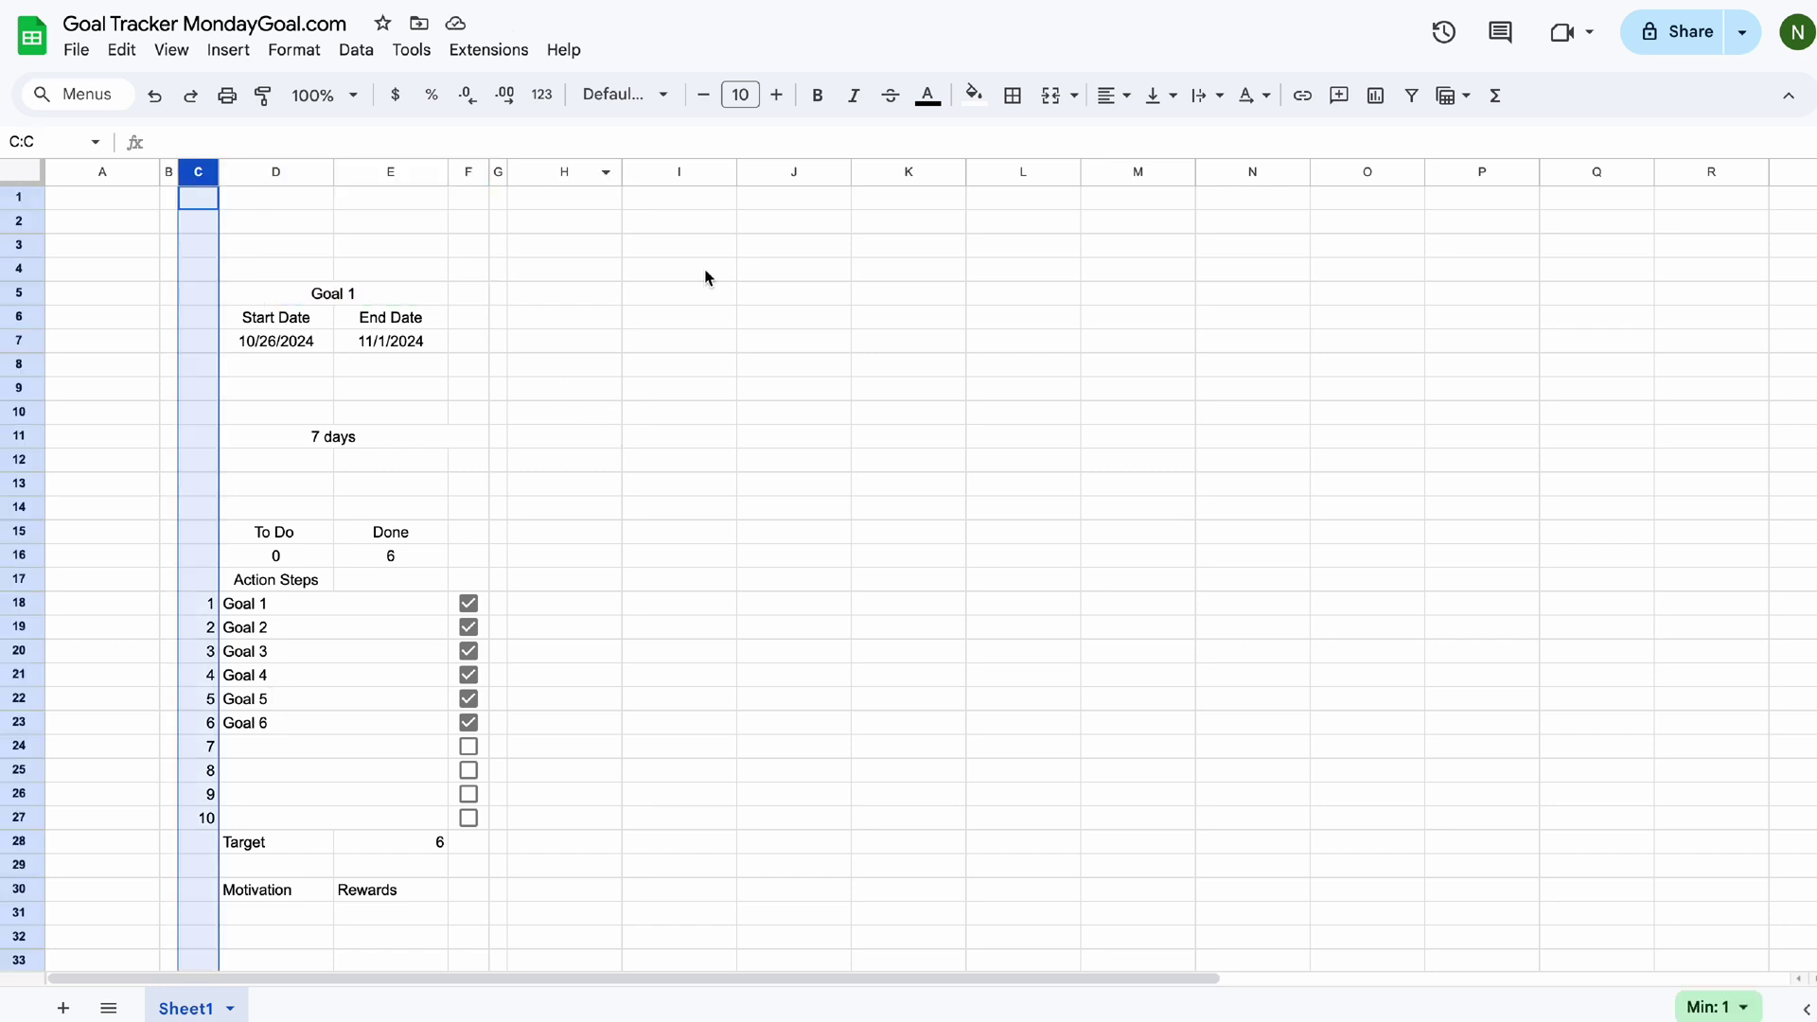
pyautogui.click(1124, 96)
pyautogui.click(1142, 142)
# Center the Motivation and Rewards headings in D30:E30 horizontally.
pyautogui.moveTo(251, 847); pyautogui.dragTo(417, 846)
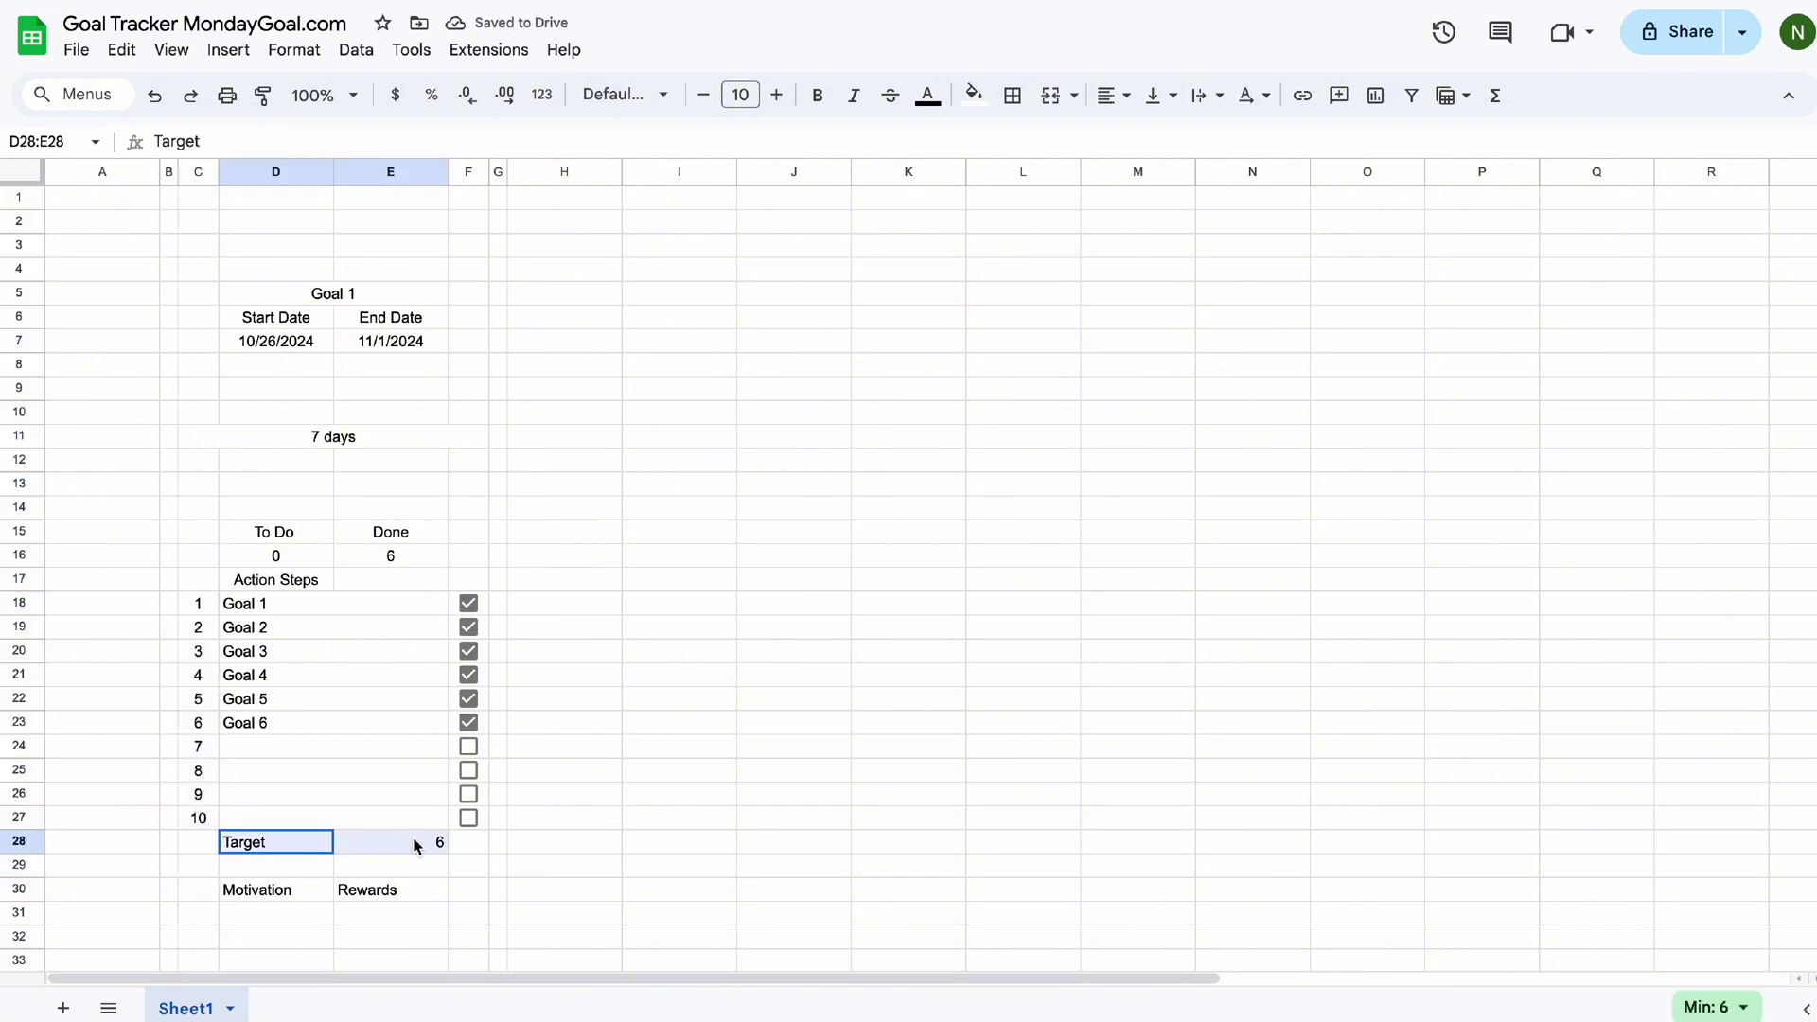
pyautogui.moveTo(239, 895); pyautogui.dragTo(398, 891)
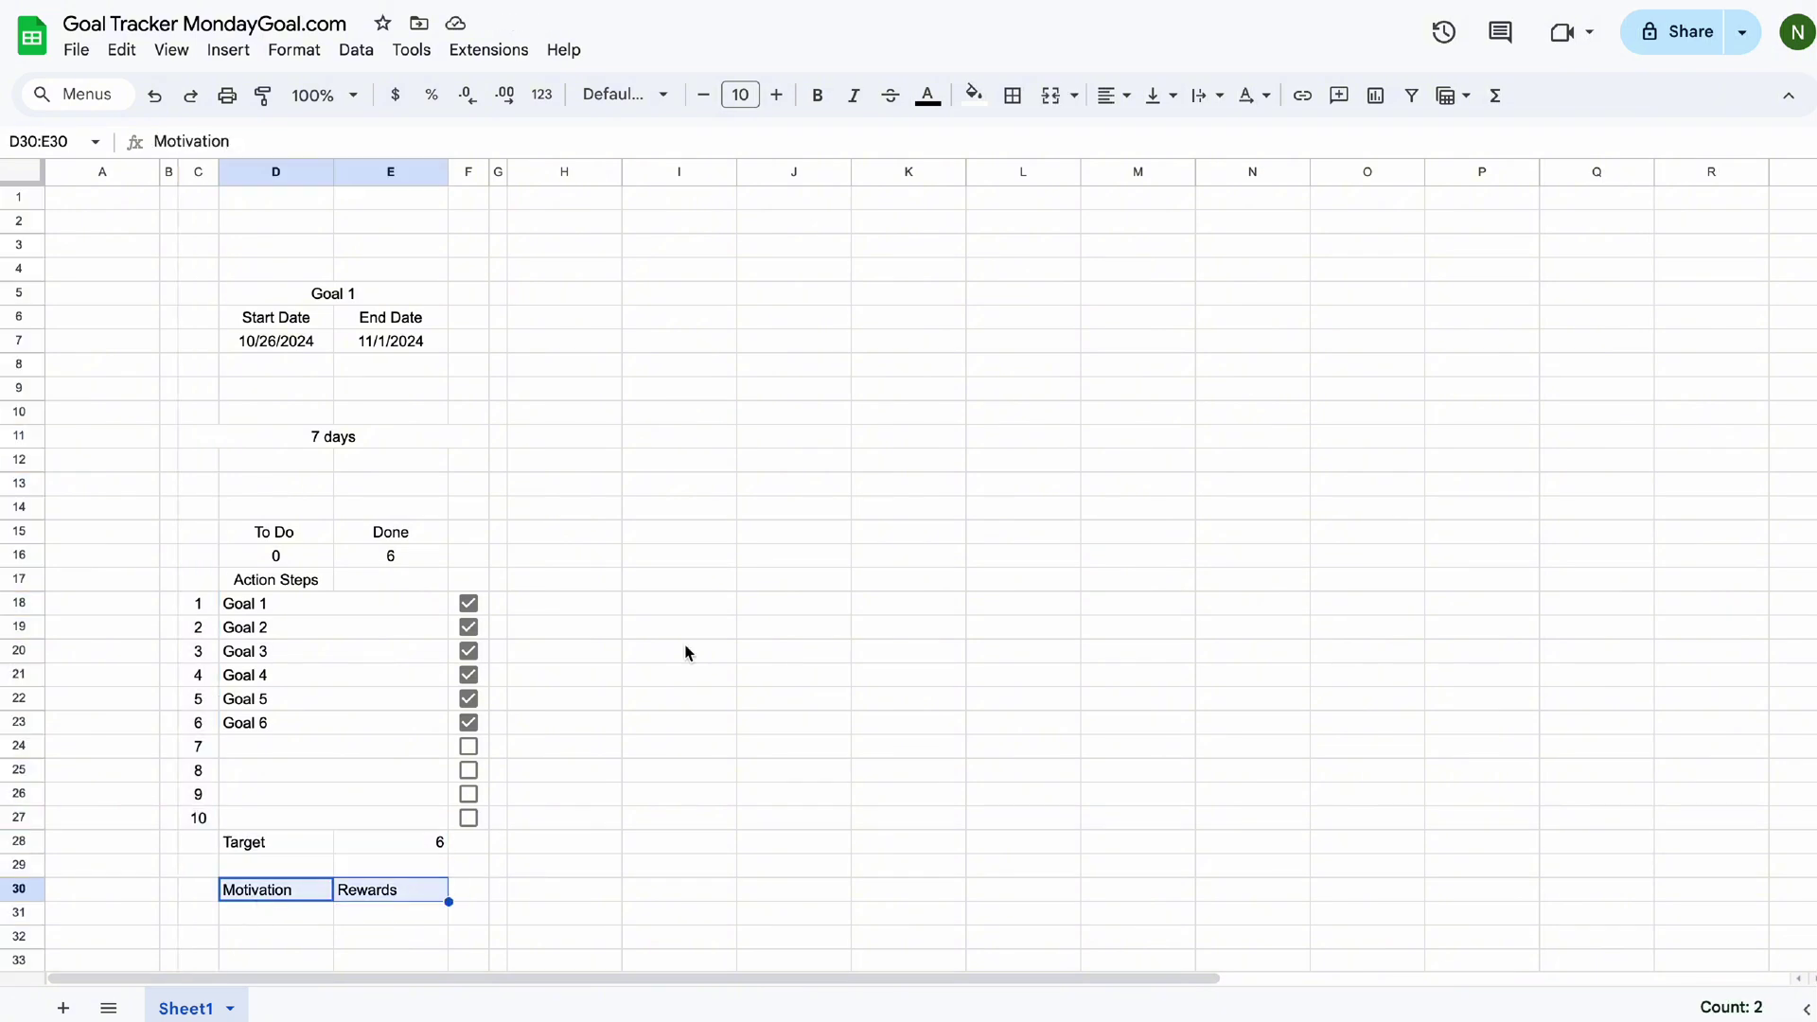
pyautogui.click(1110, 96)
pyautogui.click(1148, 141)
# Set the Goal 1 title's font to Oswald.
pyautogui.click(369, 298)
pyautogui.click(625, 95)
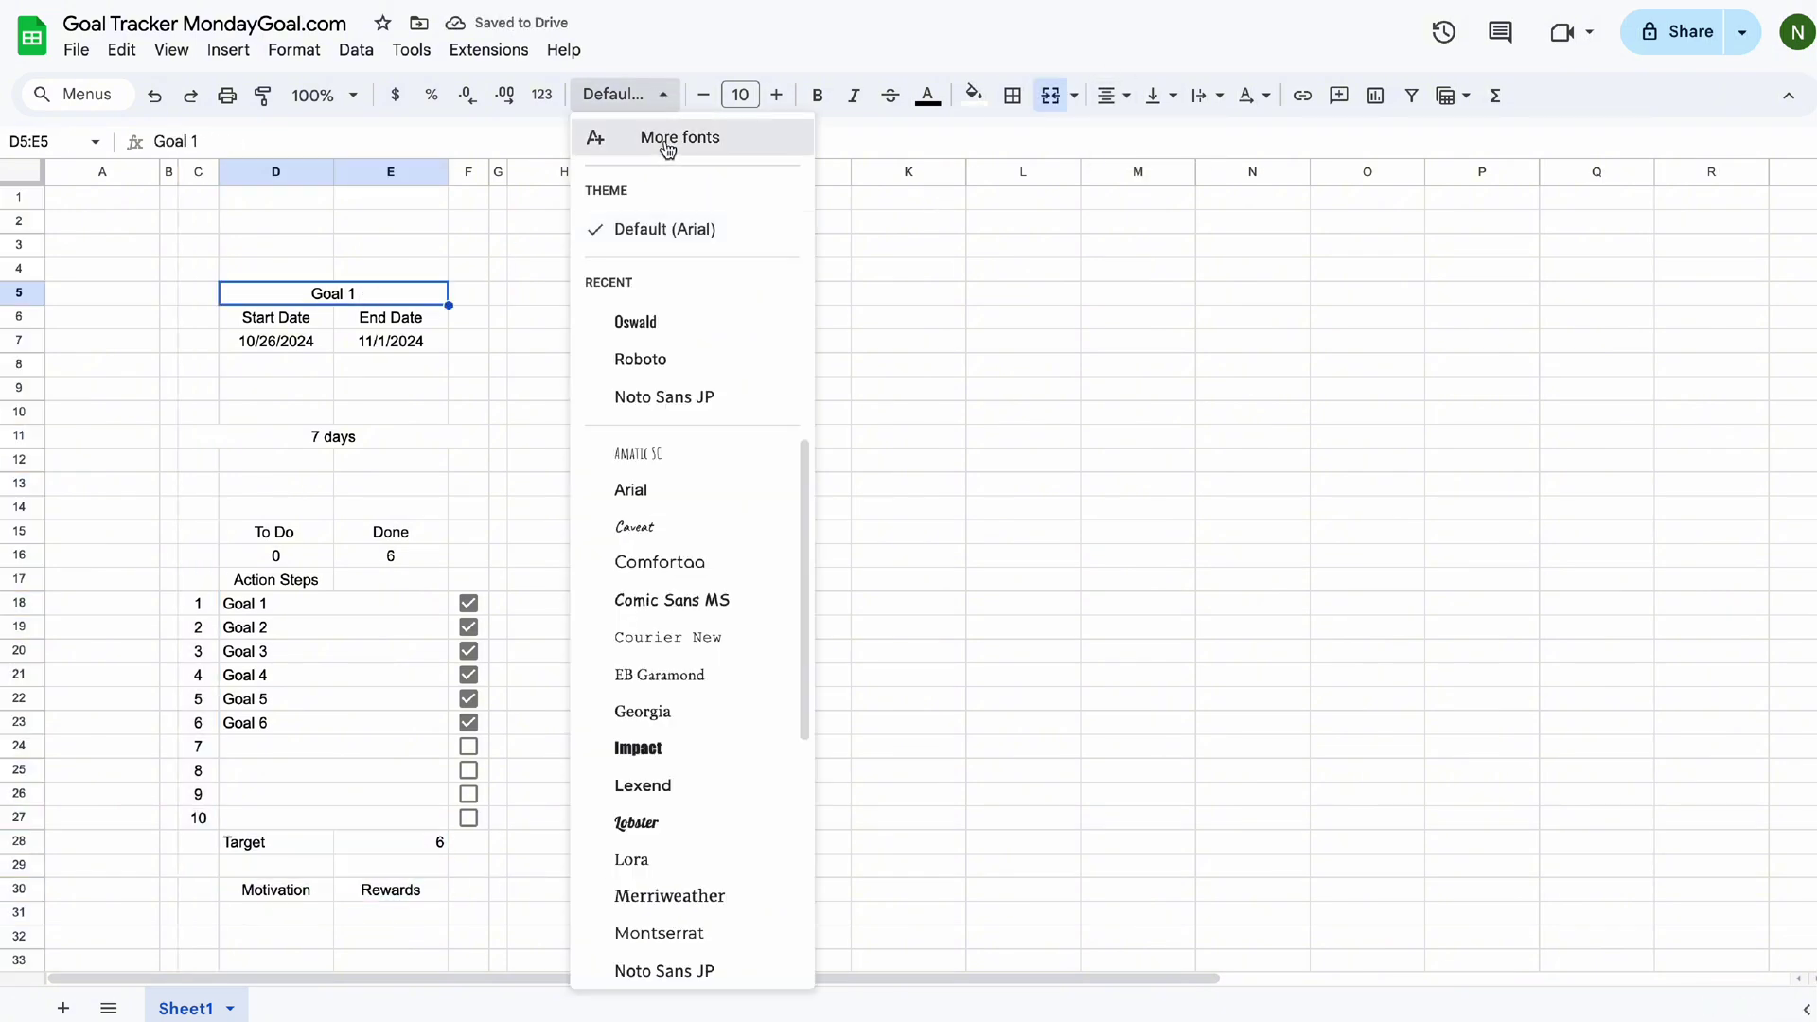
pyautogui.click(613, 139)
pyautogui.click(559, 337)
pyautogui.click(488, 847)
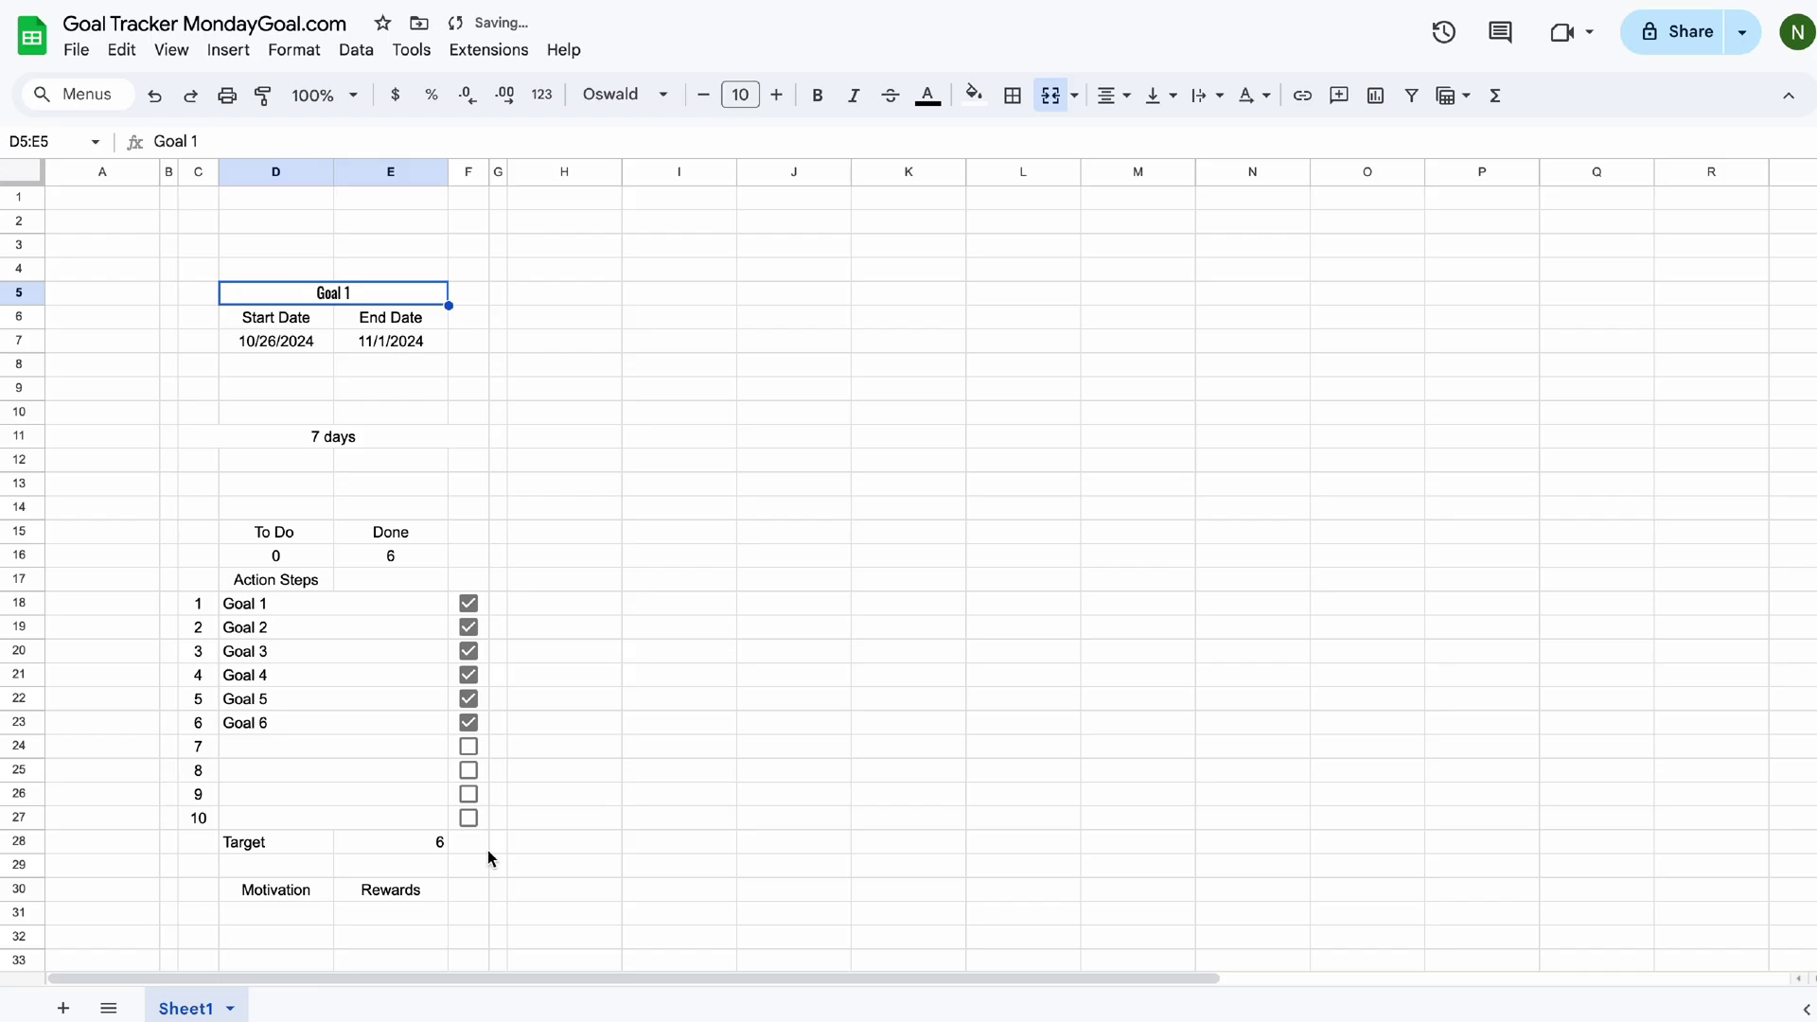
# Format the Goal 1 title and the date labels in D5:E6 as bold Oswald at size 11.
pyautogui.click(256, 320)
pyautogui.moveTo(364, 295); pyautogui.dragTo(407, 318)
pyautogui.click(814, 98)
pyautogui.click(776, 95)
pyautogui.click(498, 342)
pyautogui.click(625, 95)
pyautogui.click(629, 255)
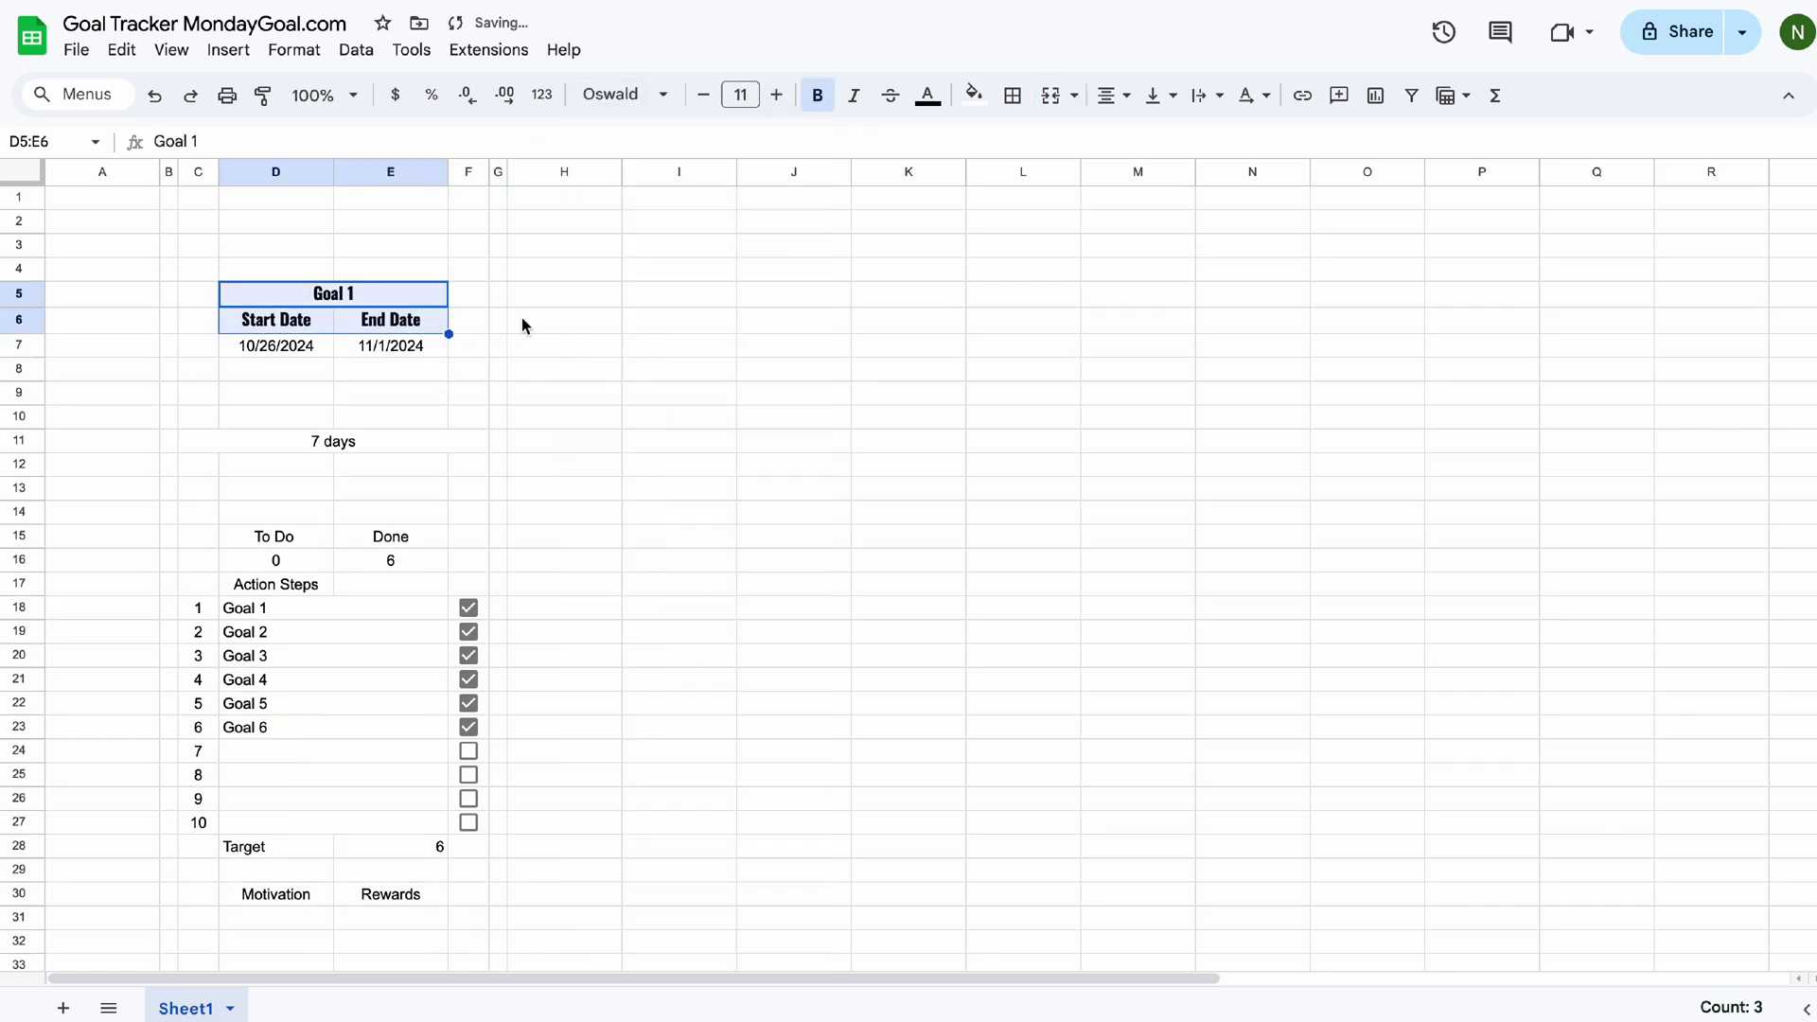
pyautogui.click(520, 318)
# Set the font size of the Goal 1 title alone to 13.
pyautogui.click(296, 301)
pyautogui.click(777, 95)
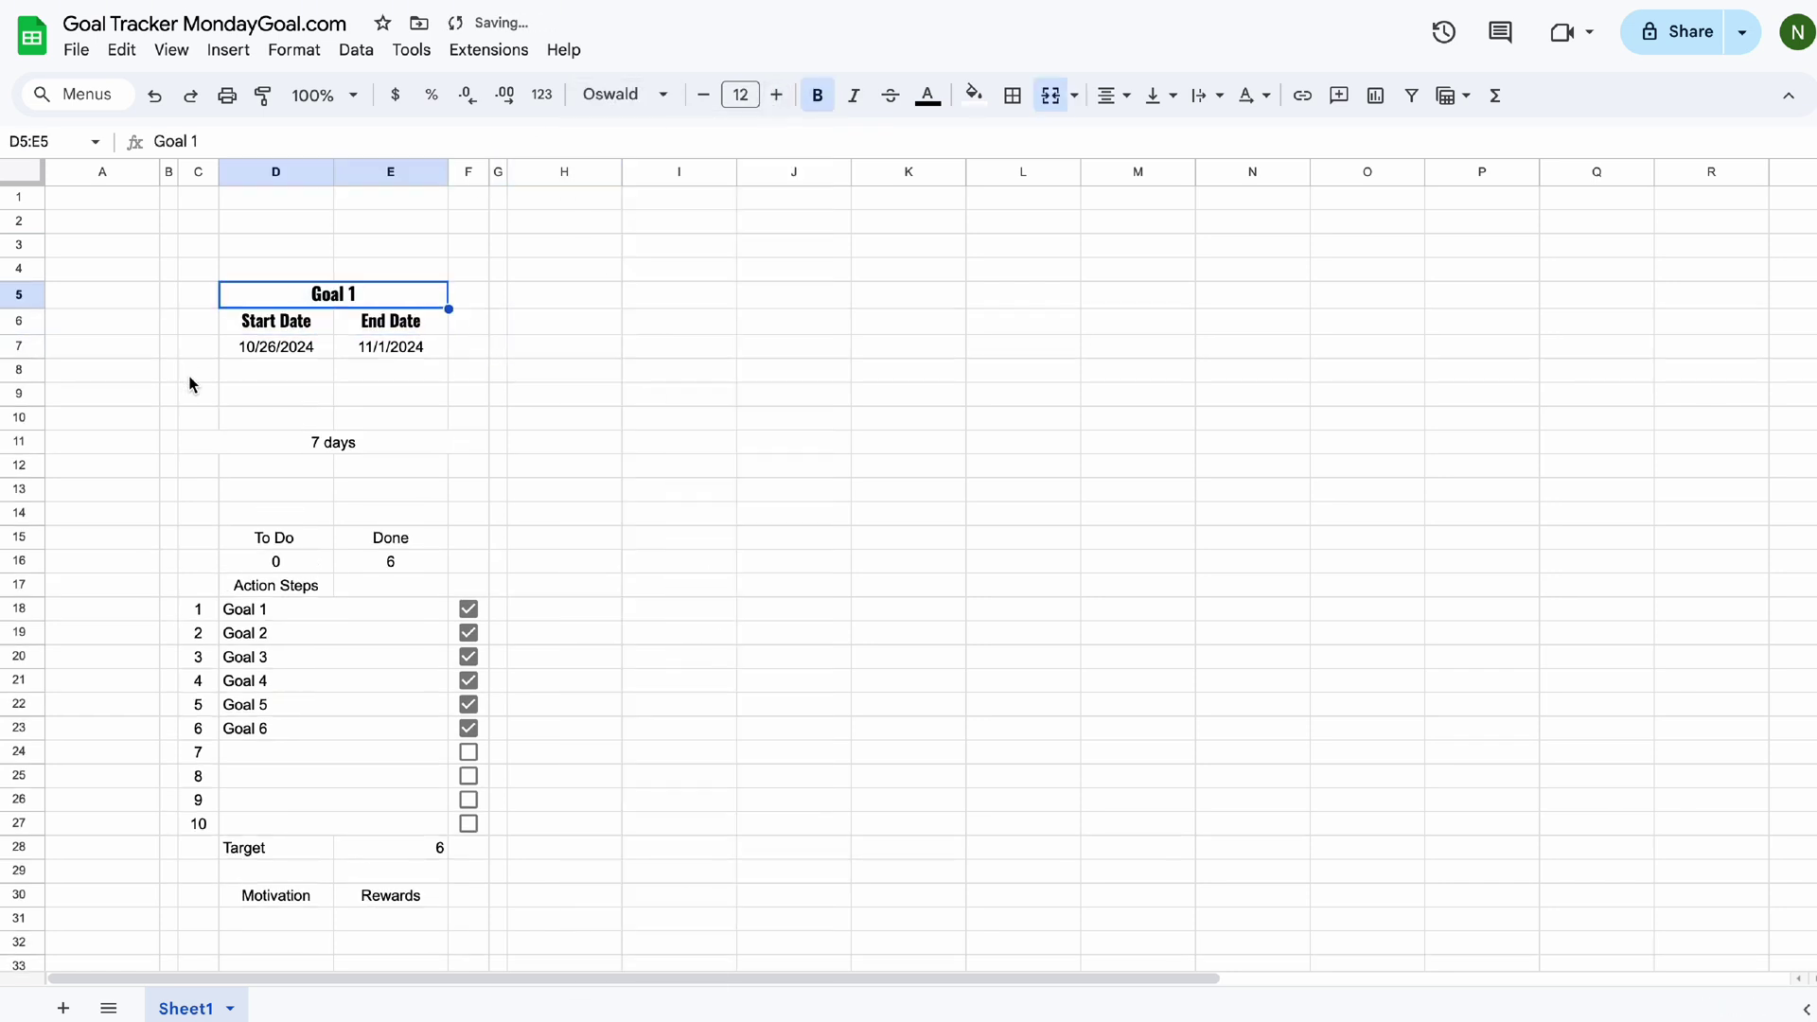
pyautogui.click(777, 95)
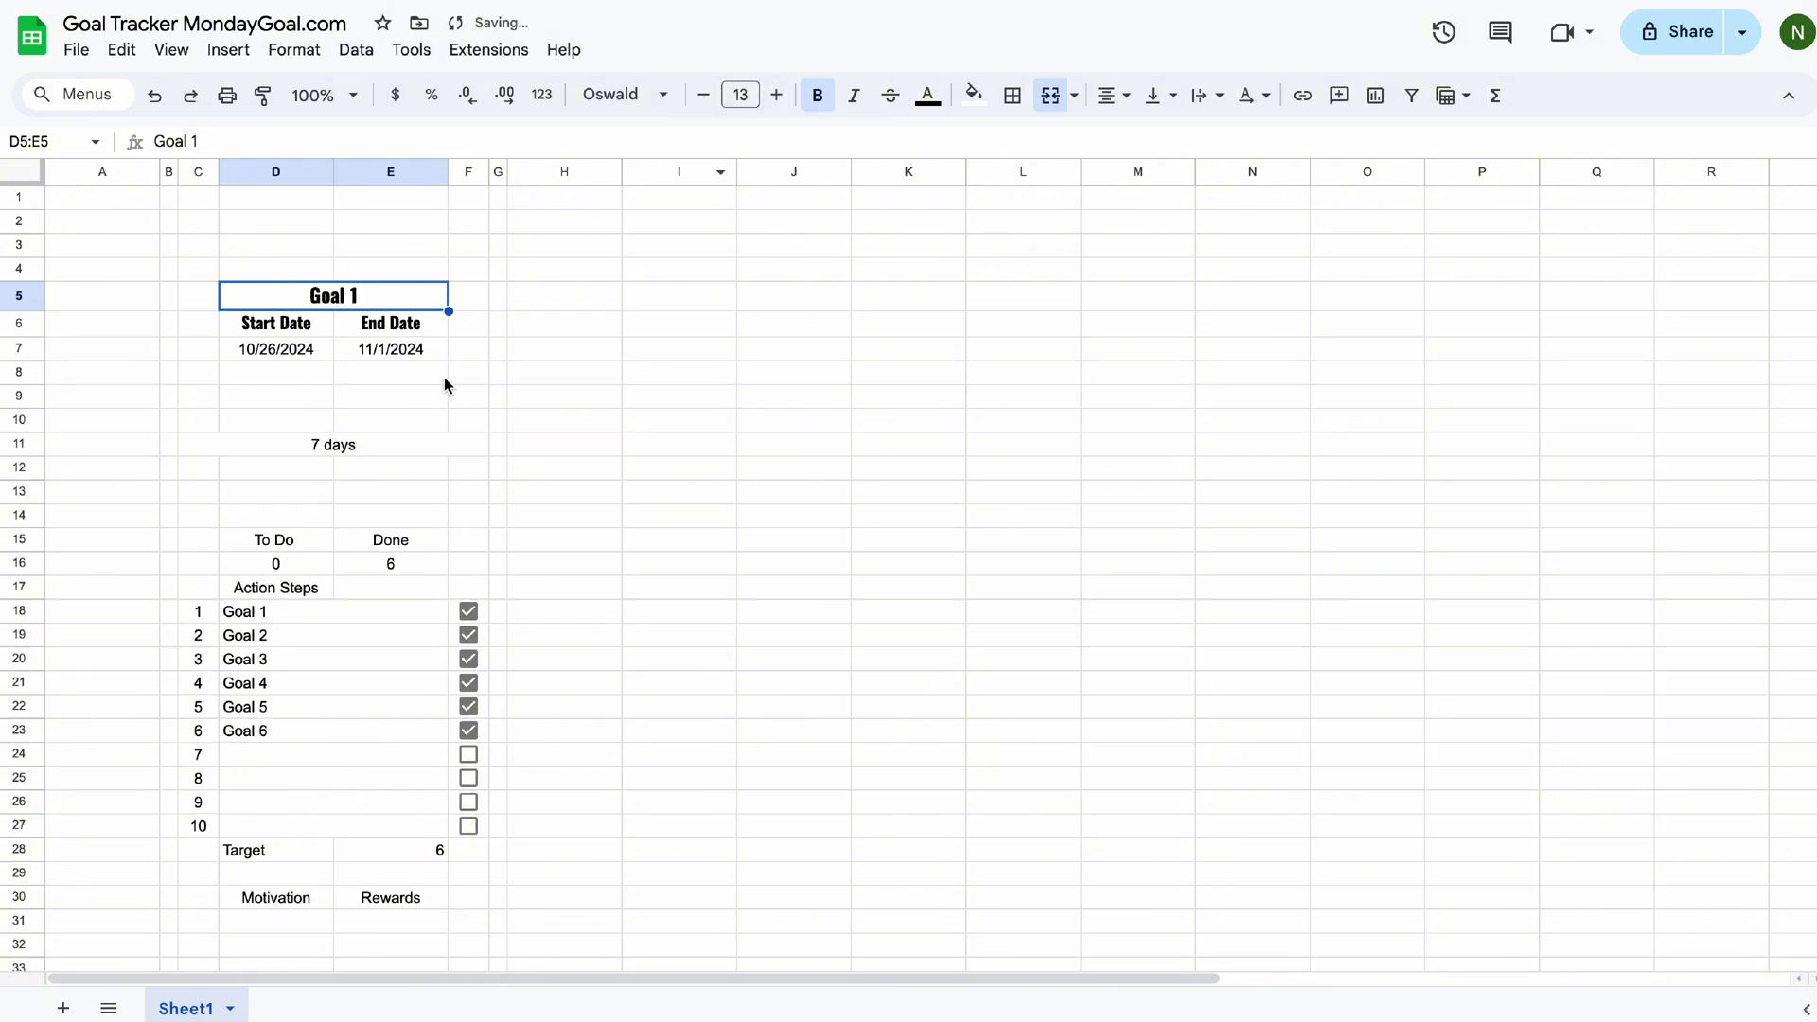
# Set the font of the tracker body from the dates to the Target row, C7:F28, to Source Sans 3.
pyautogui.moveTo(240, 356); pyautogui.dragTo(398, 864)
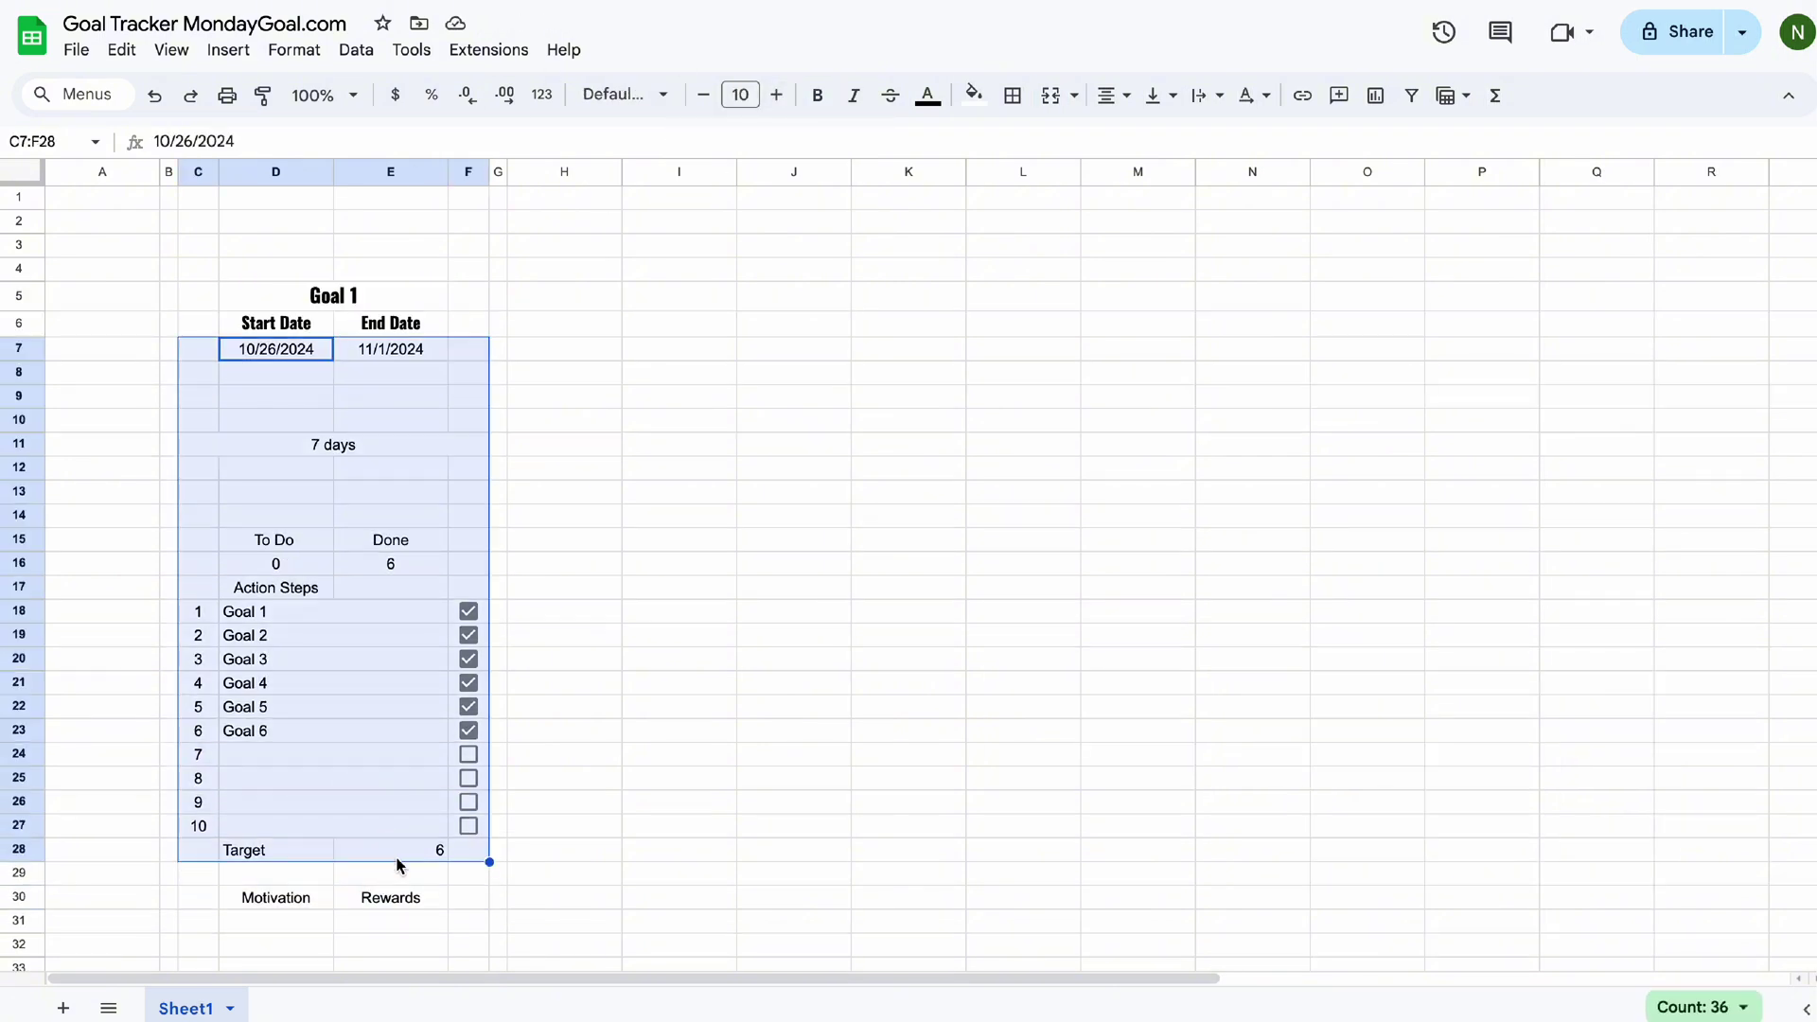
pyautogui.click(625, 94)
pyautogui.click(662, 134)
pyautogui.click(545, 248)
pyautogui.write('san')
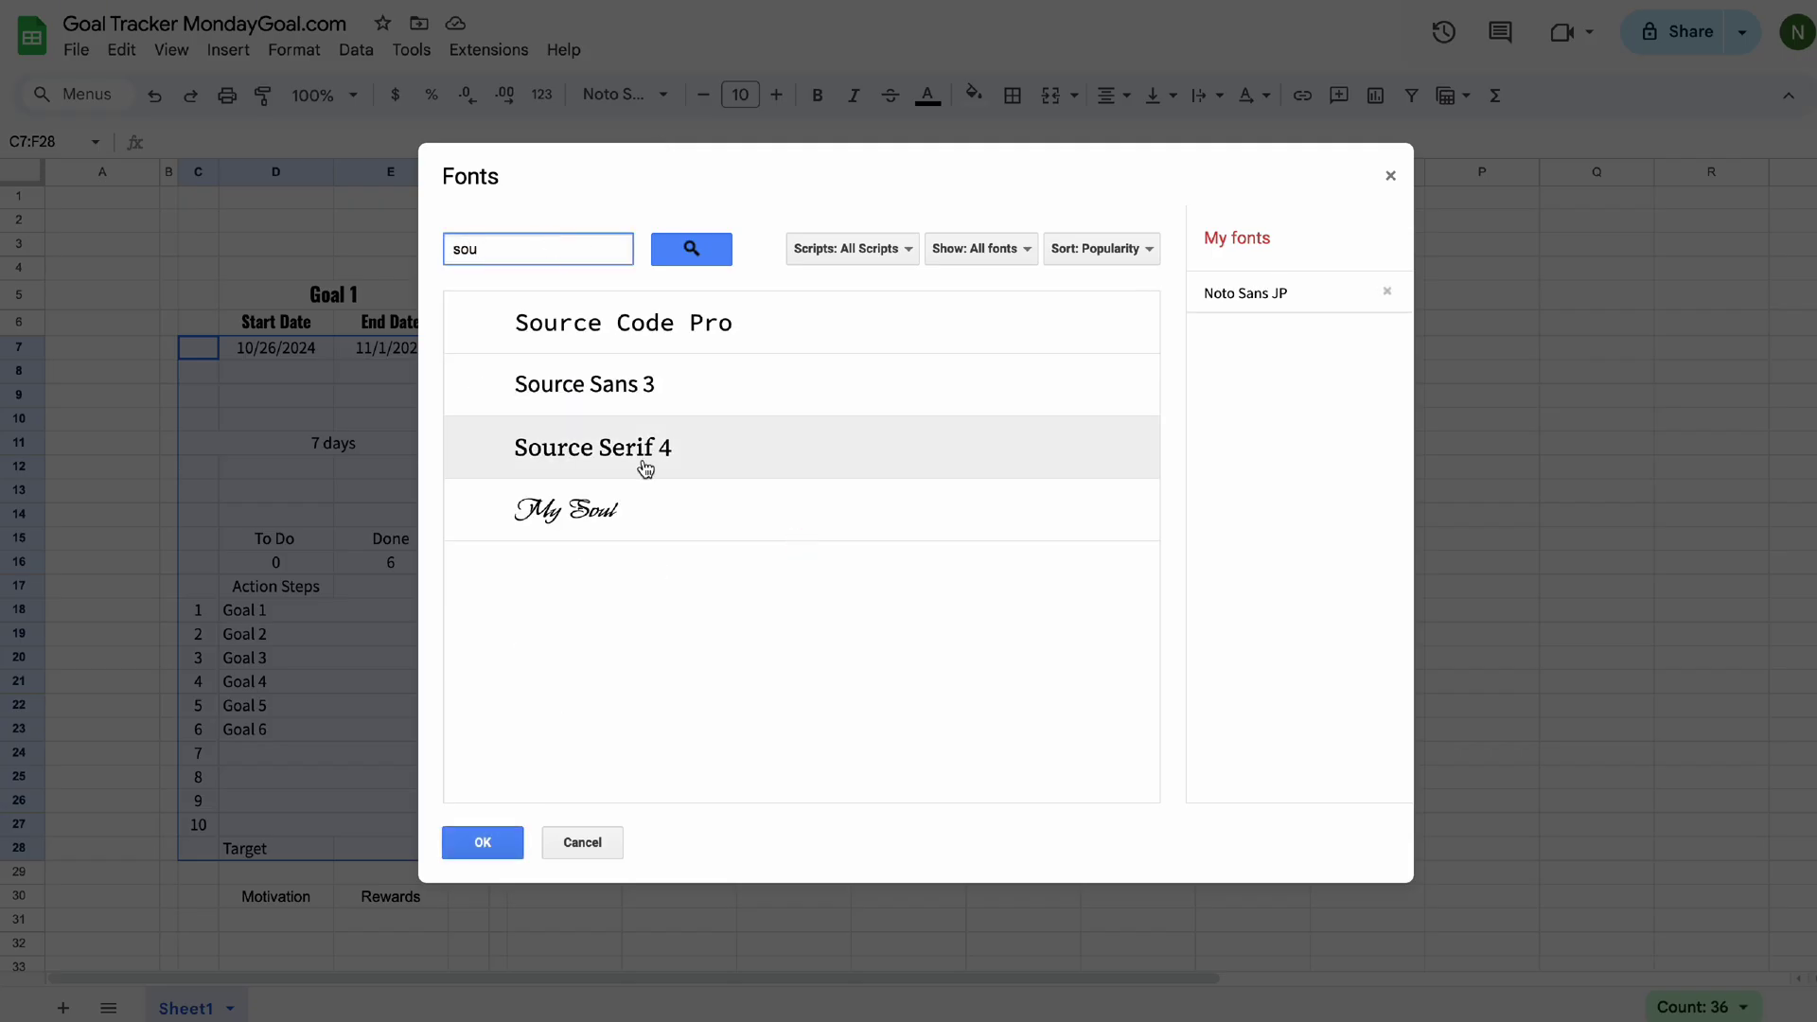
pyautogui.click(632, 385)
pyautogui.click(482, 842)
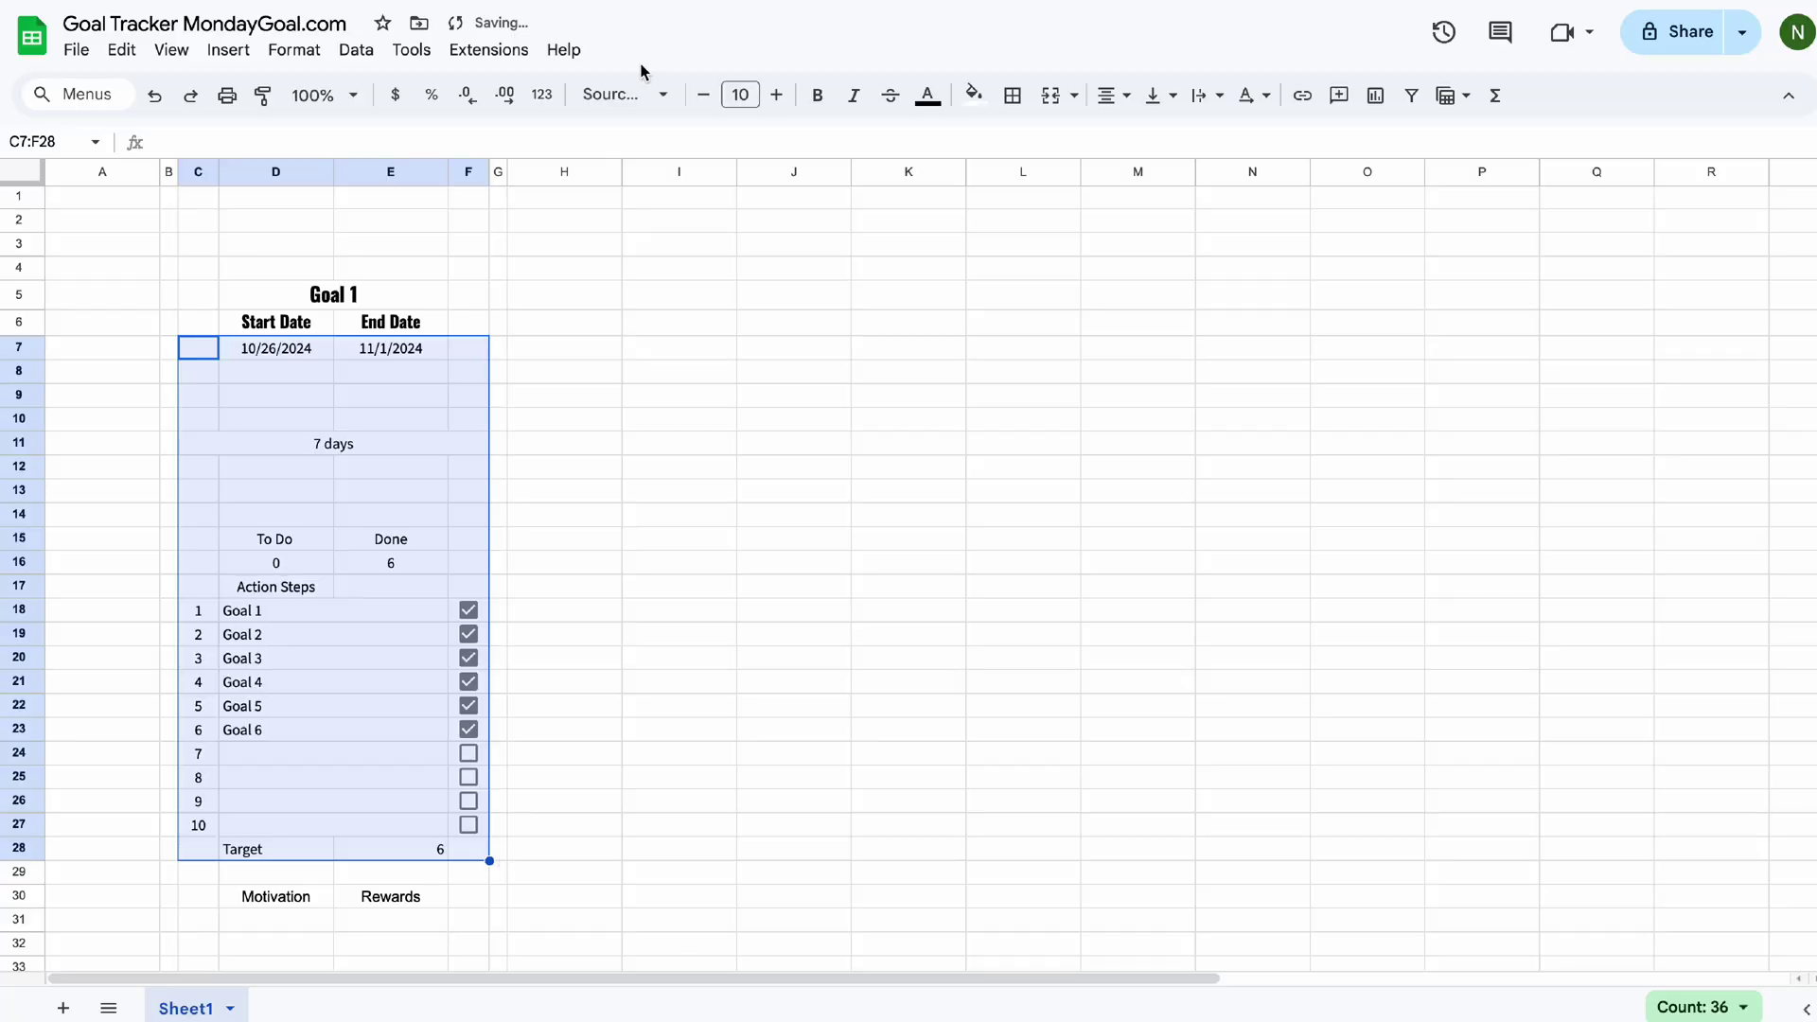
pyautogui.click(972, 445)
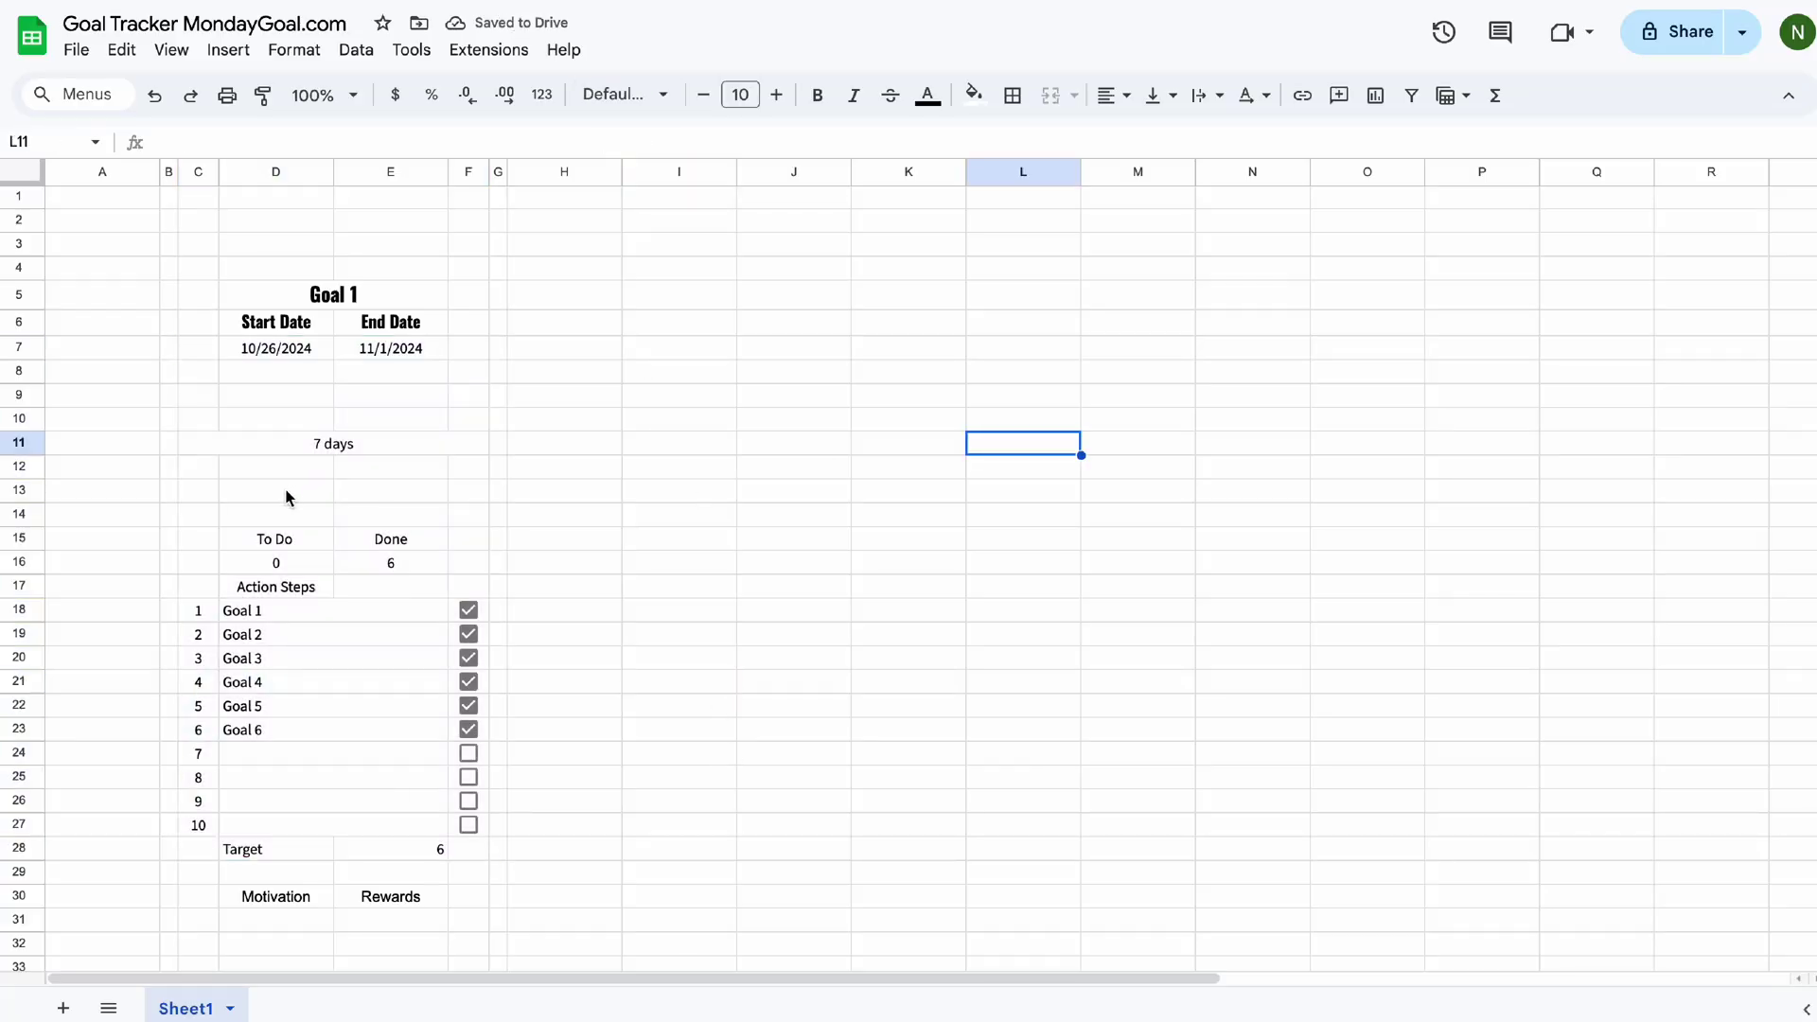
# Fill the entire sheet with a very dark navy background.
pyautogui.moveTo(201, 296); pyautogui.dragTo(452, 305)
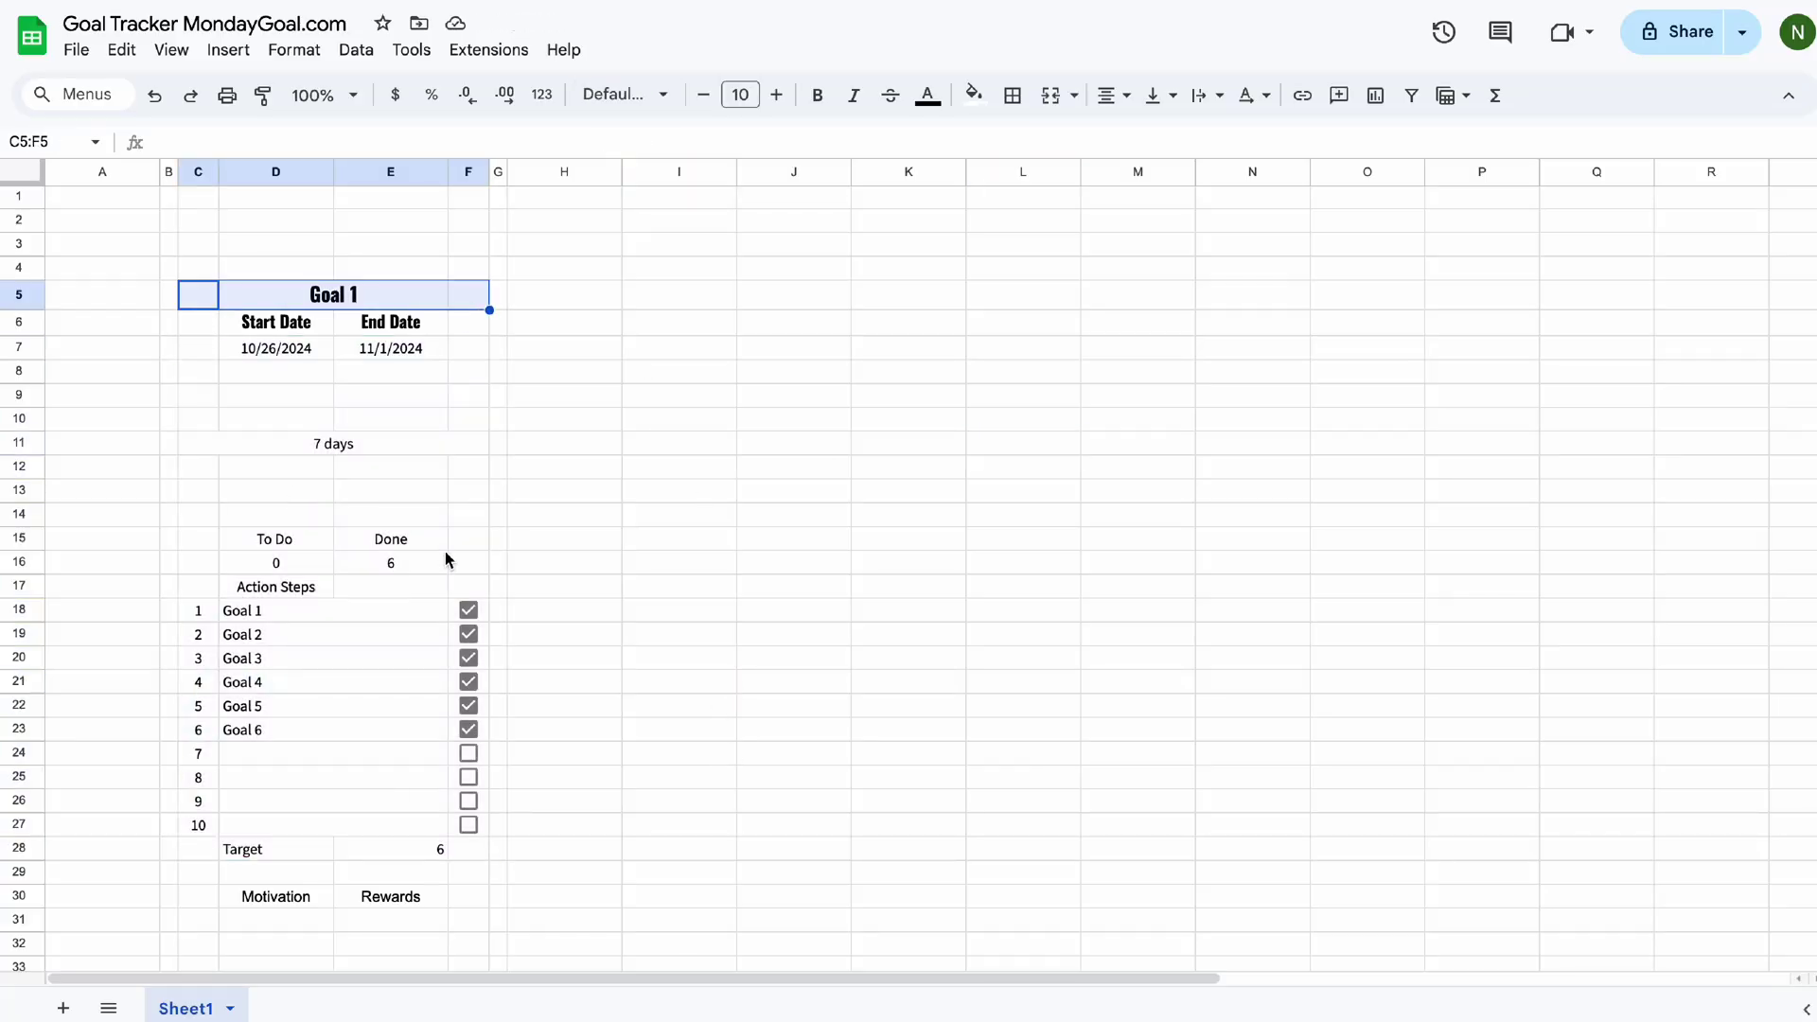
pyautogui.click(27, 176)
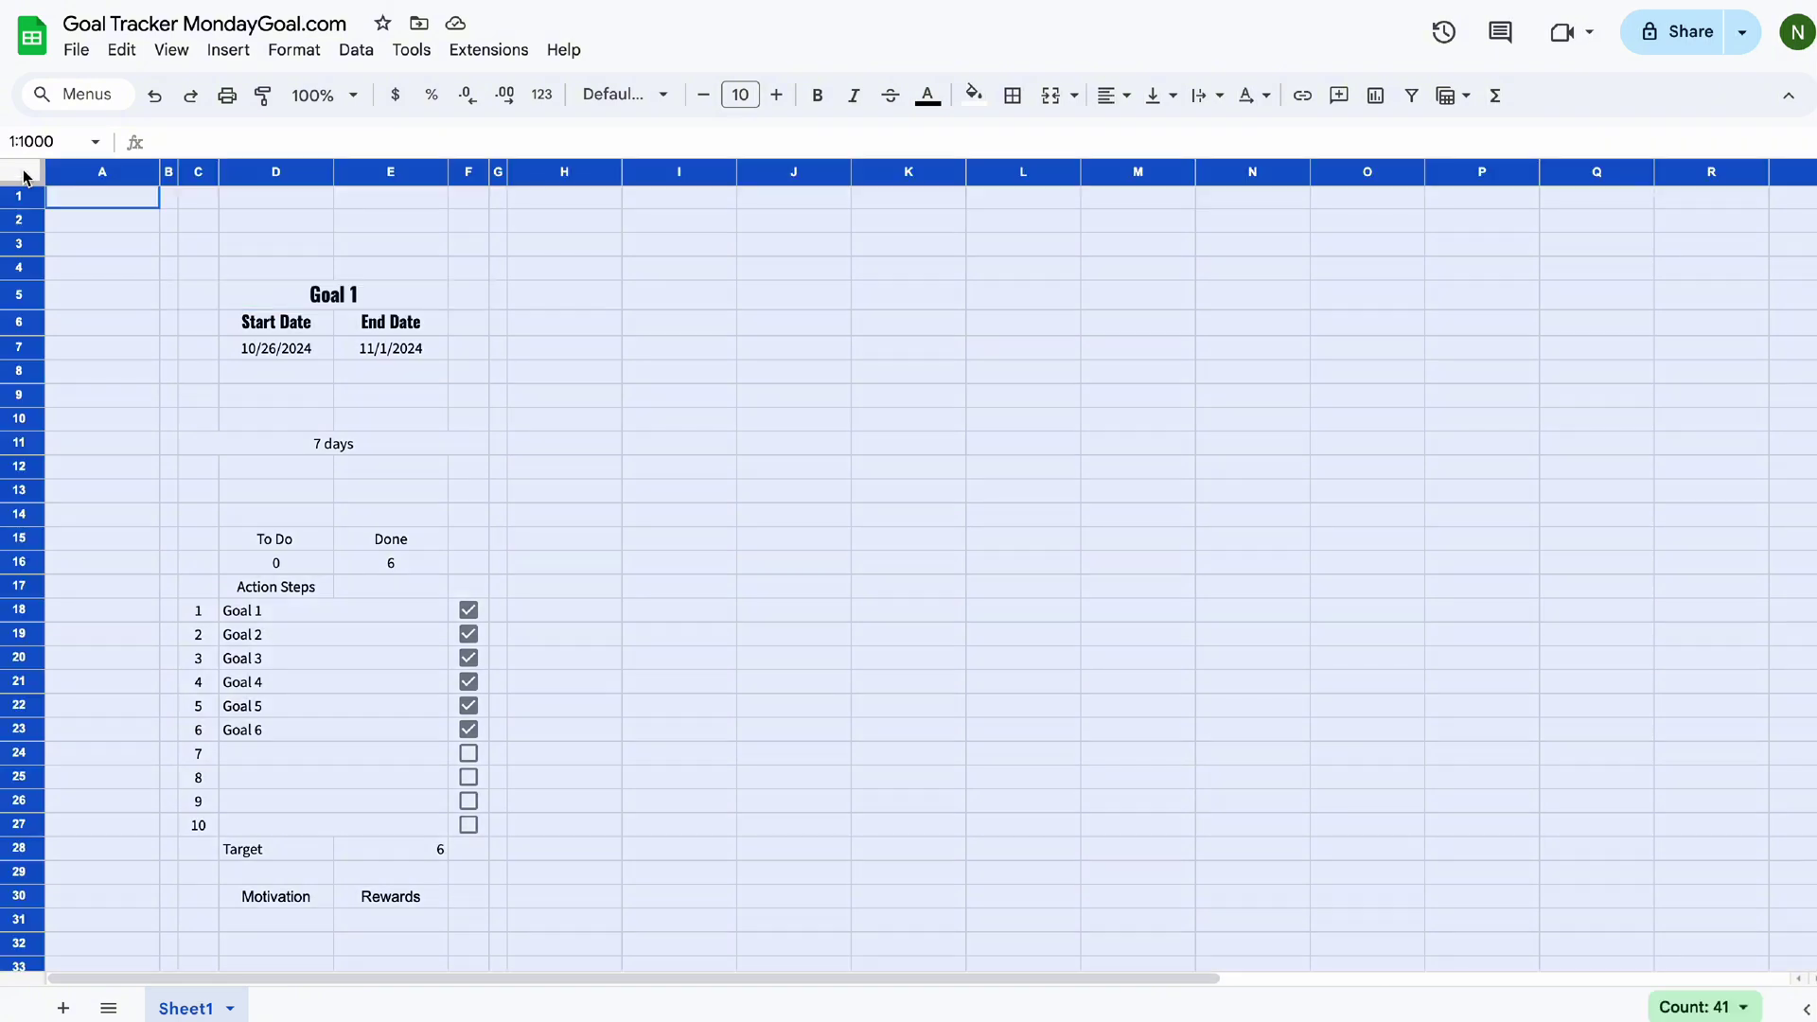
pyautogui.click(975, 96)
pyautogui.click(978, 476)
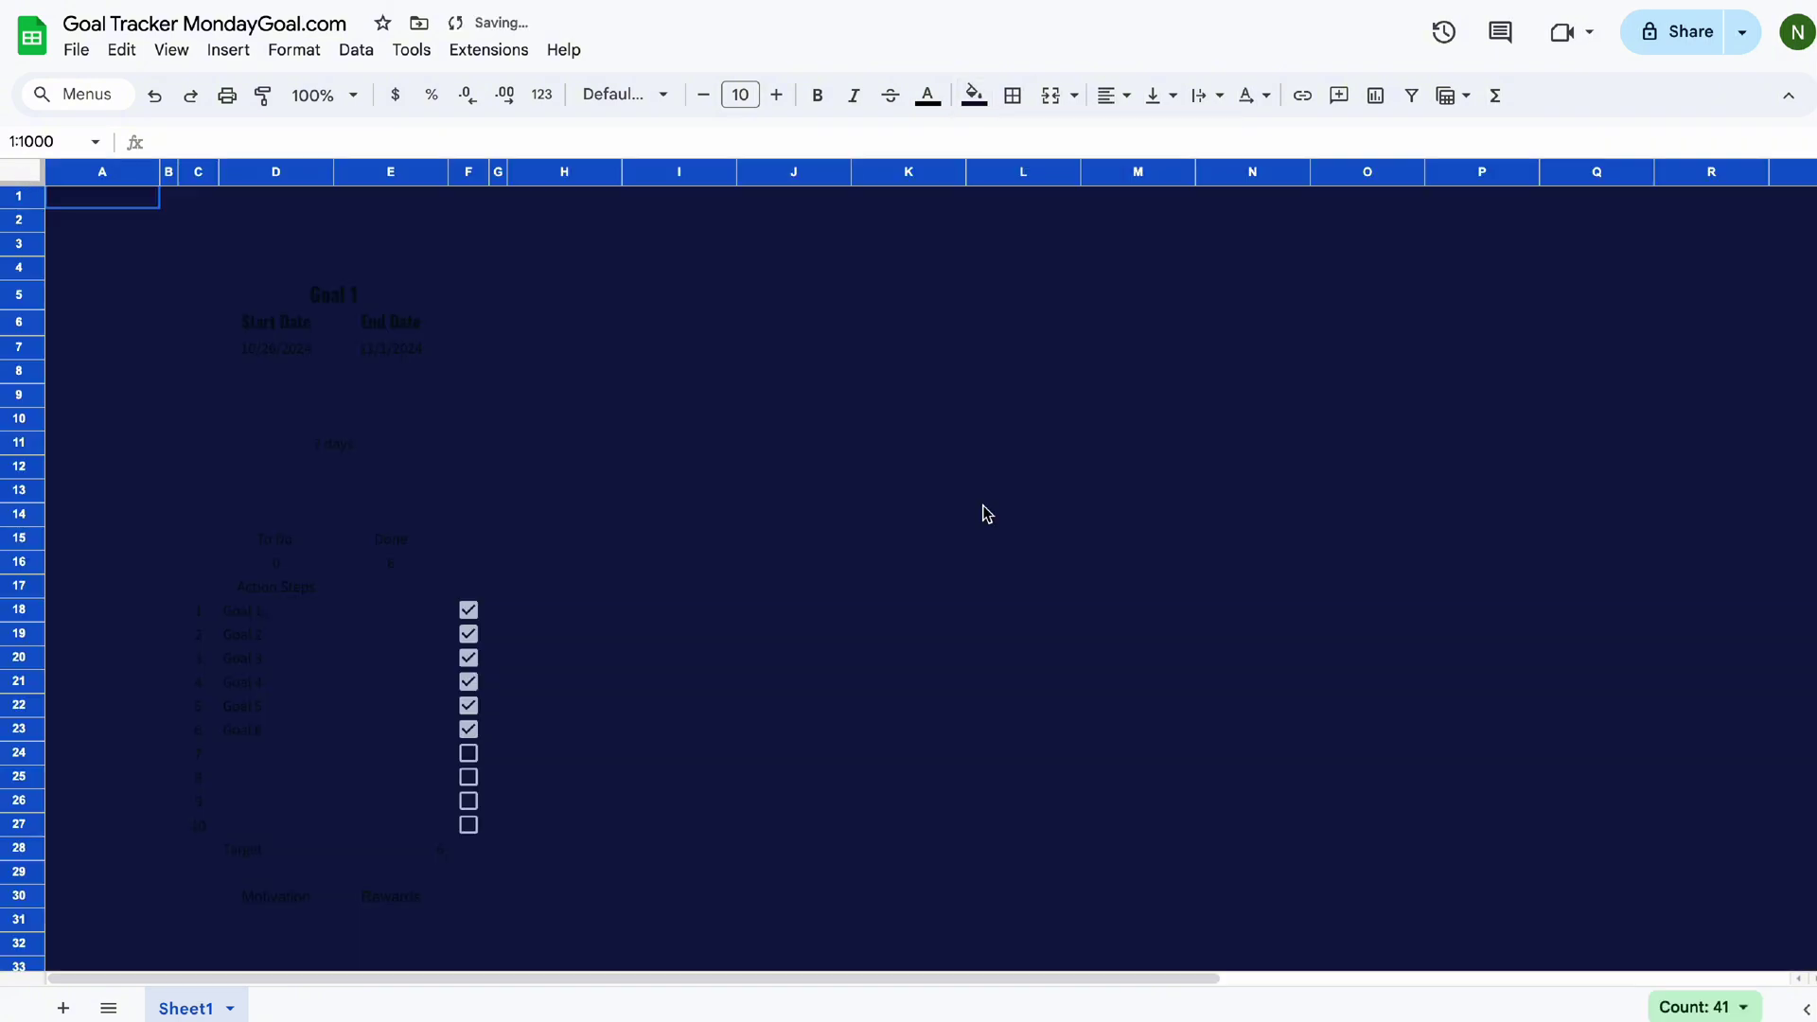
pyautogui.click(781, 538)
# Fill the tracker block B5:G36 with a lighter slate-navy colour as a panel.
pyautogui.moveTo(202, 303); pyautogui.dragTo(507, 946)
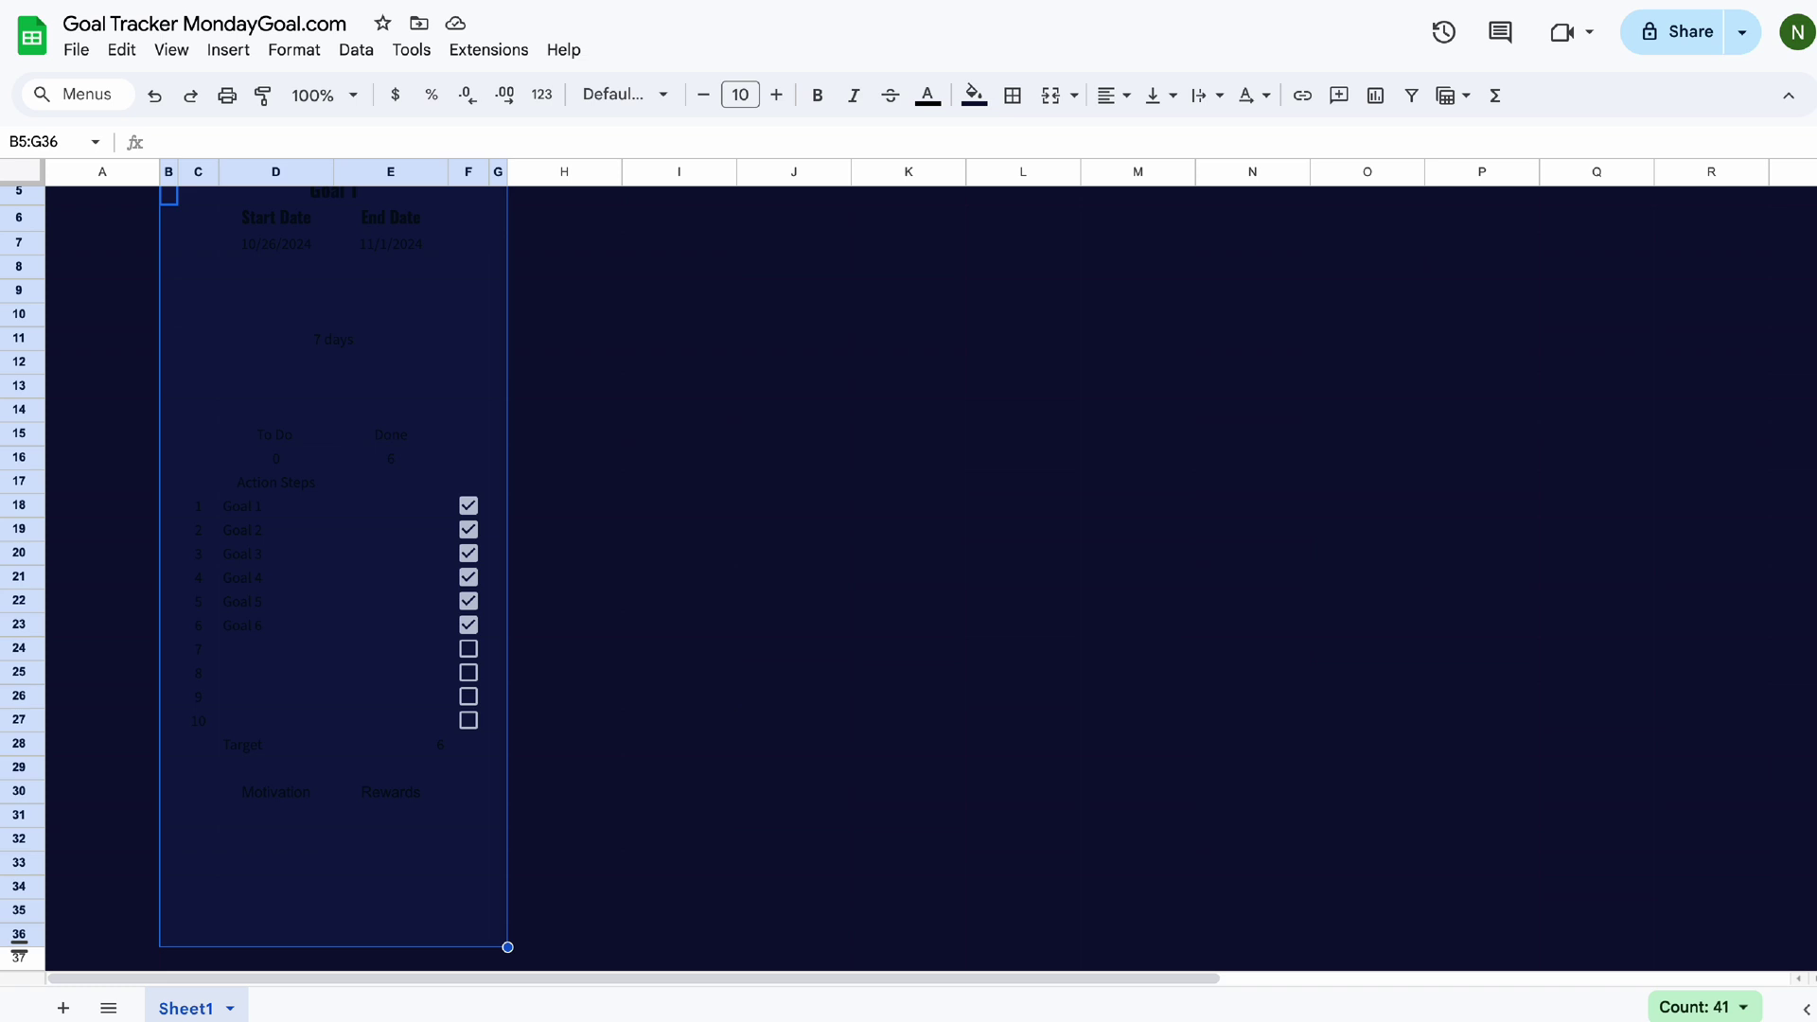
pyautogui.click(973, 94)
pyautogui.click(981, 478)
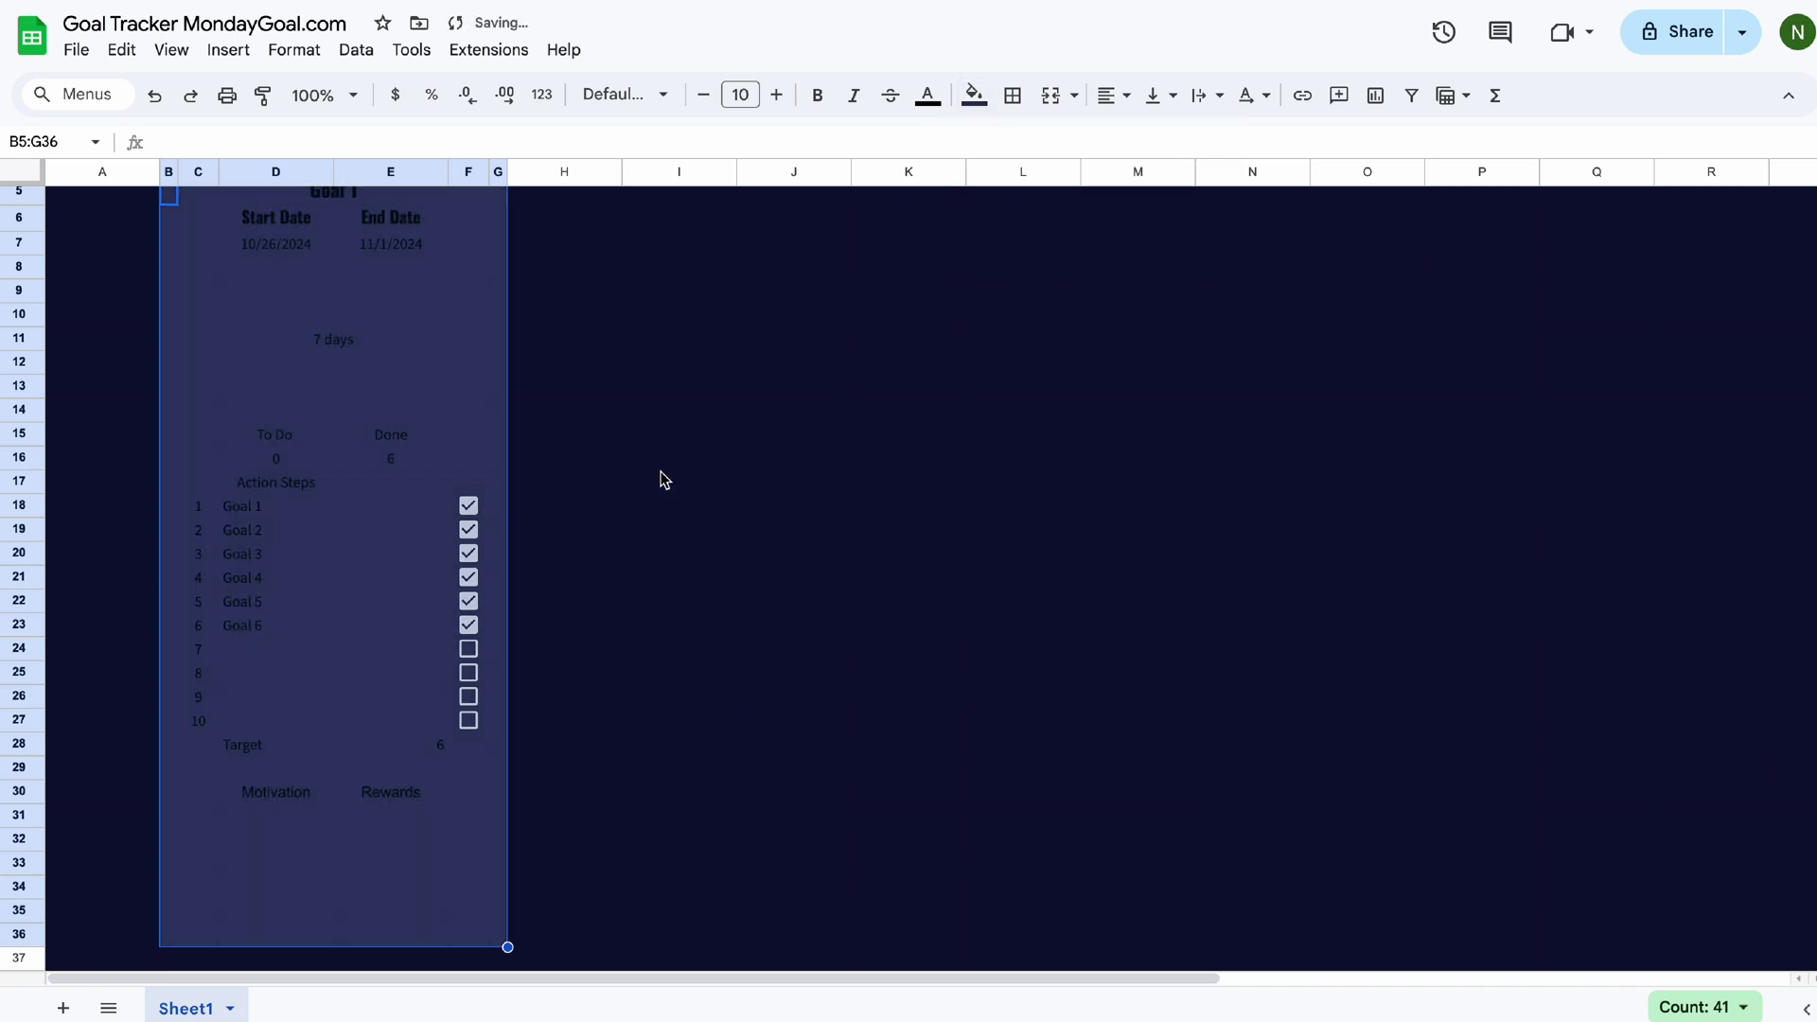
# Set the text colour of the tracker block B5:G36 to white.
pyautogui.scroll(2, 662, 477)
pyautogui.click(927, 94)
pyautogui.click(1159, 175)
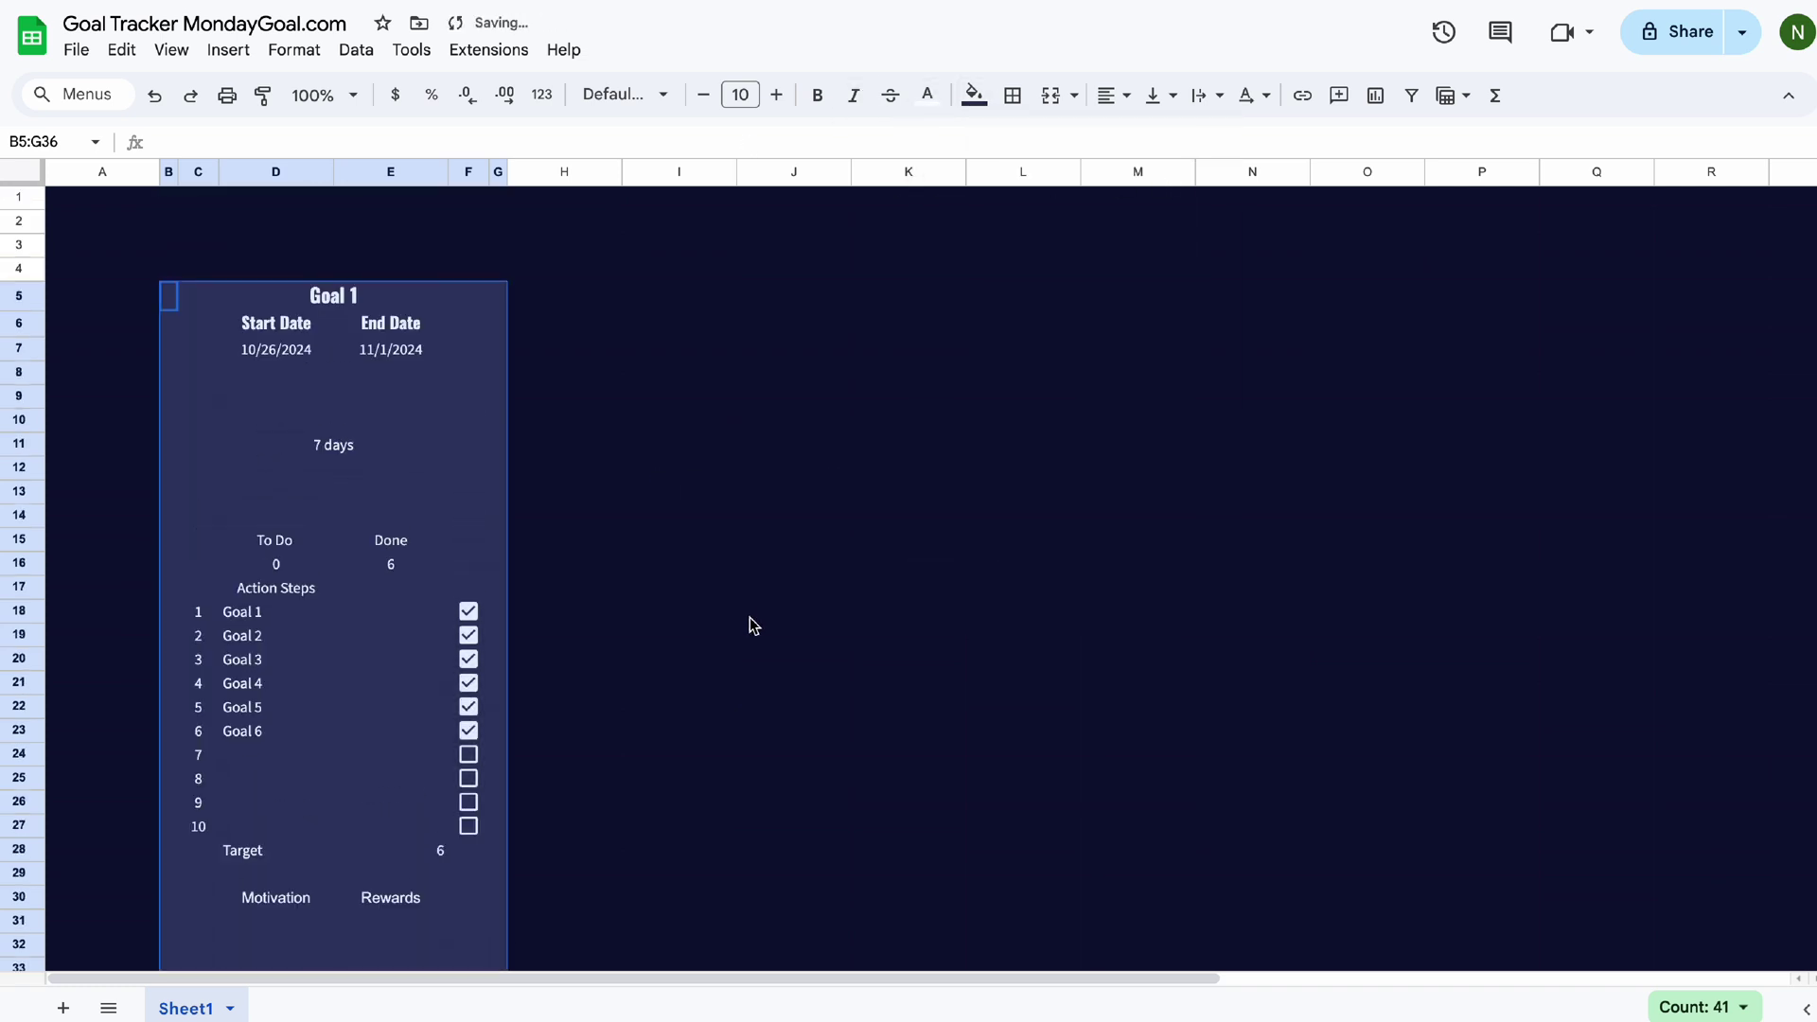
pyautogui.click(748, 617)
# Extend the panel upward by filling B4:G4 with the same slate-navy colour.
pyautogui.moveTo(169, 269); pyautogui.dragTo(498, 269)
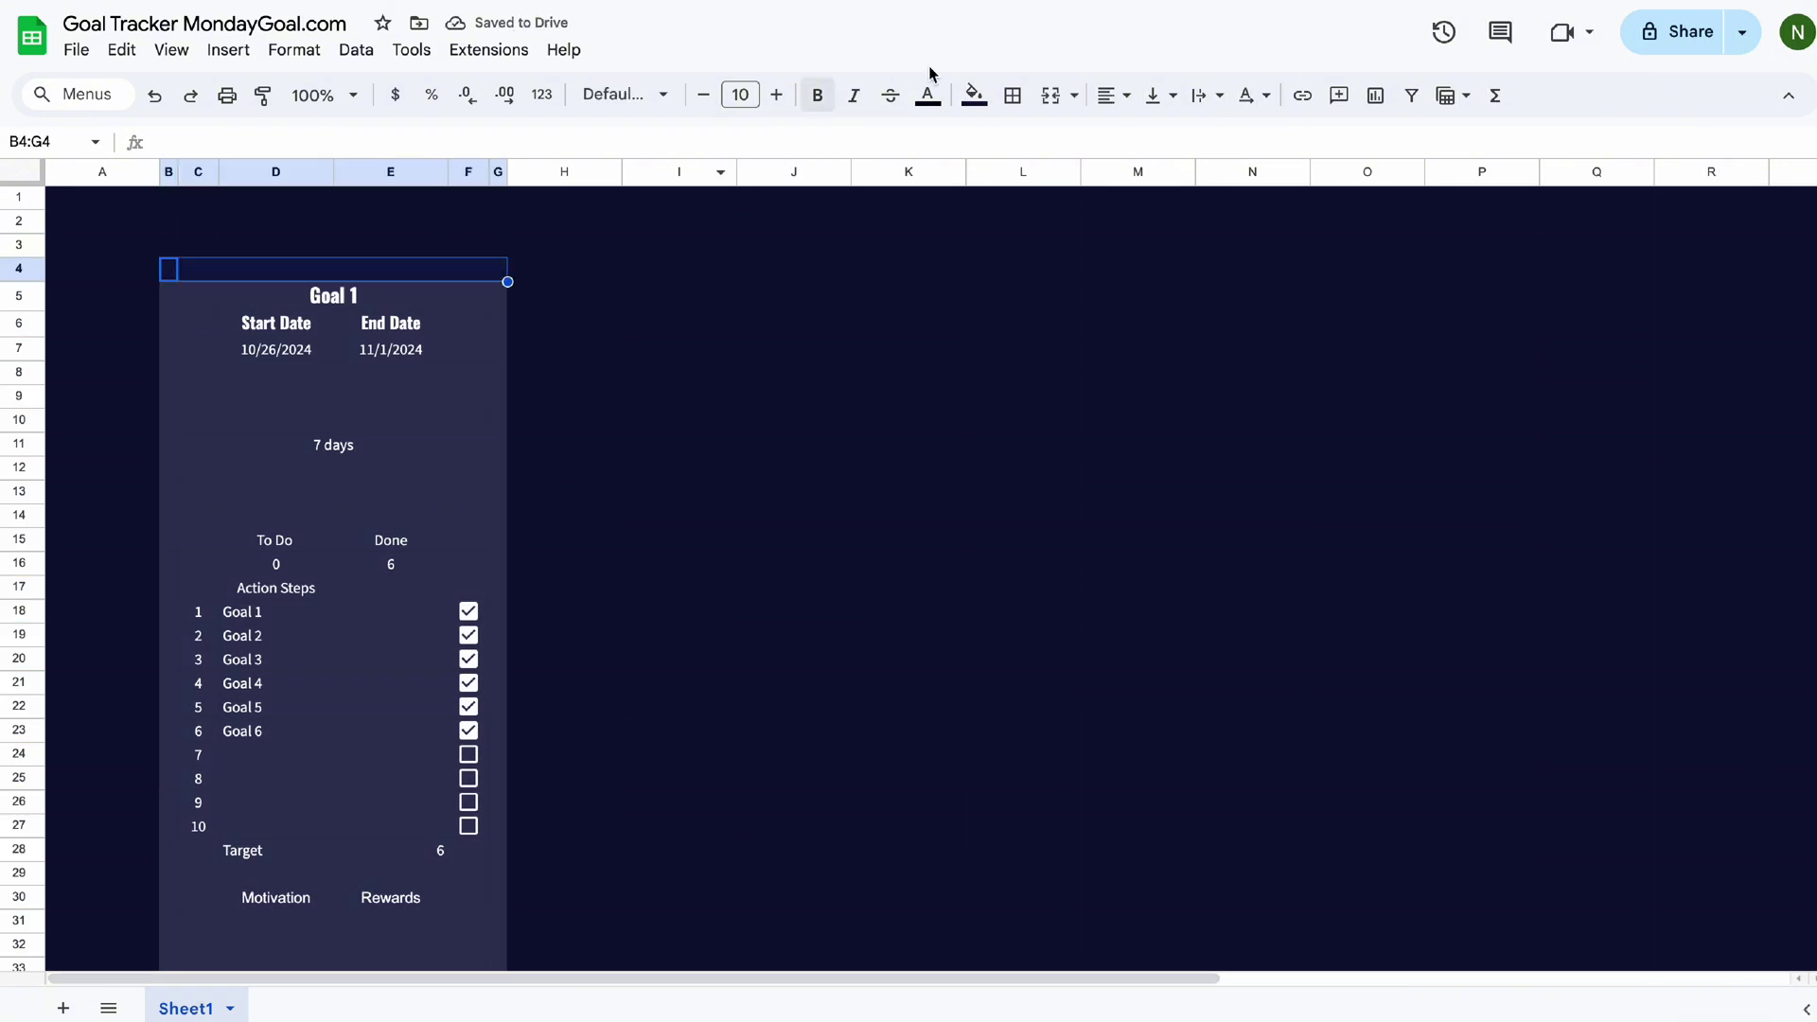
pyautogui.click(974, 95)
pyautogui.click(1005, 476)
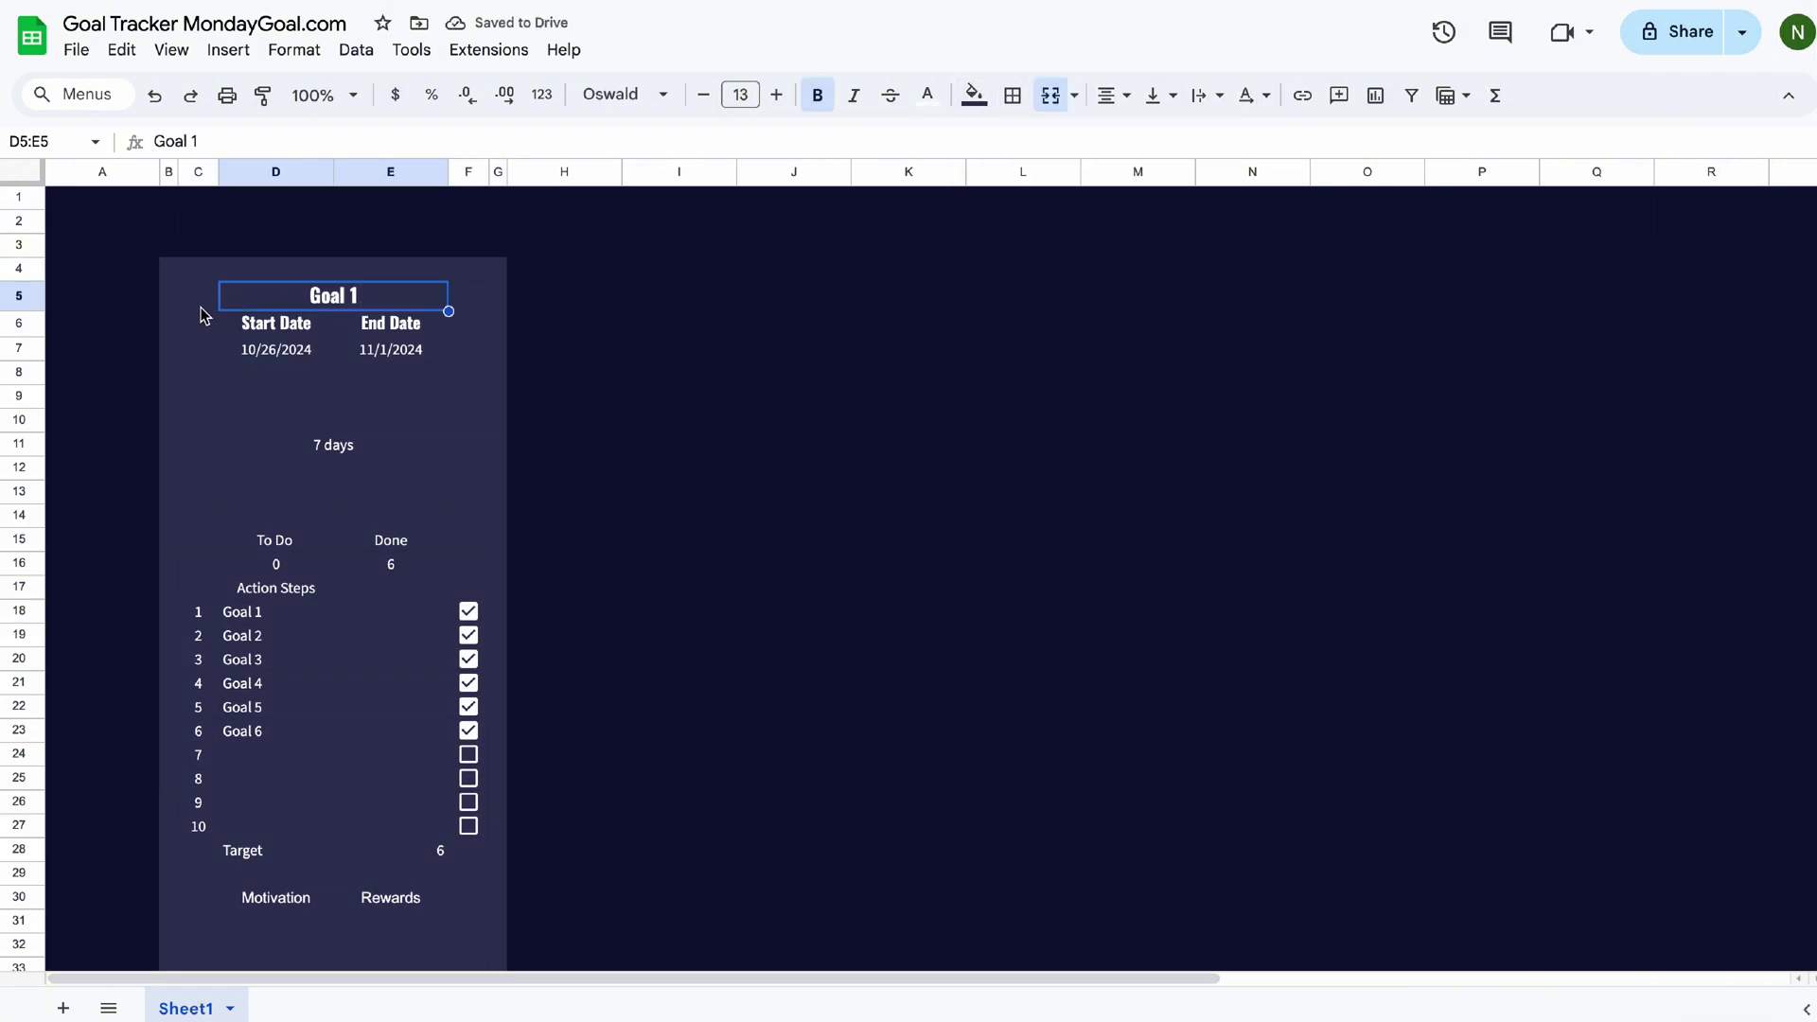
# Fill the Goal 1 title row C5:F5 with orange.
pyautogui.moveTo(201, 307); pyautogui.dragTo(447, 305)
pyautogui.click(974, 94)
pyautogui.click(1006, 480)
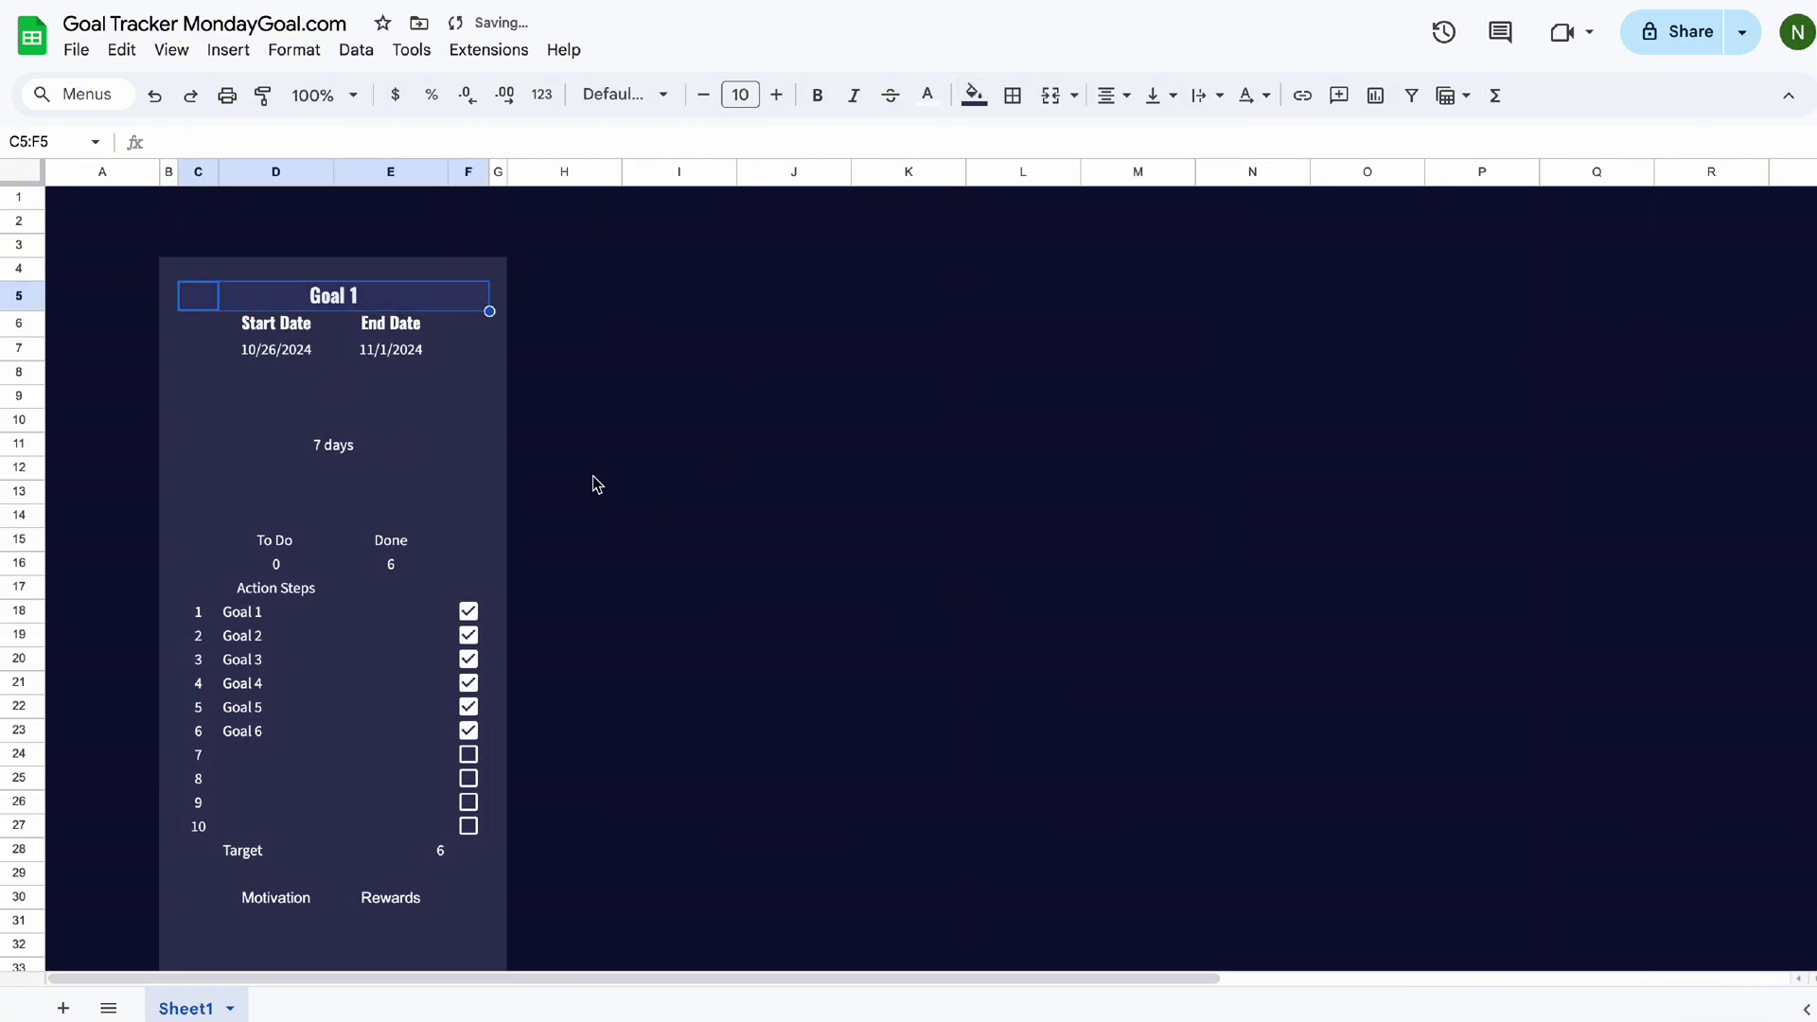
pyautogui.click(973, 94)
pyautogui.click(1027, 478)
pyautogui.moveTo(276, 349); pyautogui.dragTo(447, 358)
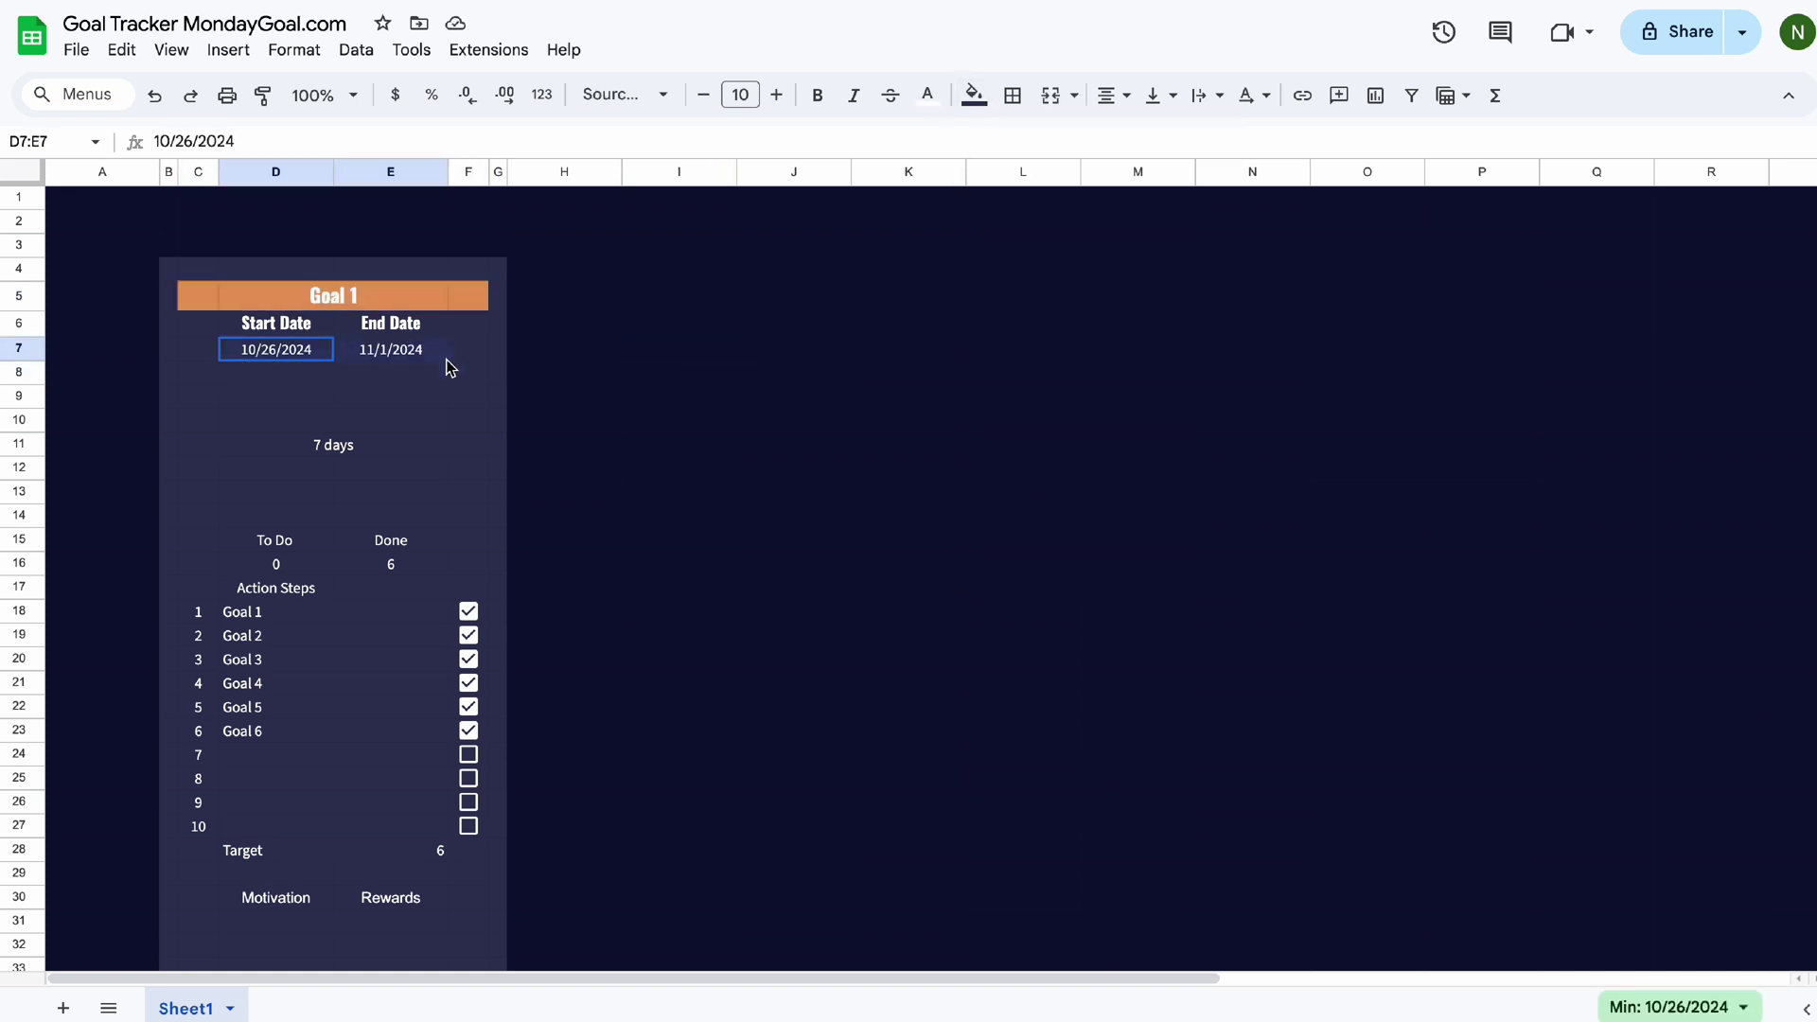
# Center the Action Steps heading and merge C17:F17 into one cell.
pyautogui.moveTo(198, 587); pyautogui.dragTo(468, 588)
pyautogui.click(1112, 95)
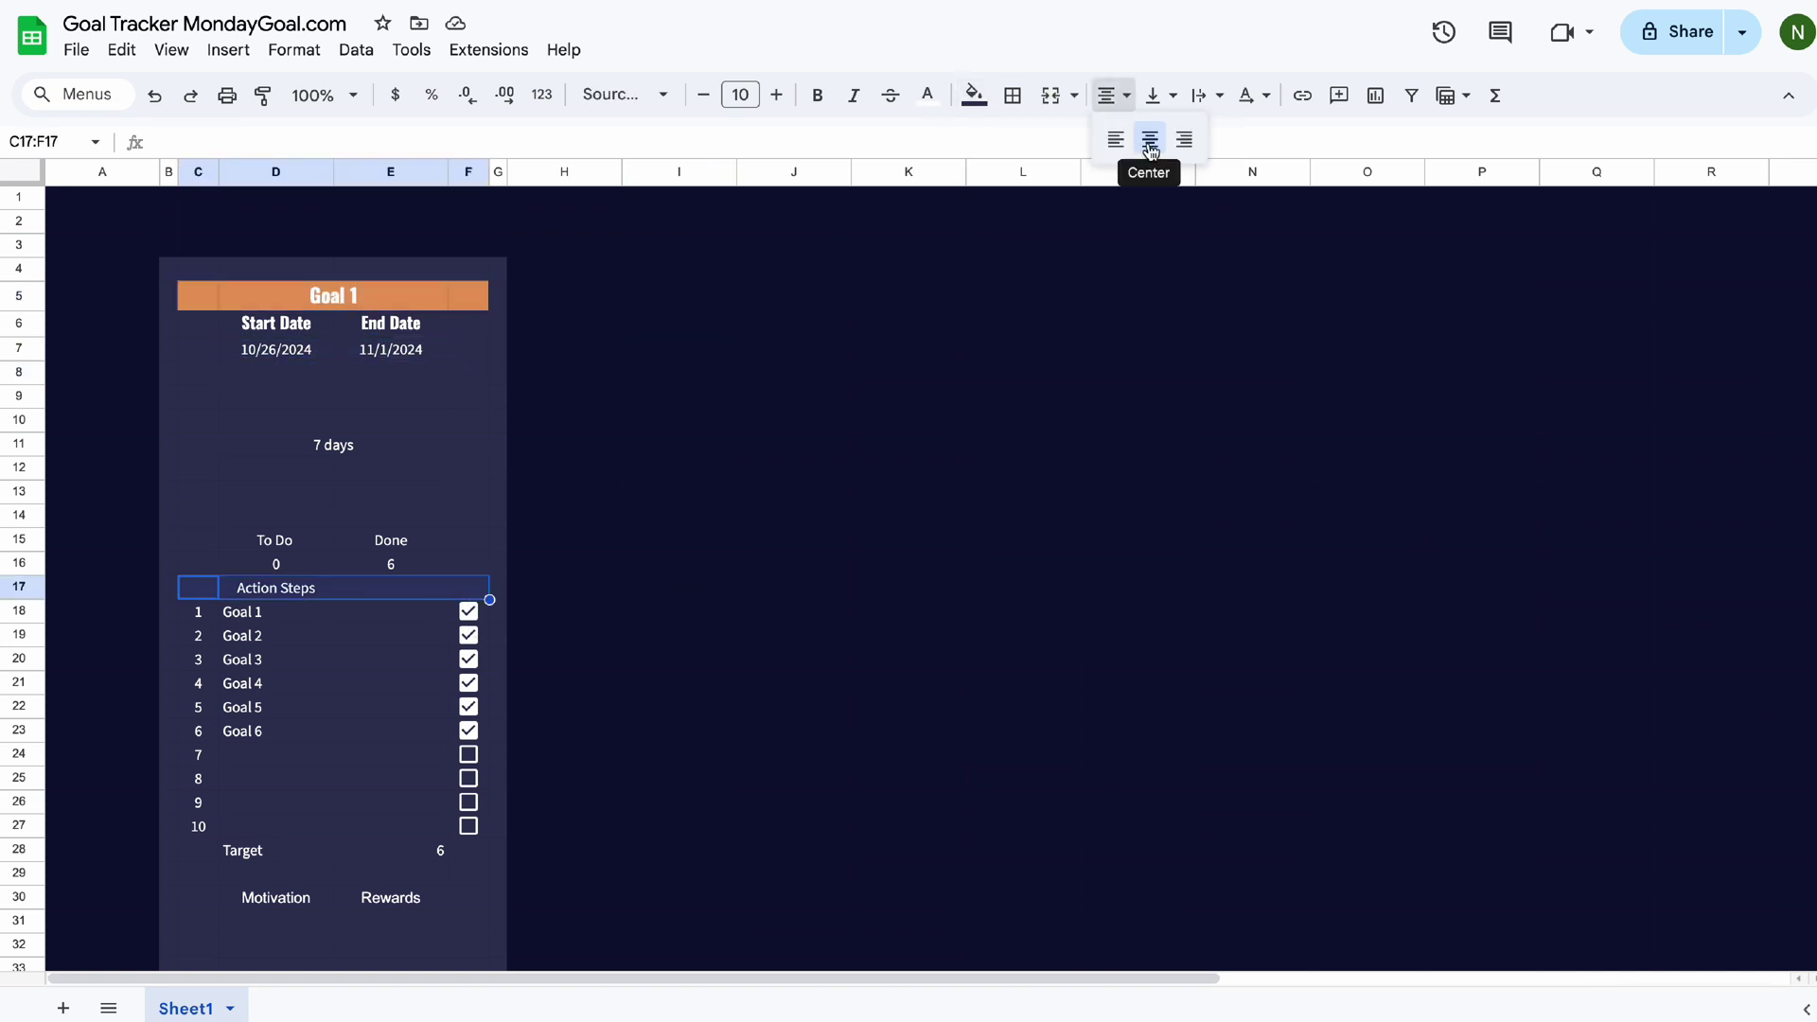
pyautogui.click(1147, 139)
pyautogui.click(1050, 96)
# Style the merged Action Steps heading with the Oswald font and the same orange fill as the title.
pyautogui.click(624, 94)
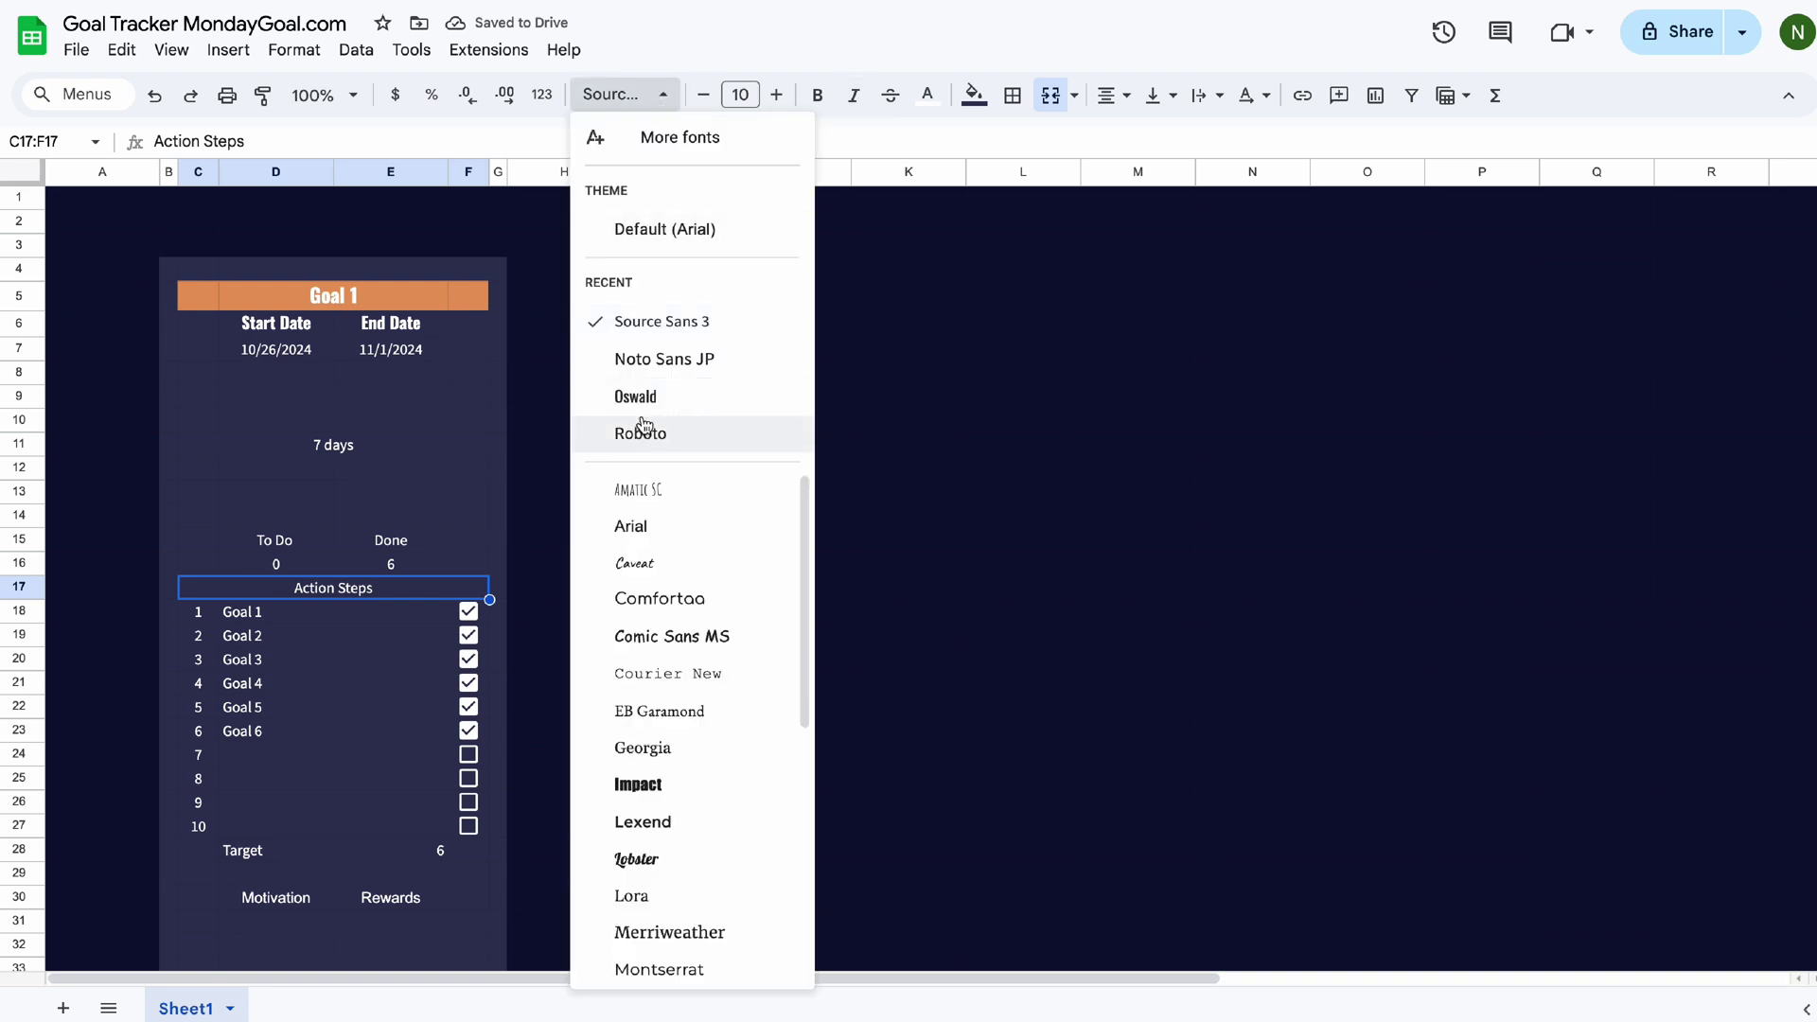
pyautogui.click(641, 414)
pyautogui.click(974, 95)
pyautogui.click(1027, 478)
pyautogui.click(864, 609)
# Add an orange border along the top edge of the To Do and Done labels in D15:E15.
pyautogui.moveTo(246, 540); pyautogui.dragTo(390, 539)
pyautogui.click(1013, 95)
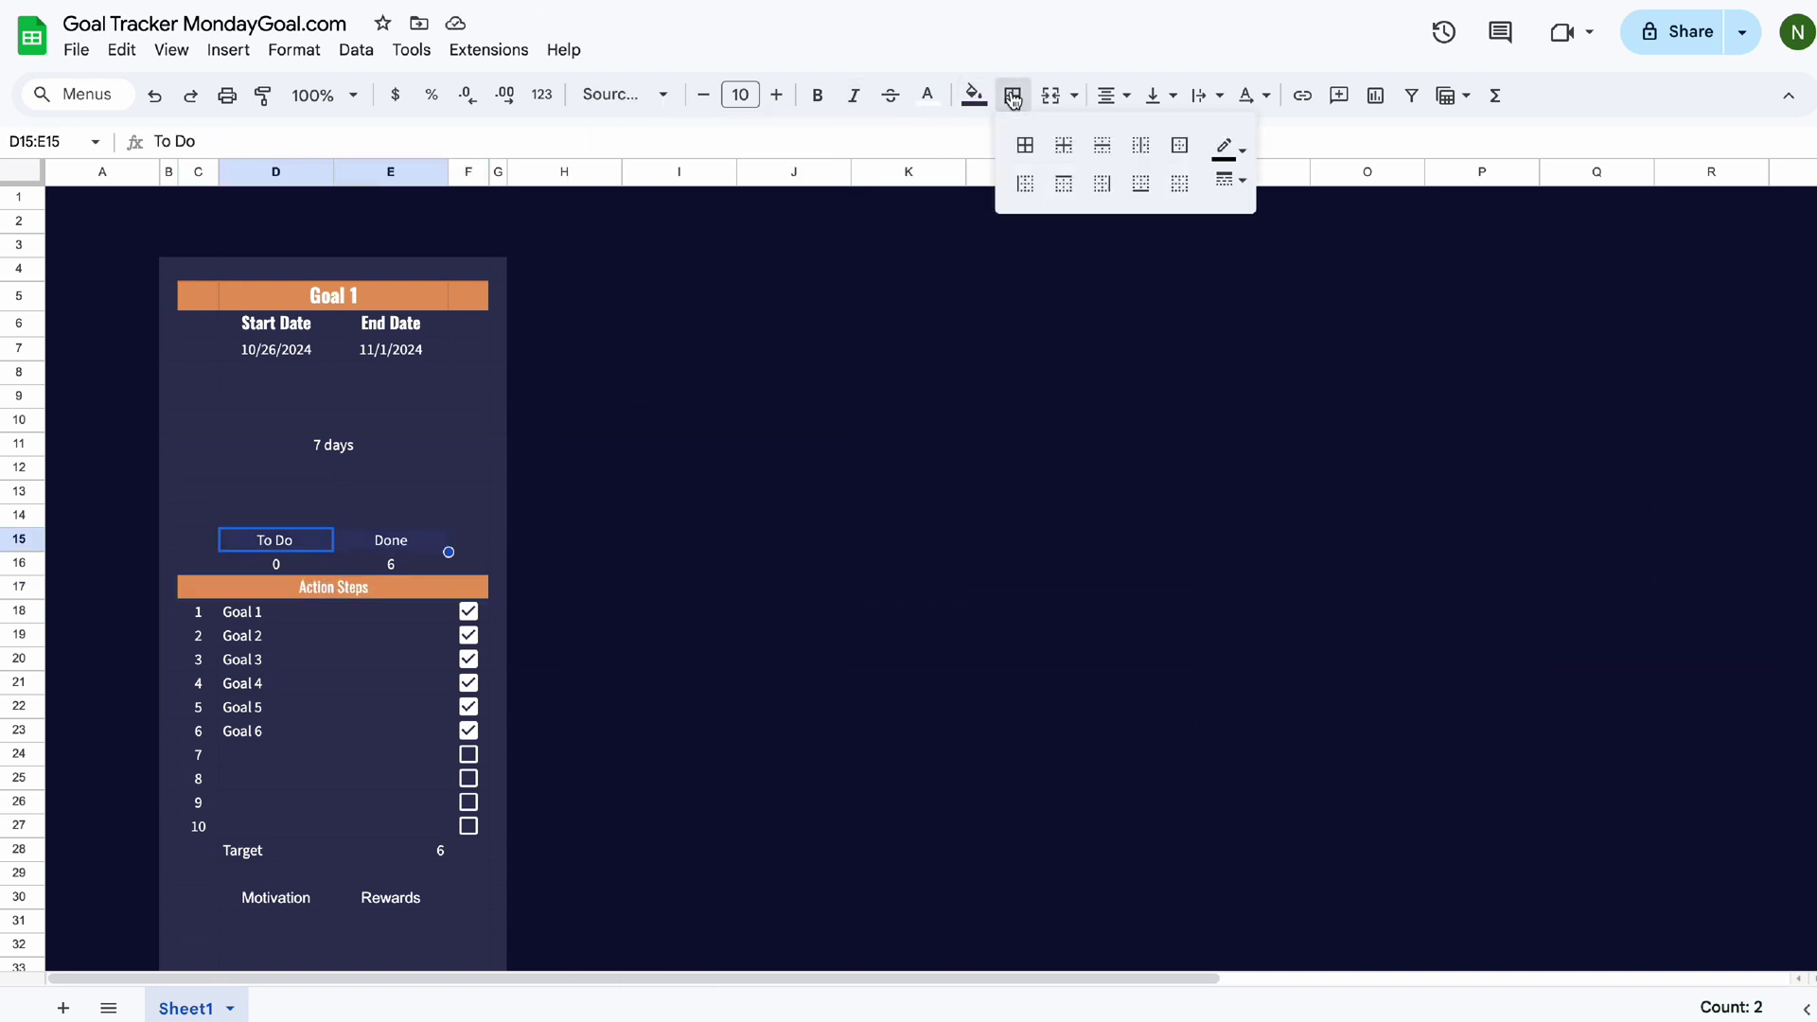
pyautogui.click(1230, 179)
pyautogui.click(1283, 221)
pyautogui.click(1229, 149)
pyautogui.click(1271, 529)
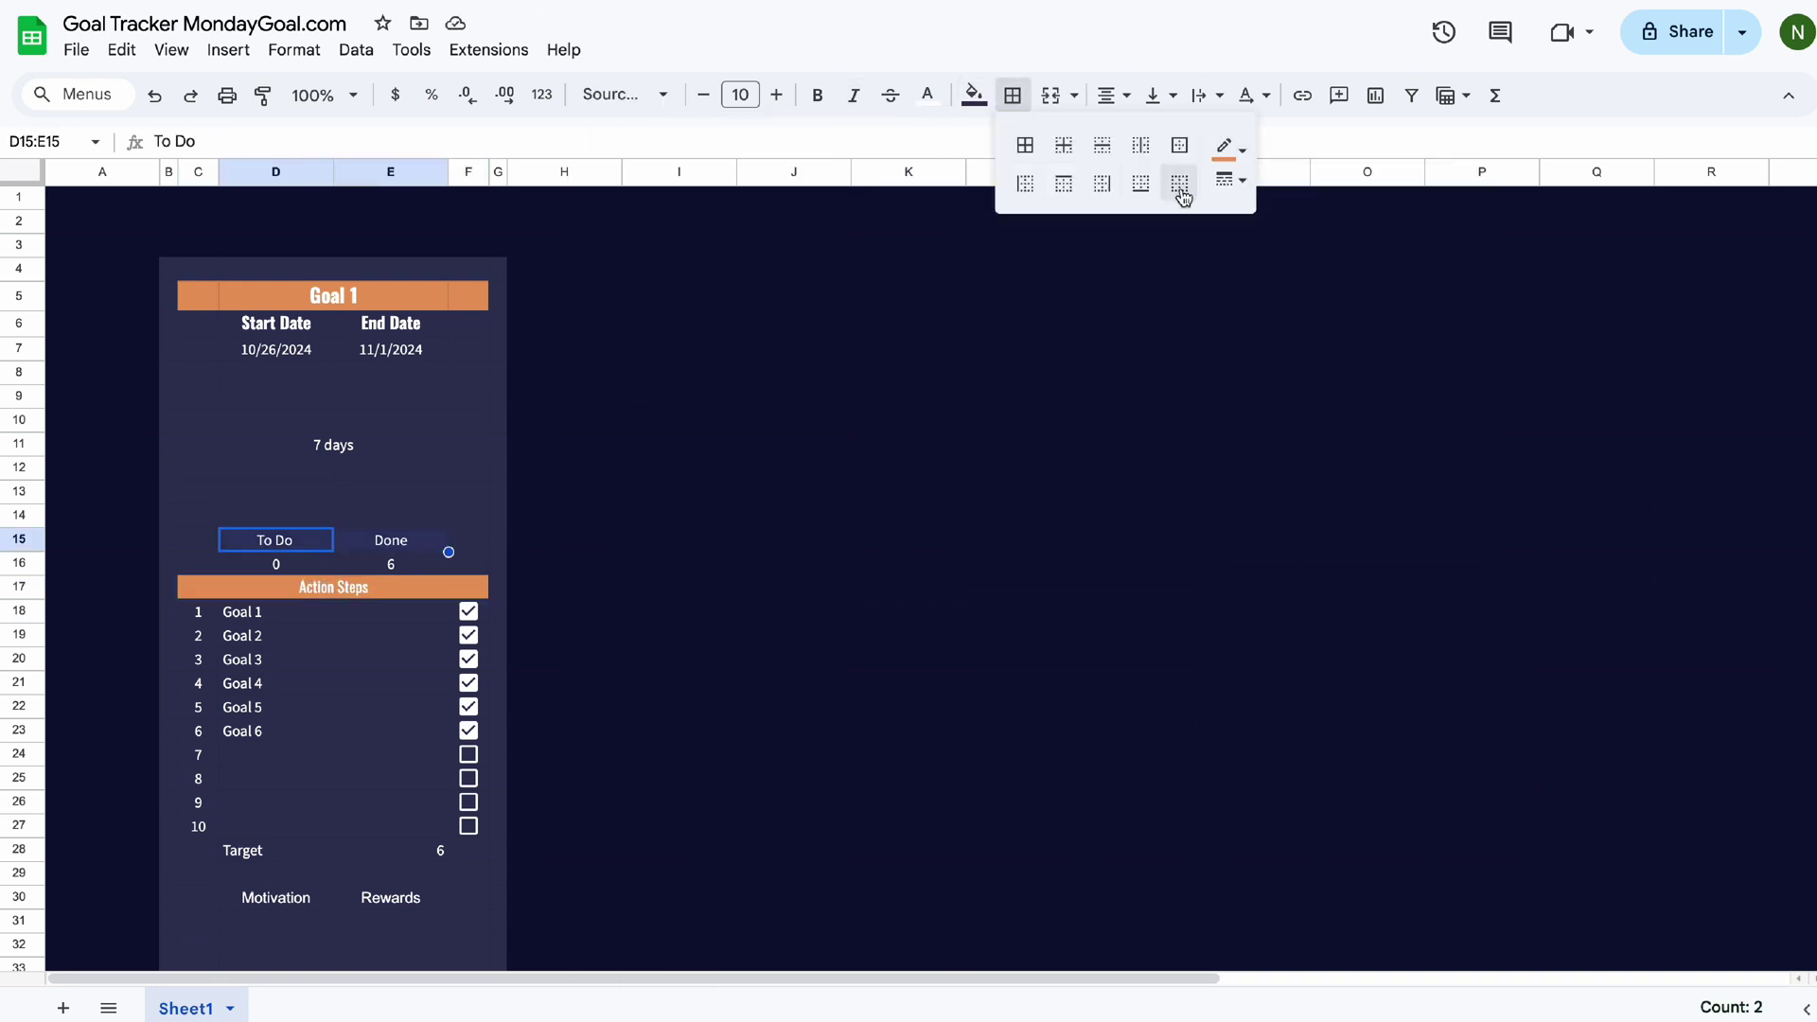
pyautogui.click(398, 674)
# Set the To Do and Done labels in D15:E15 to bold Oswald and increase their font size by one.
pyautogui.moveTo(282, 537); pyautogui.dragTo(389, 540)
pyautogui.click(624, 95)
pyautogui.click(641, 415)
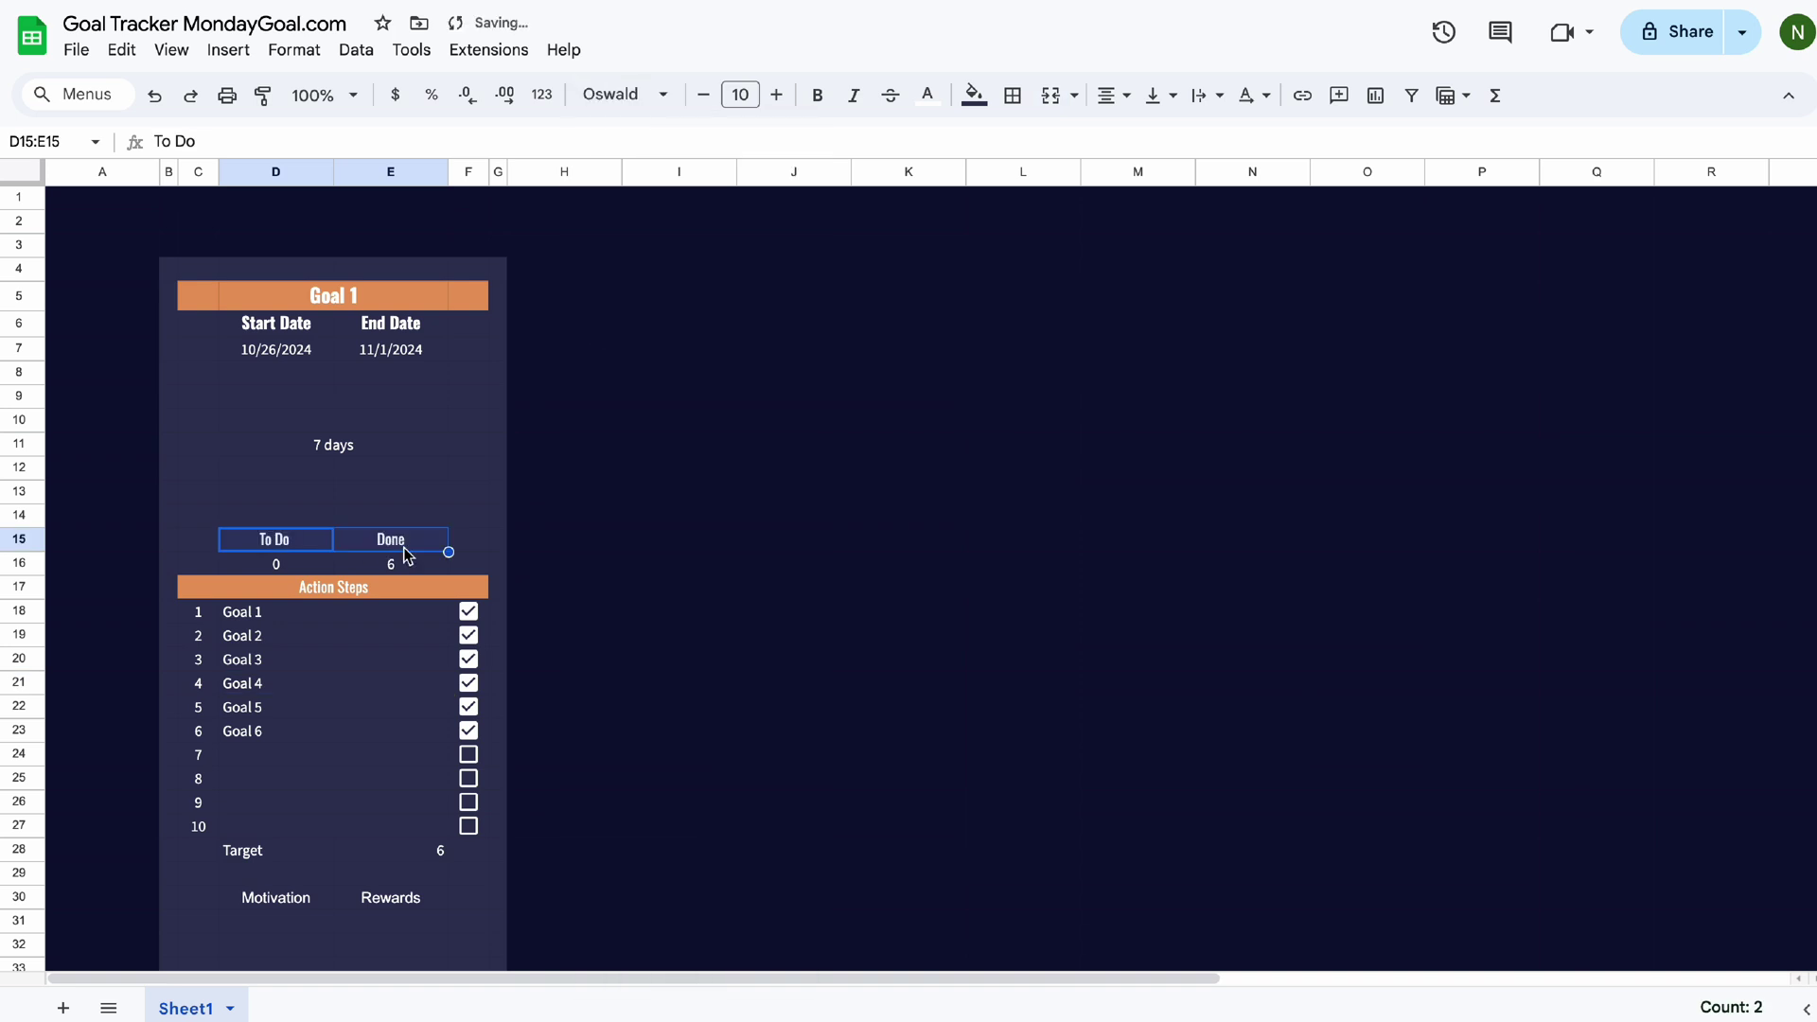
pyautogui.click(777, 99)
pyautogui.click(378, 731)
# Make the To Do and Done counts in D16:E16 bold.
pyautogui.moveTo(274, 565); pyautogui.dragTo(390, 565)
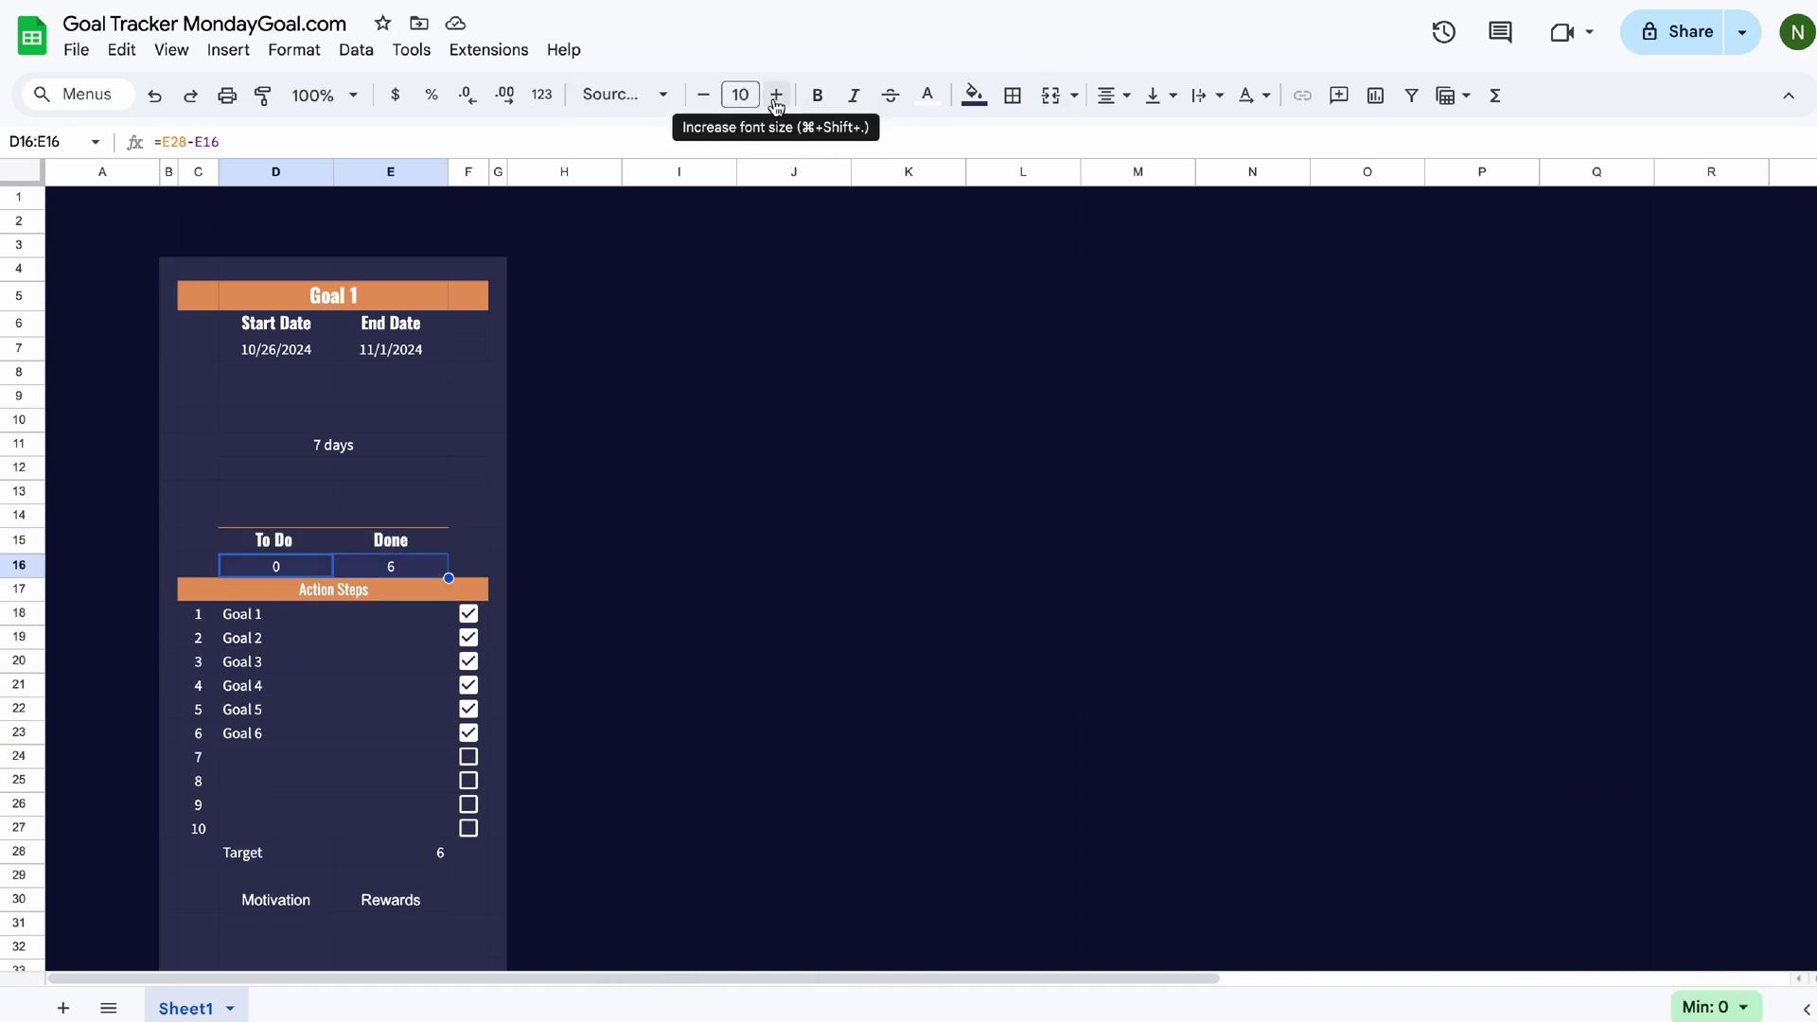
pyautogui.press('super+b')
pyautogui.click(678, 755)
# Set the Target, Motivation and Rewards labels to Oswald and increase their font size.
pyautogui.moveTo(276, 854); pyautogui.dragTo(468, 848)
pyautogui.scroll(-1, 284, 858)
pyautogui.click(662, 95)
pyautogui.click(684, 328)
pyautogui.click(390, 846)
pyautogui.click(665, 99)
pyautogui.click(639, 324)
pyautogui.click(775, 95)
# Fill the Motivation and Rewards heading row C30:F30 with the title's orange.
pyautogui.click(409, 851)
pyautogui.click(974, 95)
pyautogui.click(999, 470)
pyautogui.scroll(1, 511, 903)
# Merge C31:D31 under Motivation and copy the merged cell down through row 35.
pyautogui.scroll(-2, 511, 904)
pyautogui.moveTo(197, 815); pyautogui.dragTo(276, 816)
pyautogui.click(1049, 96)
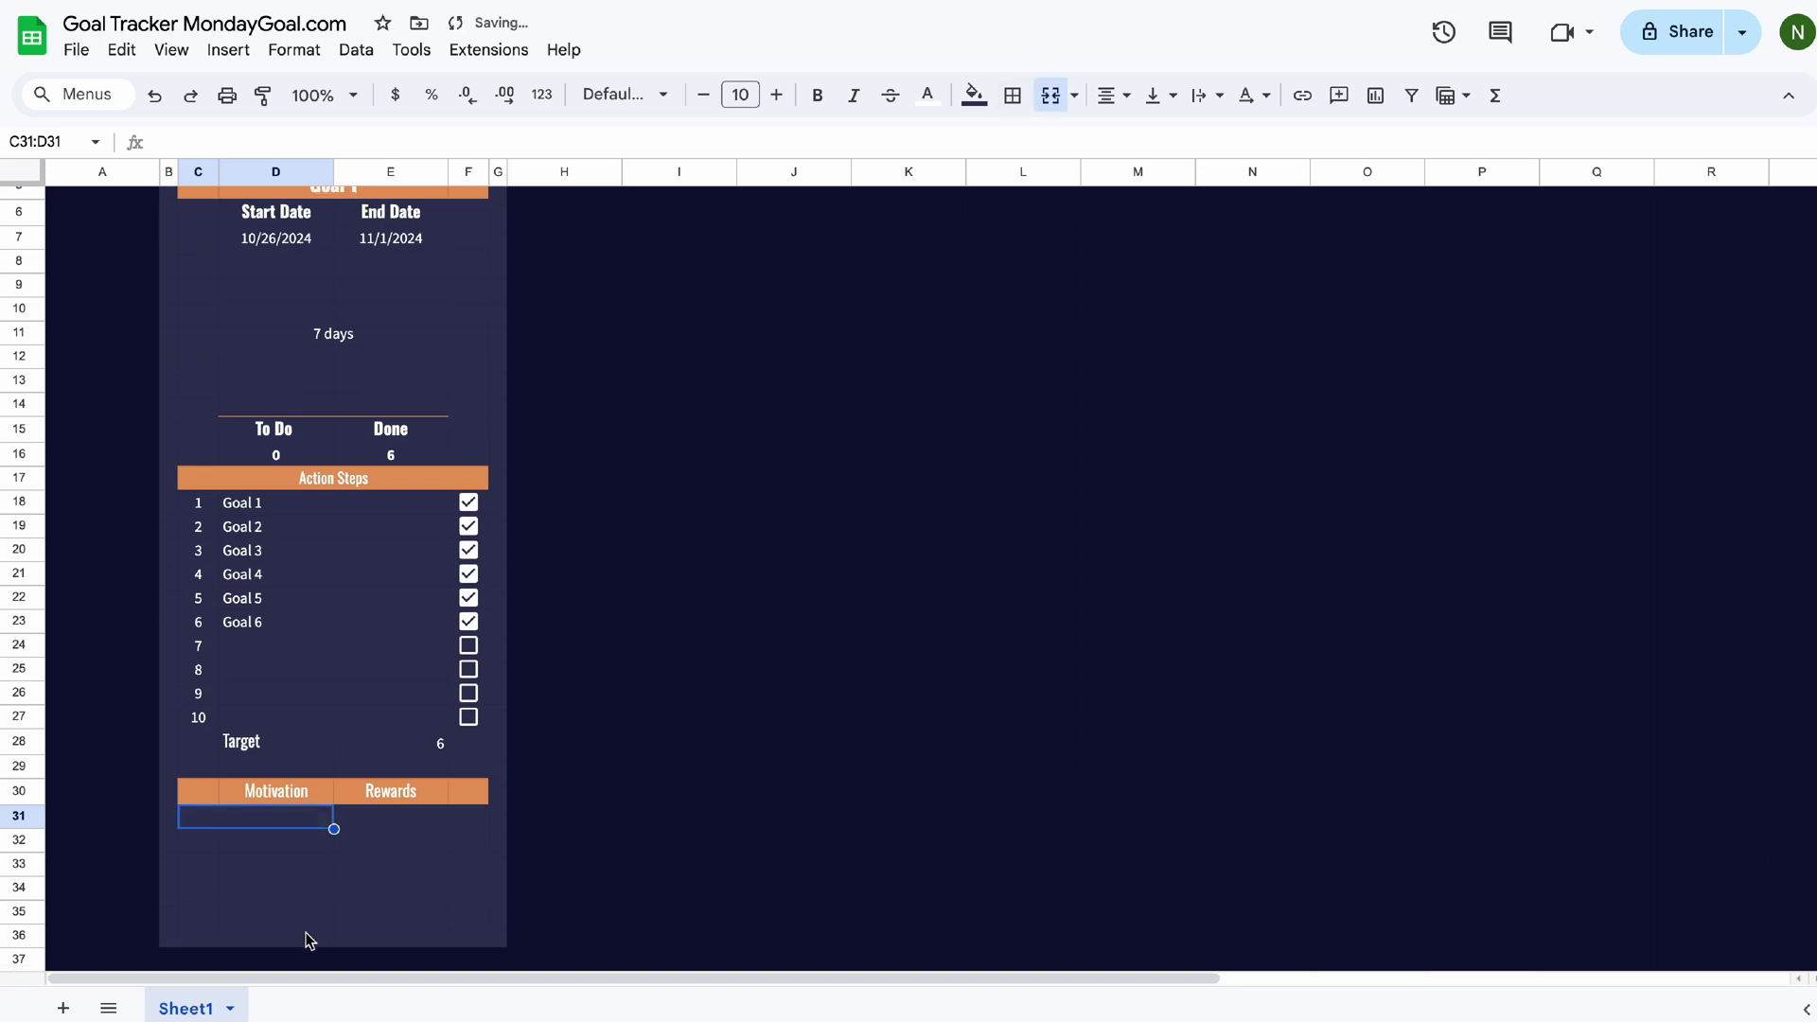
pyautogui.scroll(-2, 305, 935)
pyautogui.moveTo(334, 670); pyautogui.dragTo(332, 757)
# Merge E31:F31 under Rewards and copy the merged cell down through row 35.
pyautogui.moveTo(405, 660); pyautogui.dragTo(468, 662)
pyautogui.click(1013, 96)
pyautogui.click(1054, 97)
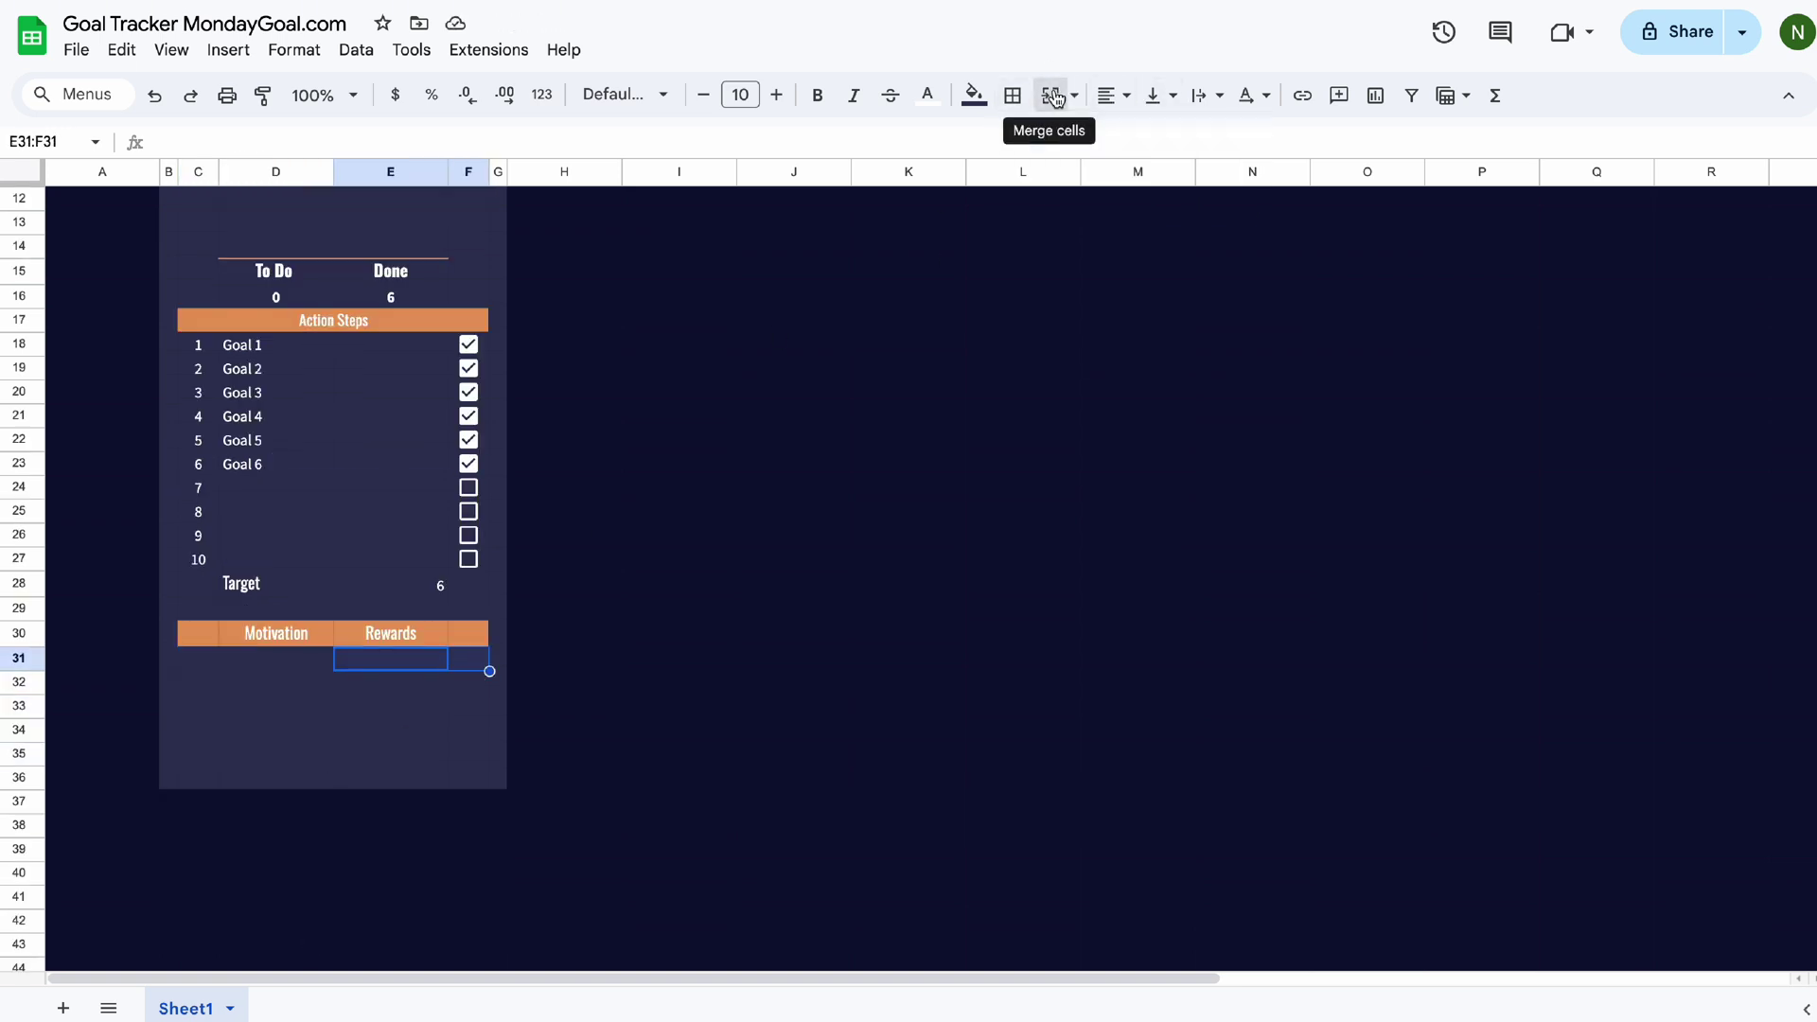
pyautogui.click(1055, 97)
pyautogui.keyDown('shift'); pyautogui.click(487, 750); pyautogui.keyUp('shift')
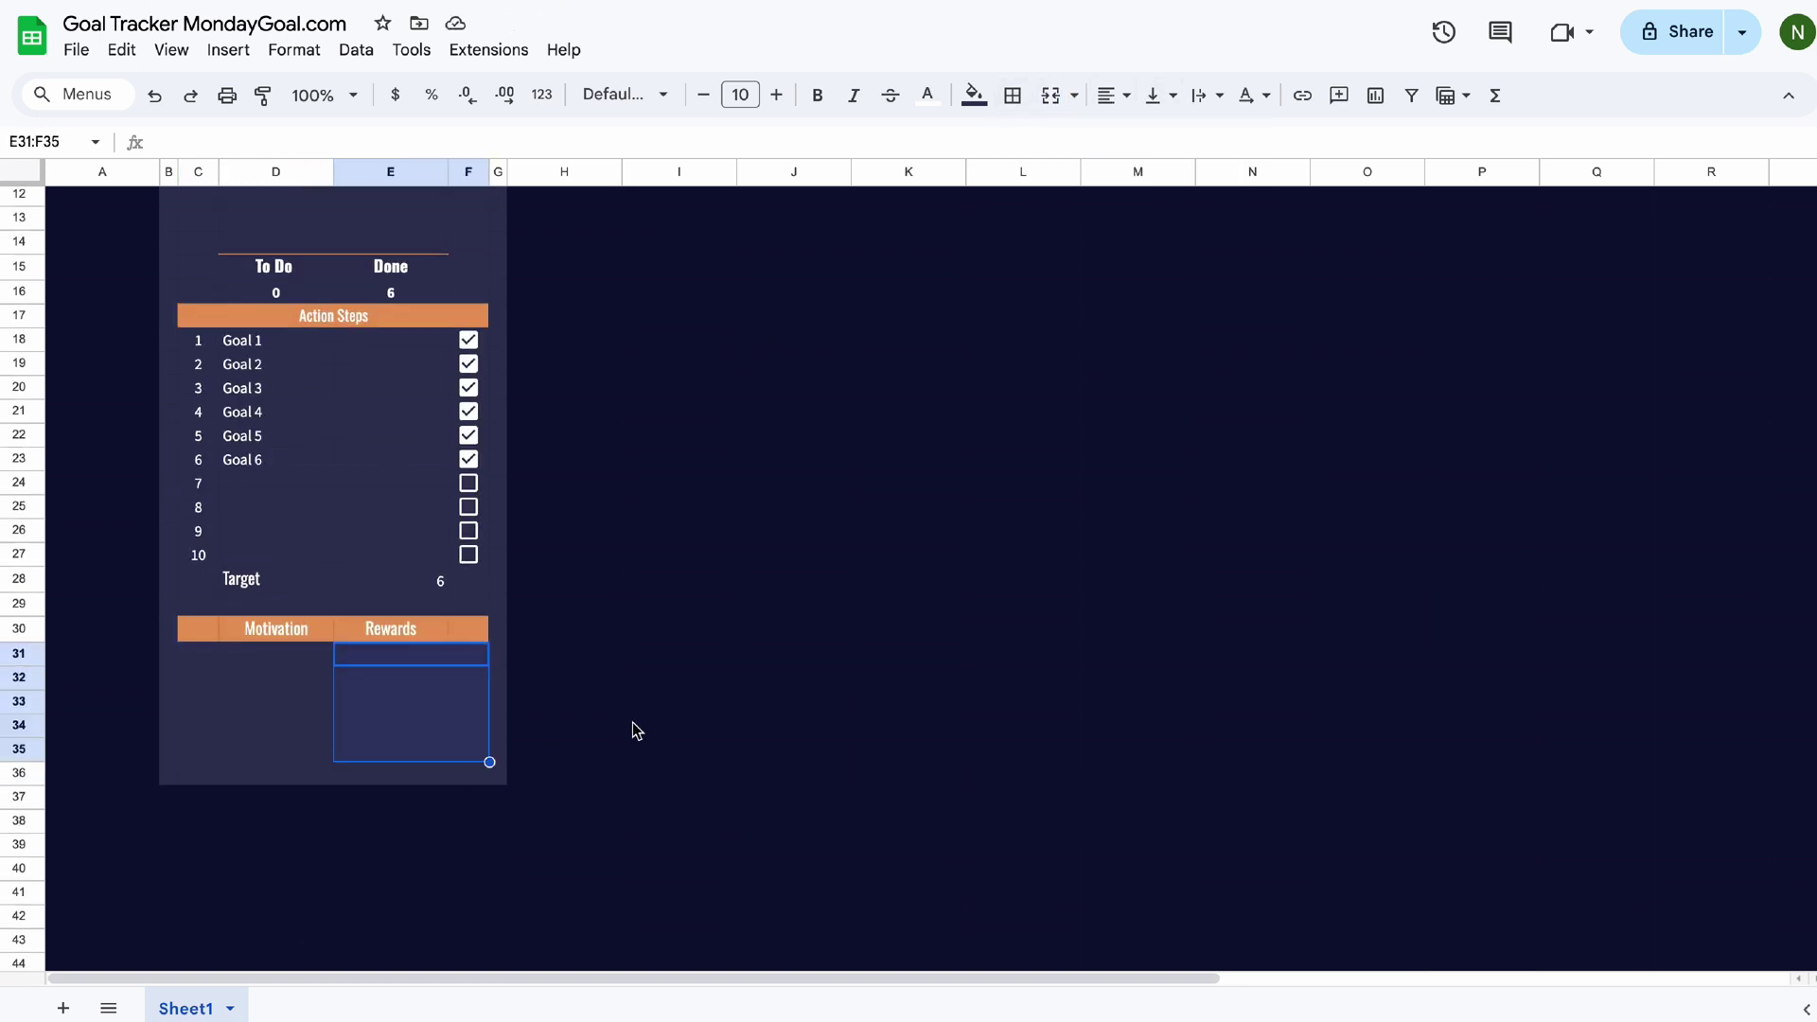
# Set the text and checkbox colour of the action step rows C18:F27 to the copied custom purple.
pyautogui.moveTo(198, 340); pyautogui.dragTo(465, 559)
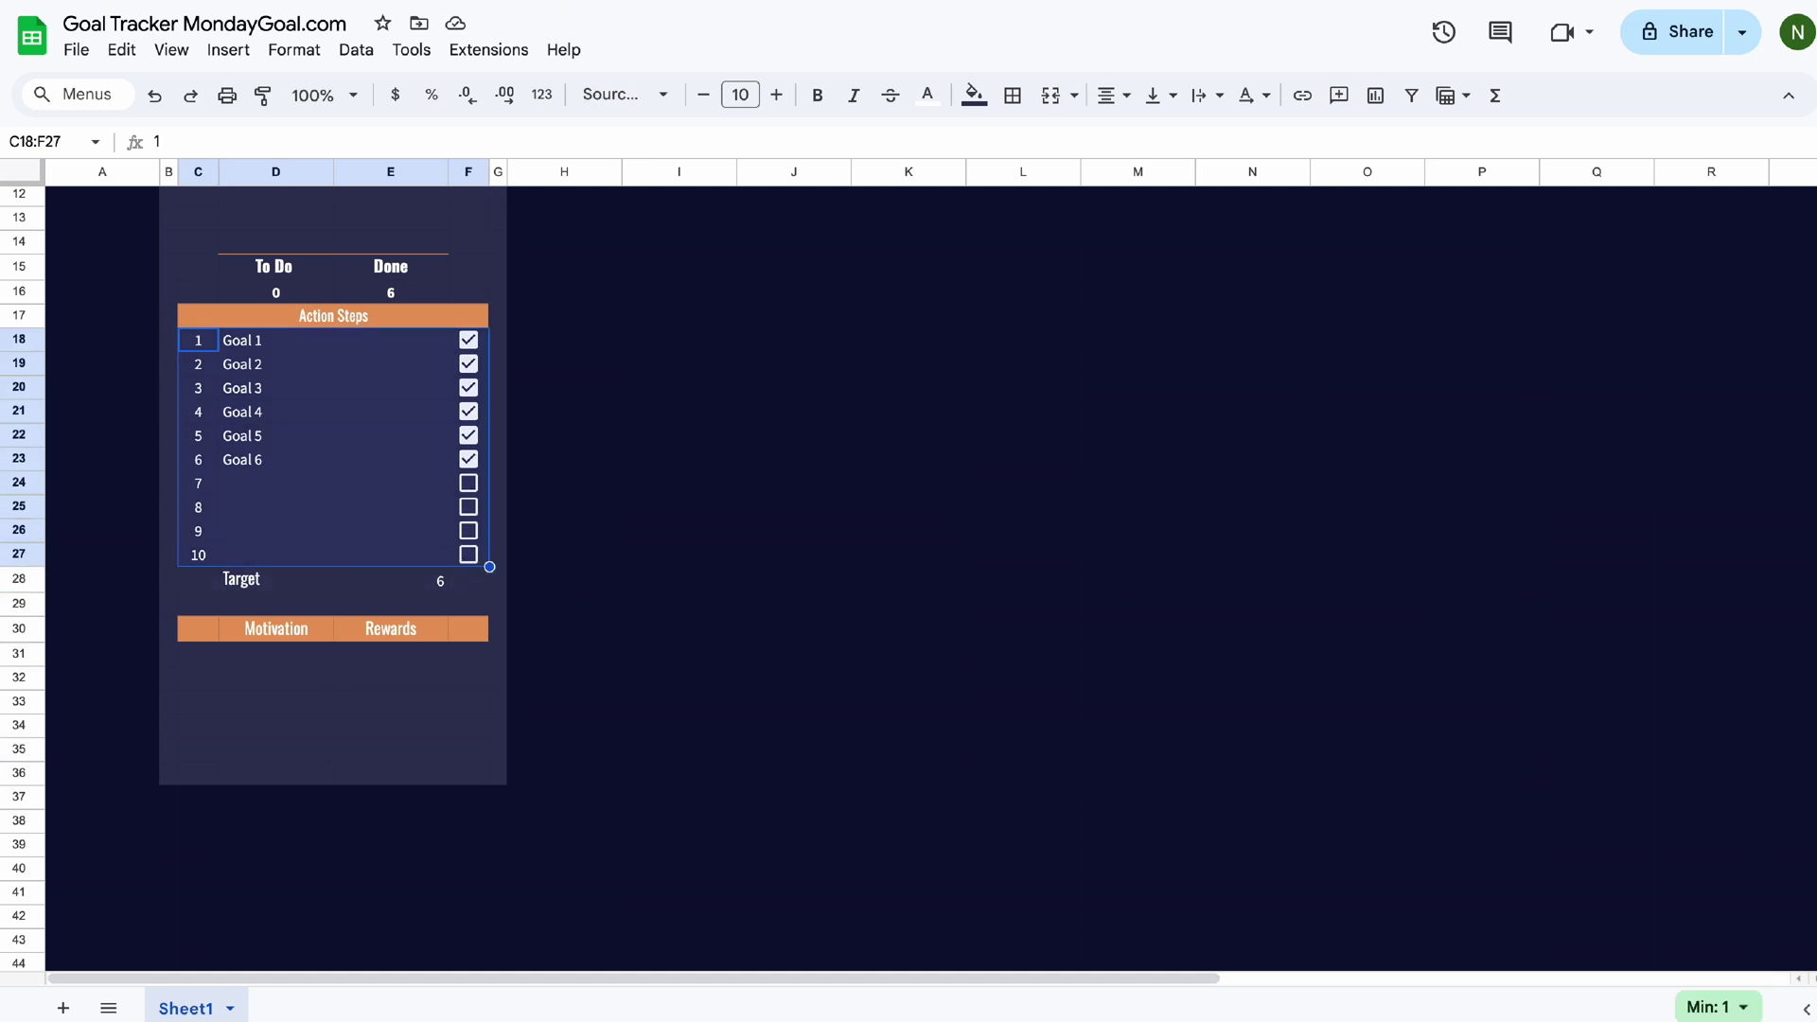
pyautogui.click(928, 94)
pyautogui.click(1006, 478)
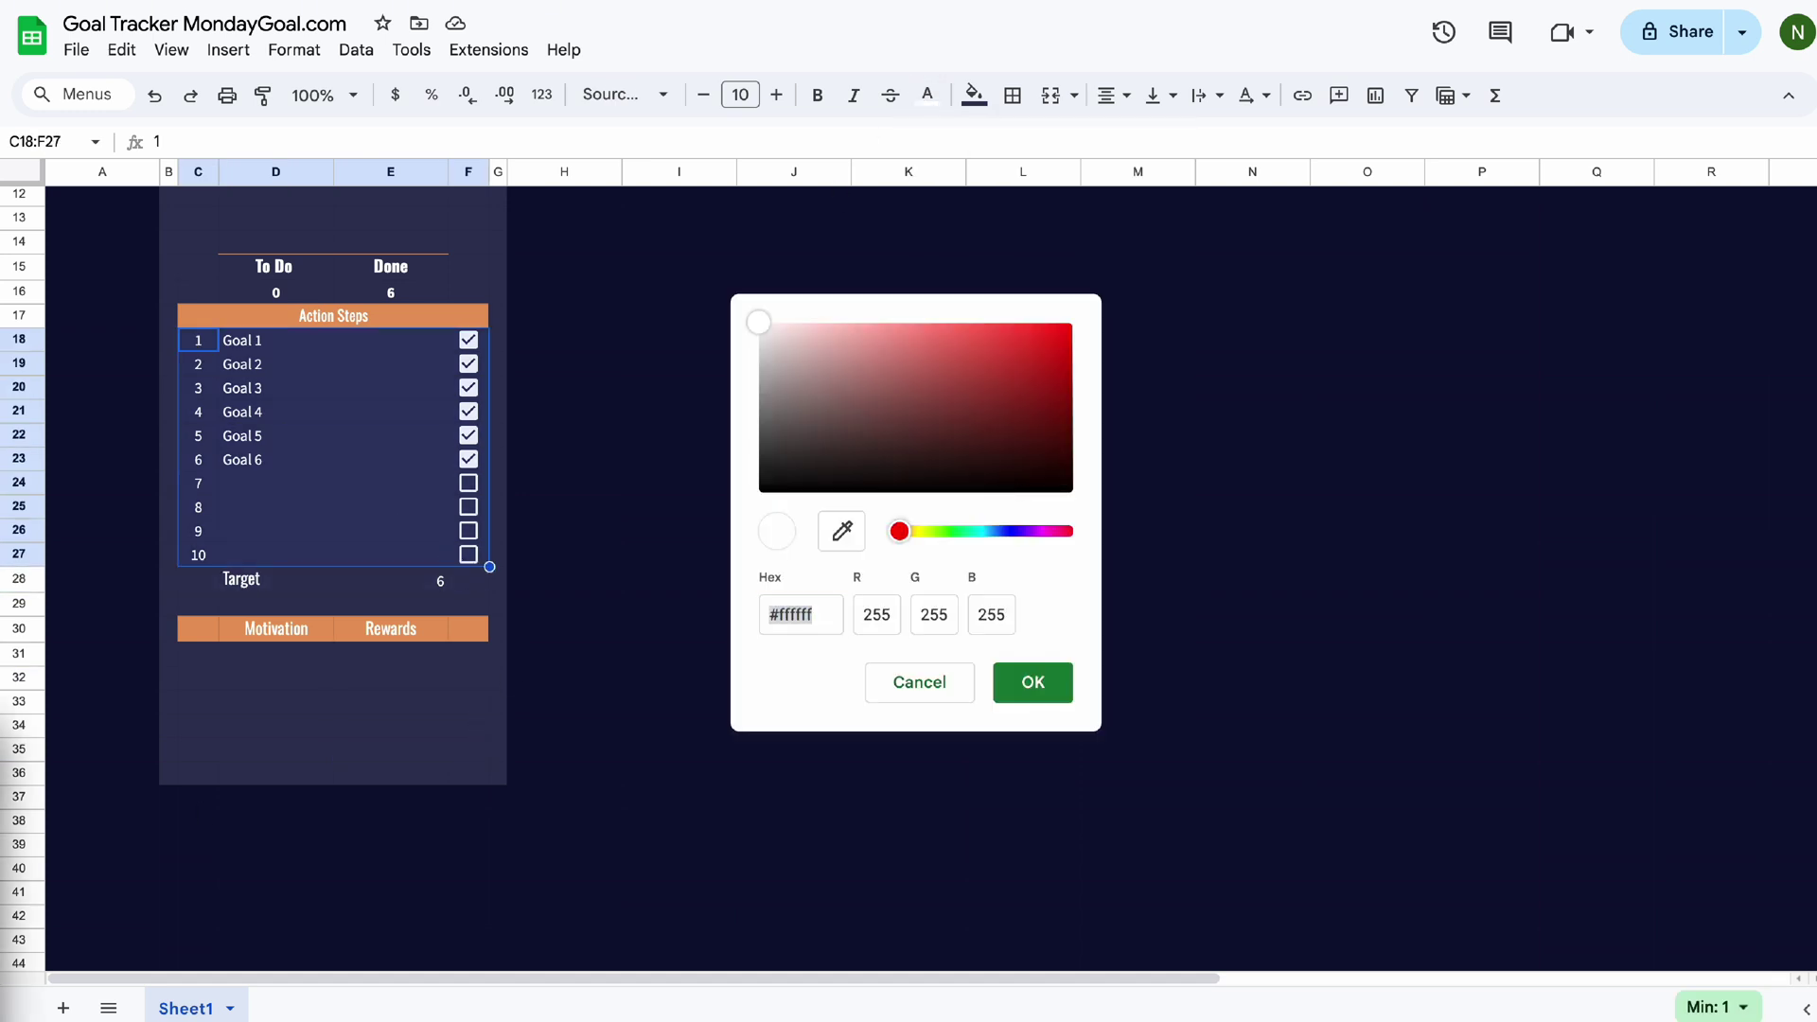
pyautogui.click(812, 617)
pyautogui.press('super+v')
pyautogui.click(1033, 686)
# Bold the Target count in E28.
pyautogui.click(405, 580)
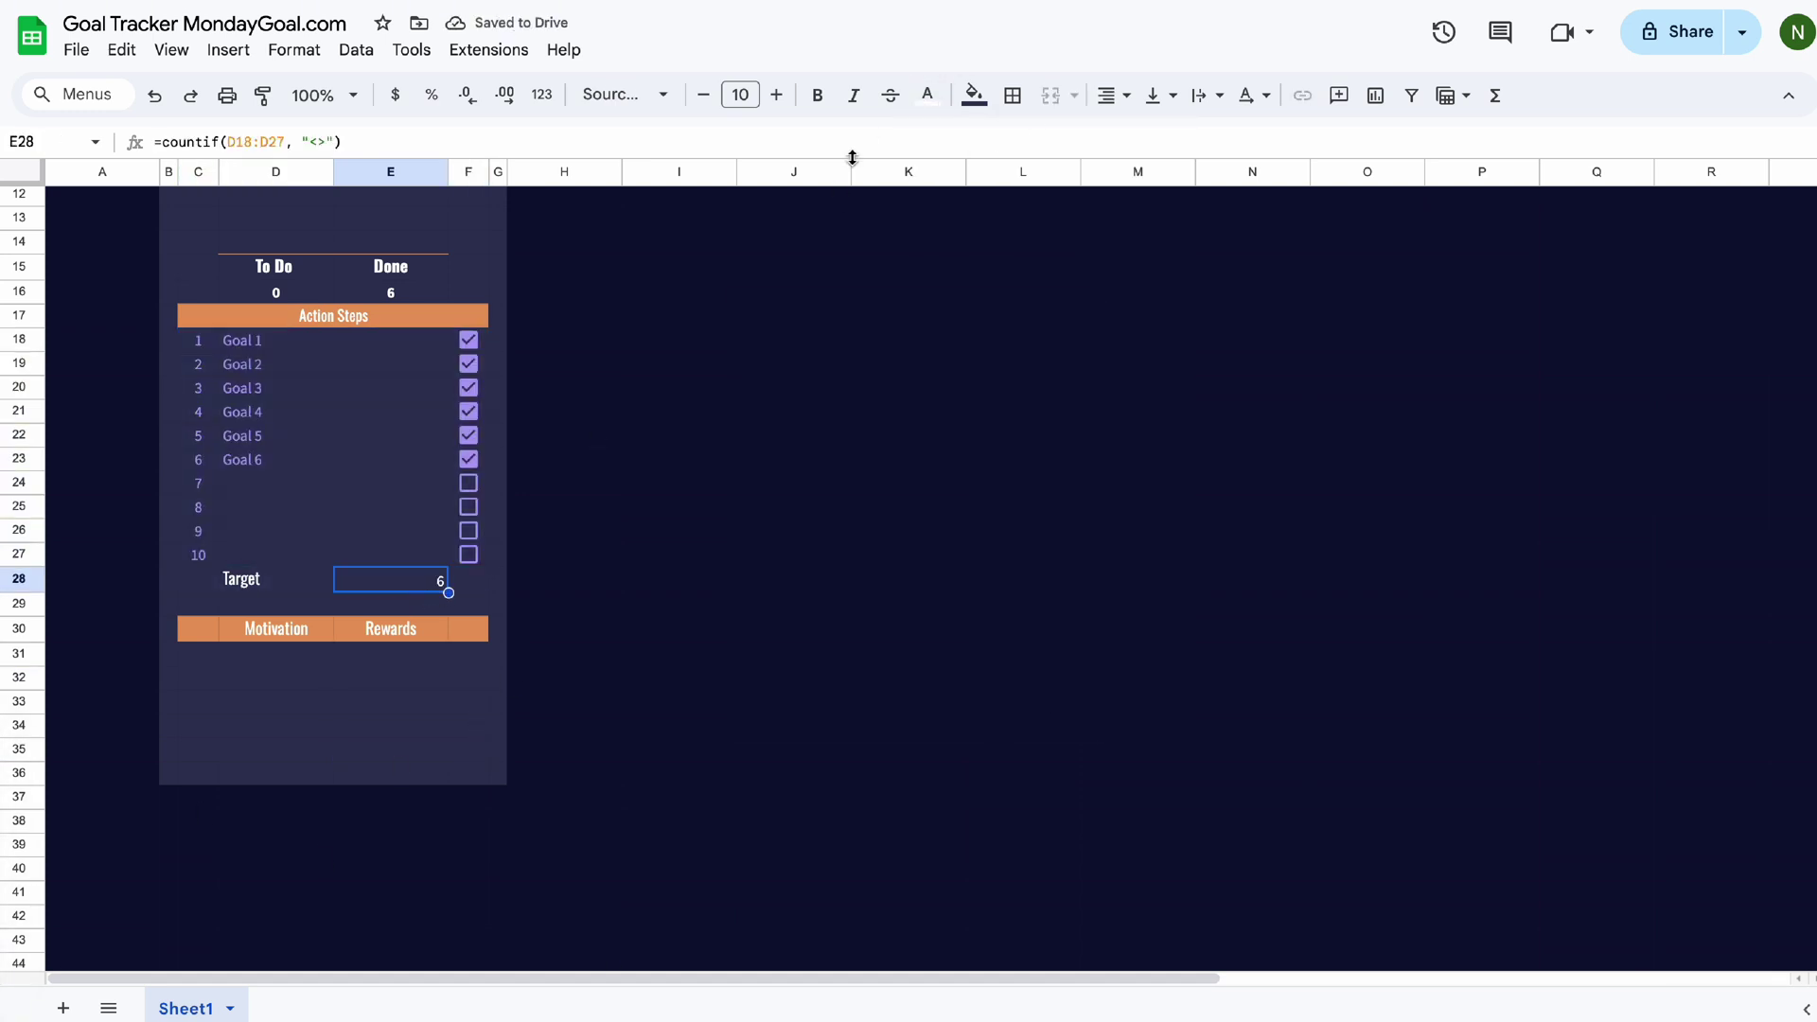
pyautogui.click(819, 96)
pyautogui.click(974, 95)
pyautogui.click(1052, 479)
pyautogui.press('super+z')
# Apply the custom purple text colour to the Target count, the To Do and Done counts, and the start and end dates.
pyautogui.click(928, 95)
pyautogui.click(1011, 480)
pyautogui.moveTo(275, 292); pyautogui.dragTo(391, 293)
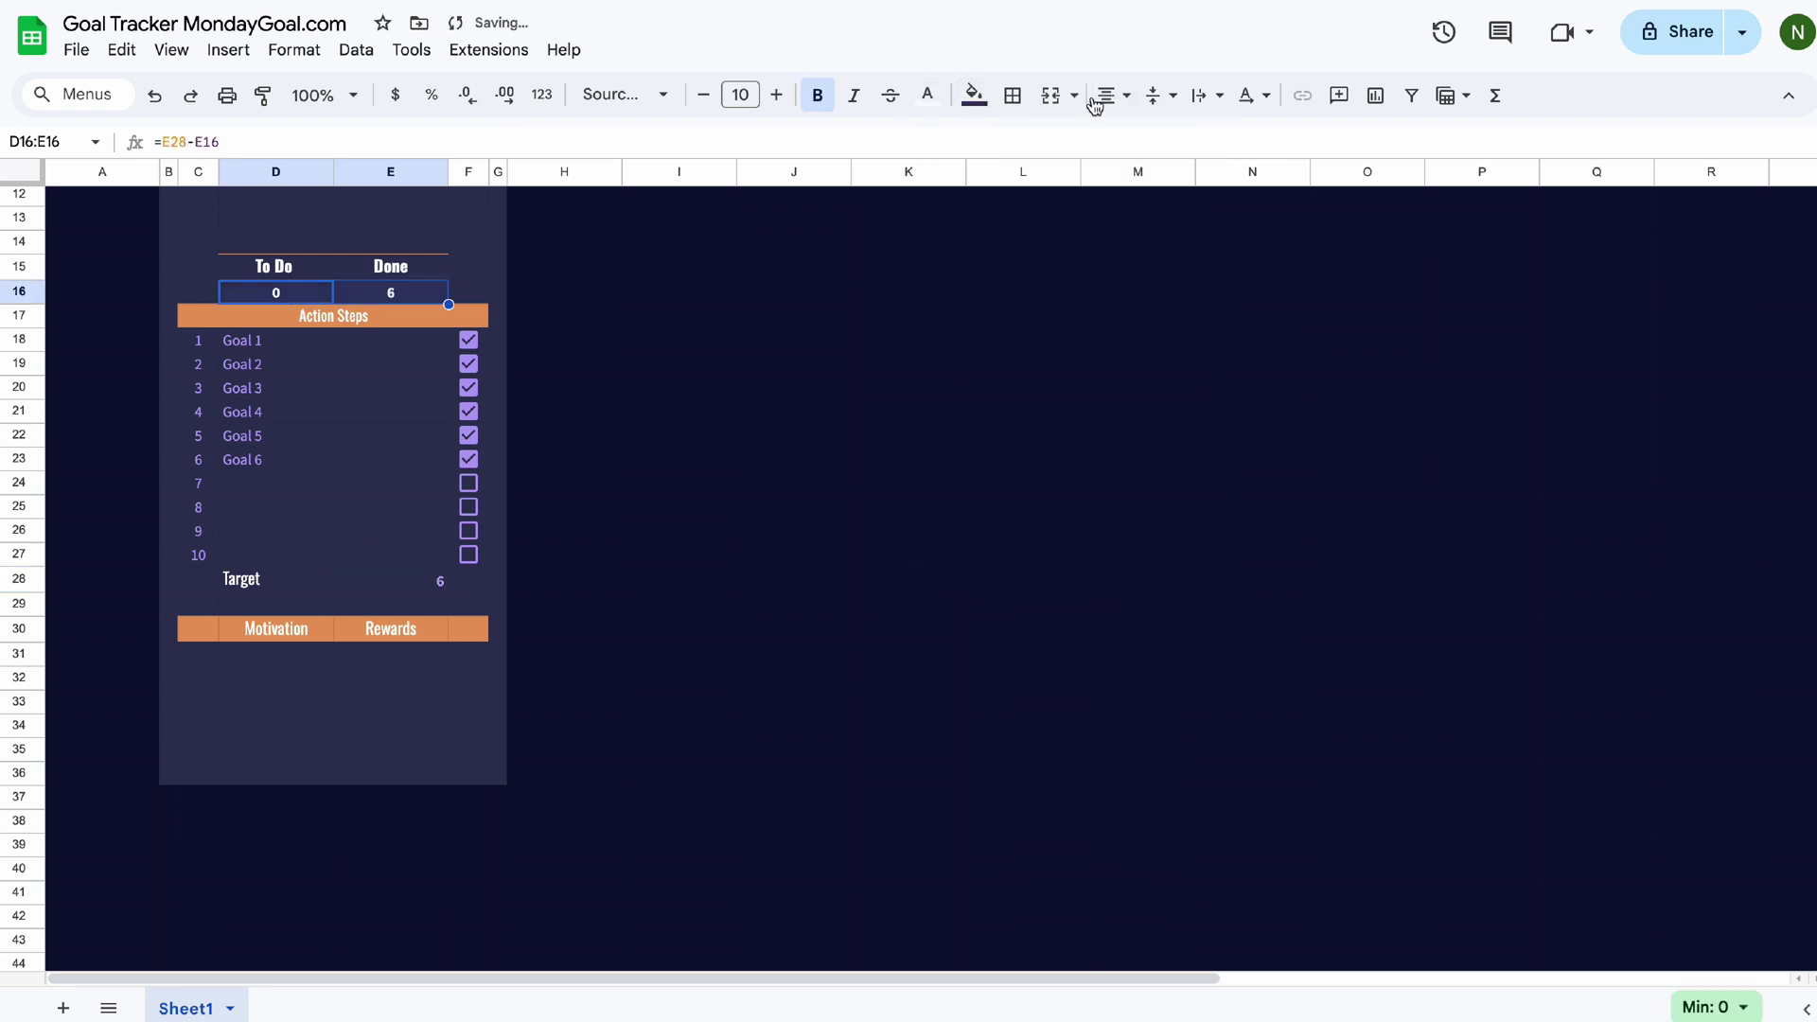
pyautogui.click(678, 554)
pyautogui.scroll(3, 678, 554)
pyautogui.moveTo(273, 309); pyautogui.dragTo(388, 309)
pyautogui.click(927, 94)
pyautogui.click(1011, 478)
pyautogui.click(563, 548)
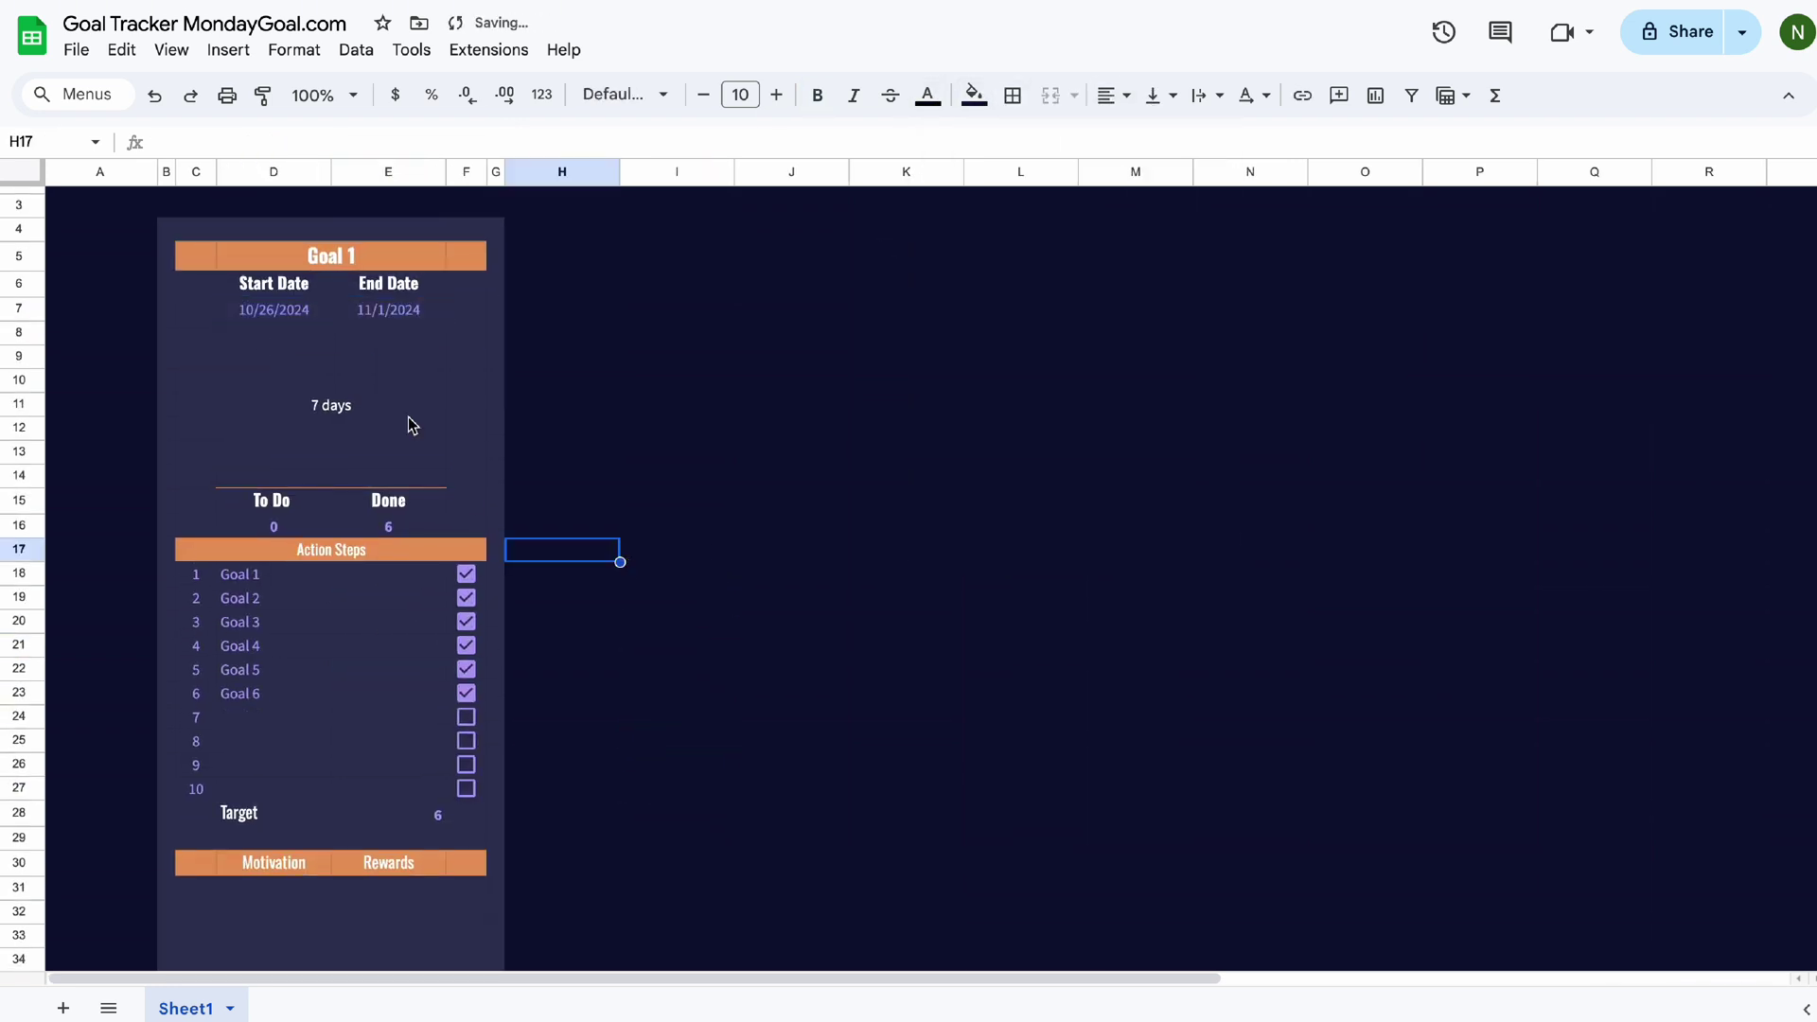
# Bold the days countdown and fill the Motivation and Rewards rows C31:F35 with the dark navy background colour.
pyautogui.click(388, 405)
pyautogui.click(816, 95)
pyautogui.scroll(-2, 362, 868)
pyautogui.moveTo(256, 798); pyautogui.dragTo(397, 901)
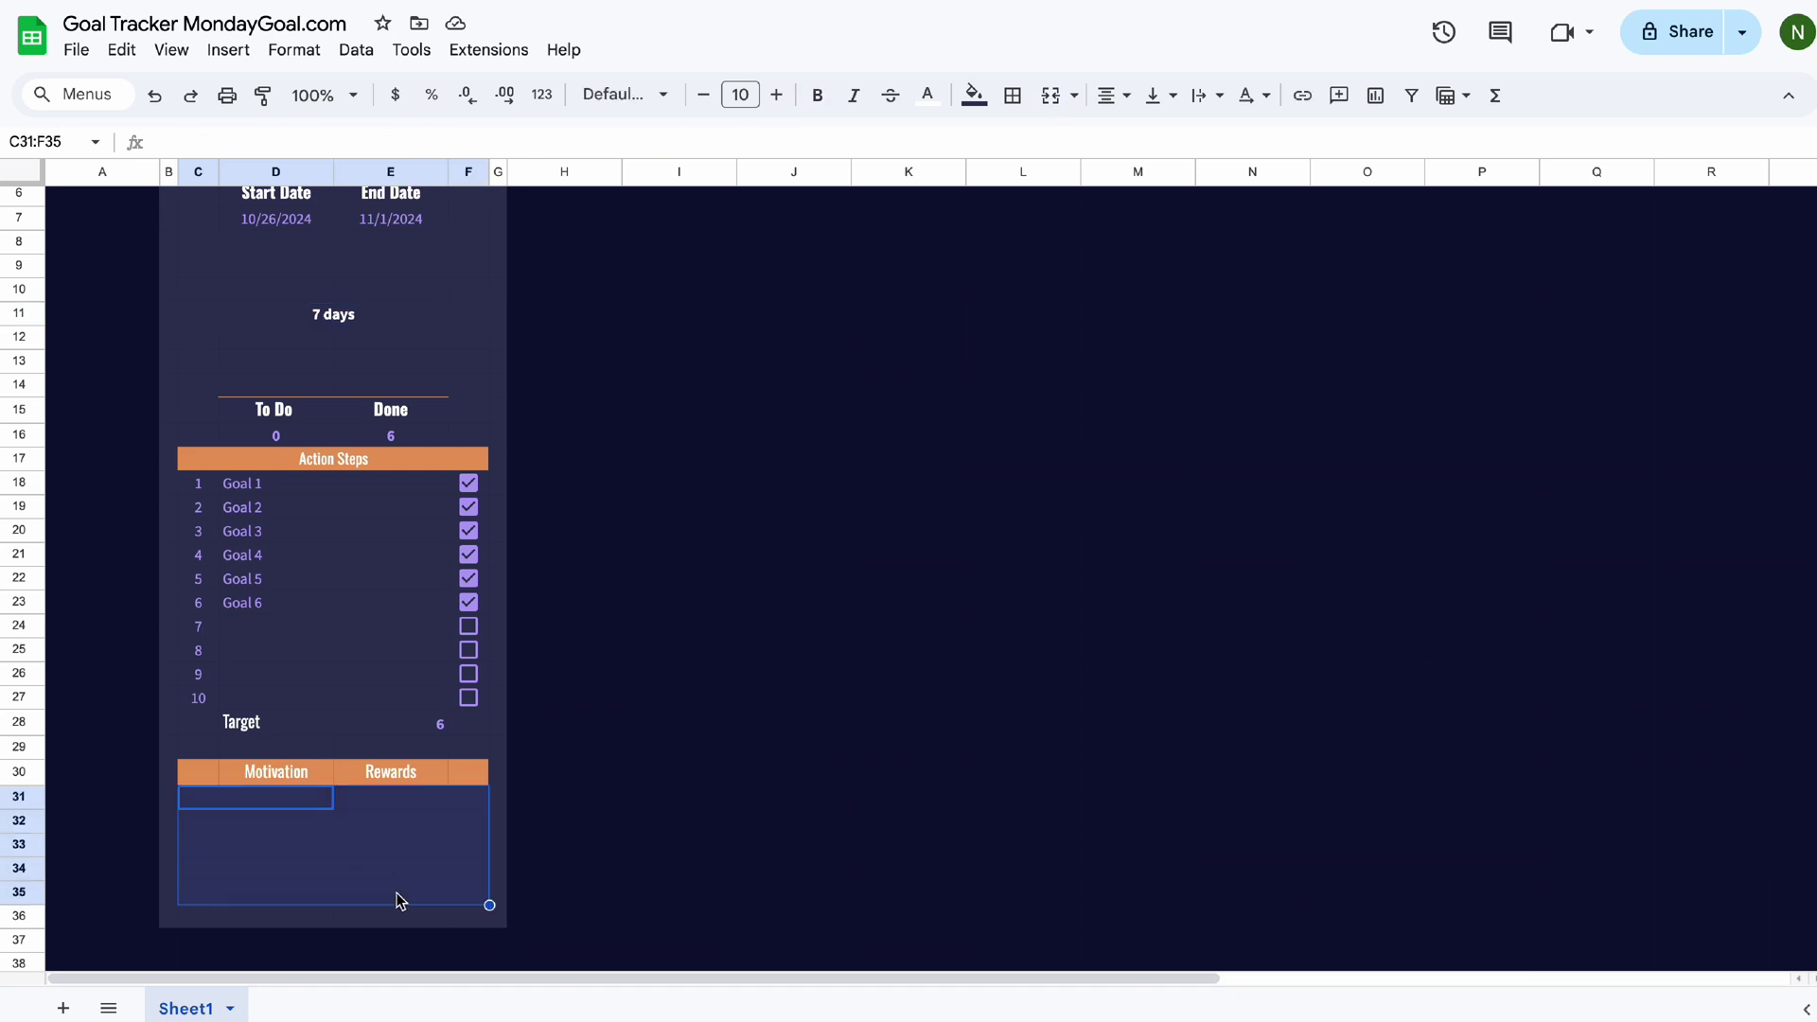
pyautogui.click(609, 820)
# Fill the action step rows C18:F27 with the same dark navy.
pyautogui.scroll(3, 609, 833)
pyautogui.moveTo(197, 614); pyautogui.dragTo(435, 833)
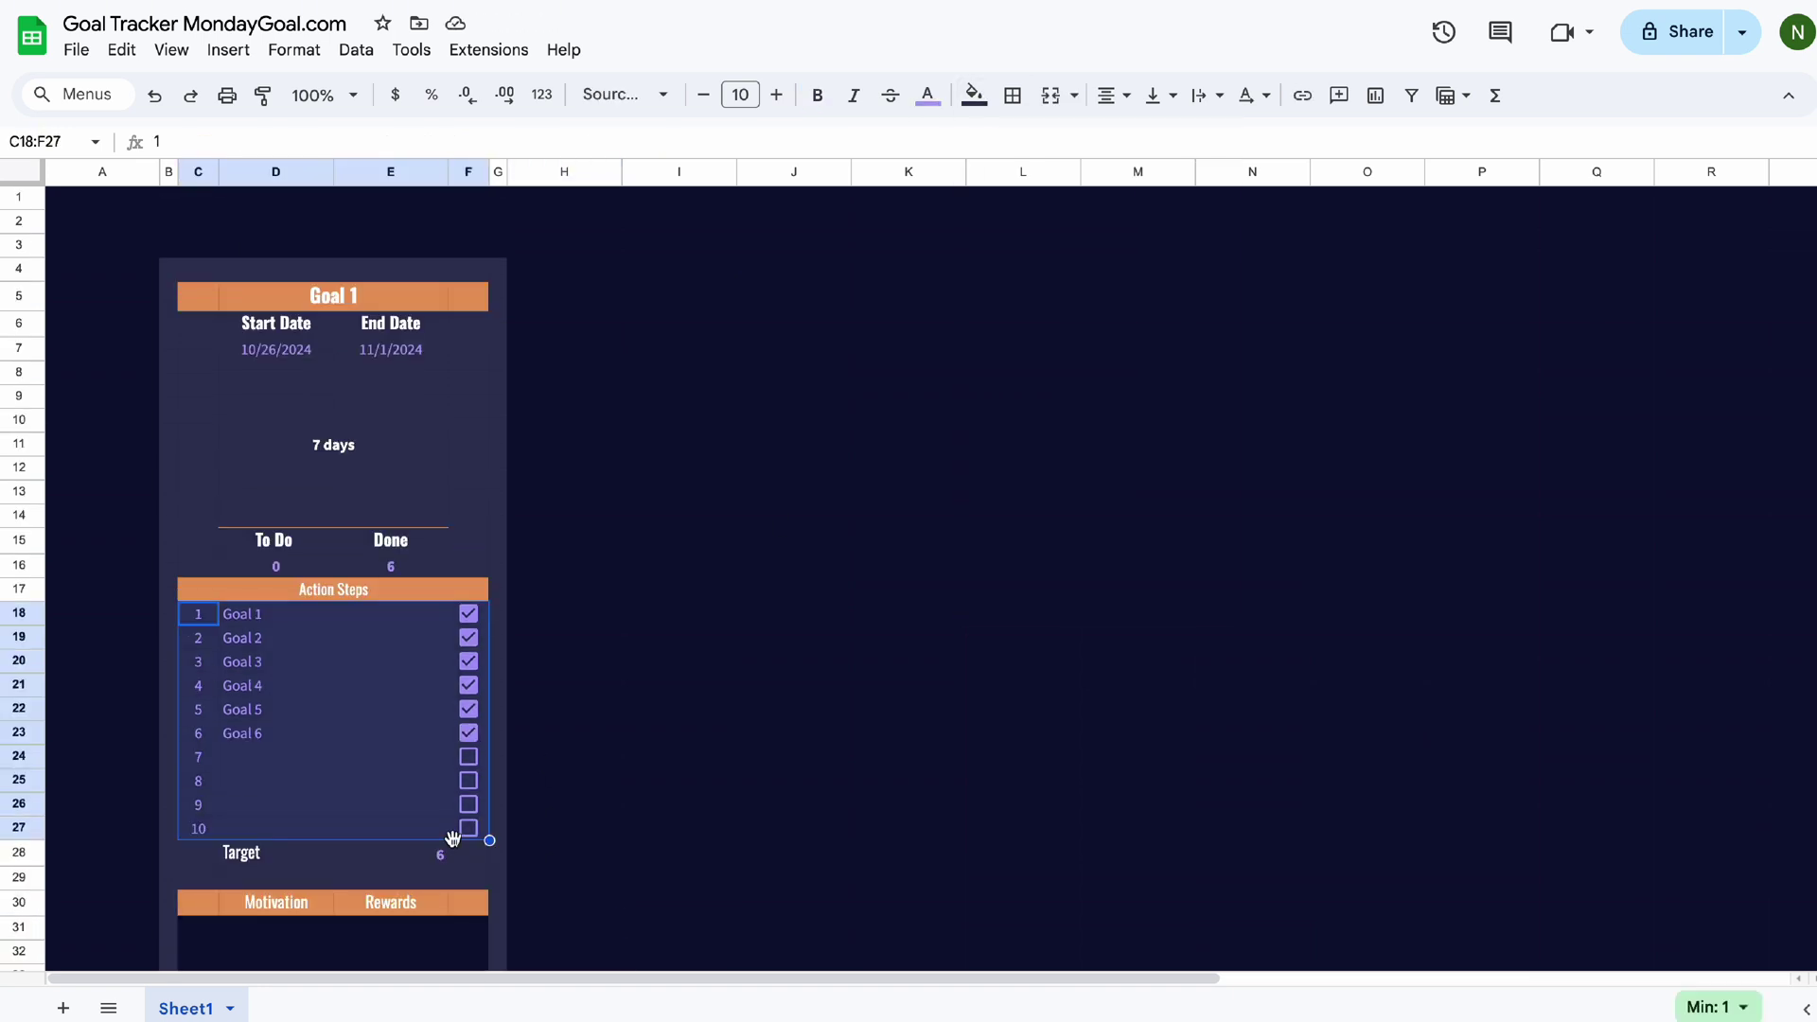
pyautogui.click(973, 94)
pyautogui.click(972, 478)
pyautogui.click(793, 685)
# Add dotted horizontal borders between the action step rows D18:F27 and a dotted border along their left edge.
pyautogui.moveTo(198, 613); pyautogui.dragTo(198, 828)
pyautogui.moveTo(276, 613); pyautogui.dragTo(435, 828)
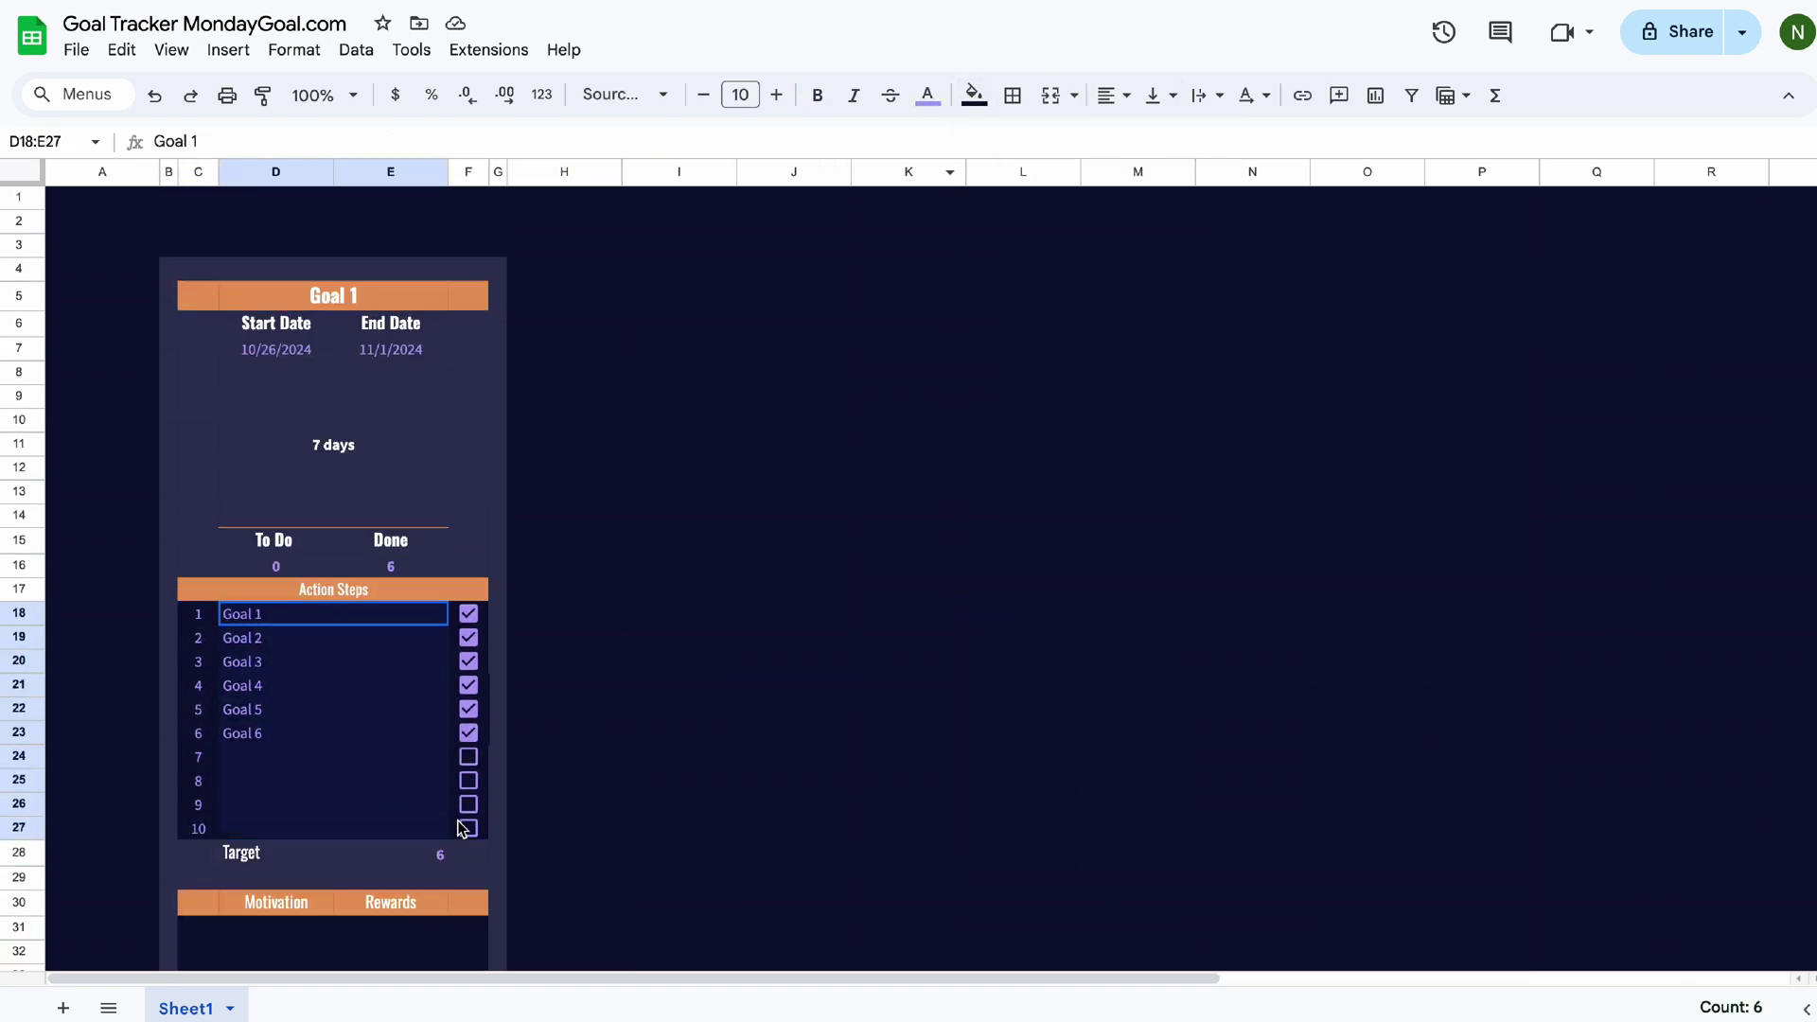
pyautogui.click(679, 684)
pyautogui.moveTo(275, 614); pyautogui.dragTo(473, 831)
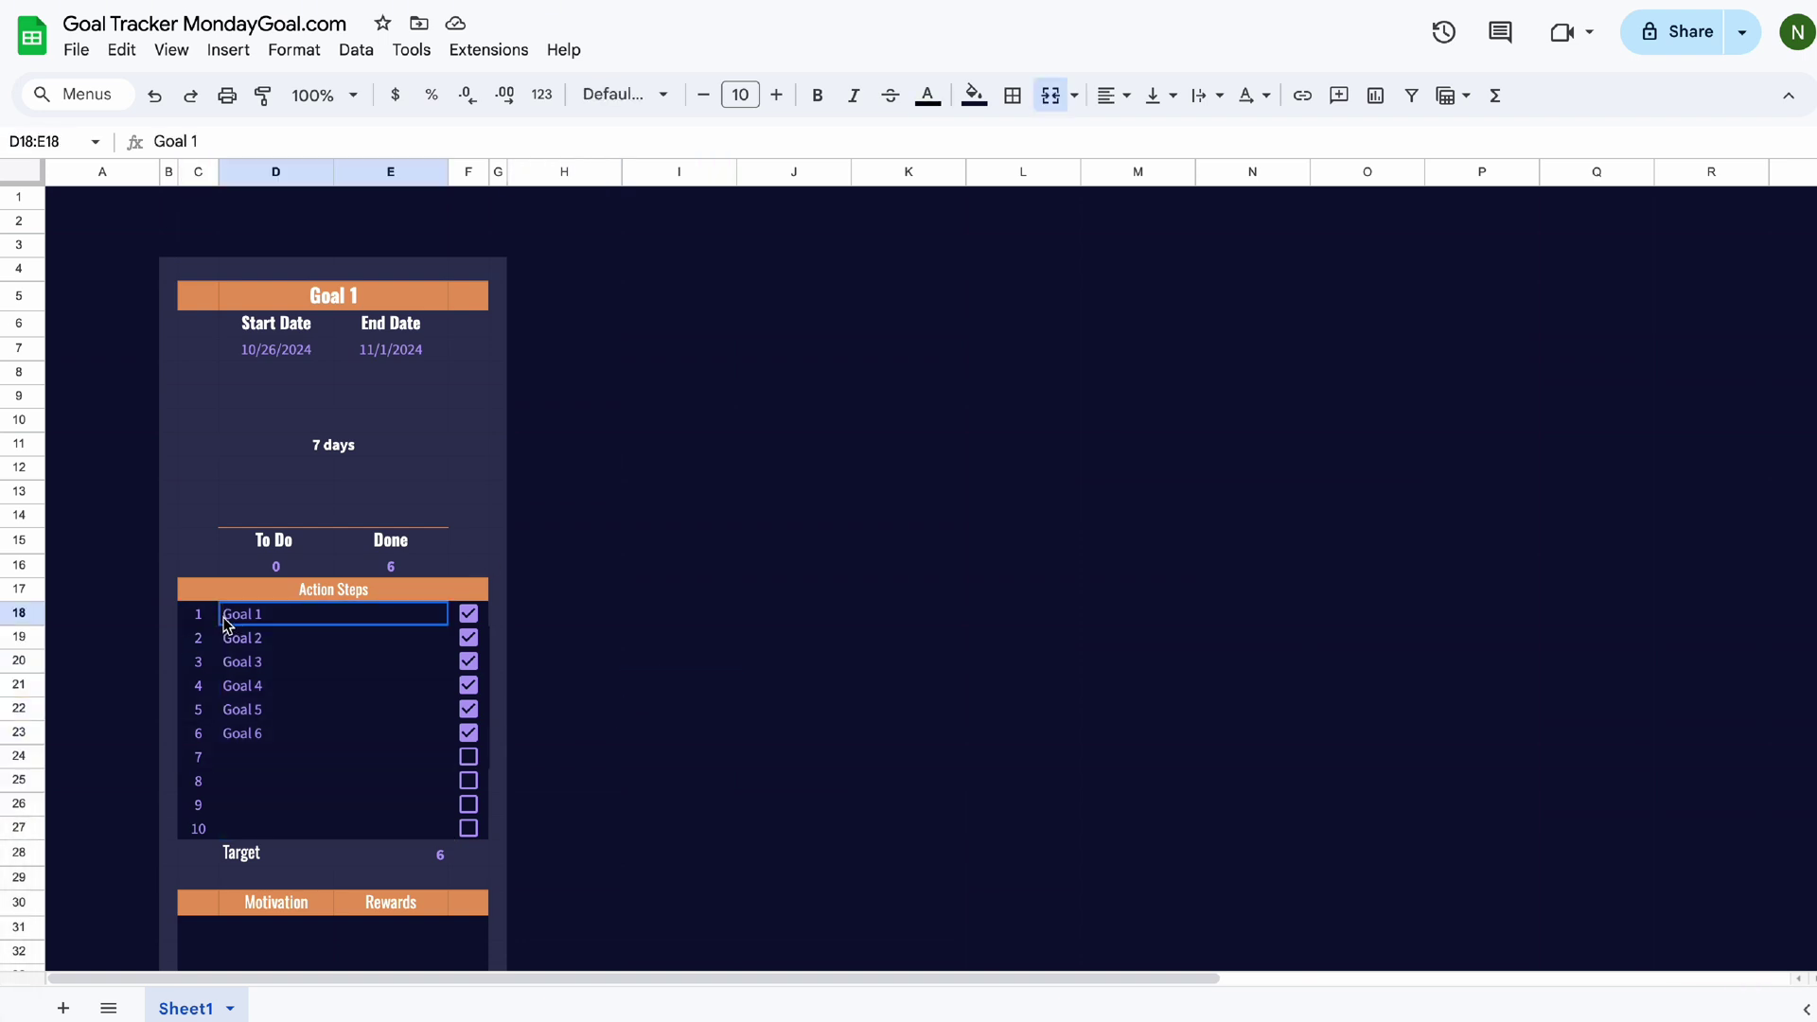
pyautogui.click(1026, 102)
pyautogui.click(1230, 179)
pyautogui.click(1268, 326)
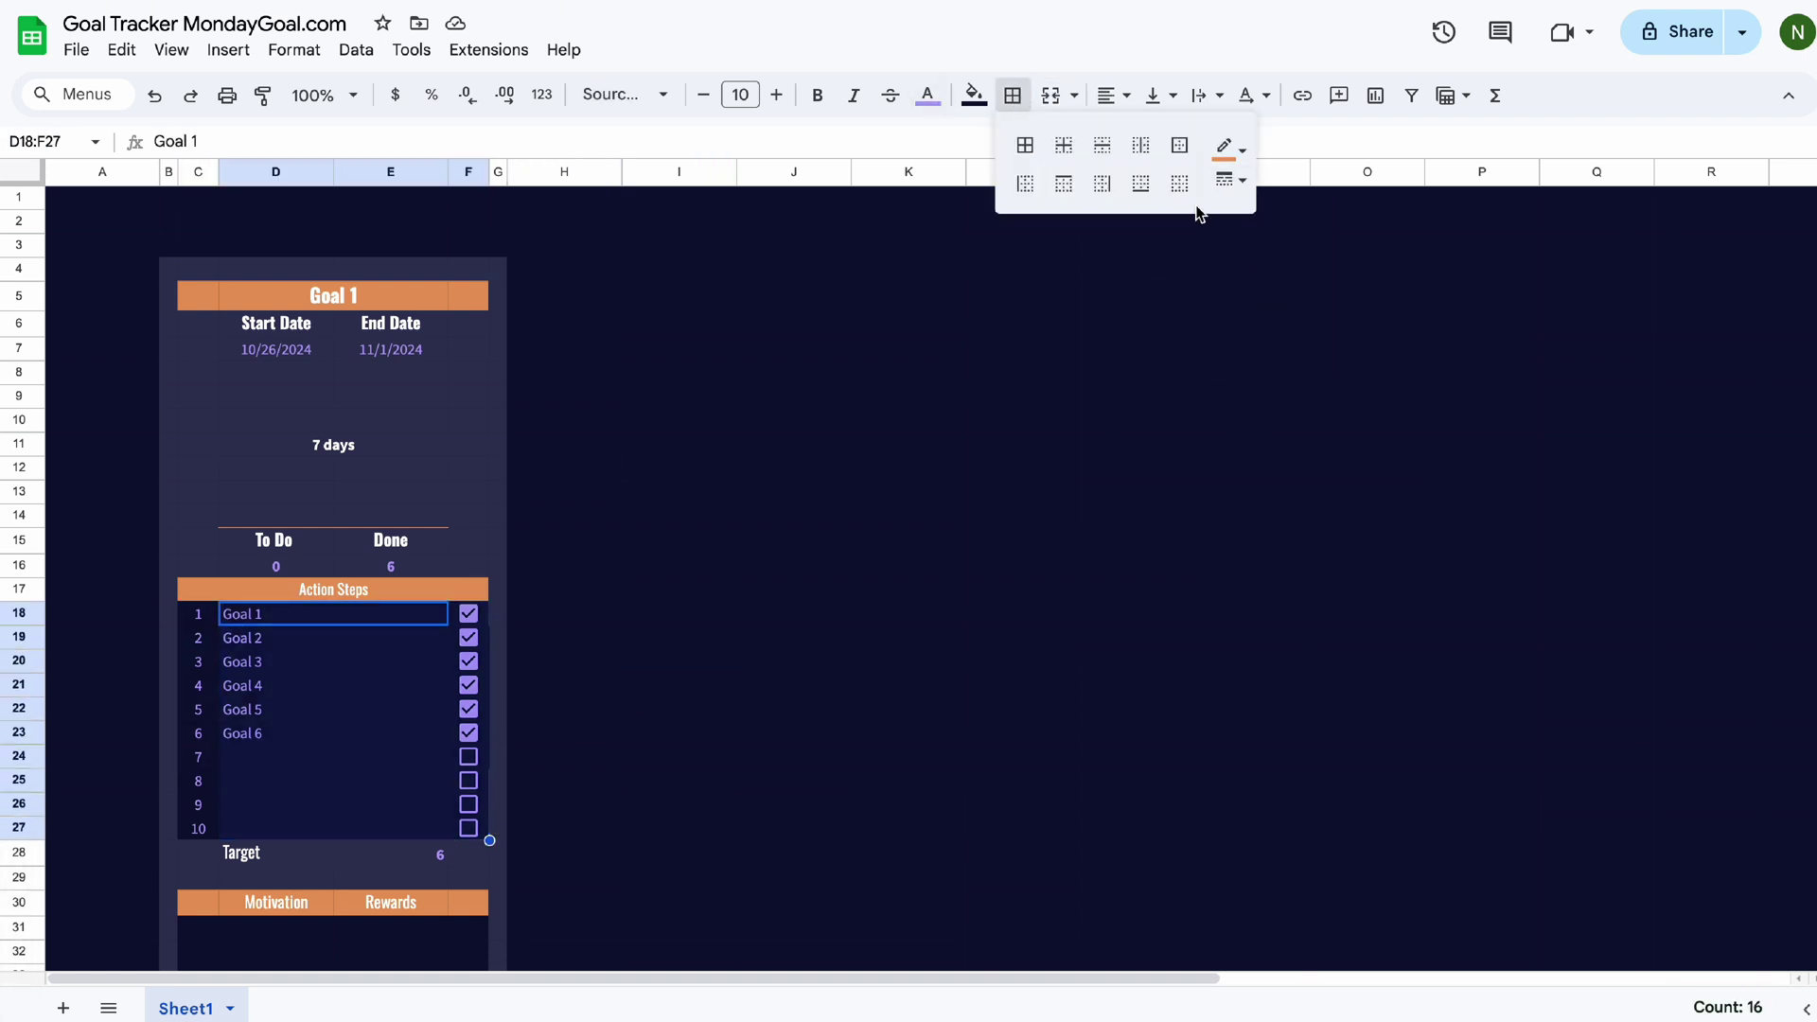
pyautogui.click(1226, 148)
pyautogui.click(1229, 528)
pyautogui.click(1025, 183)
pyautogui.click(390, 854)
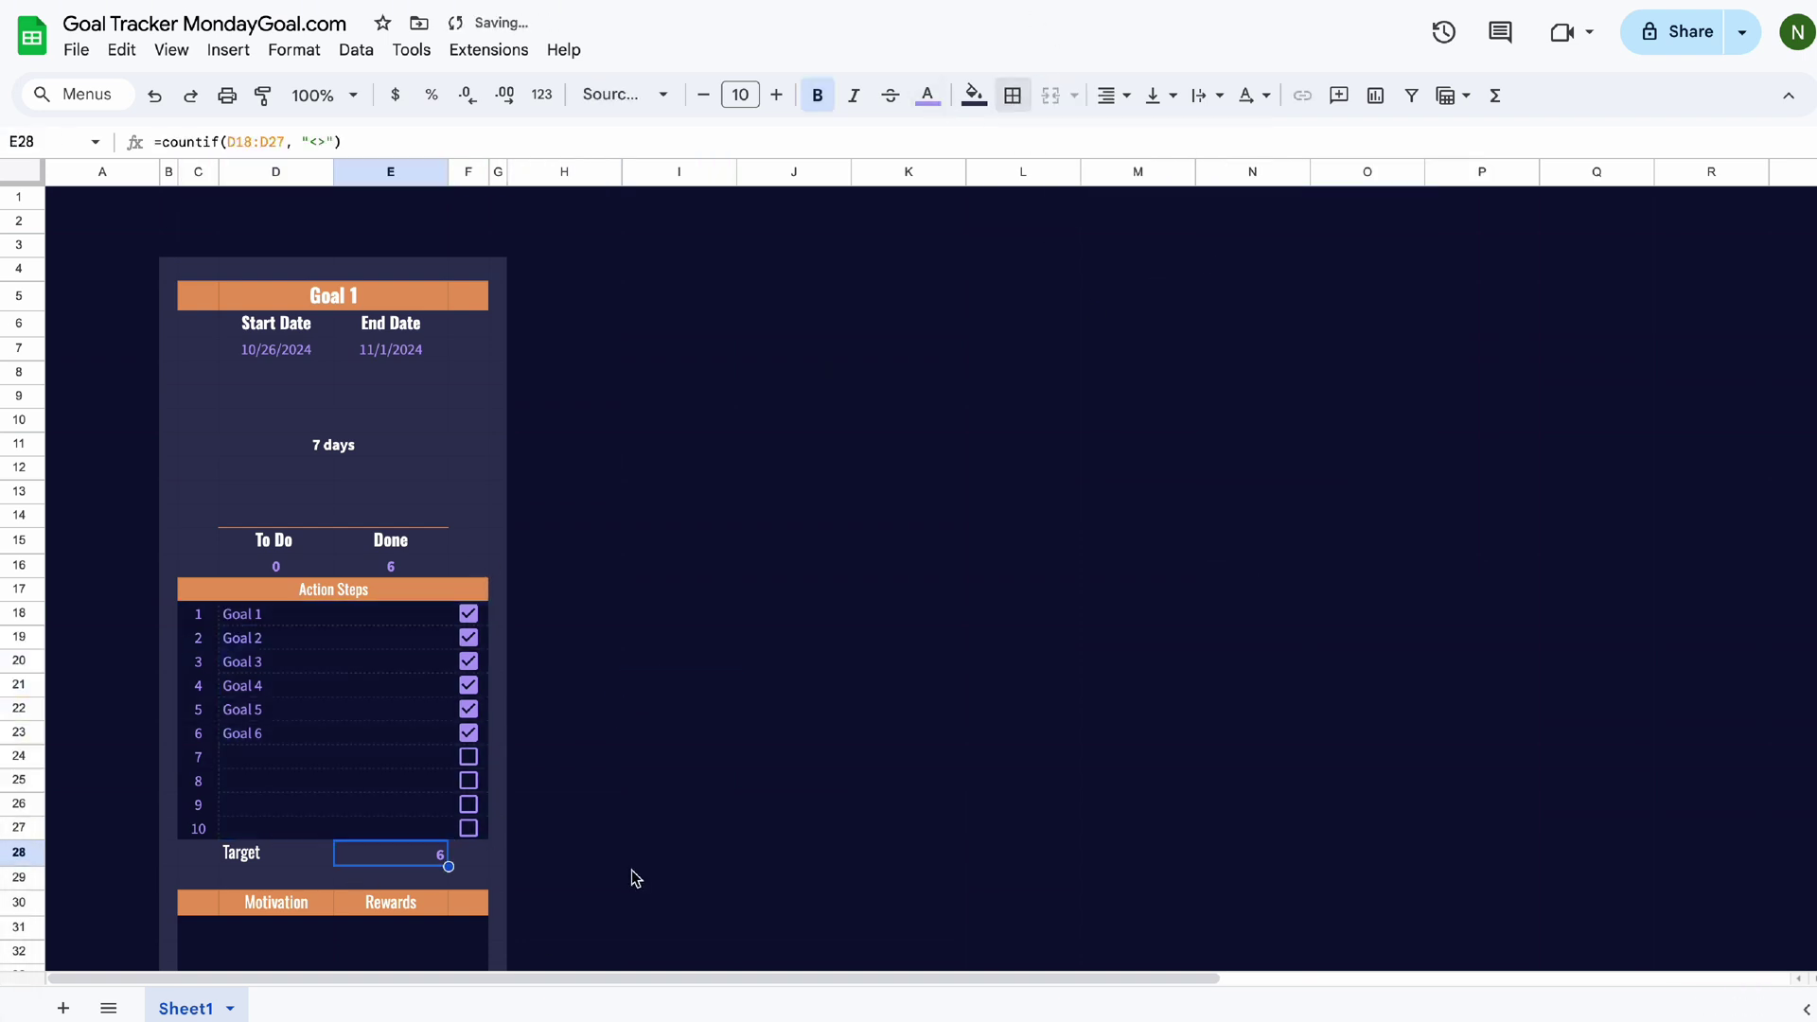
# Add dotted horizontal borders to C31:D35 and E31:F35, plus a left border separating Rewards from Motivation.
pyautogui.scroll(-2, 633, 876)
pyautogui.scroll(1, 633, 876)
pyautogui.scroll(-2, 633, 876)
pyautogui.moveTo(256, 811); pyautogui.dragTo(222, 904)
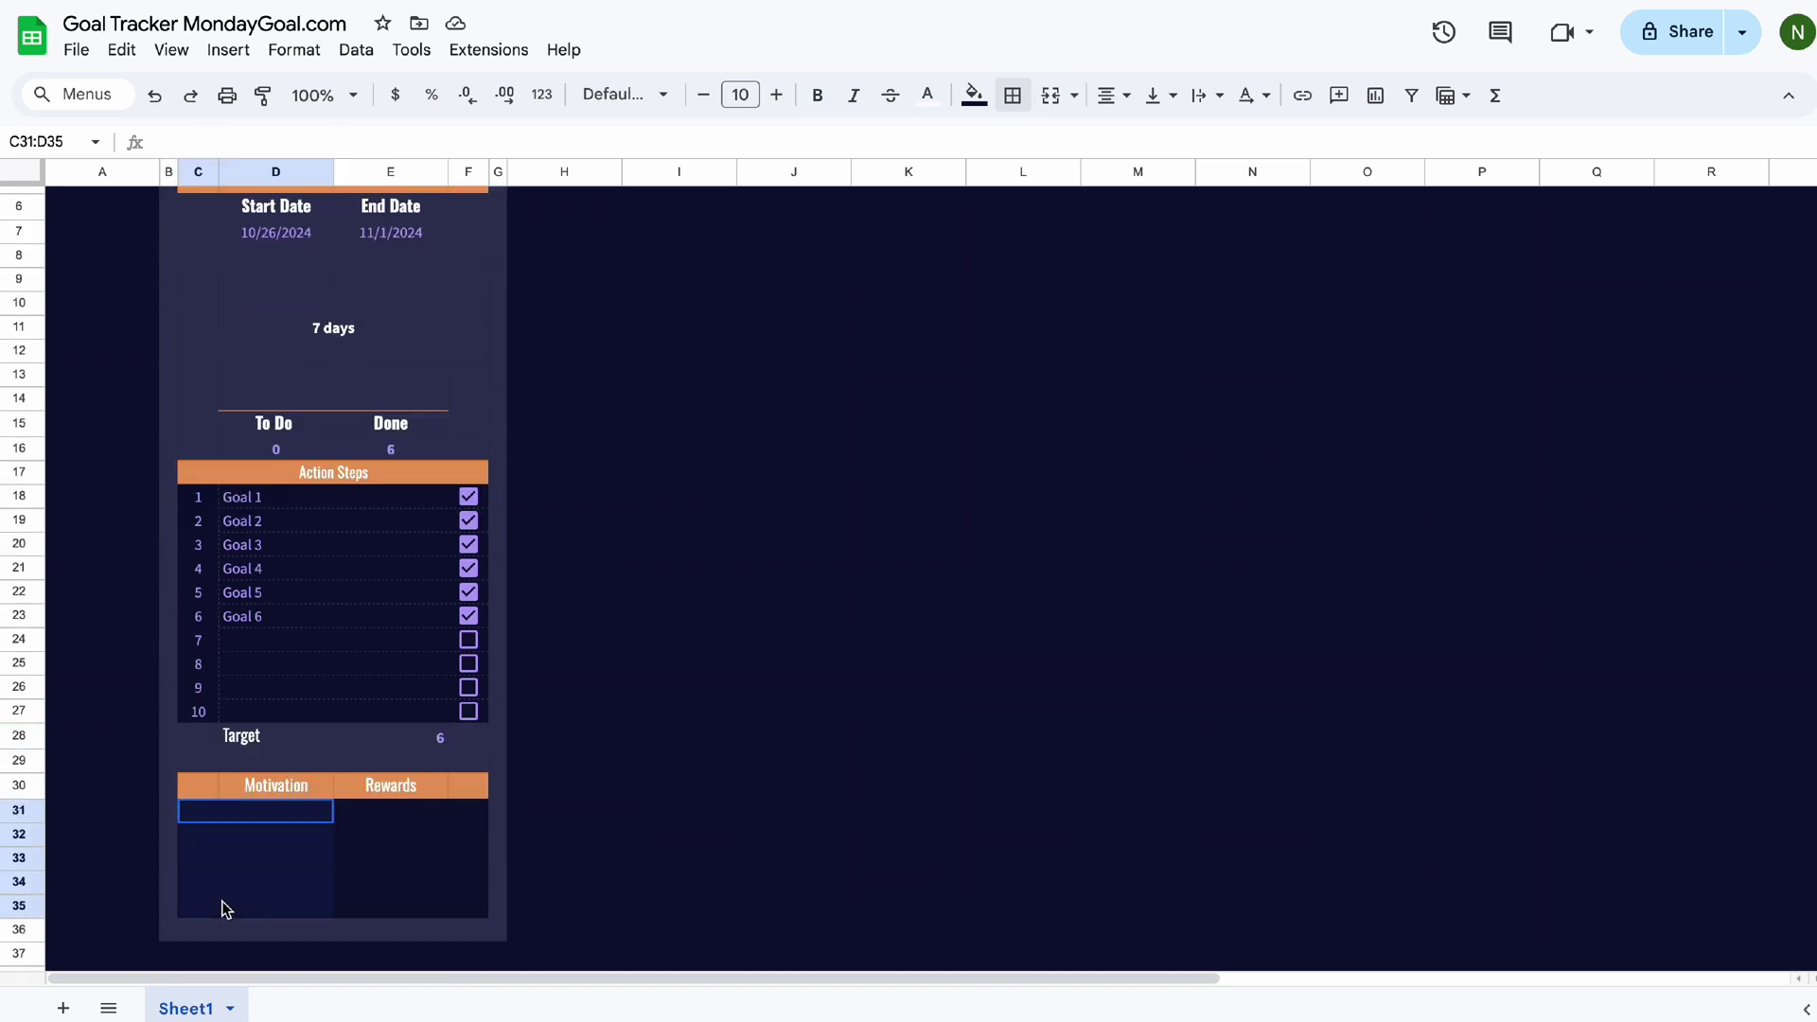
pyautogui.click(1013, 98)
pyautogui.click(1101, 144)
pyautogui.moveTo(410, 811); pyautogui.dragTo(417, 903)
pyautogui.click(1013, 98)
pyautogui.click(1102, 144)
pyautogui.click(1026, 183)
pyautogui.click(698, 568)
# Add solid orange top, bottom and right borders to the Target label cells C28:D28.
pyautogui.scroll(-2, 697, 573)
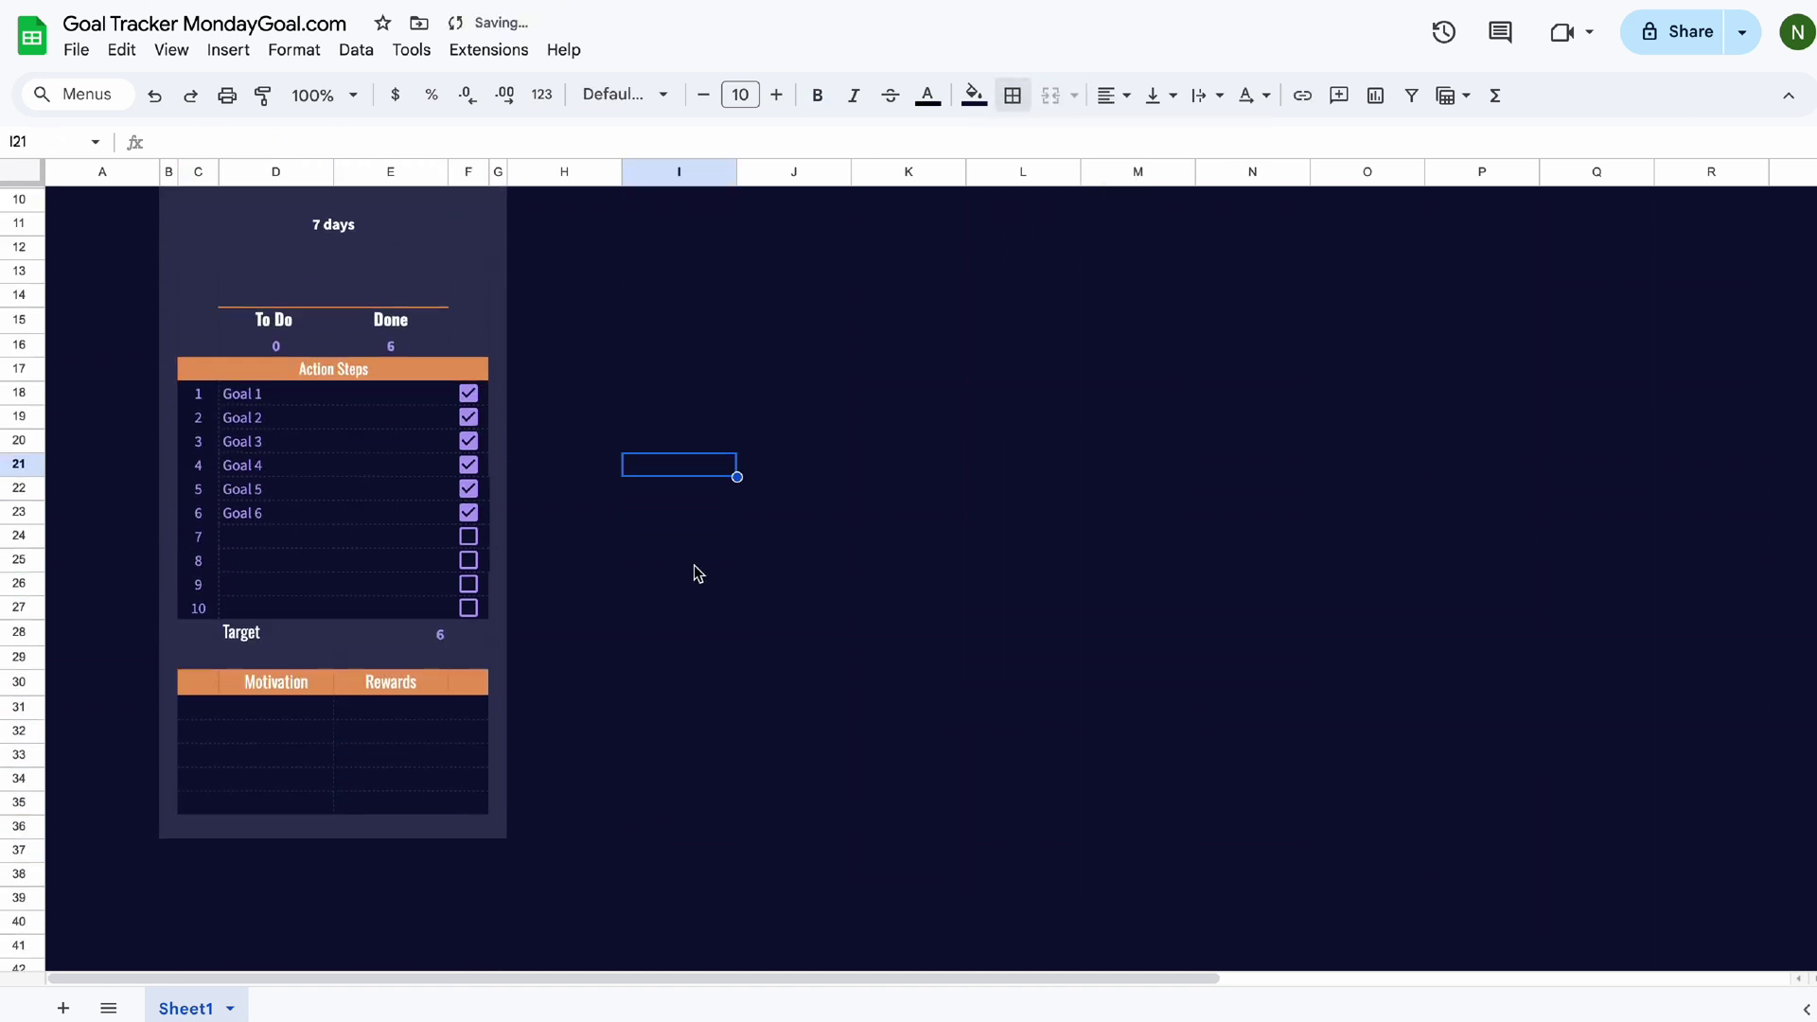
pyautogui.moveTo(199, 633); pyautogui.dragTo(248, 633)
pyautogui.click(1013, 96)
pyautogui.click(1230, 181)
pyautogui.click(1277, 211)
pyautogui.click(1225, 148)
pyautogui.click(1286, 539)
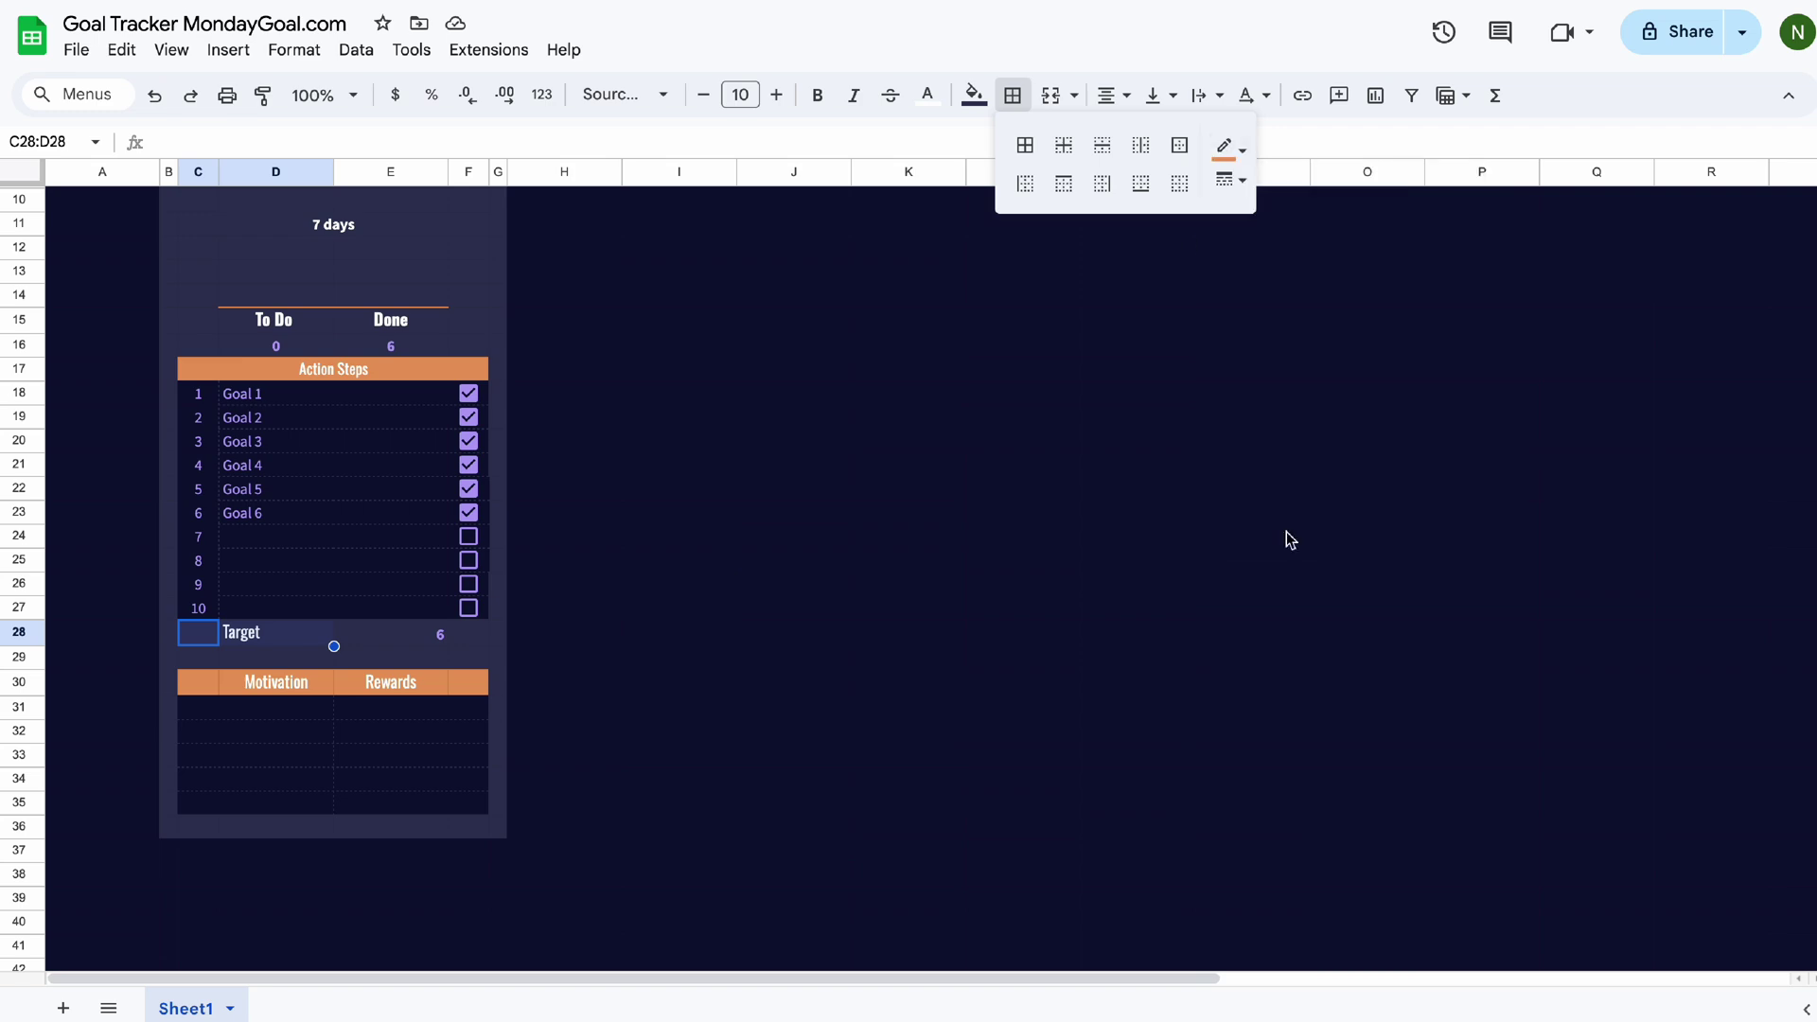
pyautogui.click(1064, 184)
pyautogui.click(1149, 188)
pyautogui.click(1102, 183)
# Add orange top and bottom borders to the Target value cells E28:F28 and set the To Do and Done counts to font size 11.
pyautogui.moveTo(434, 631); pyautogui.dragTo(468, 632)
pyautogui.click(1014, 97)
pyautogui.click(1066, 188)
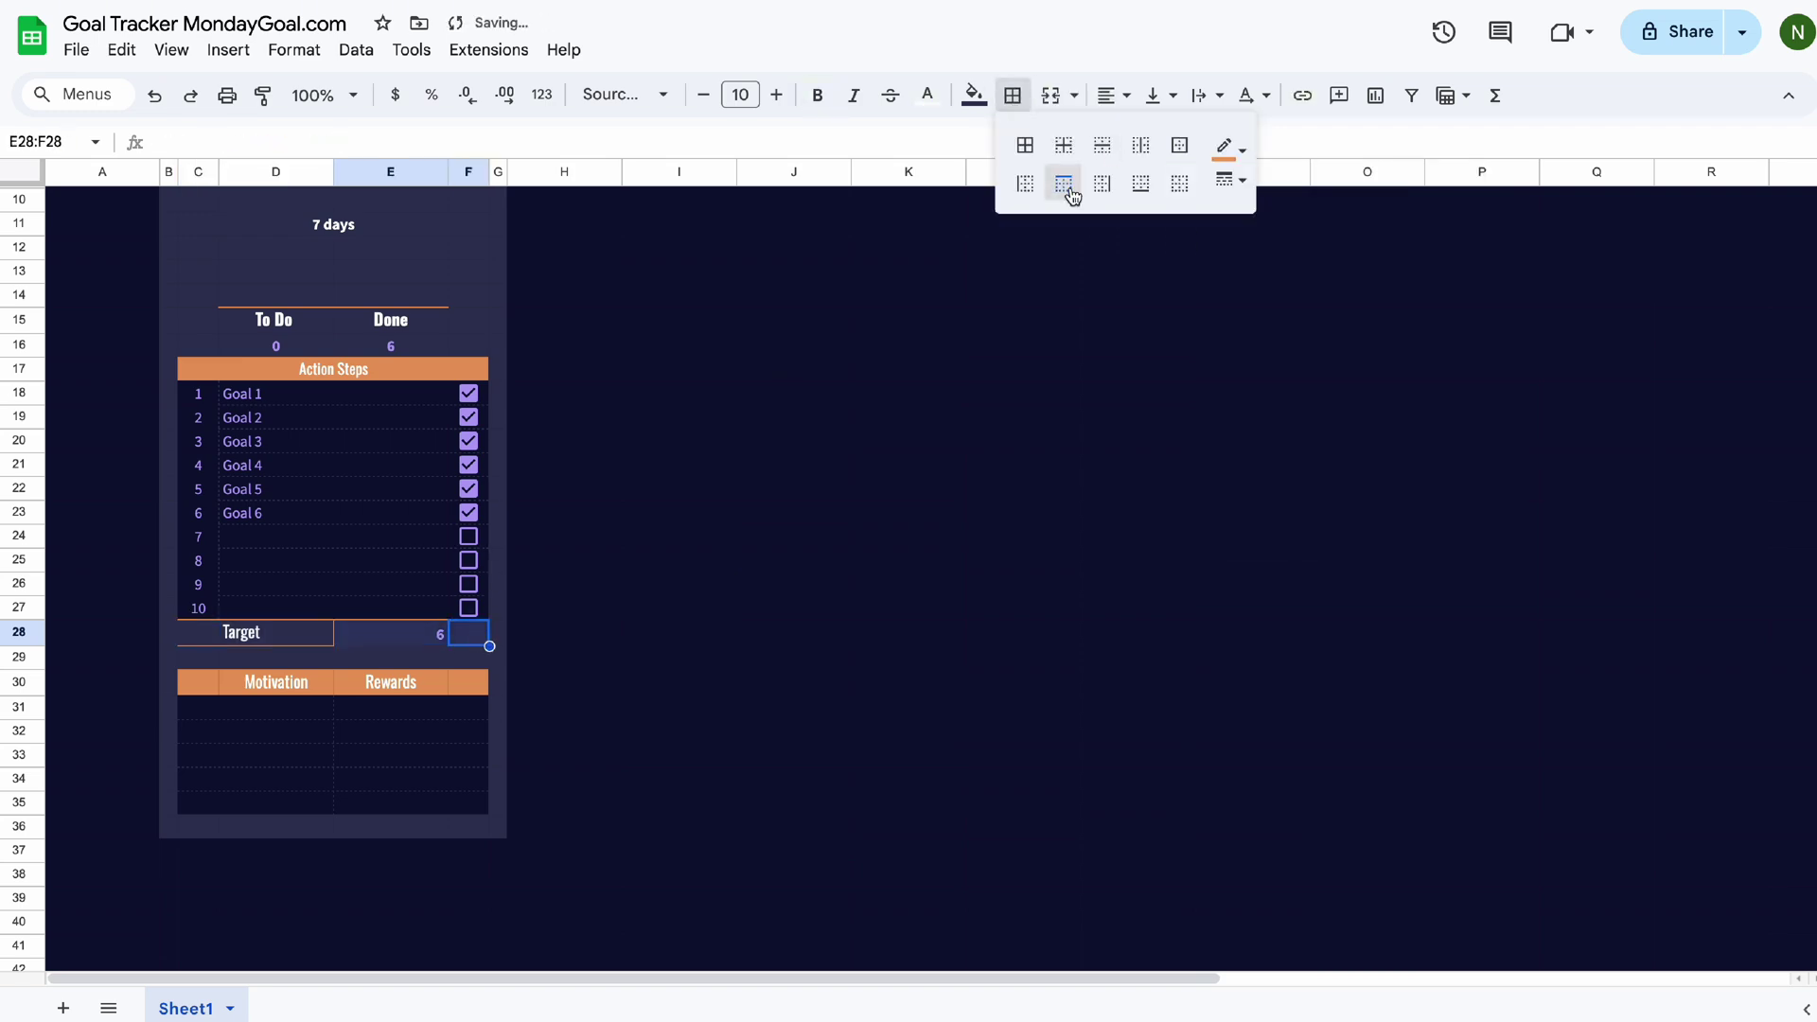
pyautogui.click(1141, 185)
pyautogui.click(678, 657)
pyautogui.click(426, 639)
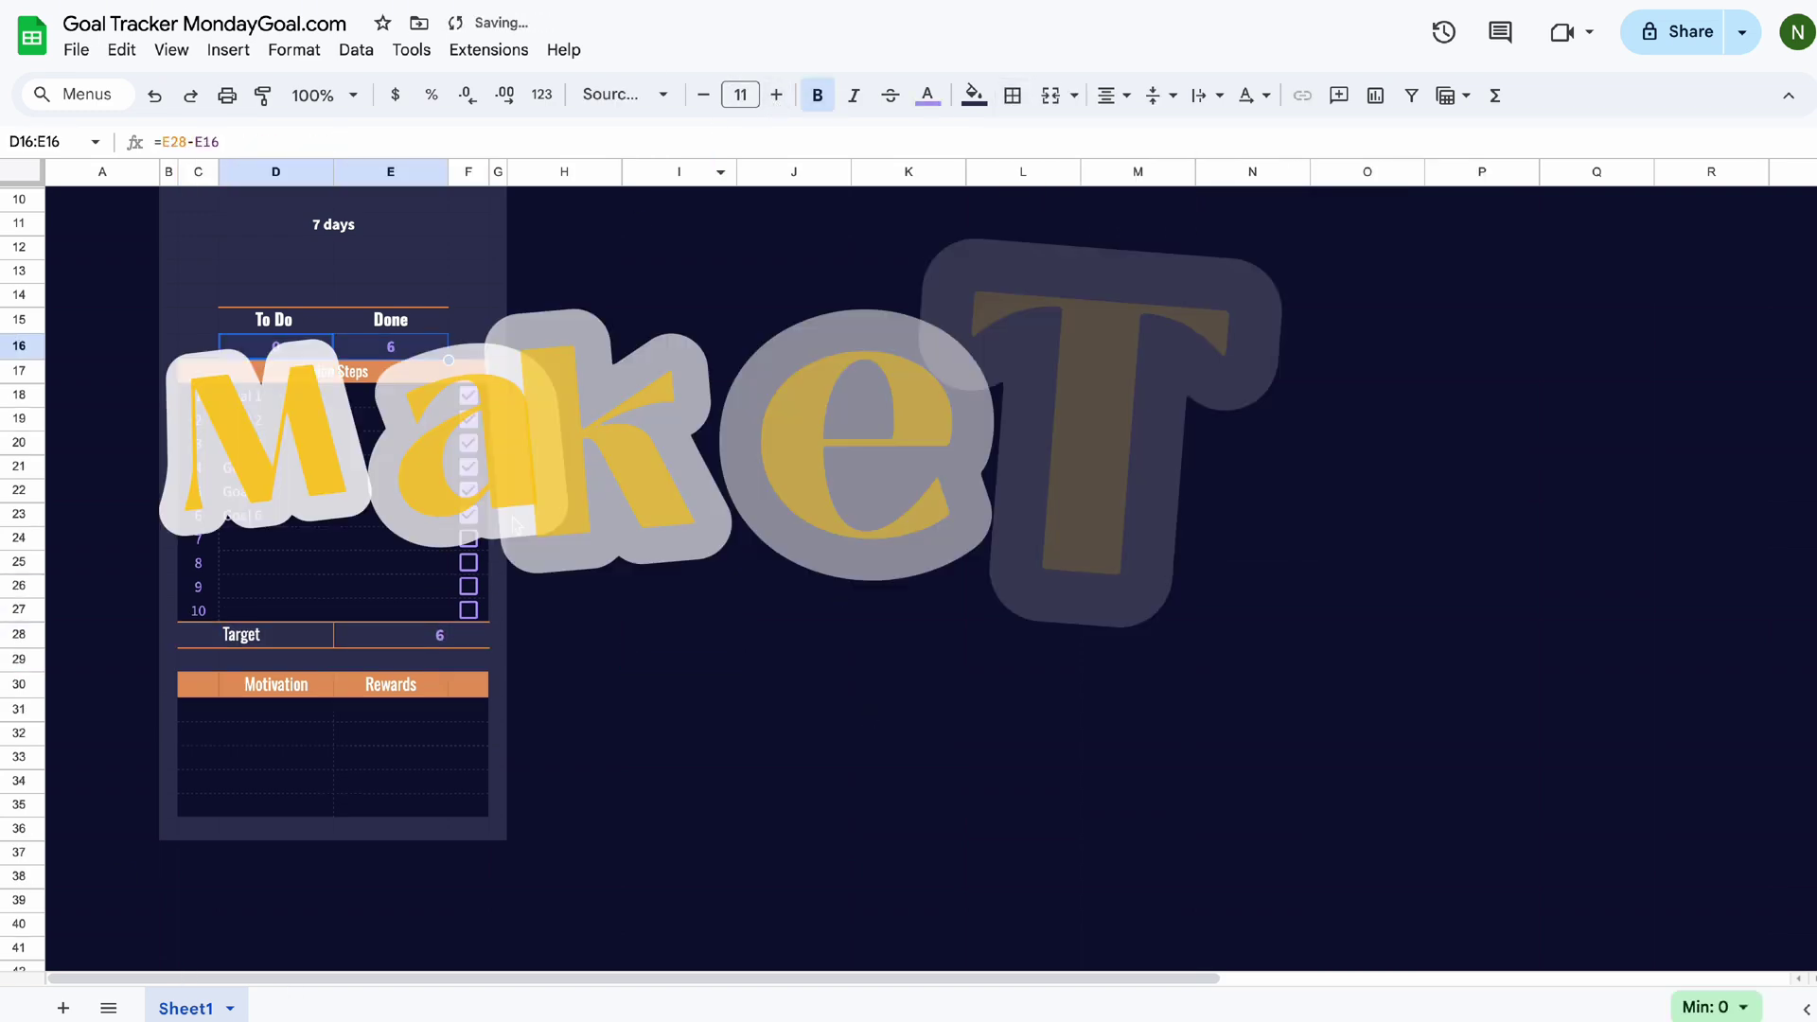
# Start a conditional format rule on D18:E27 with no fill, strikethrough and dark purple text.
pyautogui.scroll(2, 231, 607)
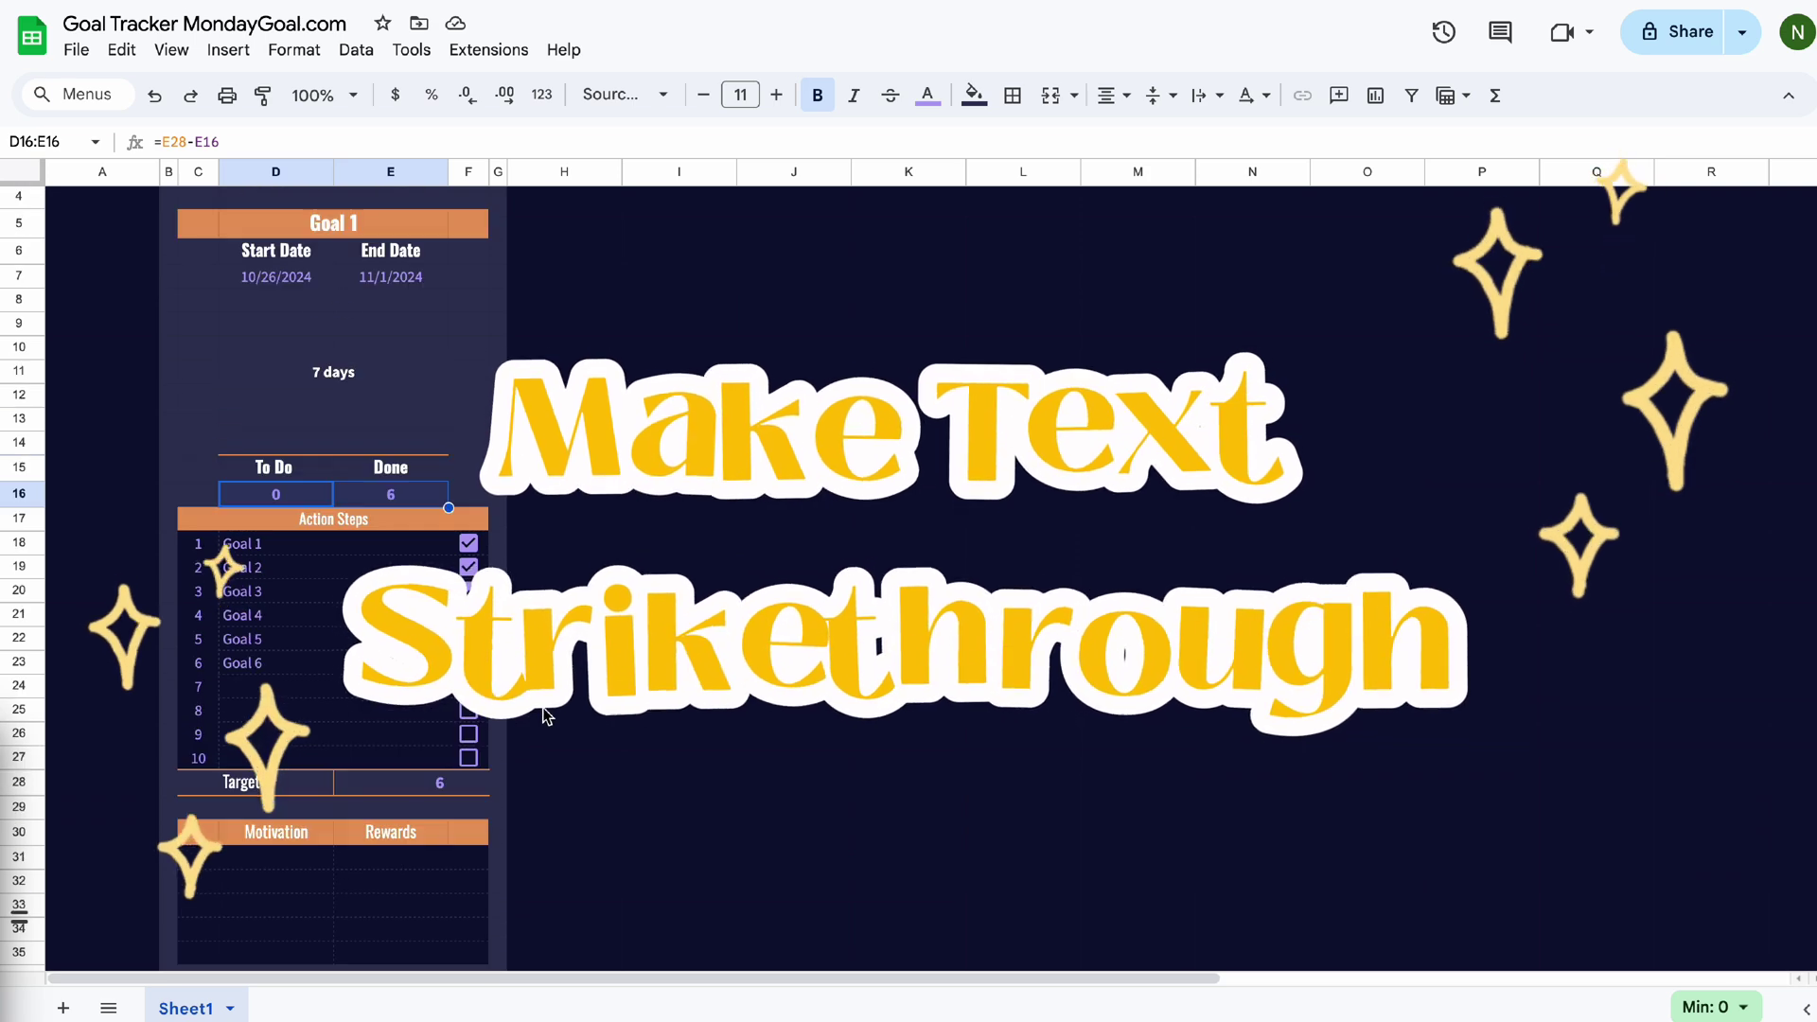
pyautogui.moveTo(227, 598); pyautogui.dragTo(406, 818)
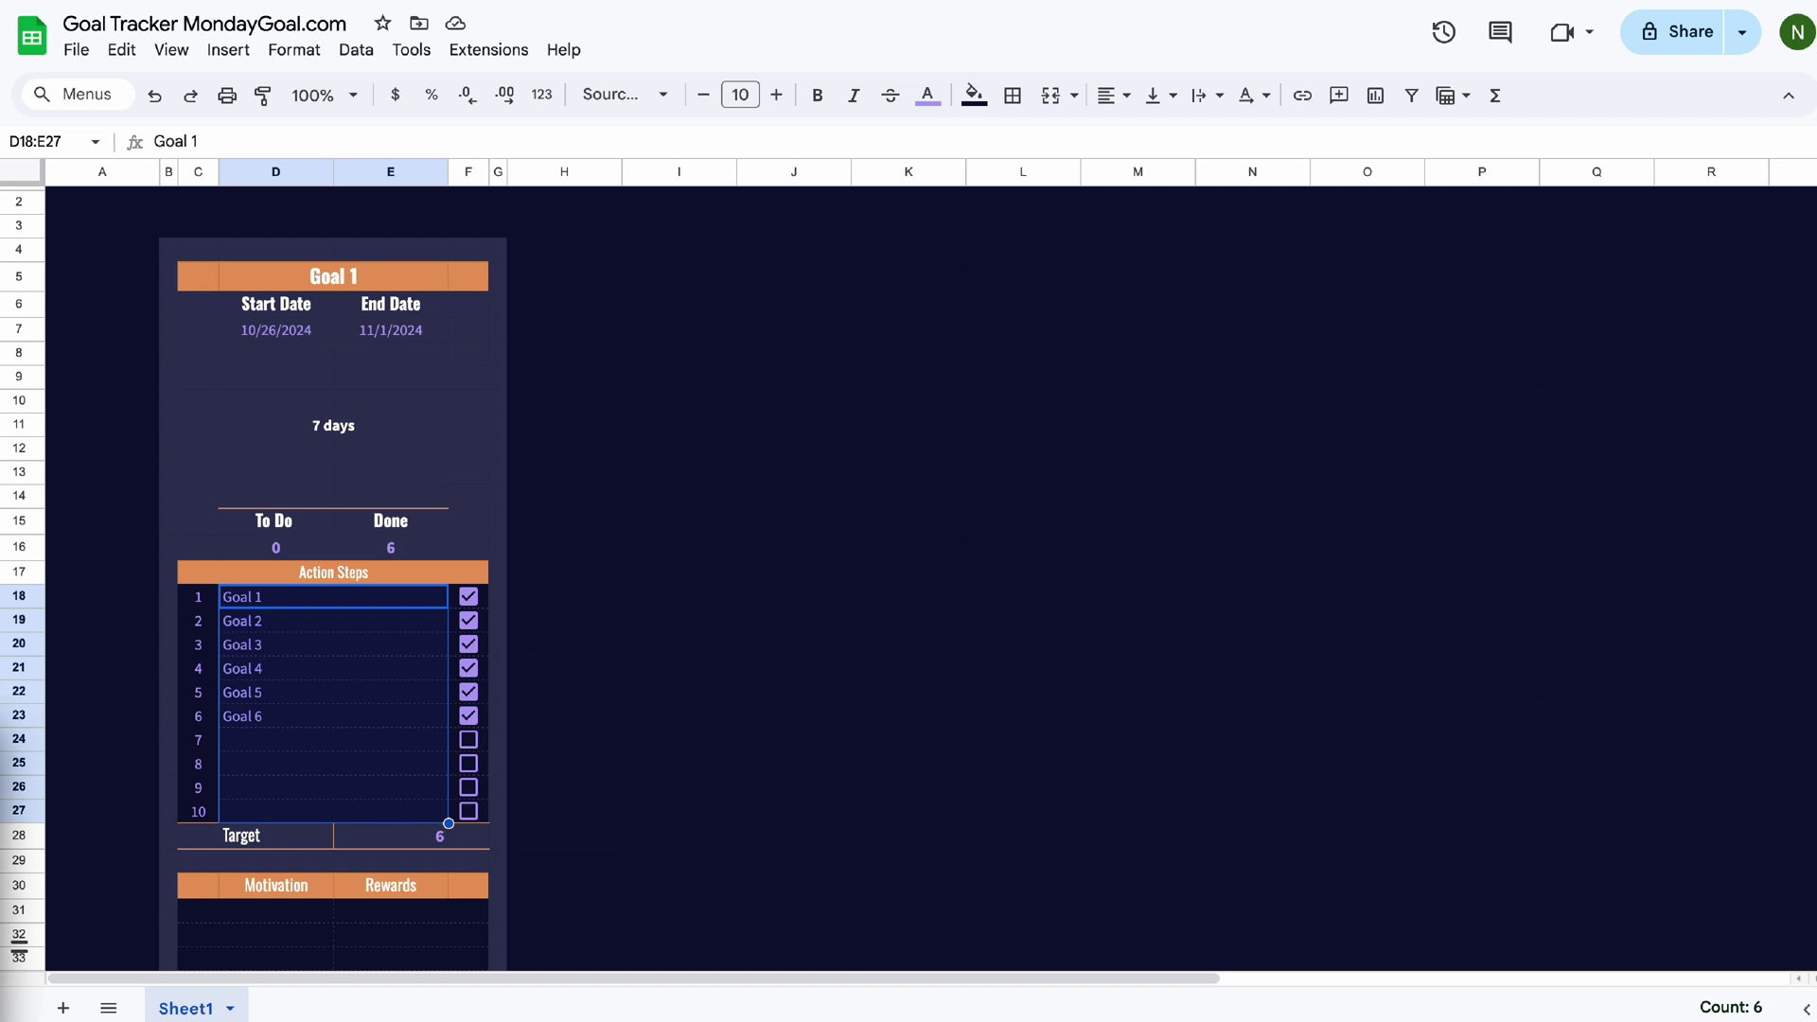
pyautogui.click(284, 54)
pyautogui.click(376, 474)
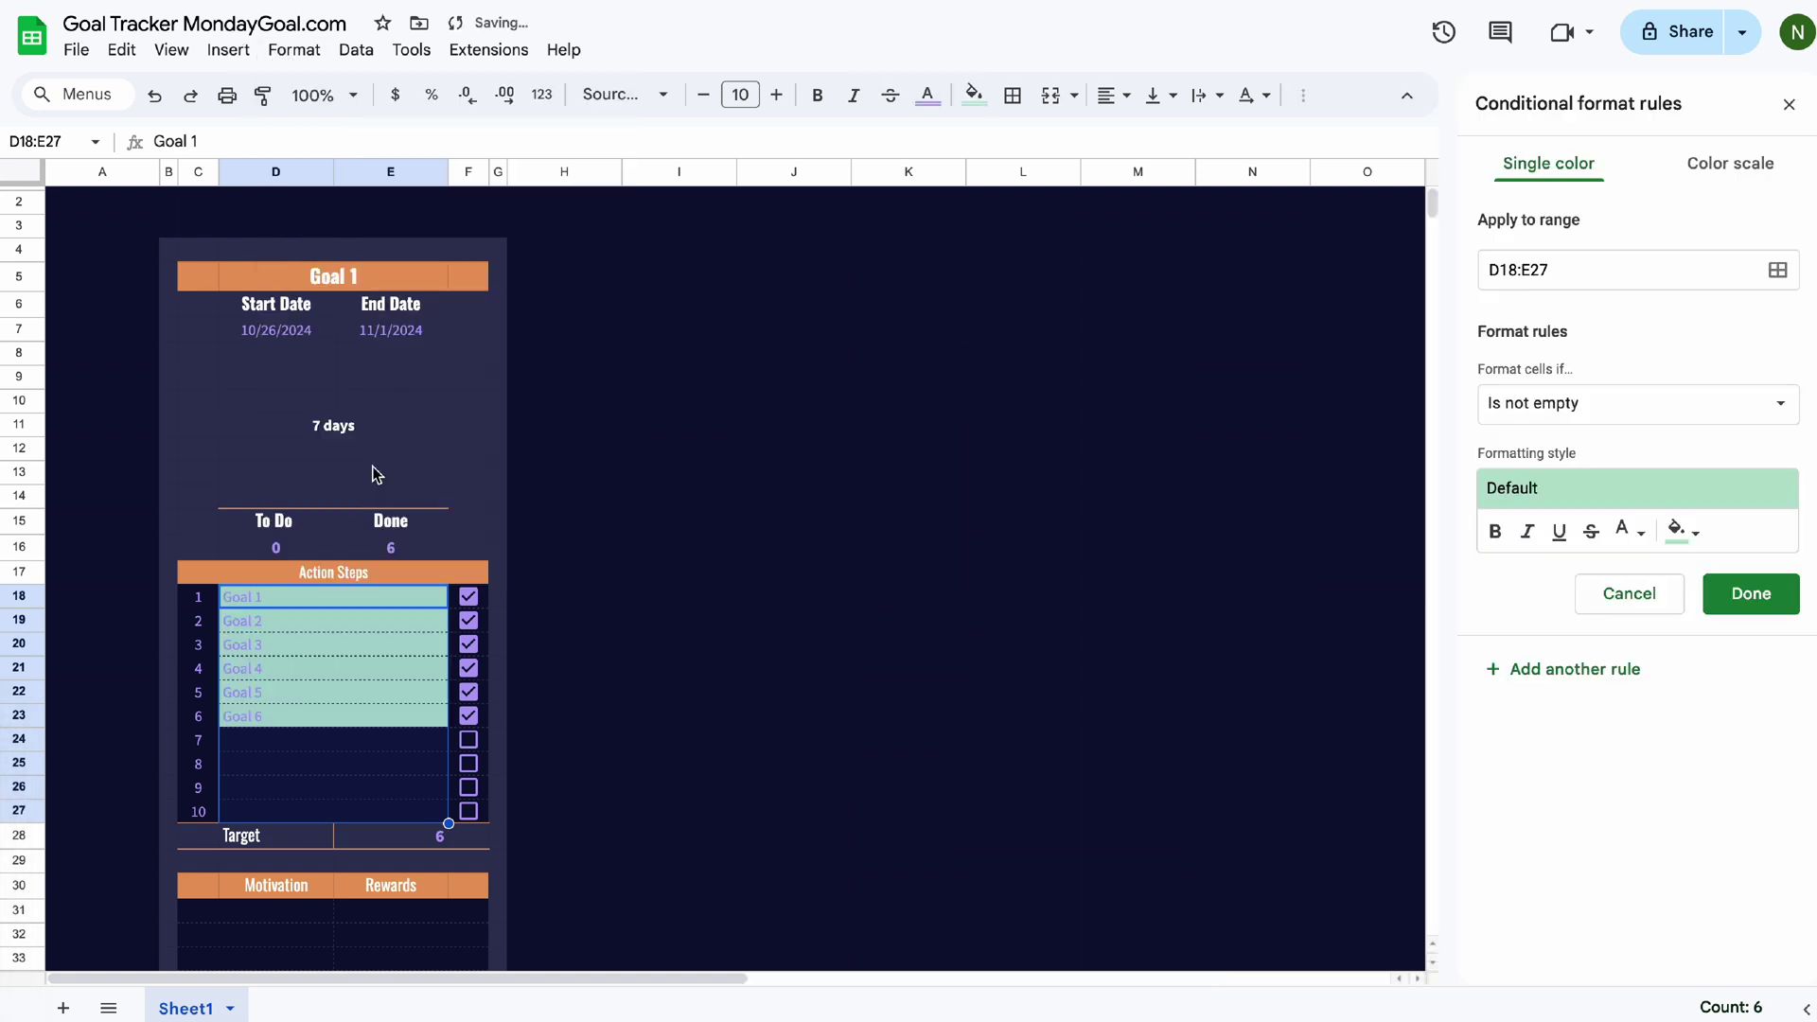
pyautogui.click(1675, 528)
pyautogui.click(1500, 577)
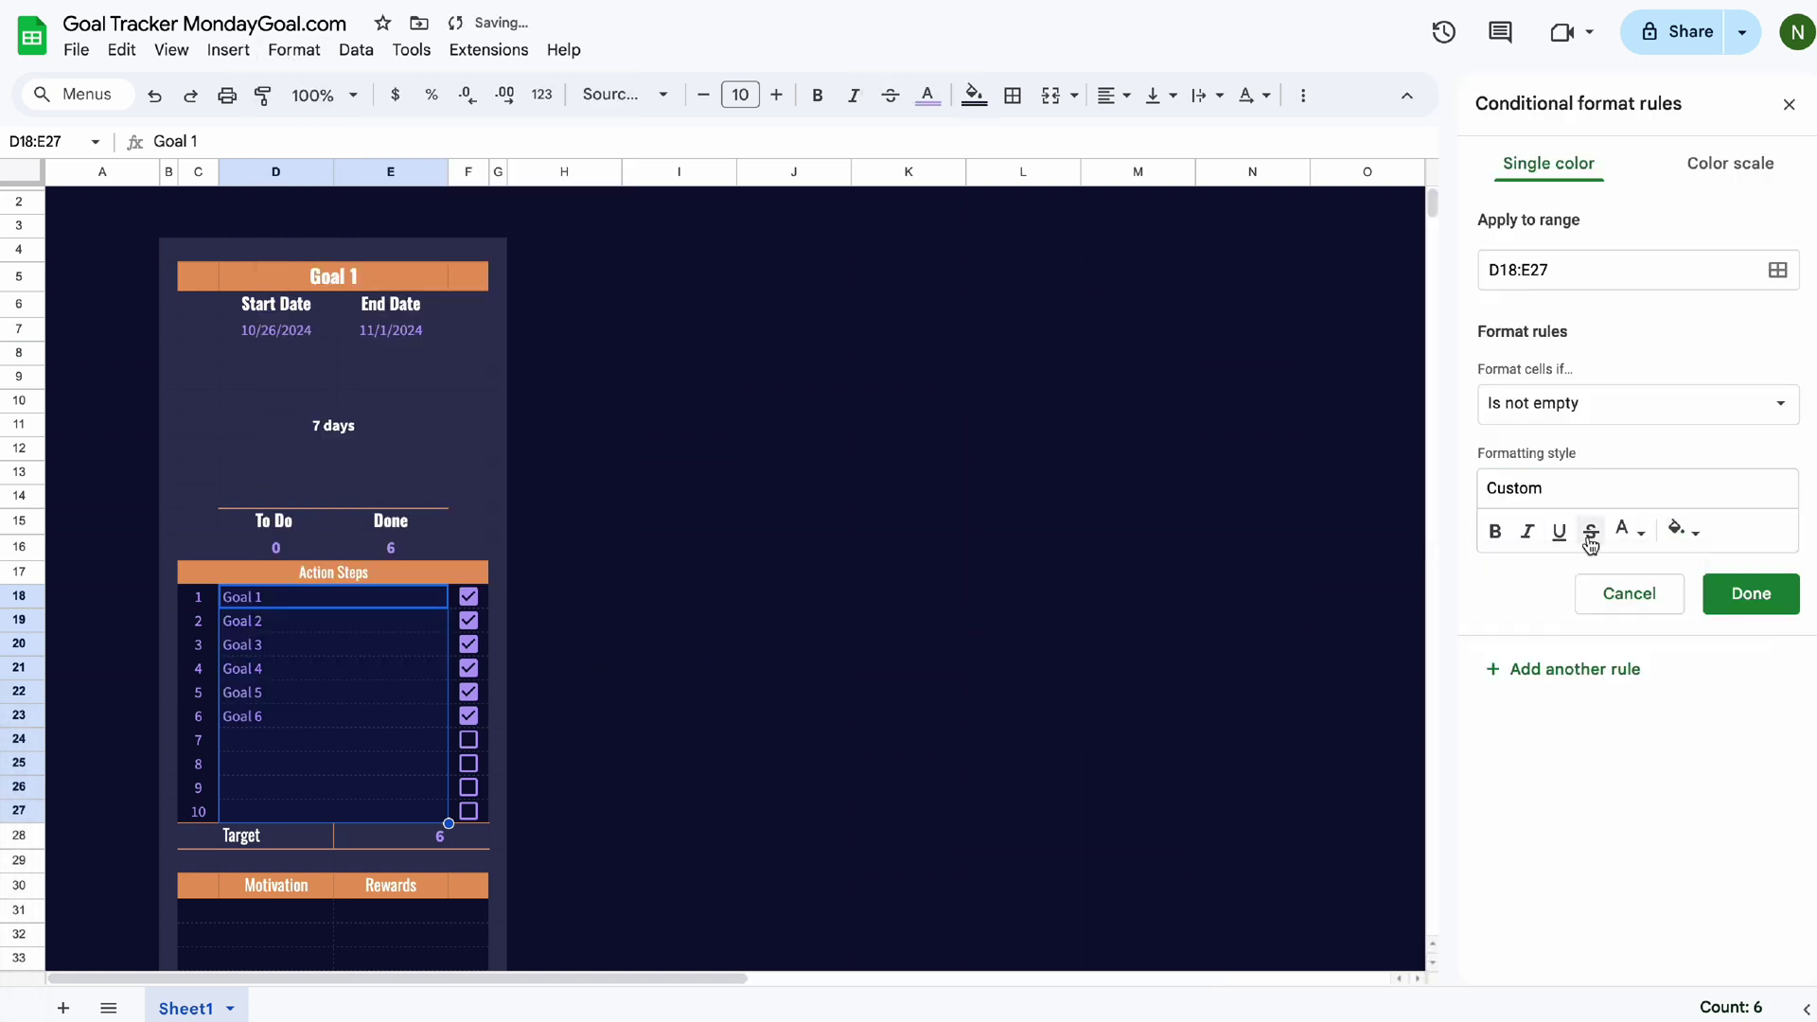
pyautogui.click(1643, 533)
pyautogui.click(1575, 782)
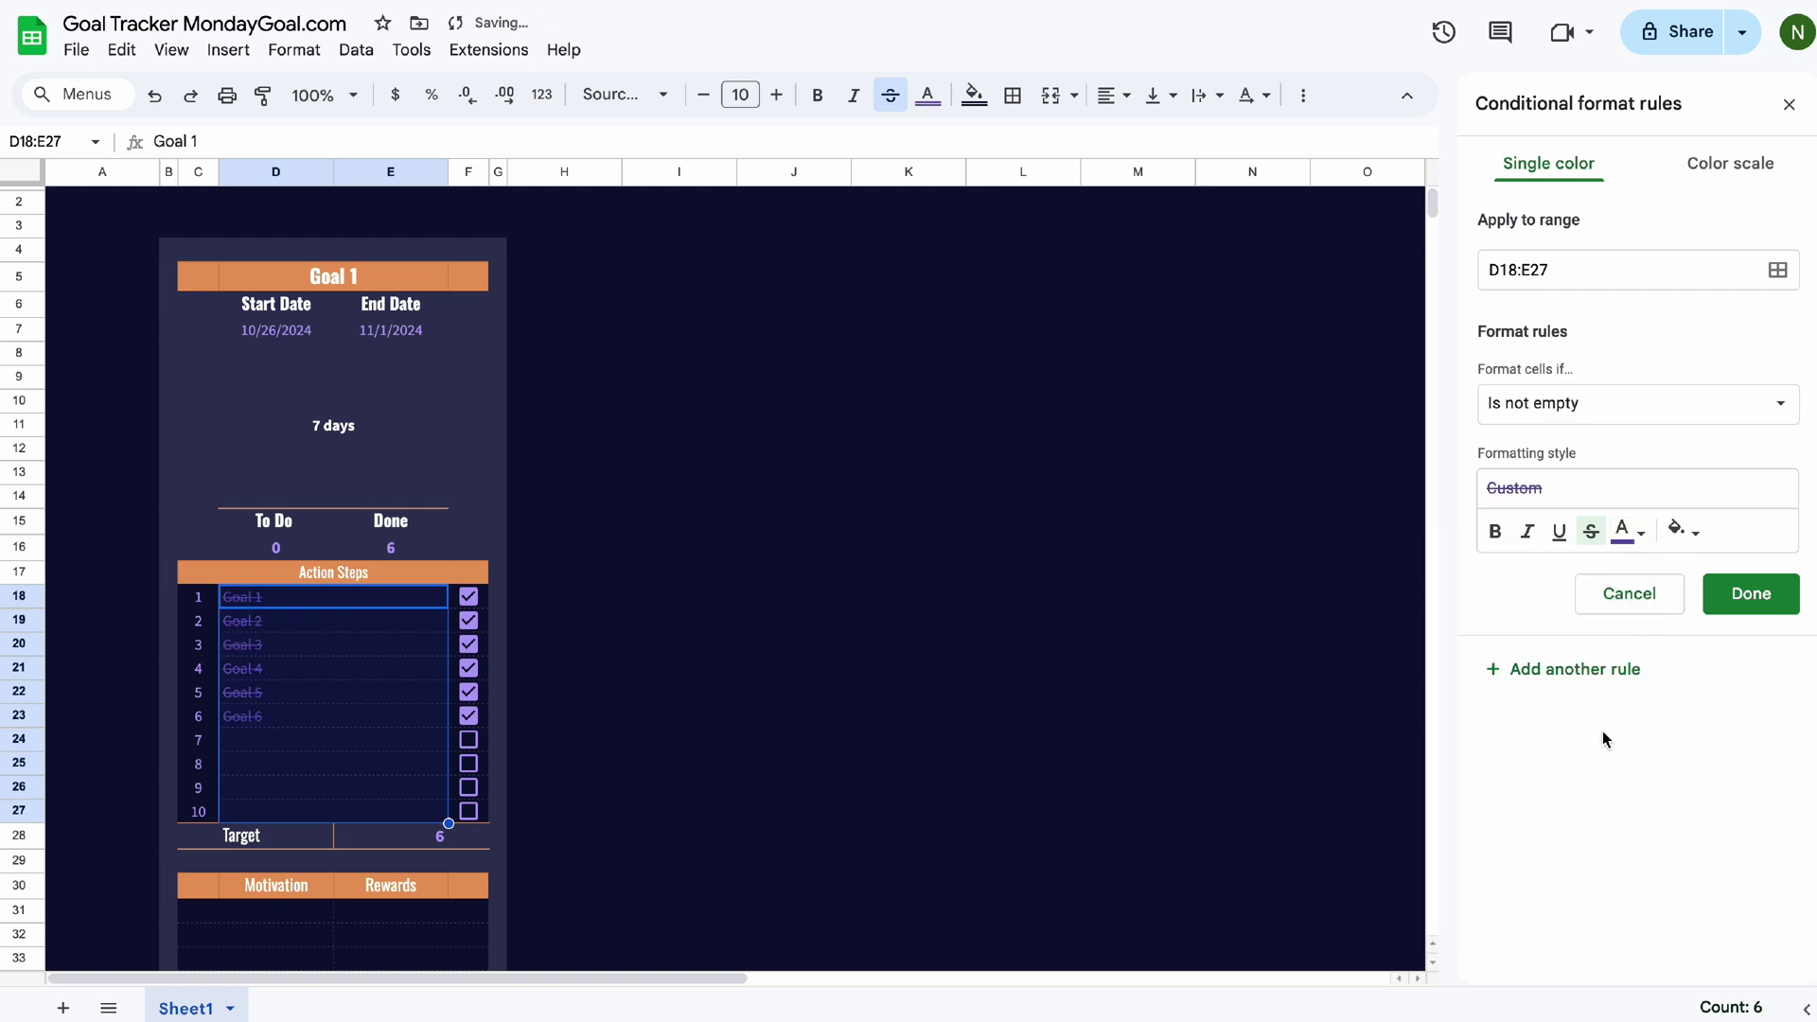
# Save the rule with the custom formula =(F18:F27)=true and uncheck action steps 3 to 6.
pyautogui.click(1779, 405)
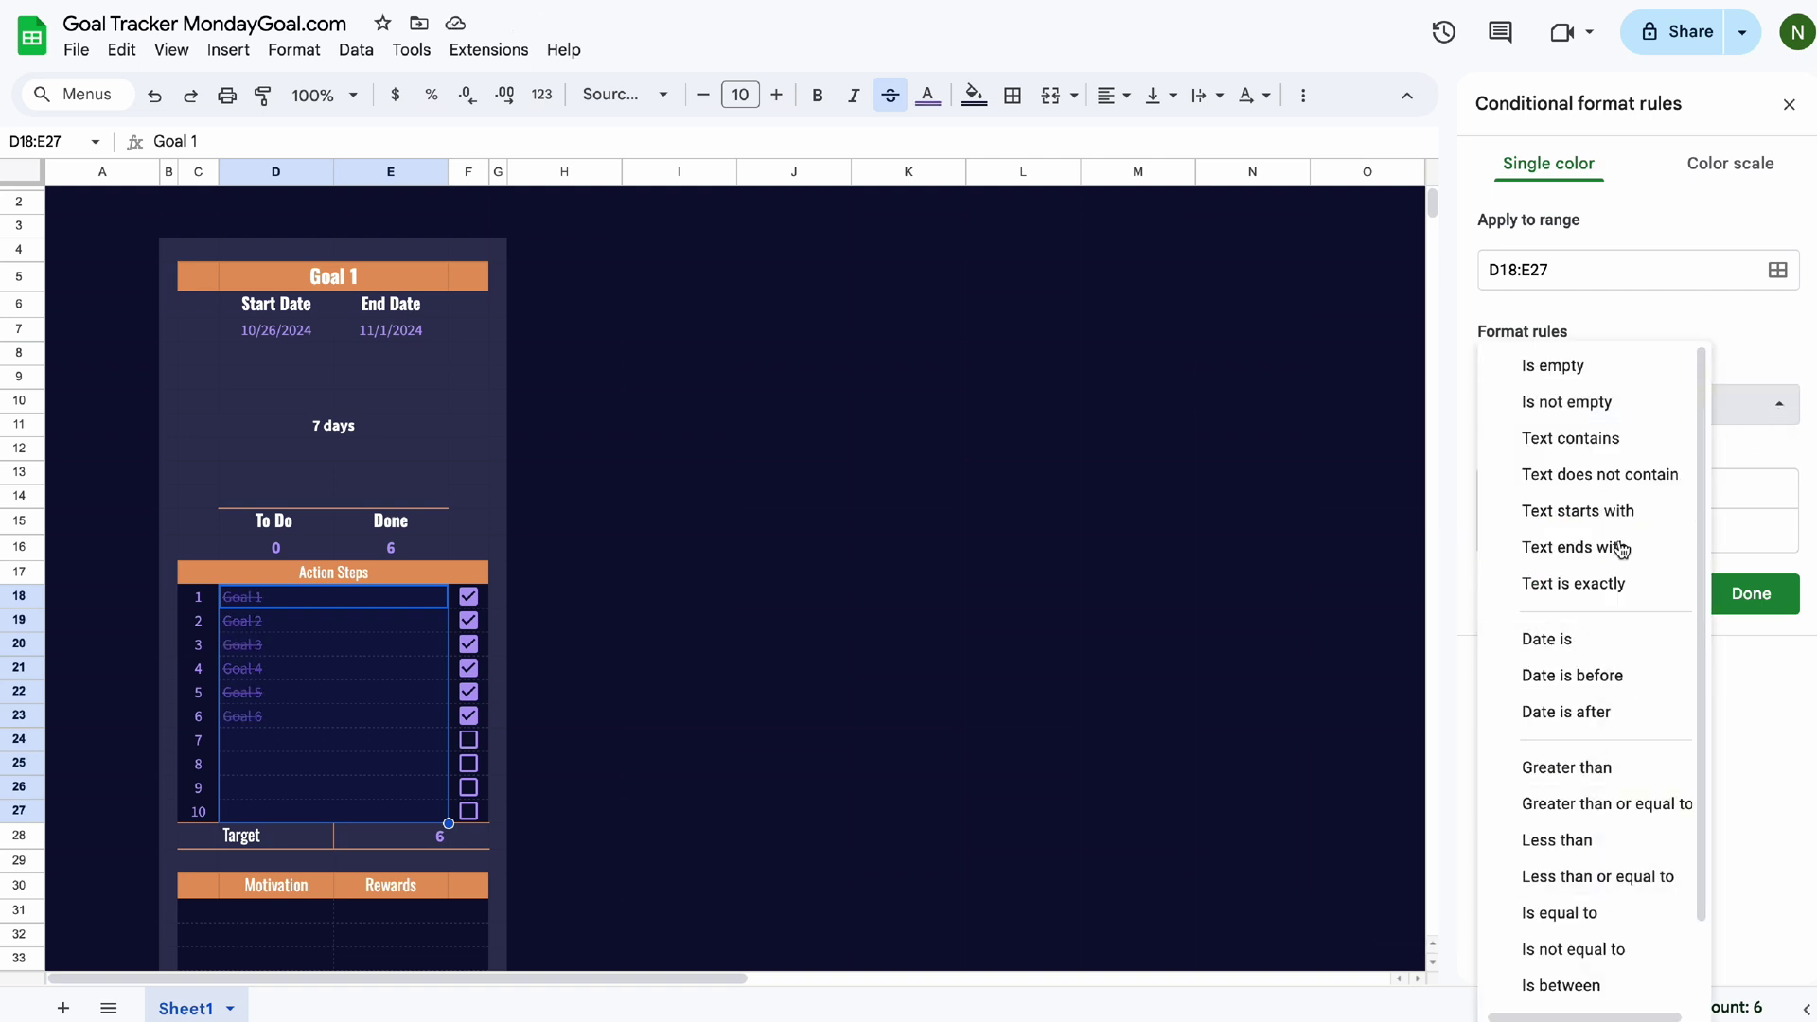
pyautogui.scroll(-1, 1588, 793)
pyautogui.click(1588, 984)
pyautogui.click(1569, 458)
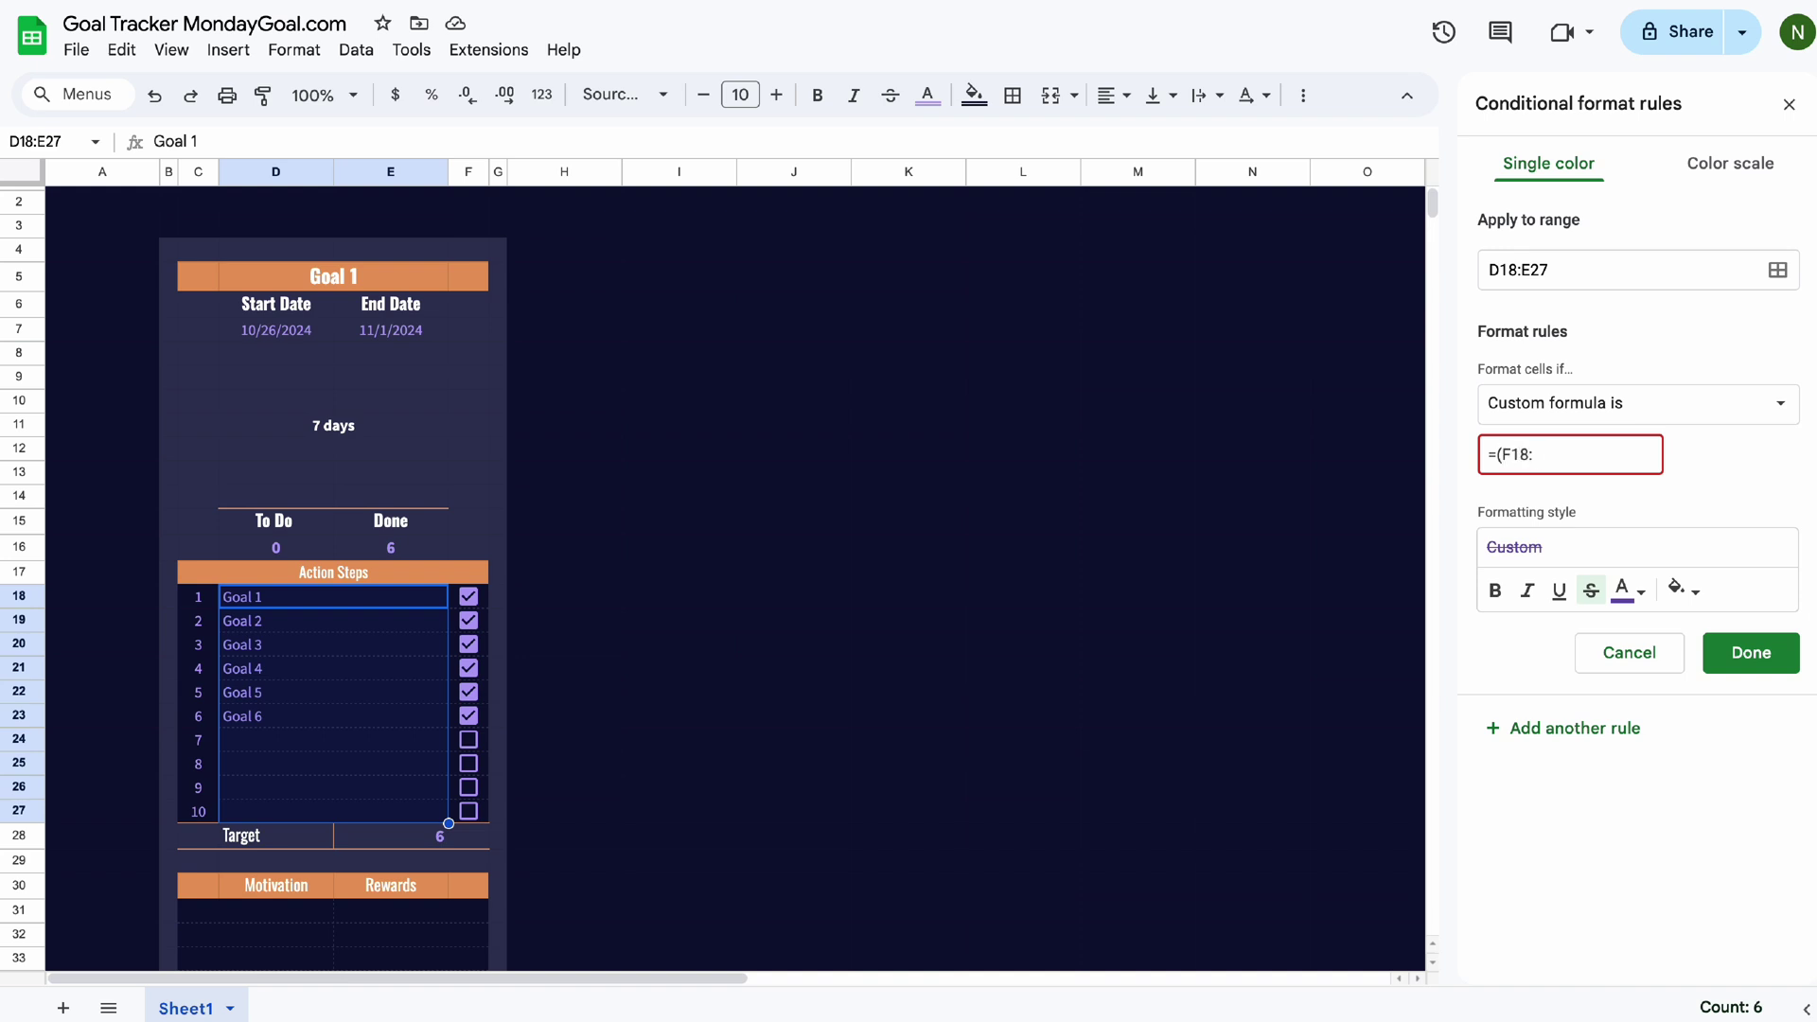
pyautogui.write('=(F18:F27)=true')
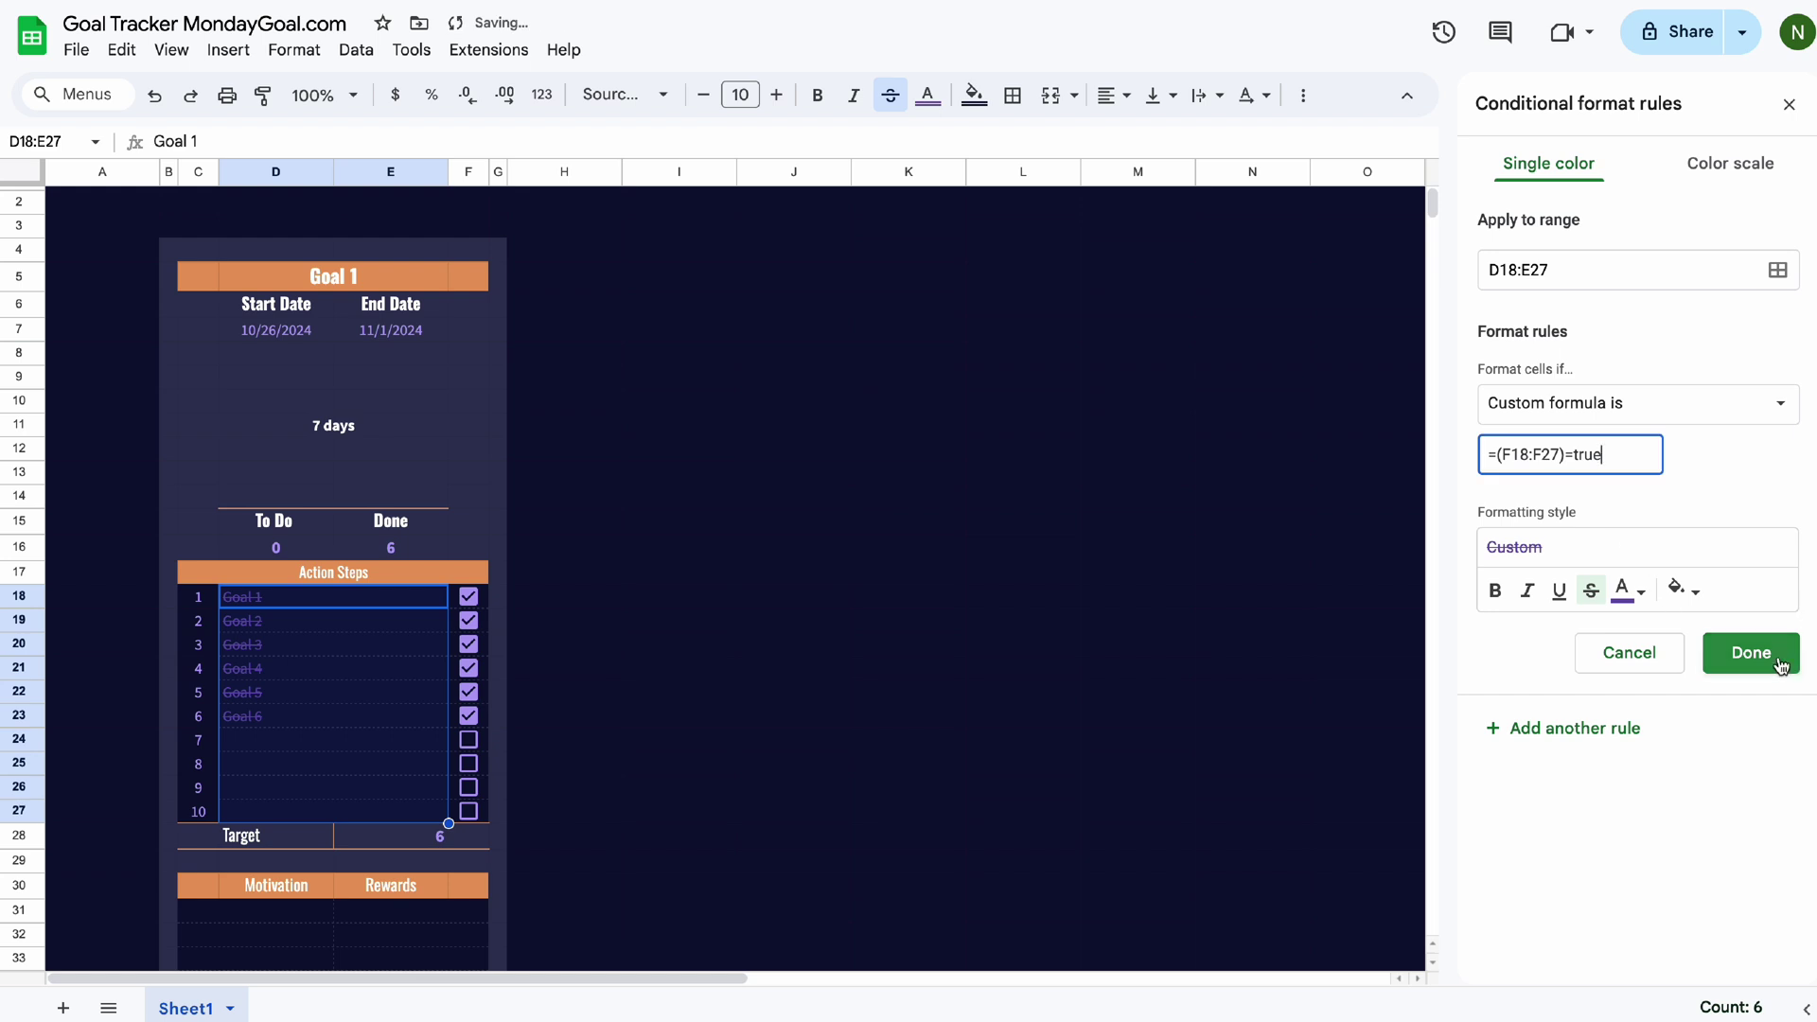
pyautogui.click(1750, 653)
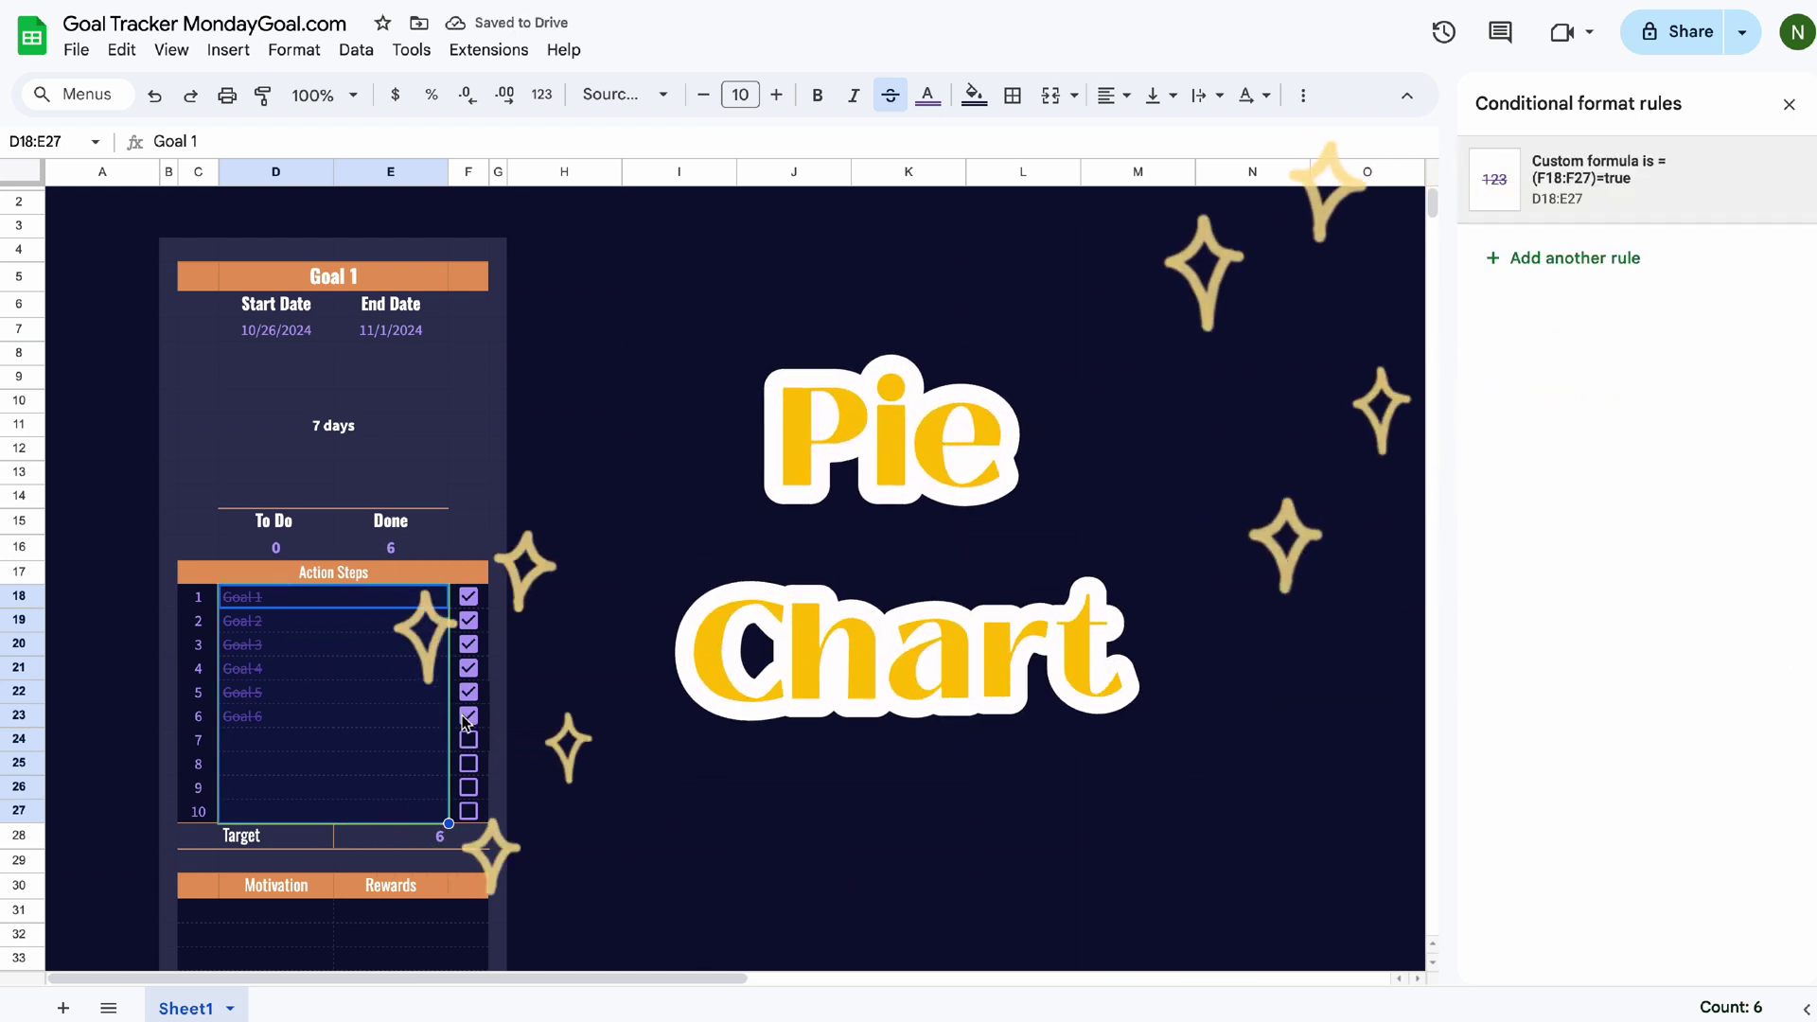
pyautogui.click(469, 645)
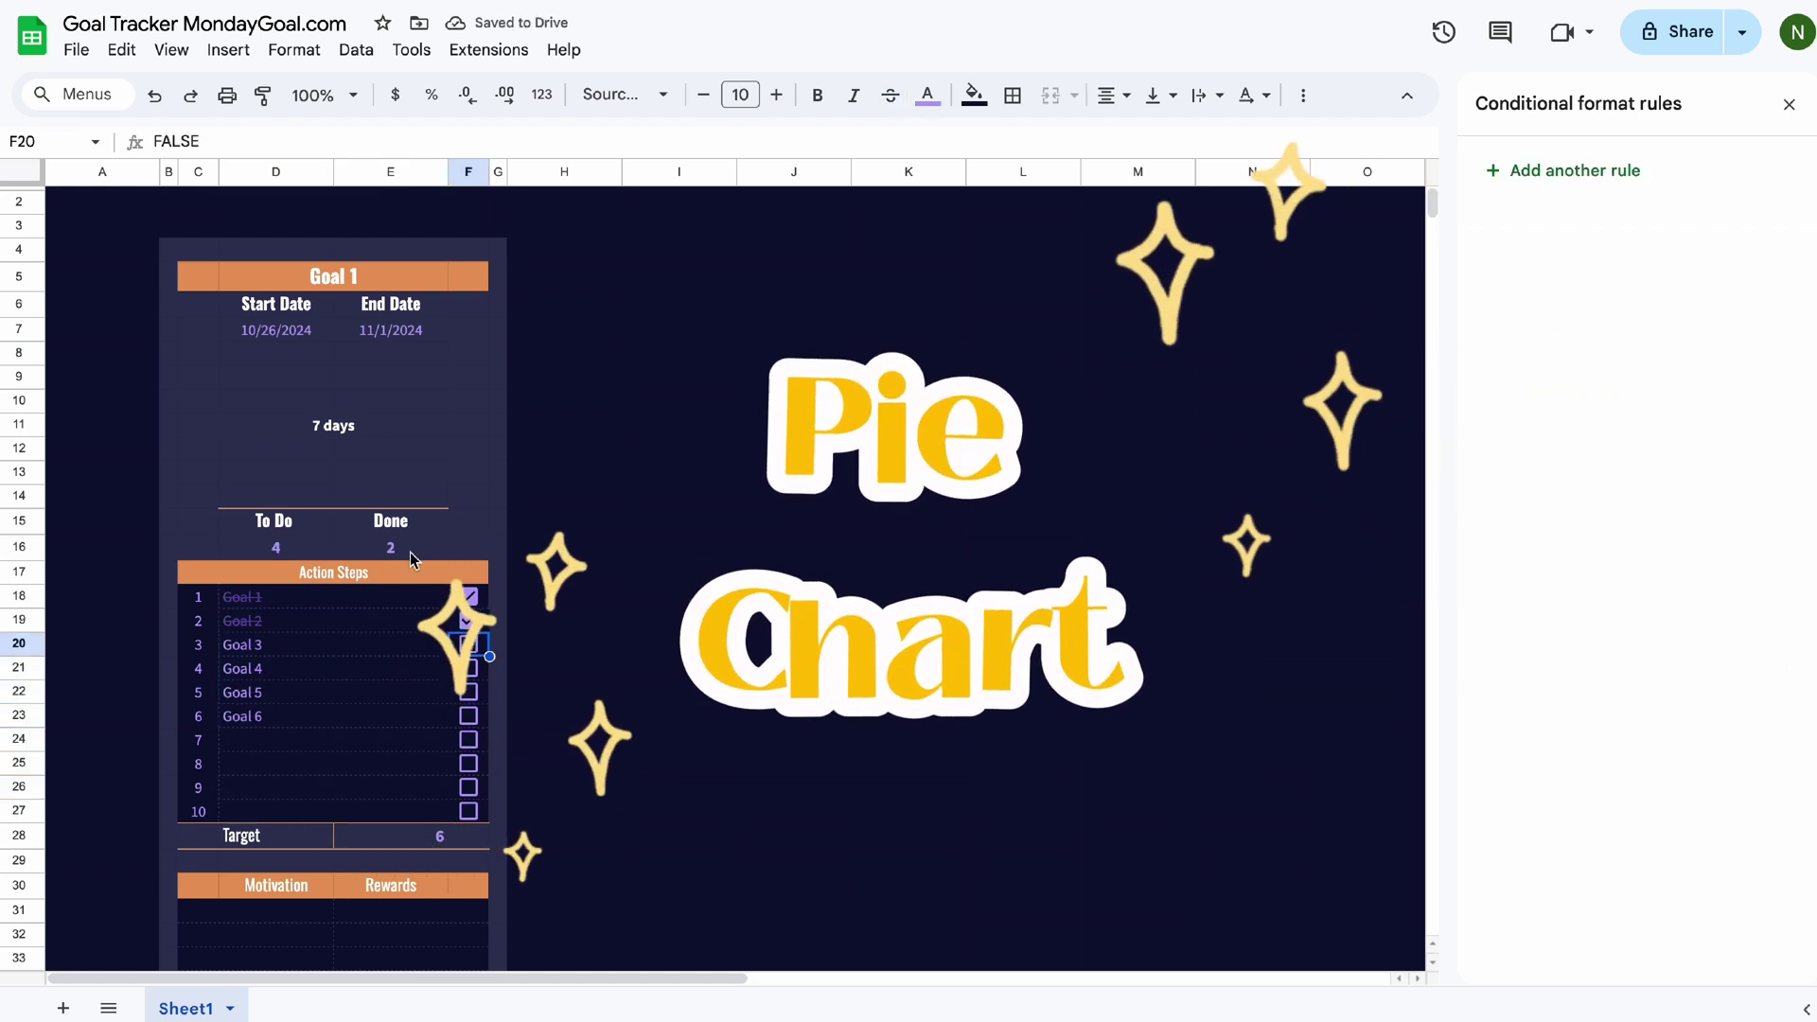
# Insert a doughnut chart of the To Do and Done counts D16:E16 with rows and columns switched.
pyautogui.moveTo(411, 552); pyautogui.dragTo(258, 545)
pyautogui.click(228, 49)
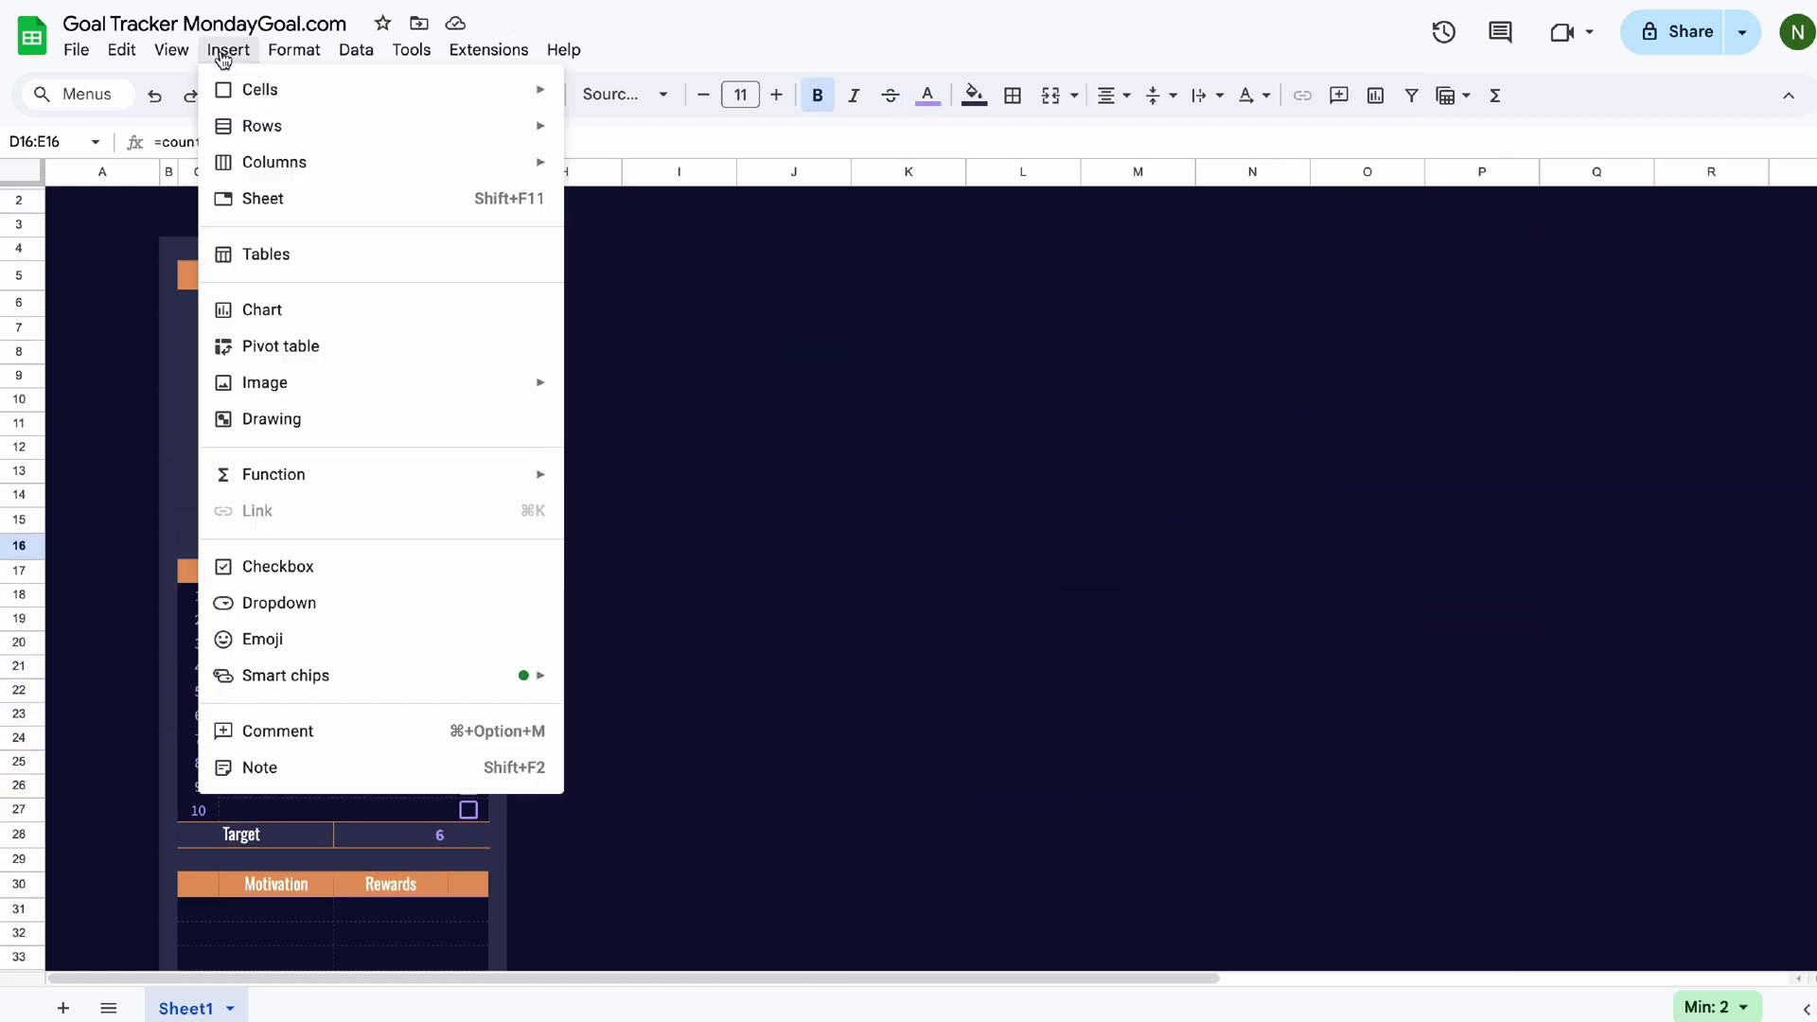
pyautogui.click(309, 311)
pyautogui.click(1661, 272)
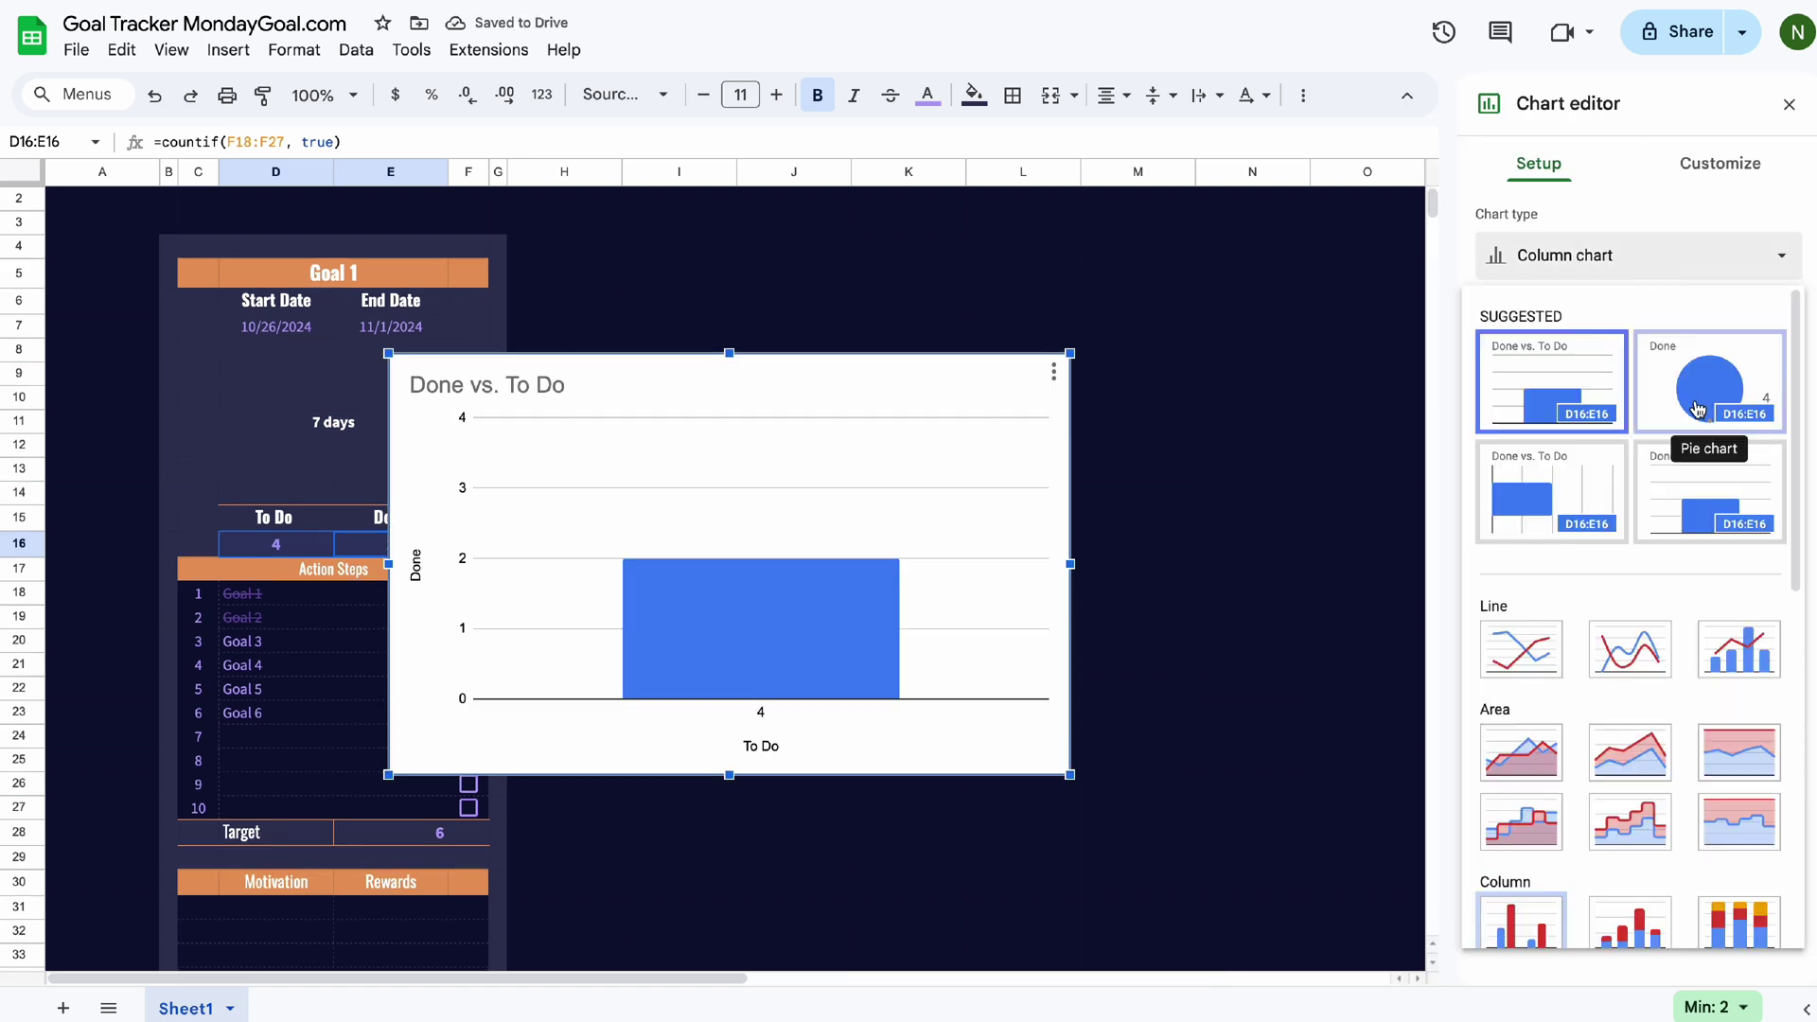
pyautogui.scroll(-1, 1696, 409)
pyautogui.click(1791, 258)
pyautogui.click(1771, 258)
pyautogui.scroll(-7, 1595, 554)
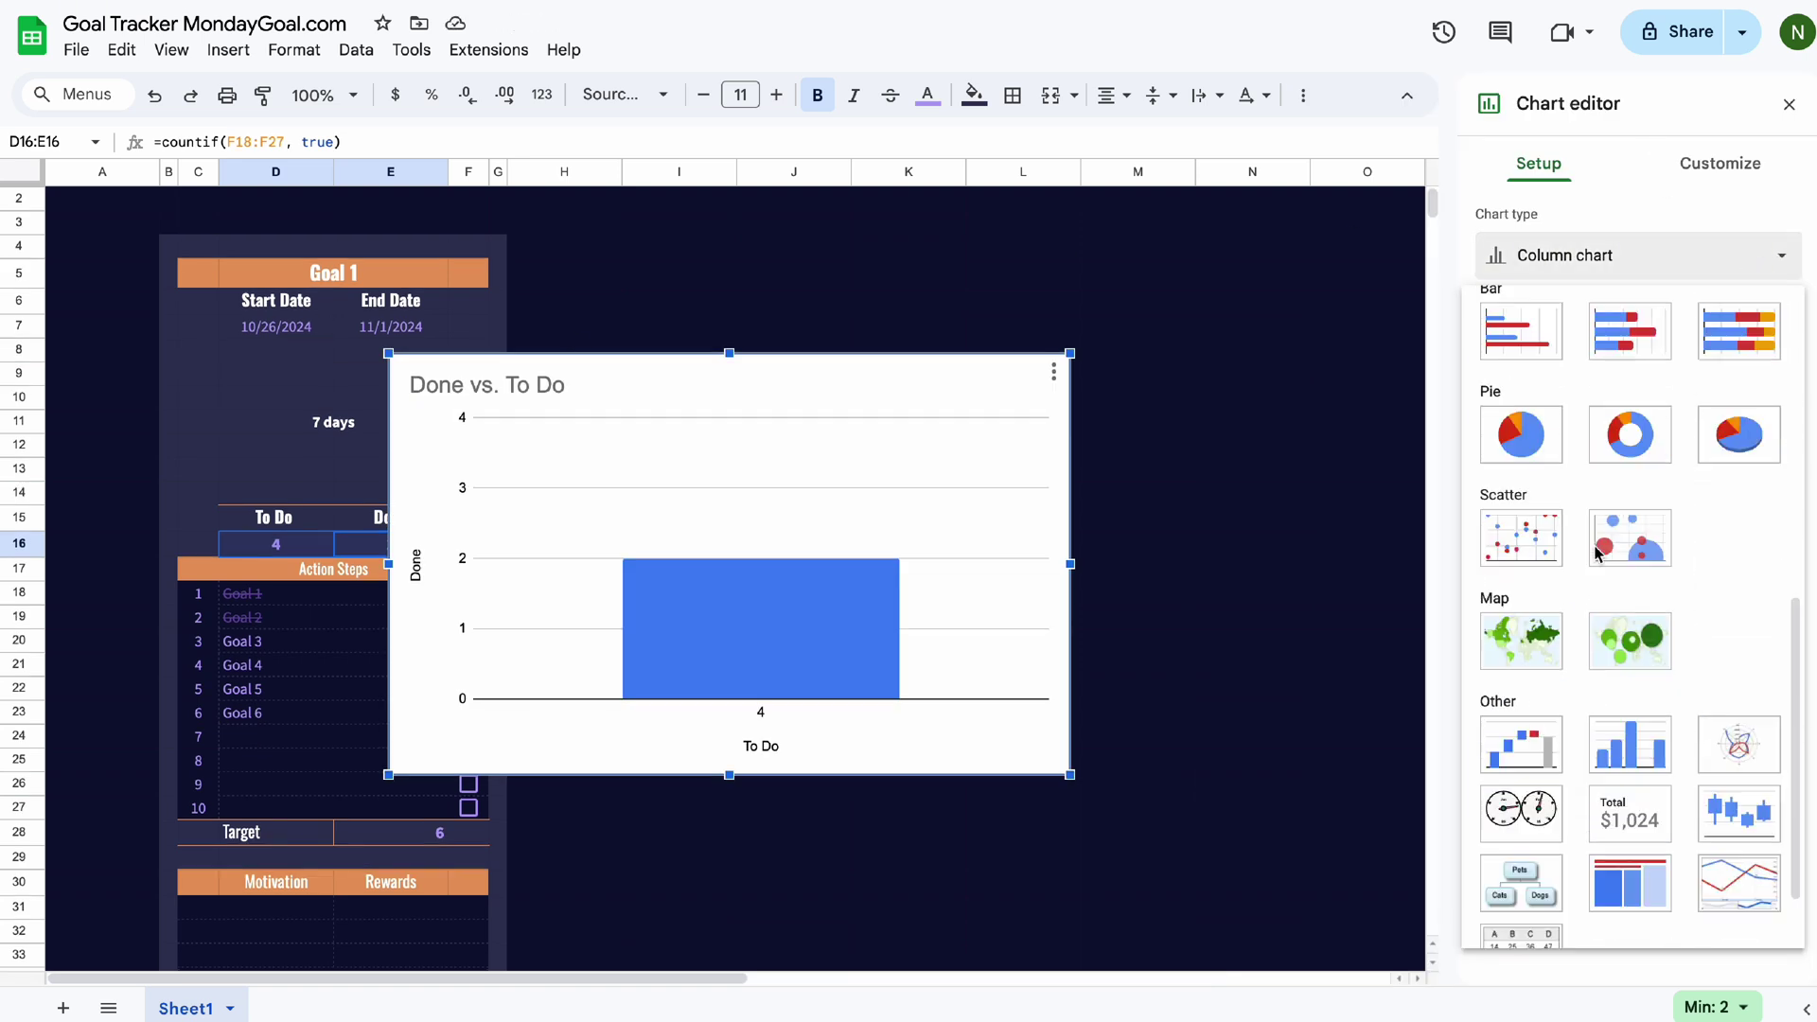
pyautogui.click(1644, 404)
pyautogui.click(1487, 650)
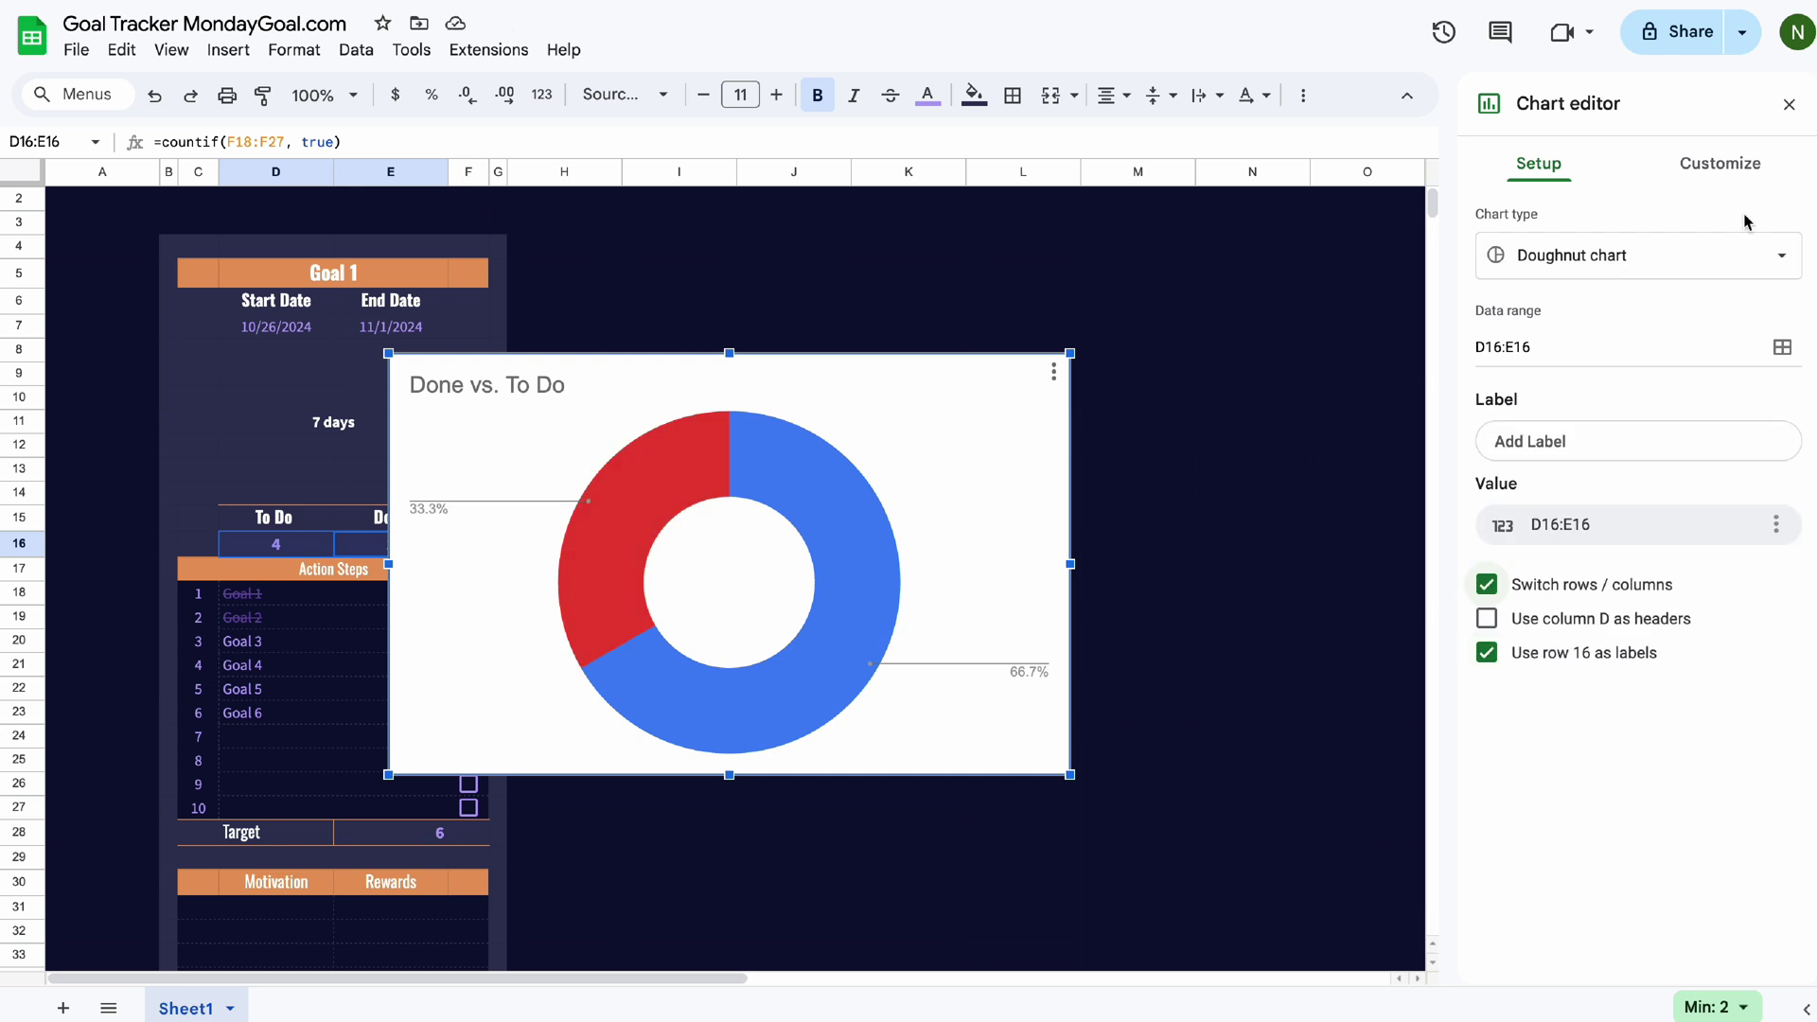
# Remove the chart's background colour and set its border colour to None.
pyautogui.click(1722, 166)
pyautogui.click(1504, 227)
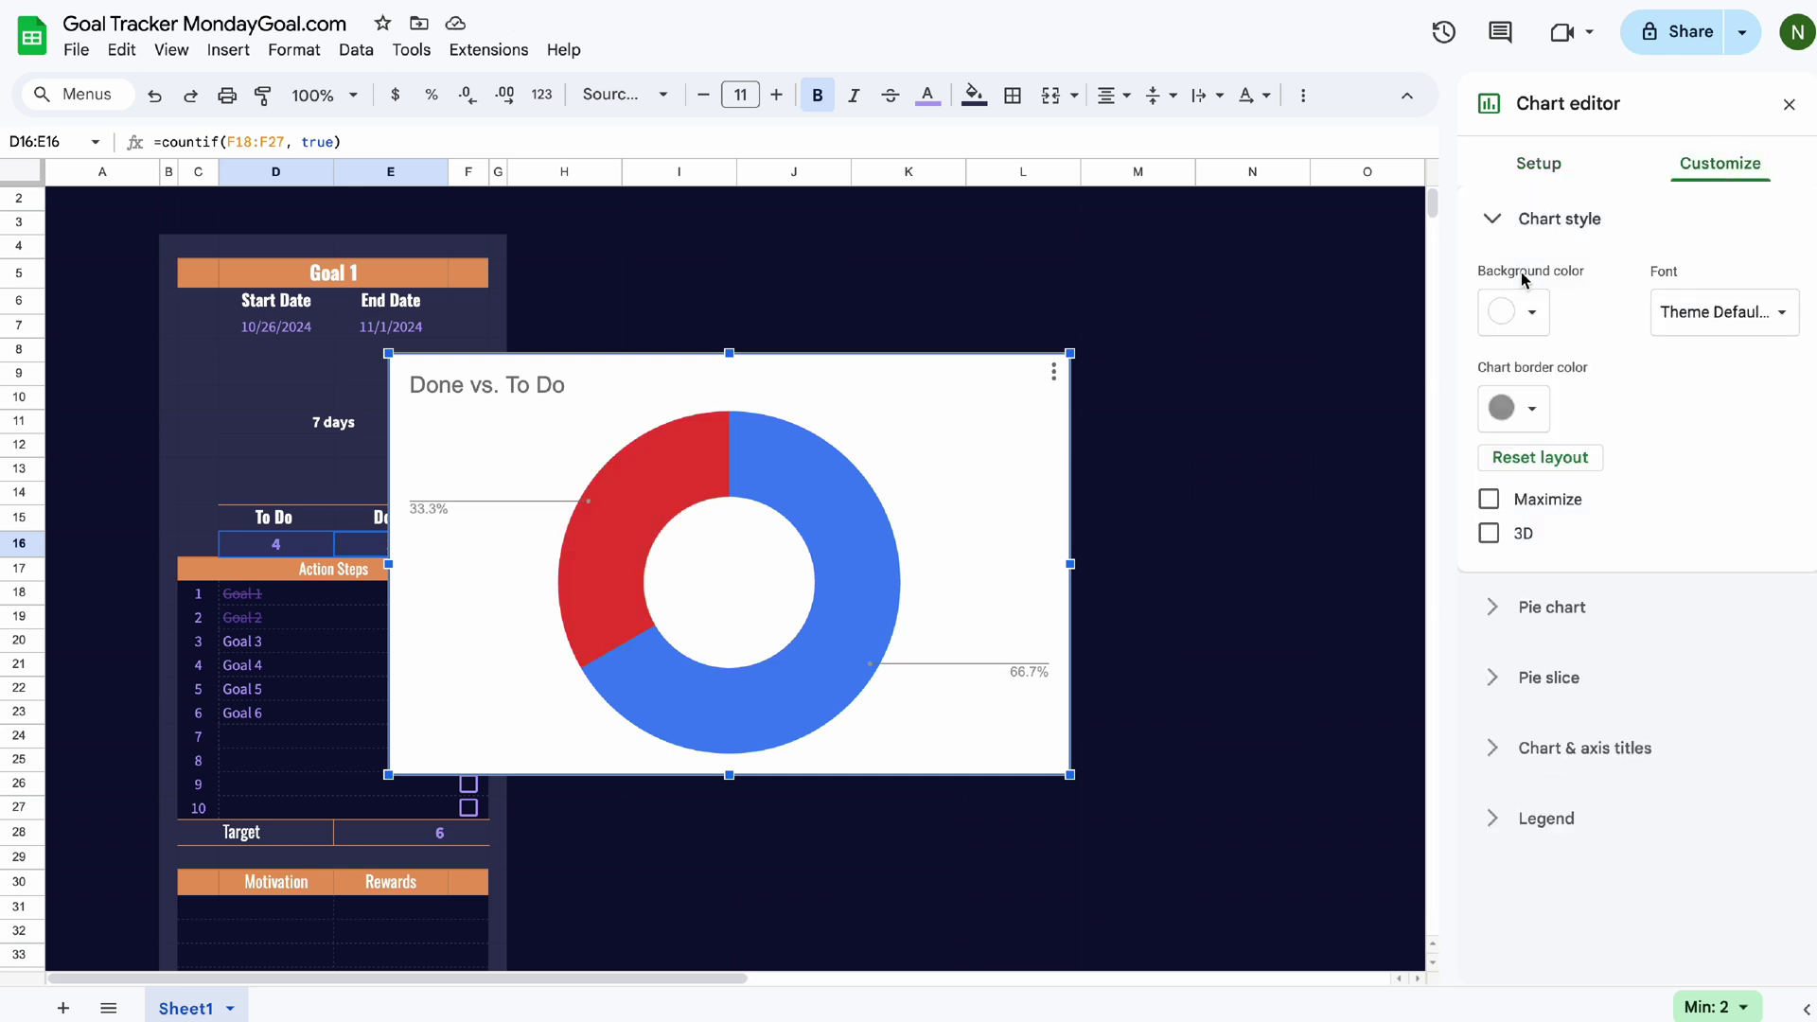
pyautogui.click(1531, 312)
pyautogui.click(1519, 367)
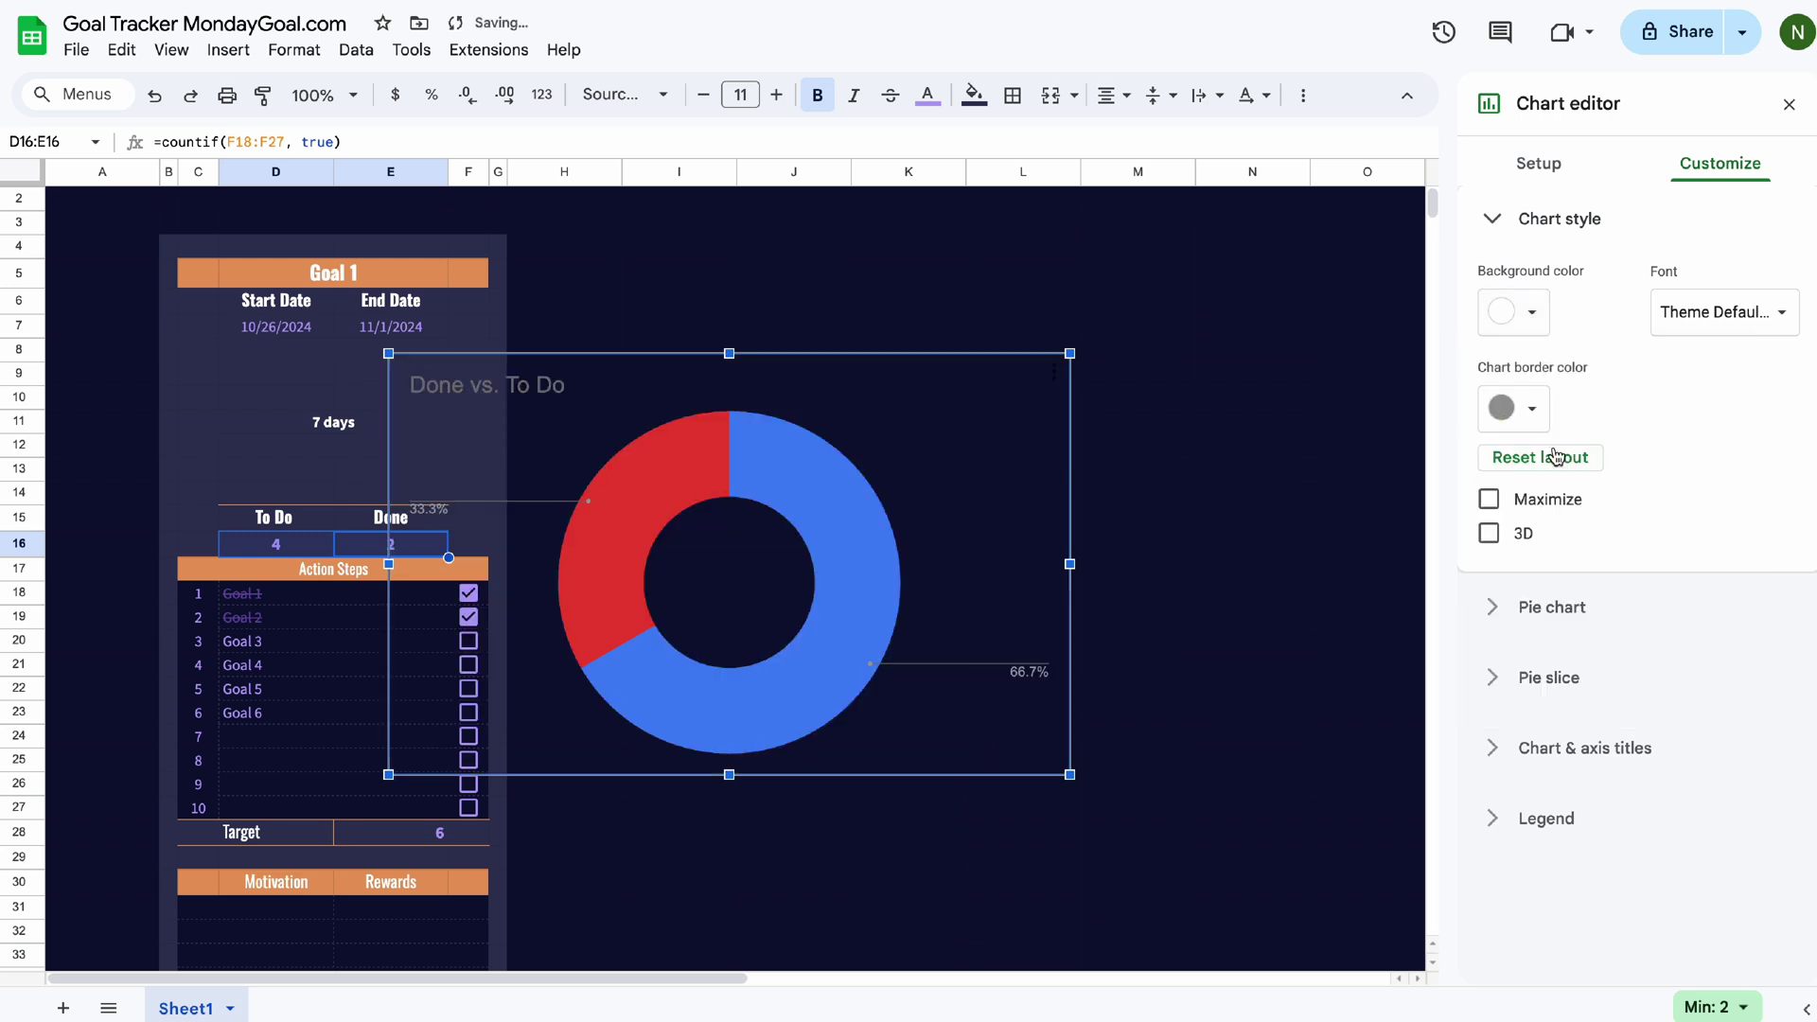
pyautogui.click(1531, 409)
pyautogui.click(1538, 459)
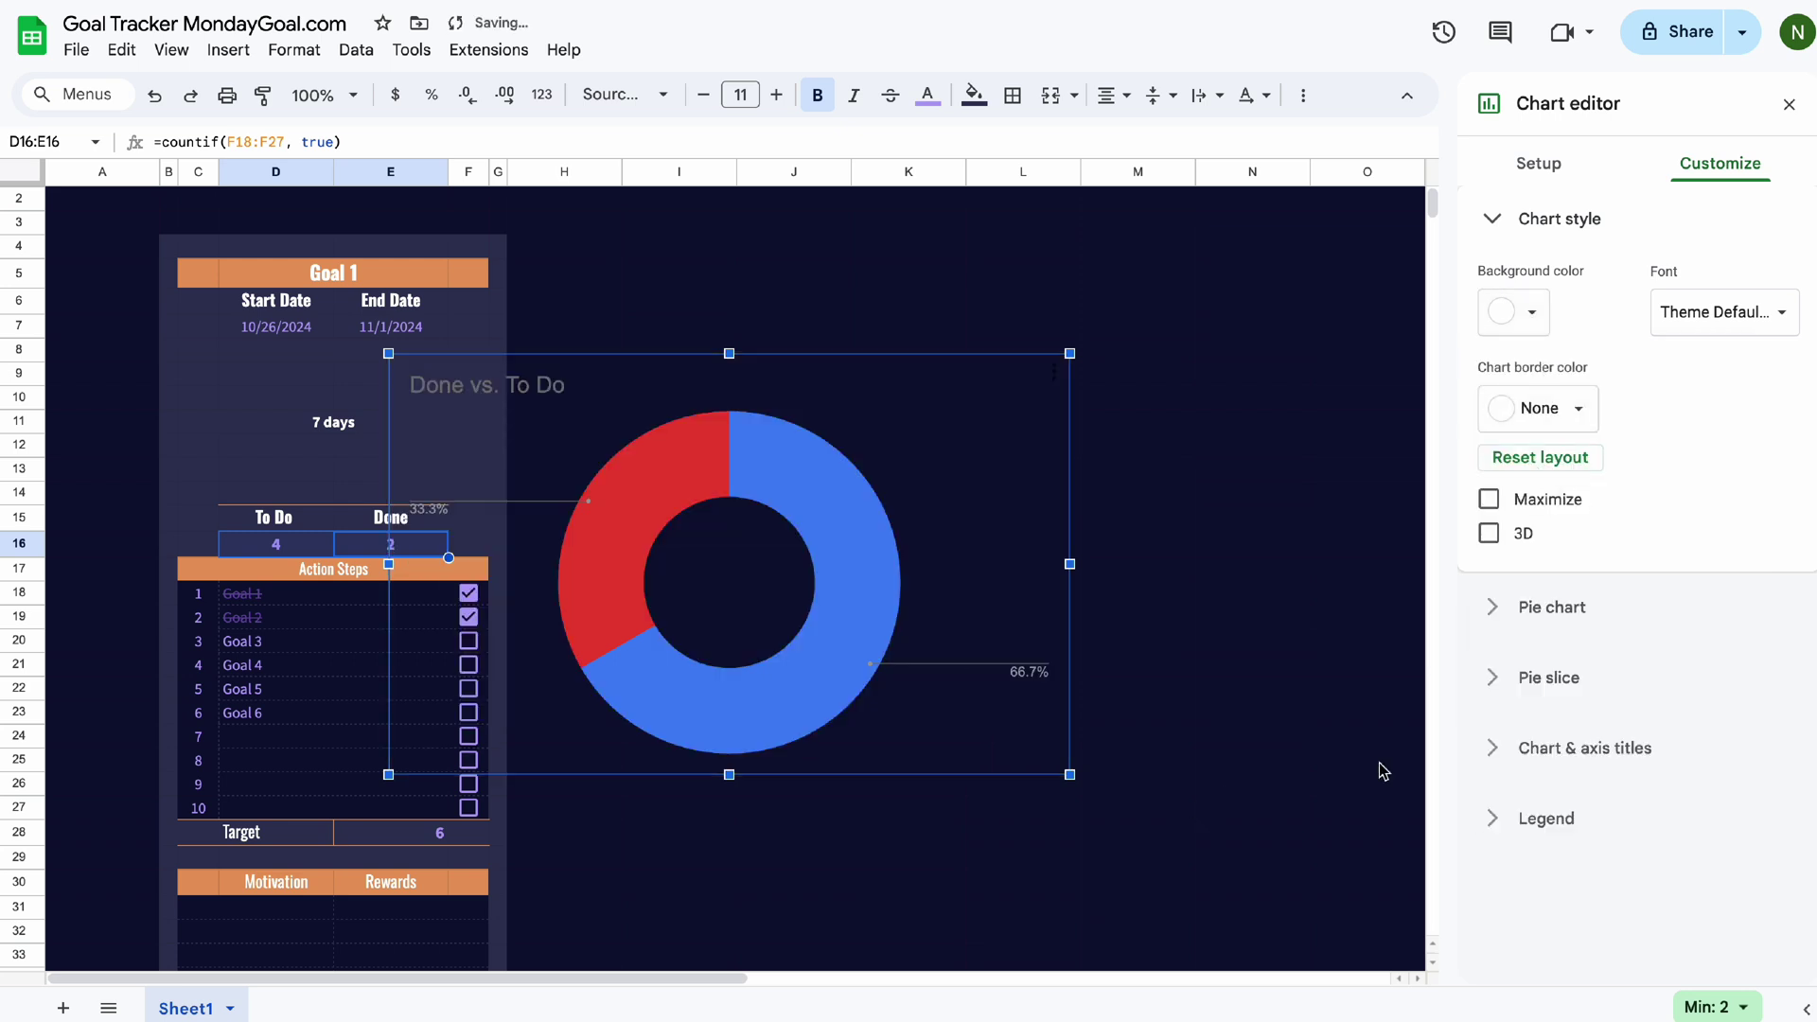
# Set the donut hole to 75% and shrink the chart to about half its size.
pyautogui.click(1497, 610)
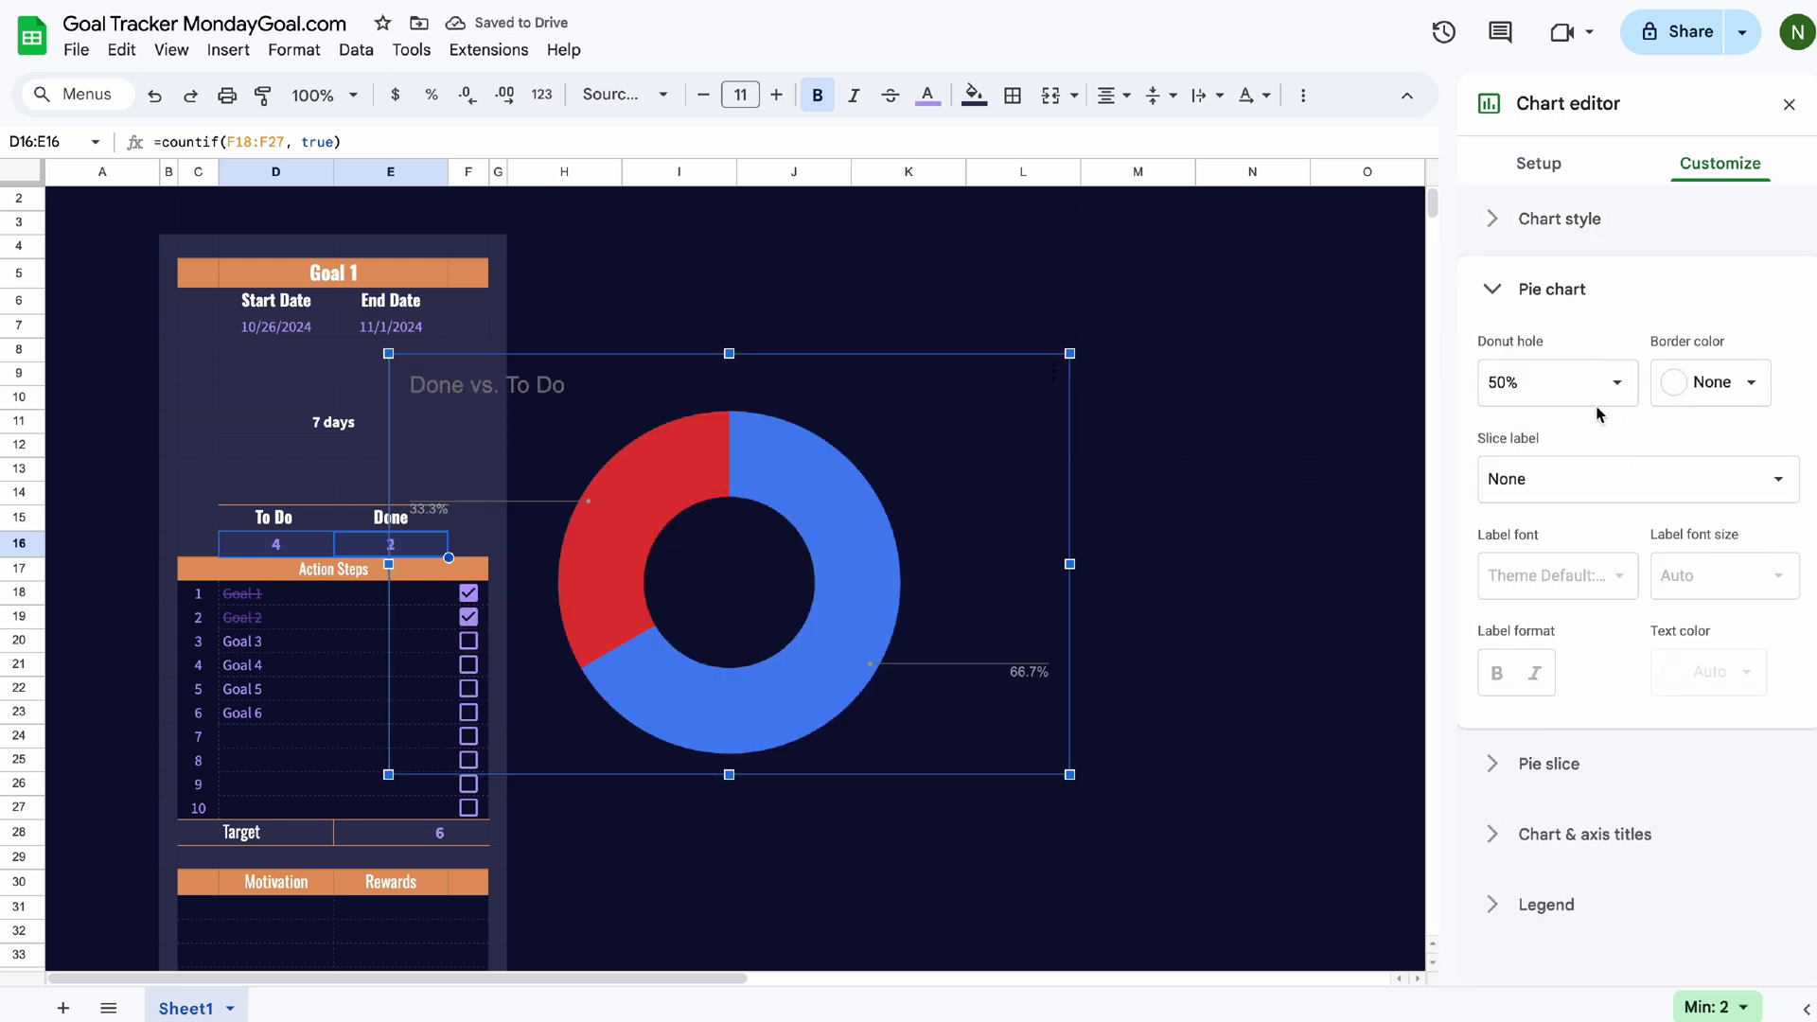
pyautogui.click(1616, 382)
pyautogui.click(1537, 535)
pyautogui.moveTo(1070, 774); pyautogui.dragTo(739, 566)
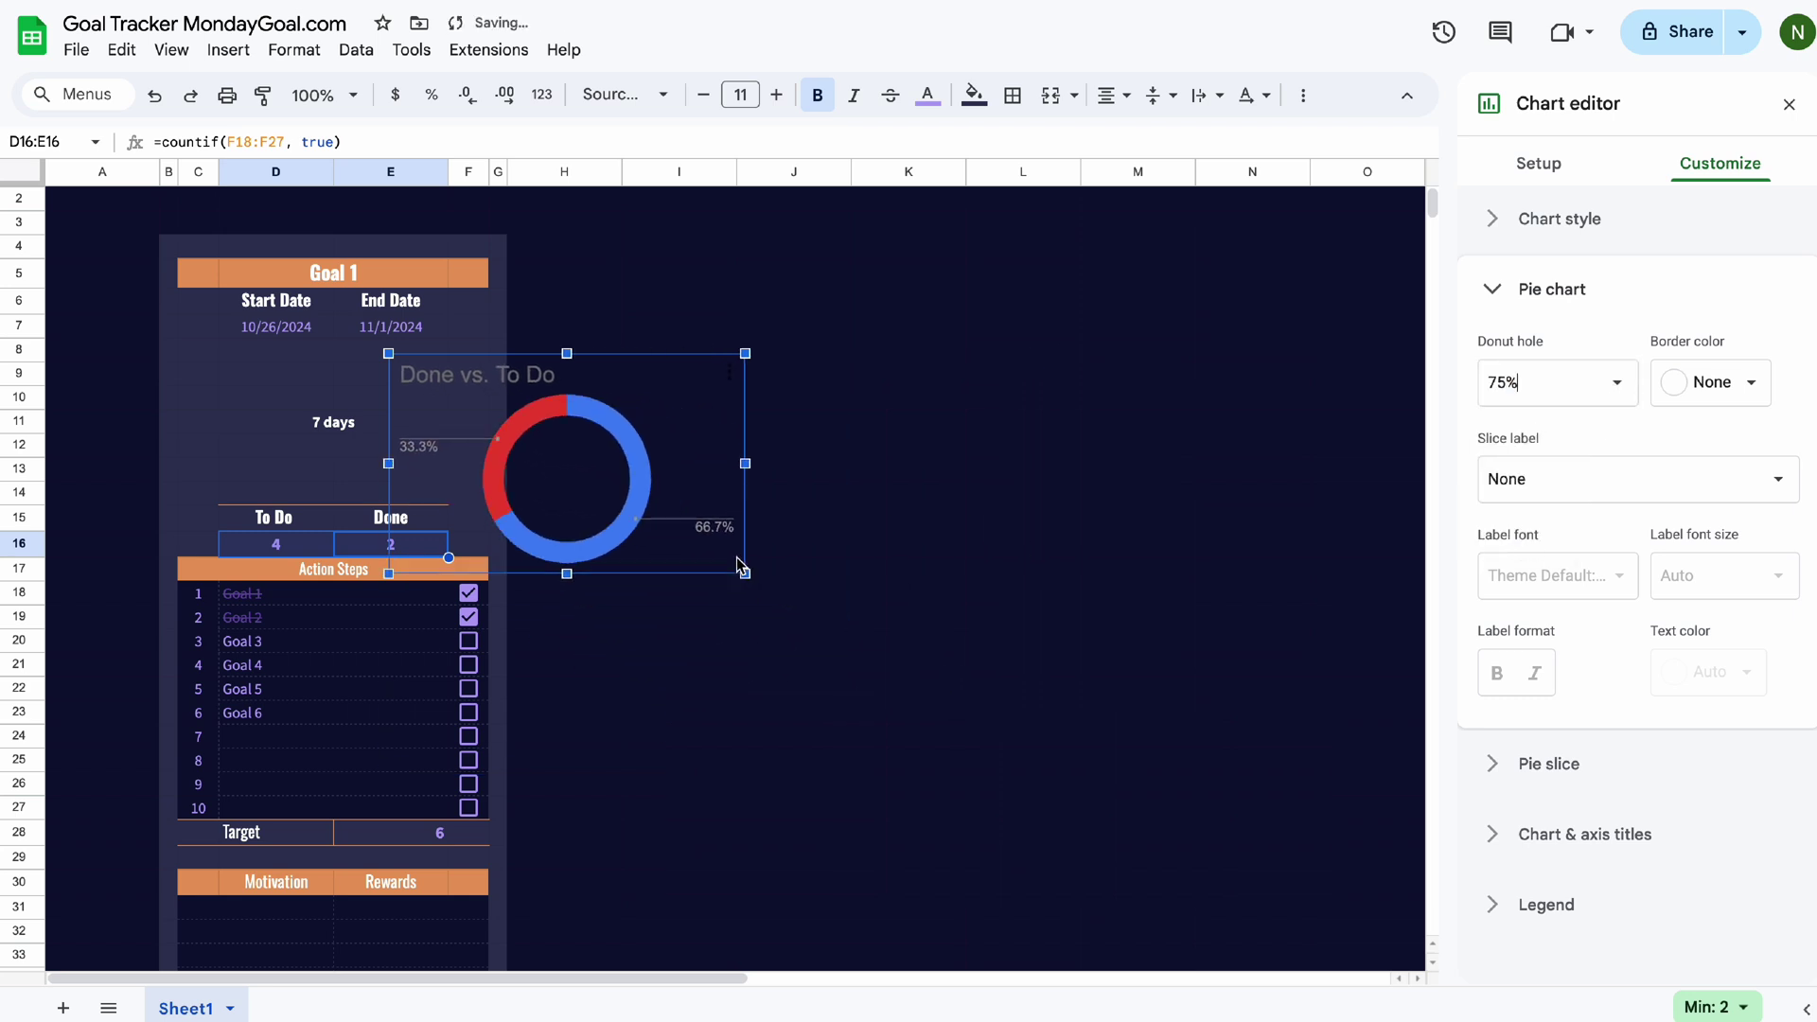
# Move the doughnut chart so its ring surrounds the 7 days countdown of Goal 1.
pyautogui.moveTo(653, 511); pyautogui.dragTo(419, 450)
# Test the doughnut chart by ticking action steps 3 to 5 and undoing those ticks.
pyautogui.click(467, 645)
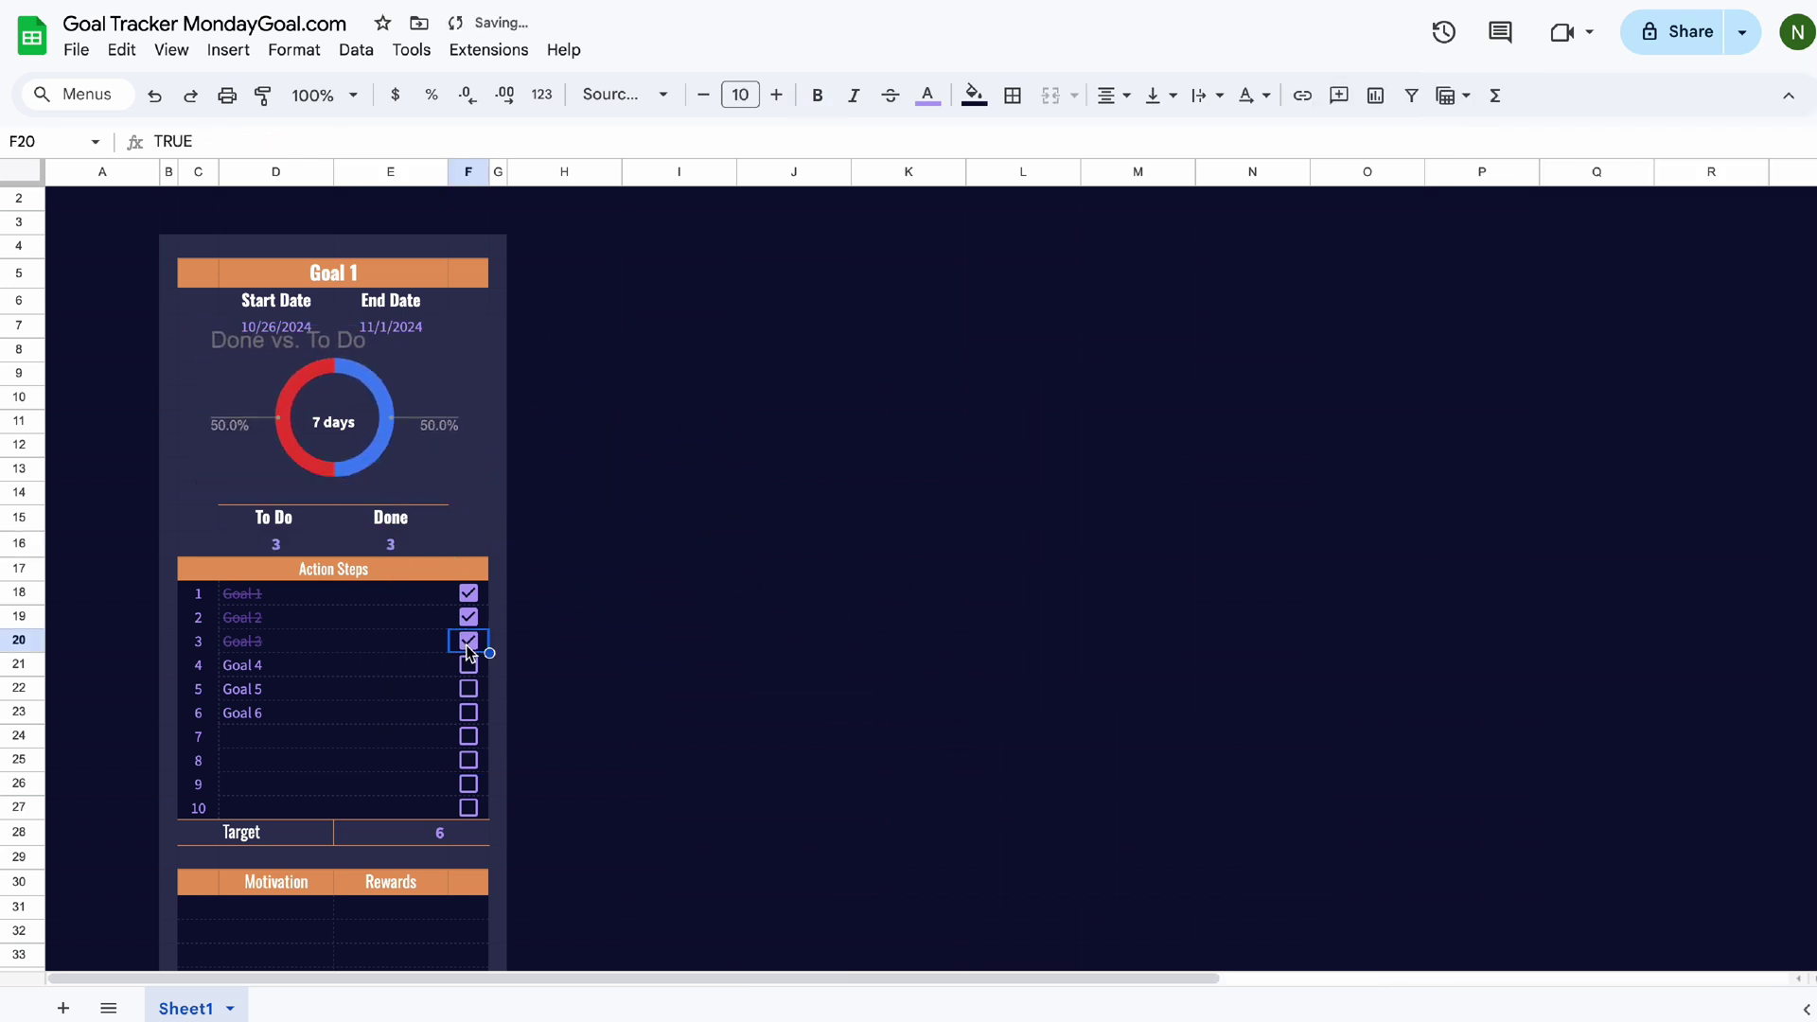
pyautogui.click(468, 664)
pyautogui.click(468, 688)
pyautogui.hotkey('ctrl', 'z')
pyautogui.hotkey('ctrl', 'z')
pyautogui.hotkey('ctrl', 'z')
# Delete the title text of the Goal 1 doughnut chart.
pyautogui.doubleClick(394, 398)
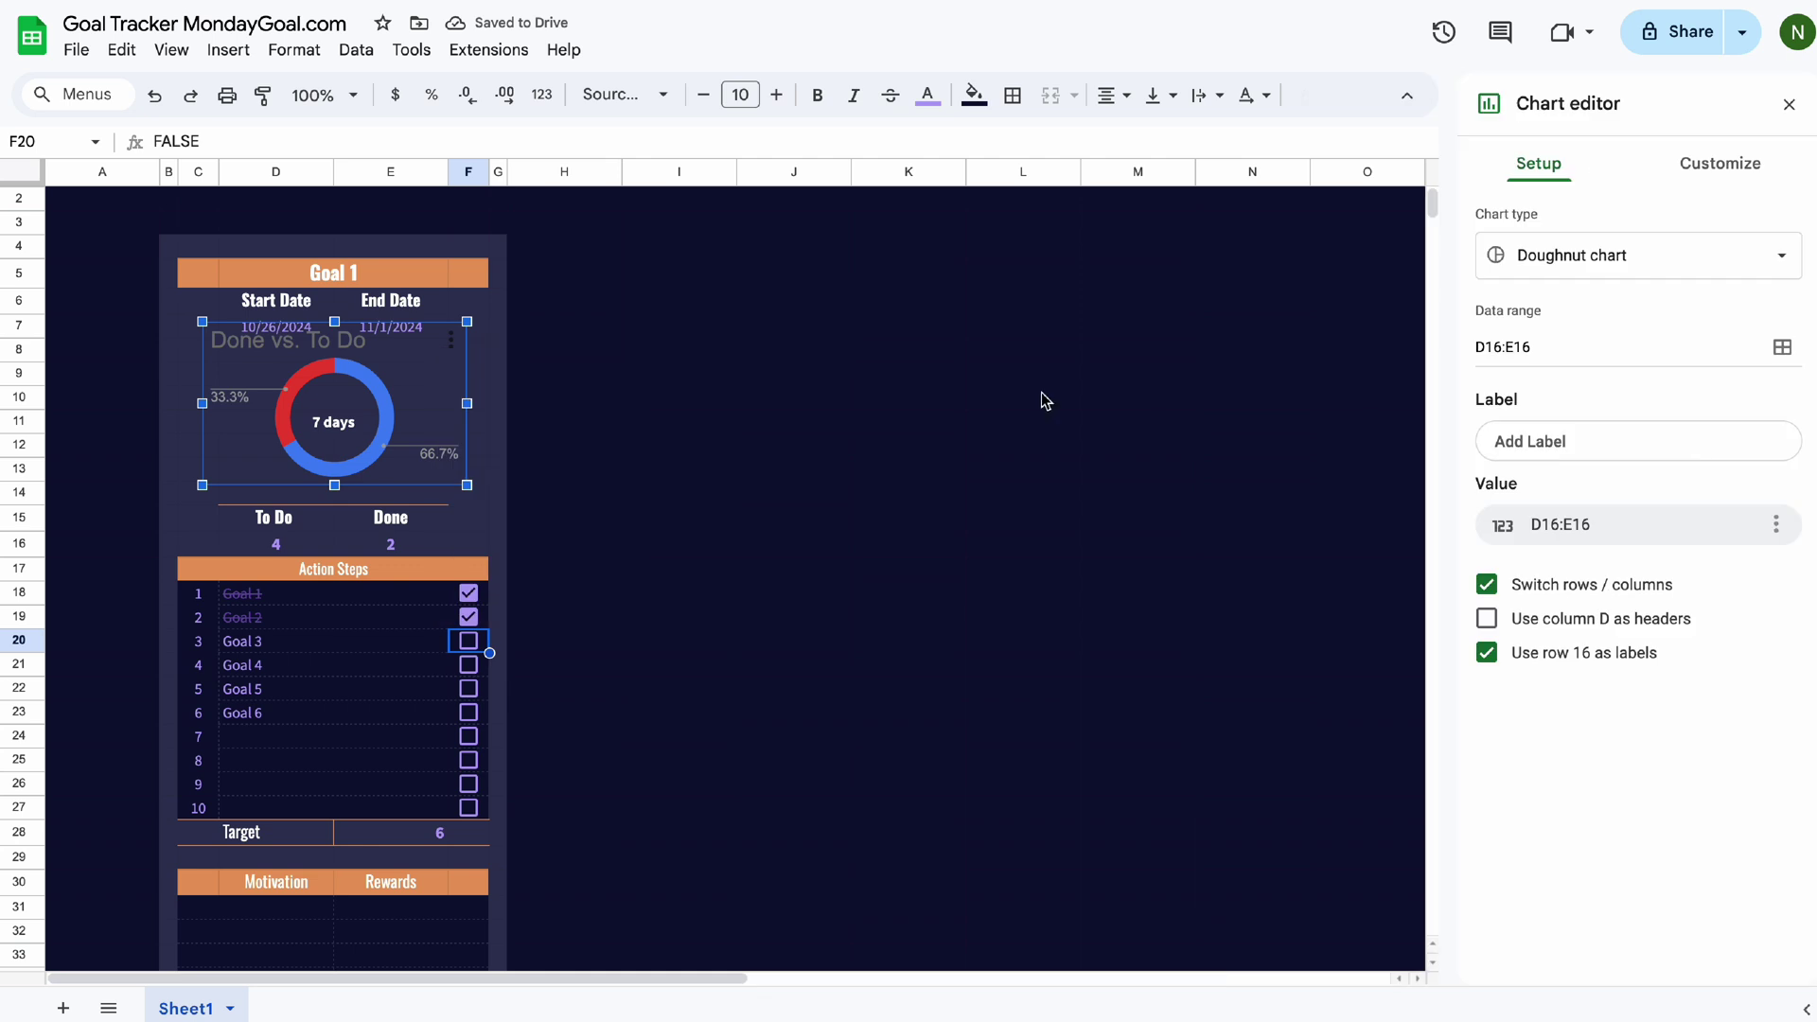
pyautogui.click(1749, 183)
pyautogui.click(1585, 430)
pyautogui.tripleClick(1533, 600)
pyautogui.press('BackSpace')
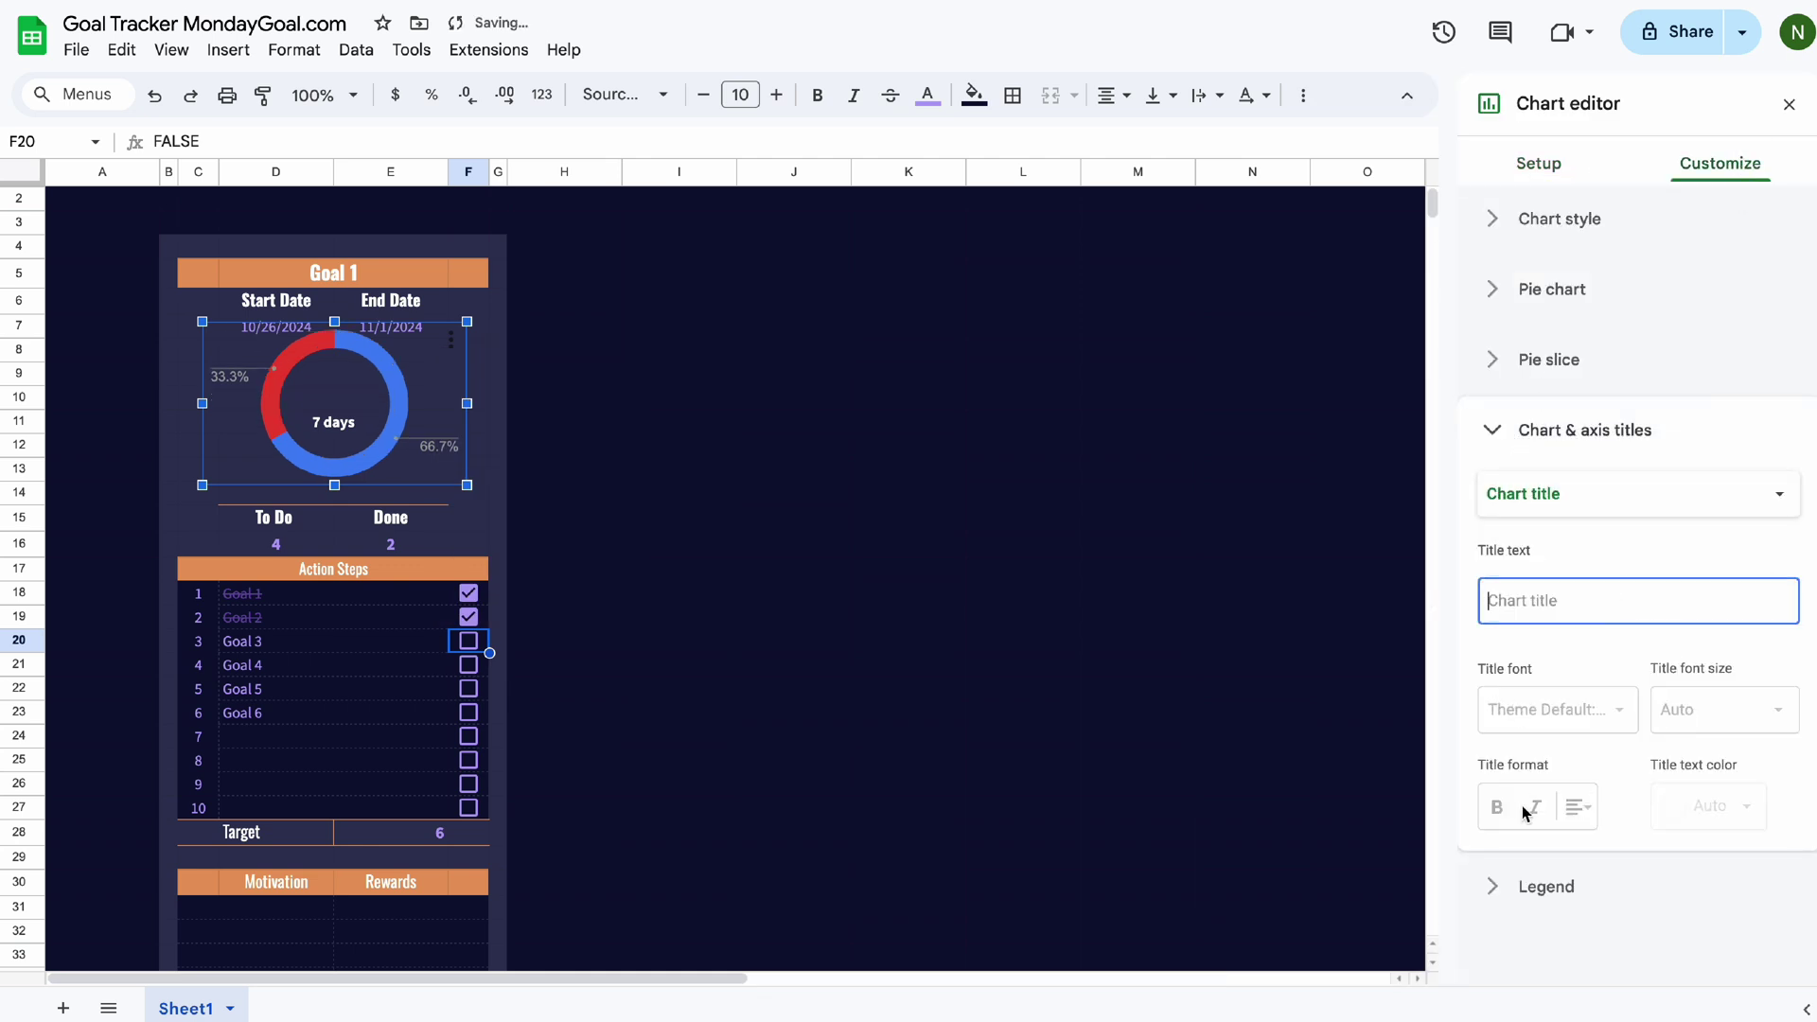
# Set the chart's legend position to None and shrink the chart to fit around the countdown below the dates.
pyautogui.click(1524, 897)
pyautogui.click(1797, 596)
pyautogui.click(1566, 330)
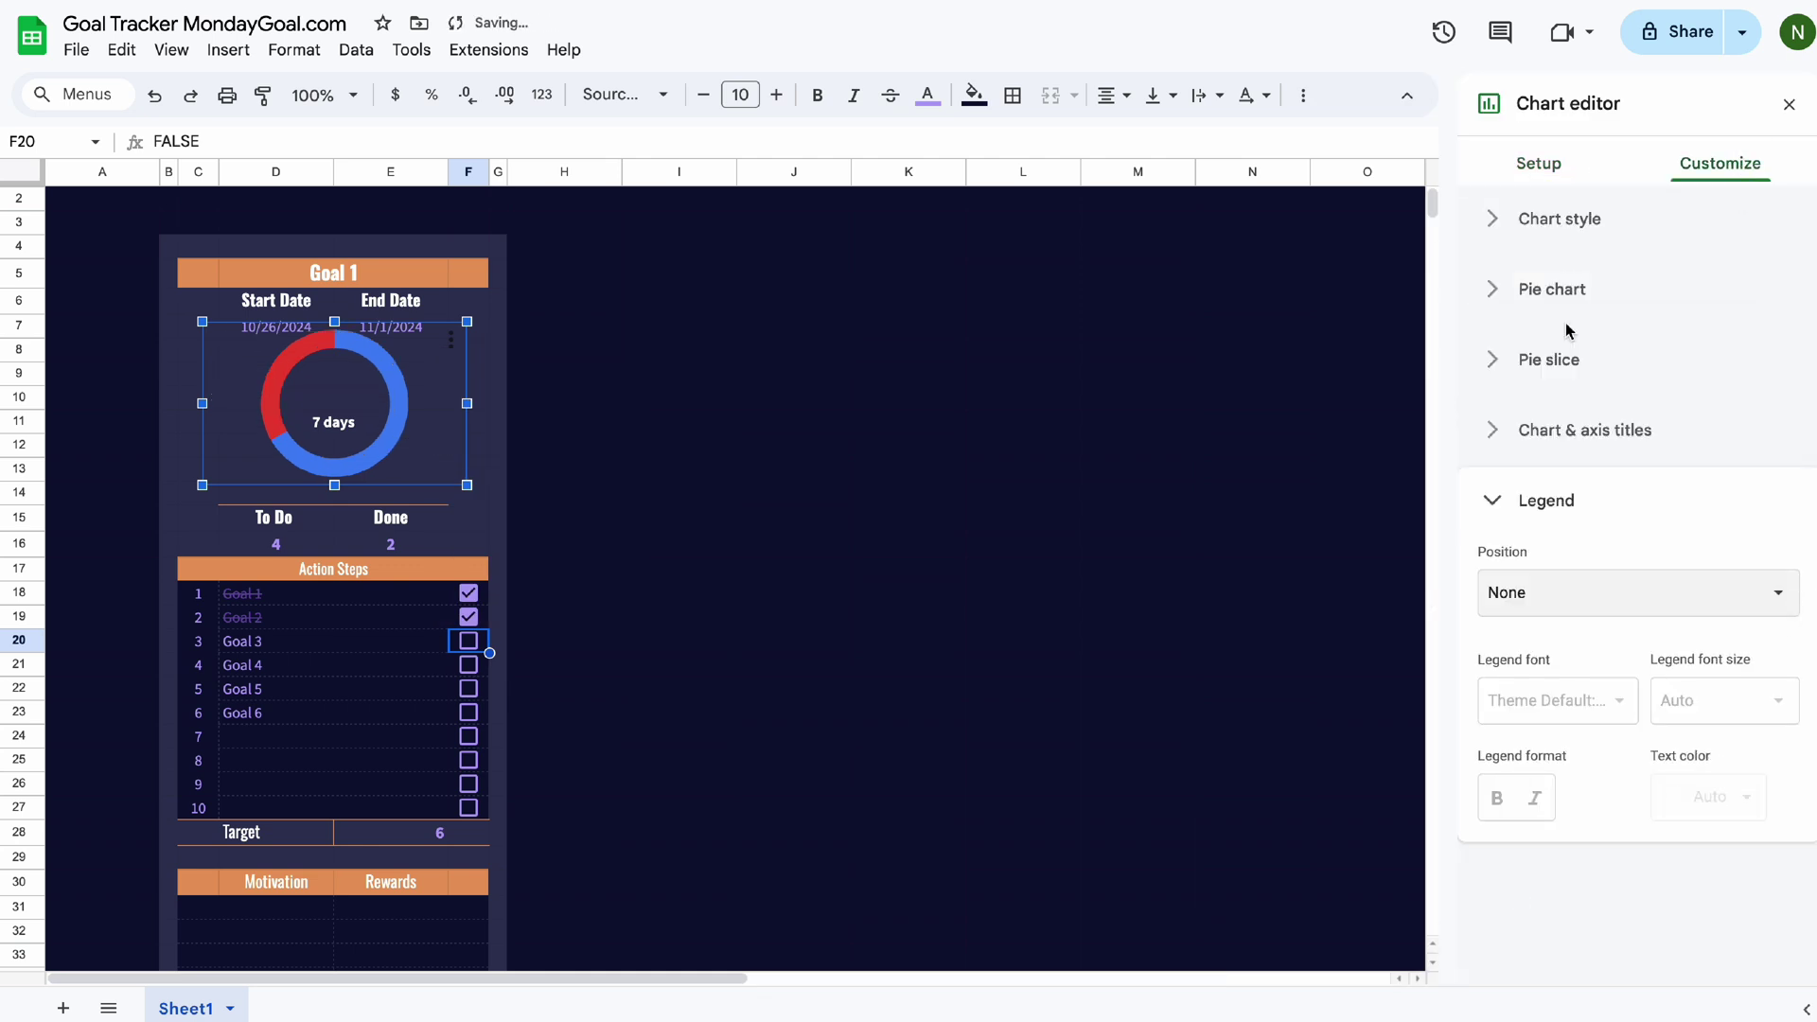
pyautogui.moveTo(467, 322); pyautogui.dragTo(423, 349)
pyautogui.moveTo(365, 406); pyautogui.dragTo(383, 410)
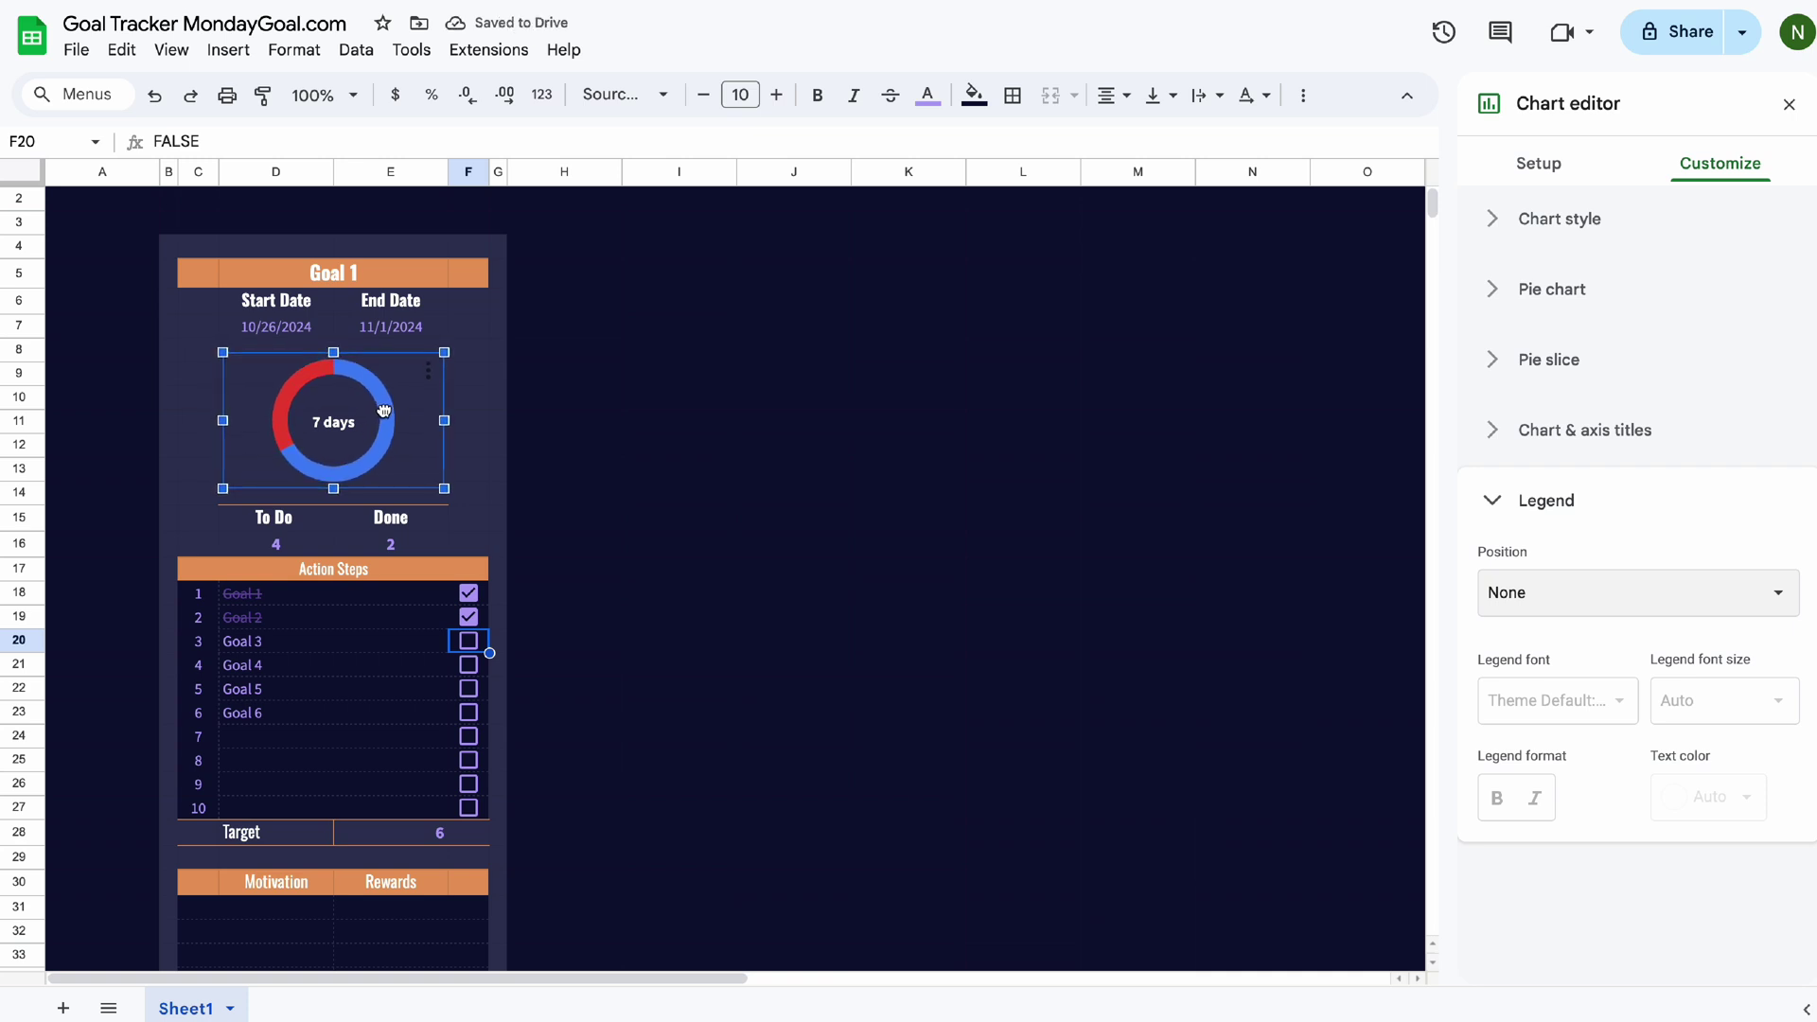
# Colour slice 1 of the doughnut chart in the custom dark navy and slice 2 in the custom mint green.
pyautogui.click(1534, 355)
pyautogui.click(1532, 520)
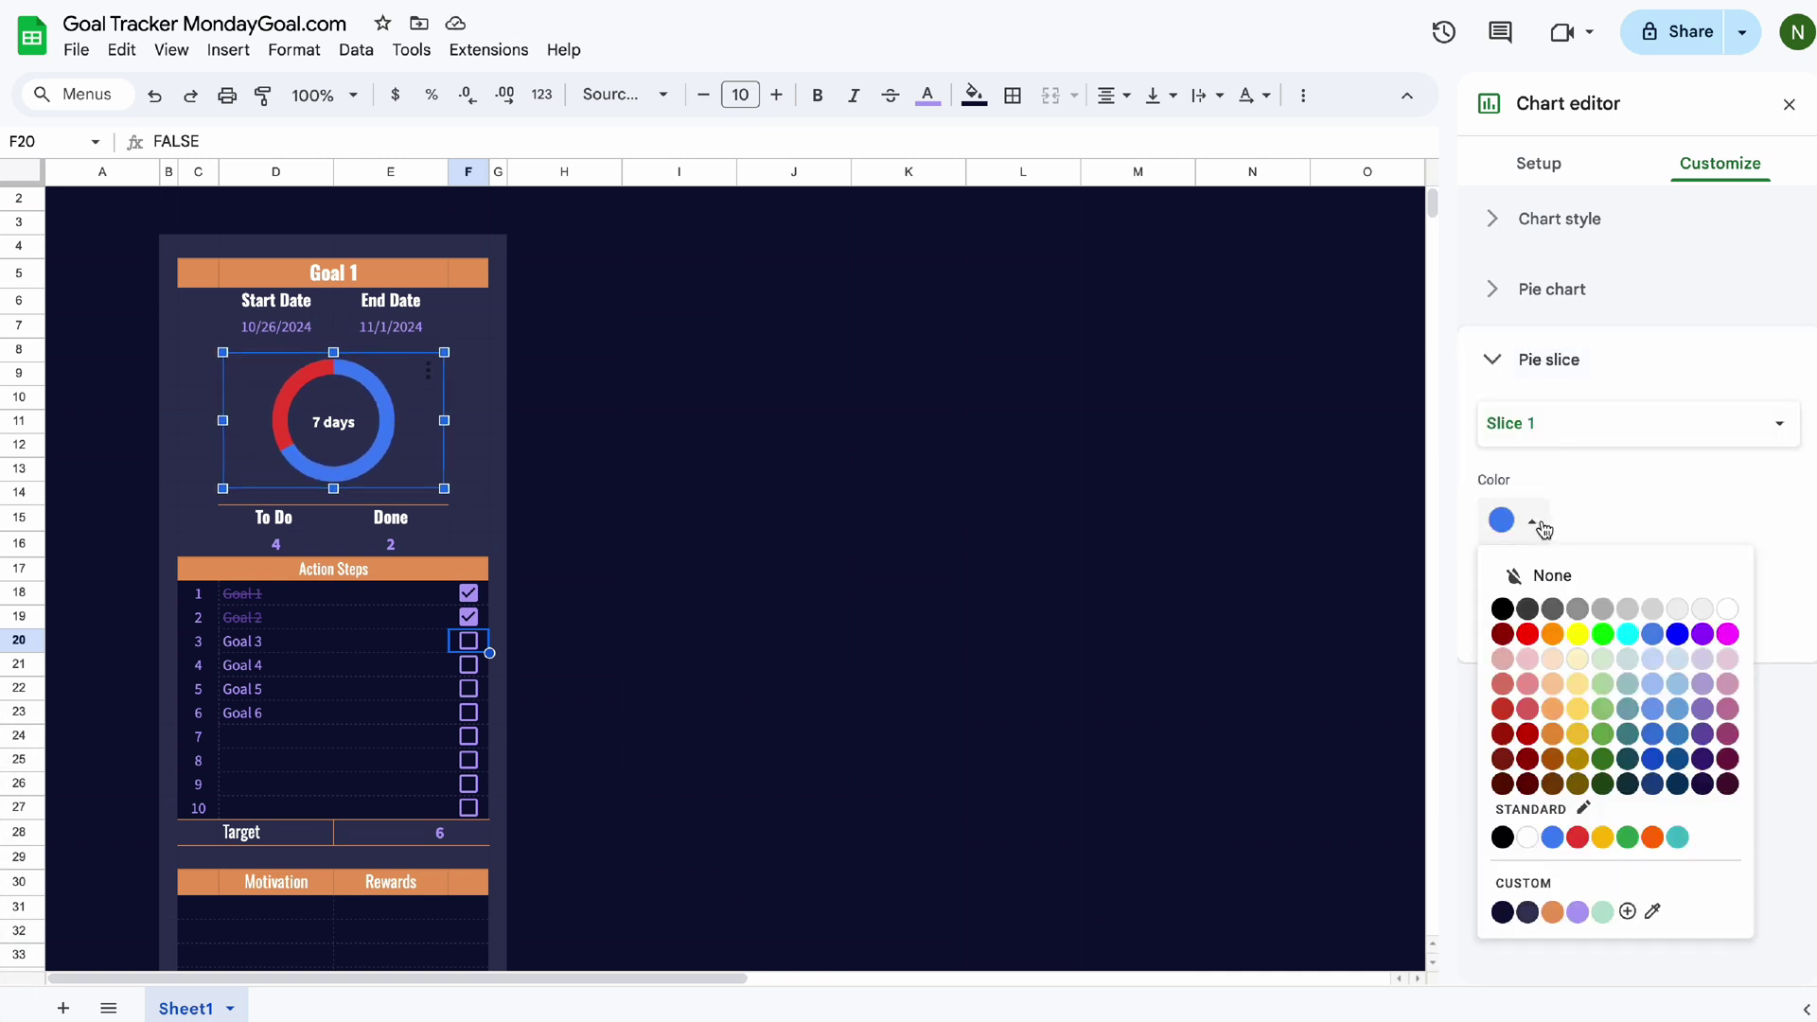
pyautogui.click(1527, 911)
pyautogui.click(1625, 426)
pyautogui.click(1533, 460)
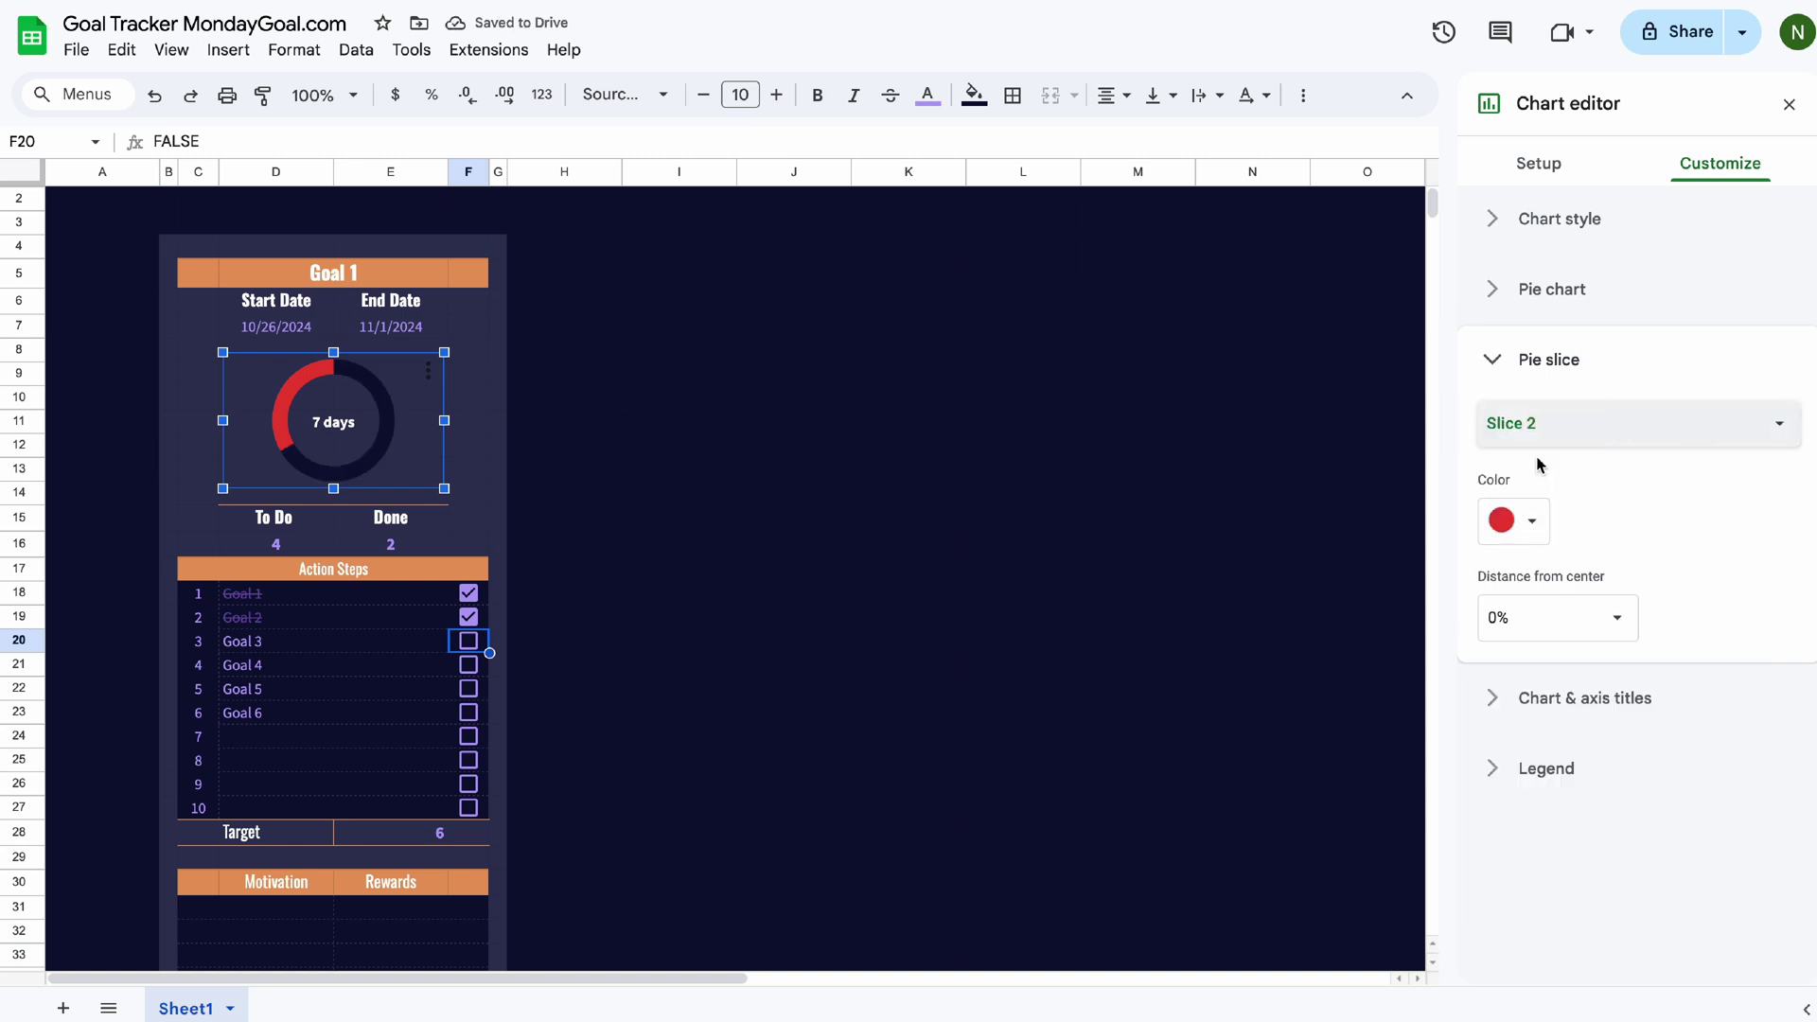
pyautogui.click(1519, 521)
pyautogui.click(1603, 913)
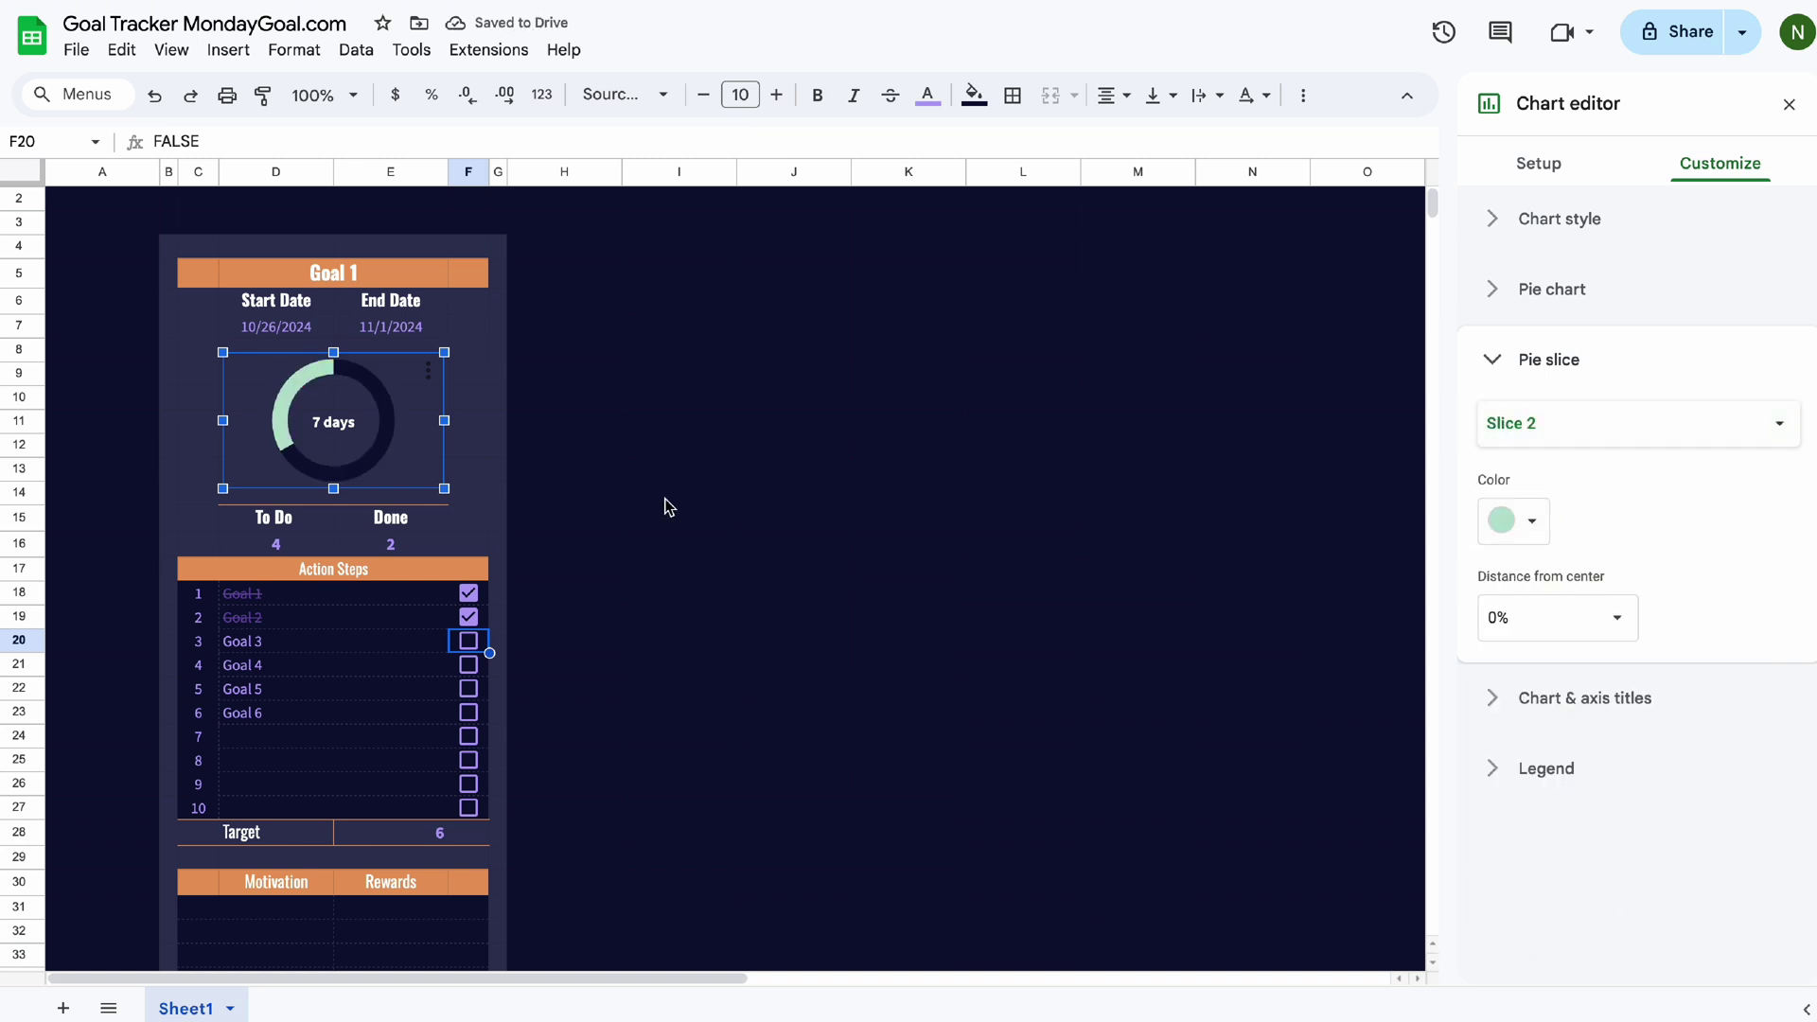
# Tick Goal 1's action steps 3 to 6 to test the chart, and untick steps 4 to 6 again.
pyautogui.click(468, 640)
pyautogui.click(469, 664)
pyautogui.click(468, 688)
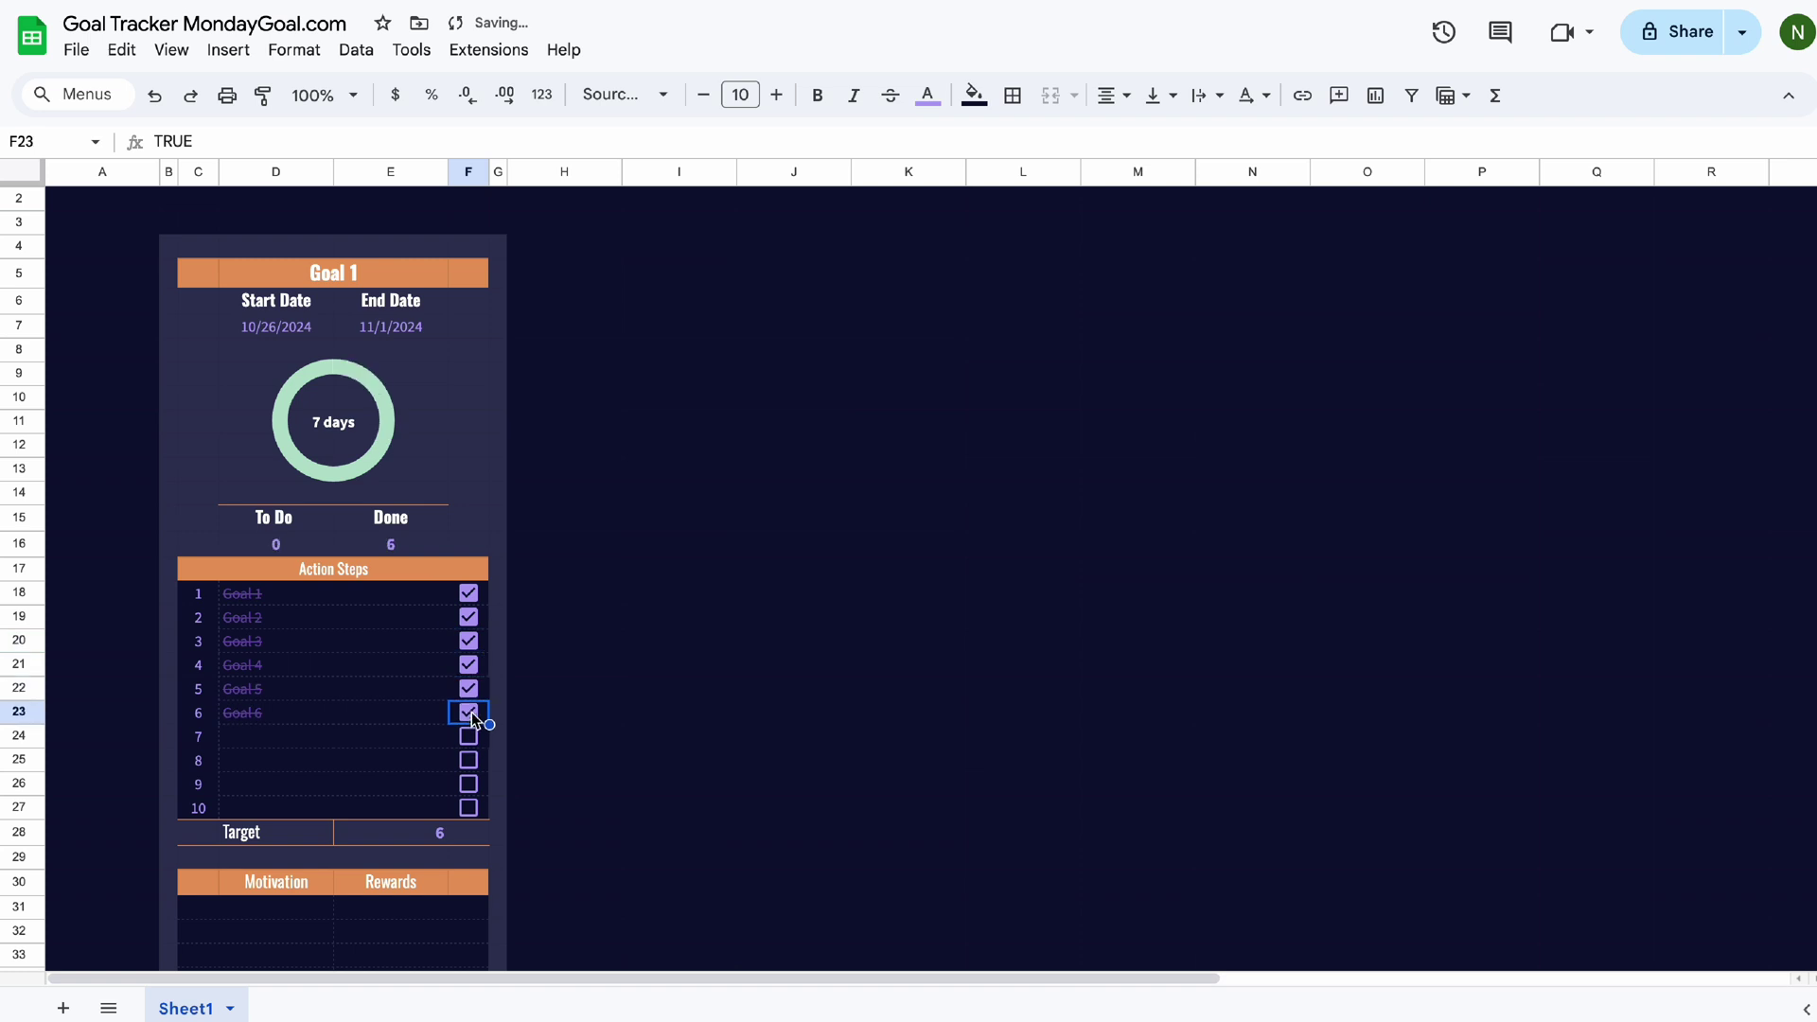
pyautogui.click(470, 712)
pyautogui.click(468, 688)
pyautogui.click(468, 665)
# Copy the Goal 1 columns B:G and paste them at columns I, P and W.
pyautogui.scroll(1, 698, 693)
pyautogui.click(169, 173)
pyautogui.keyDown('shift'); pyautogui.click(500, 175); pyautogui.keyUp('shift')
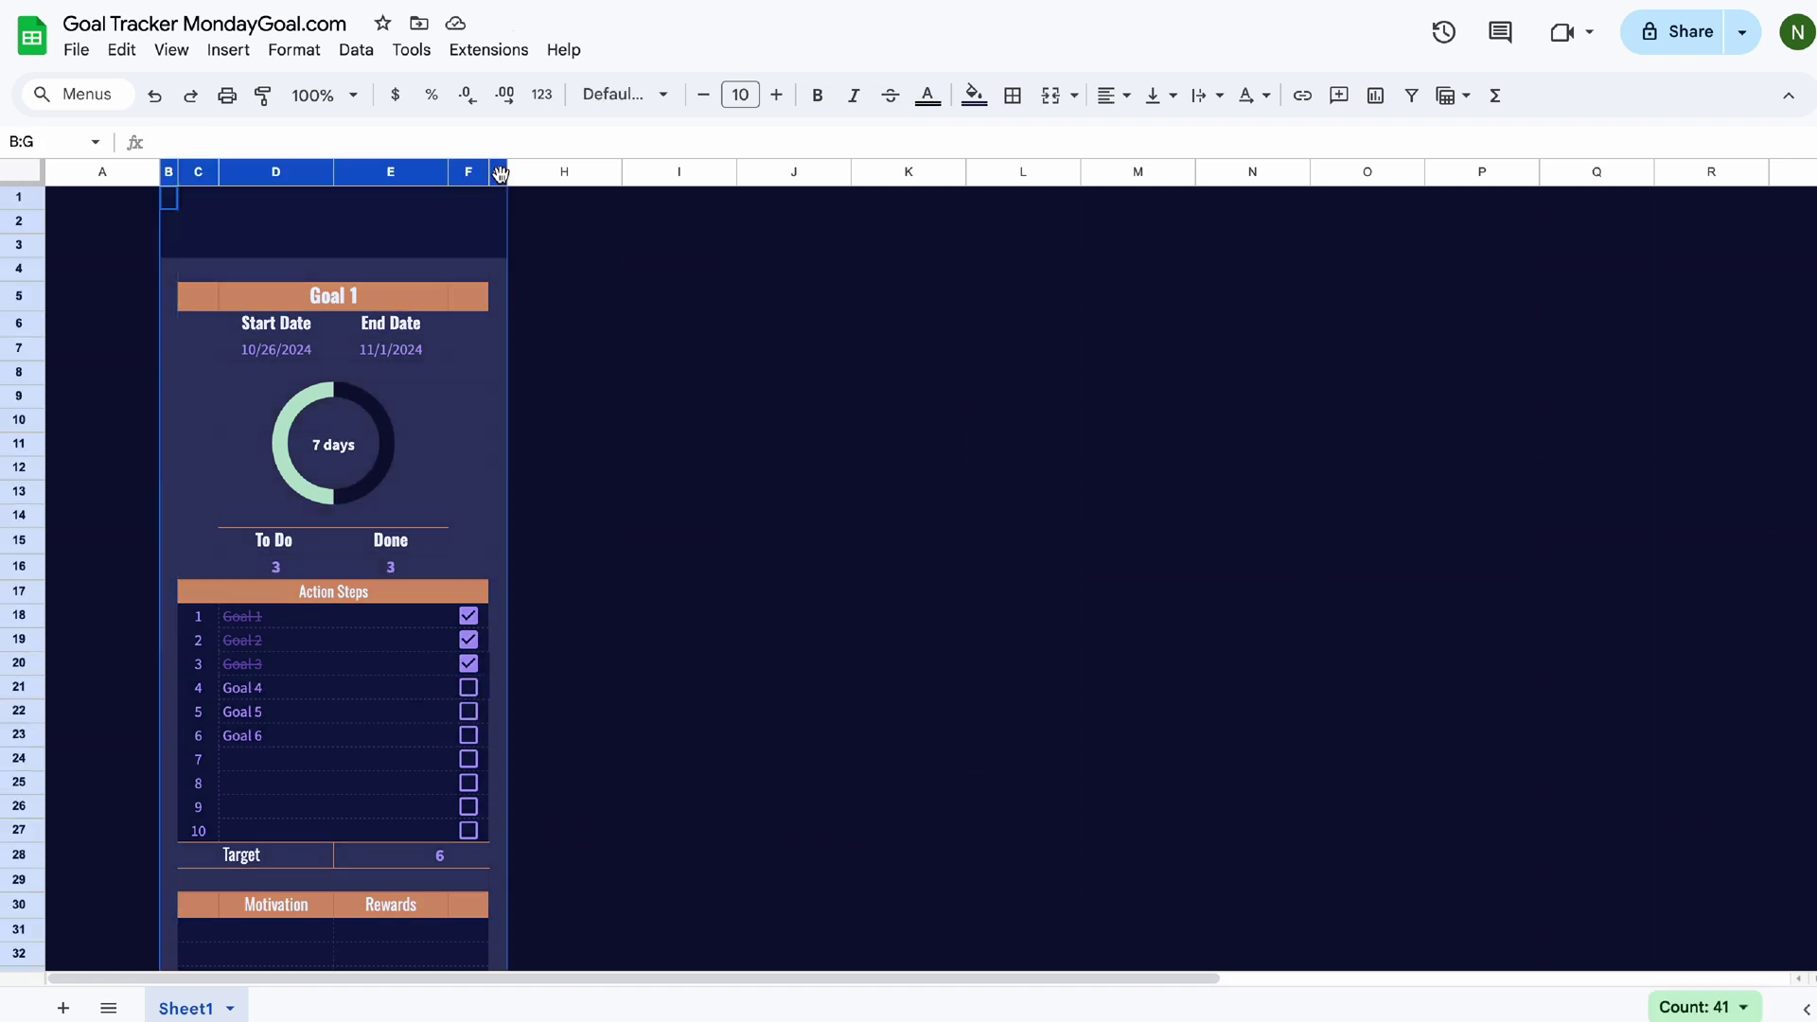
pyautogui.hotkey('ctrl', 'c')
pyautogui.click(650, 171)
pyautogui.hotkey('ctrl', 'v')
pyautogui.hscroll(5, 947, 378)
pyautogui.click(932, 171)
pyautogui.hotkey('ctrl', 'v')
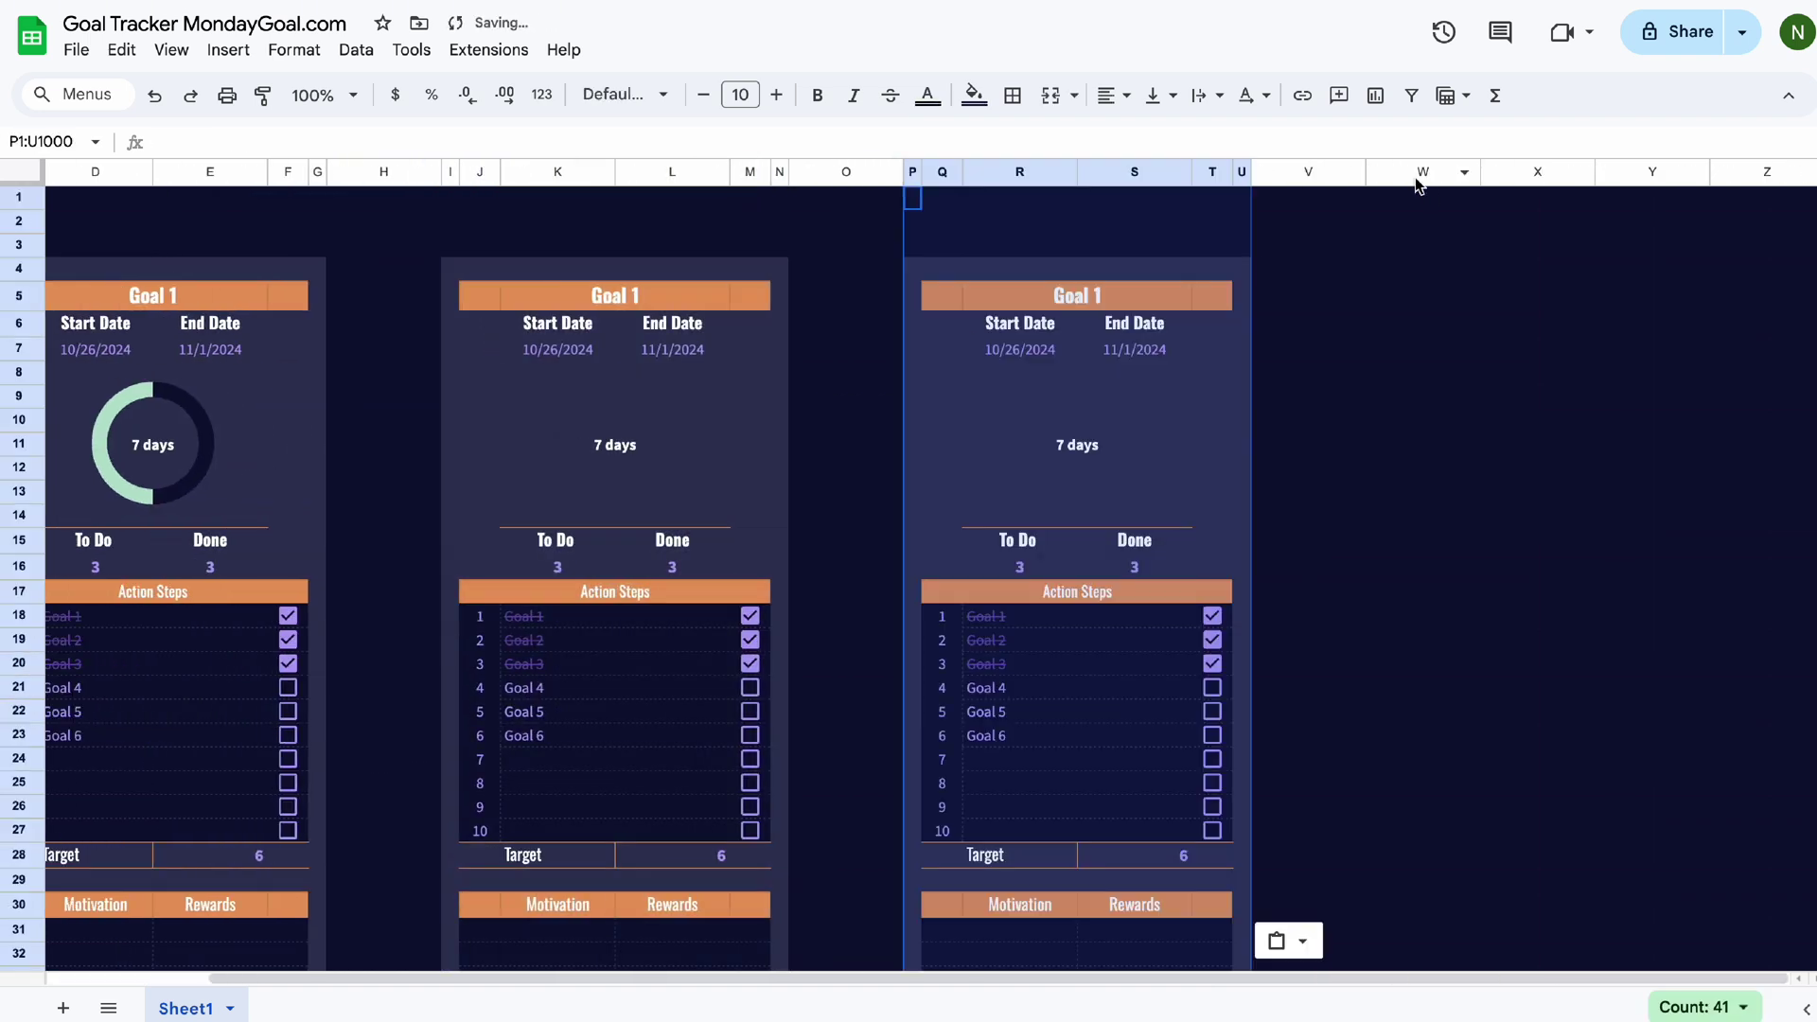
pyautogui.click(1422, 172)
pyautogui.hotkey('ctrl', 'v')
# Rename the headings of the three pasted blocks as Goal 2, Goal 3 and Goal 4.
pyautogui.hscroll(-1, 749, 295)
pyautogui.click(749, 294)
pyautogui.doubleClick(1222, 295)
pyautogui.press('BackSpace')
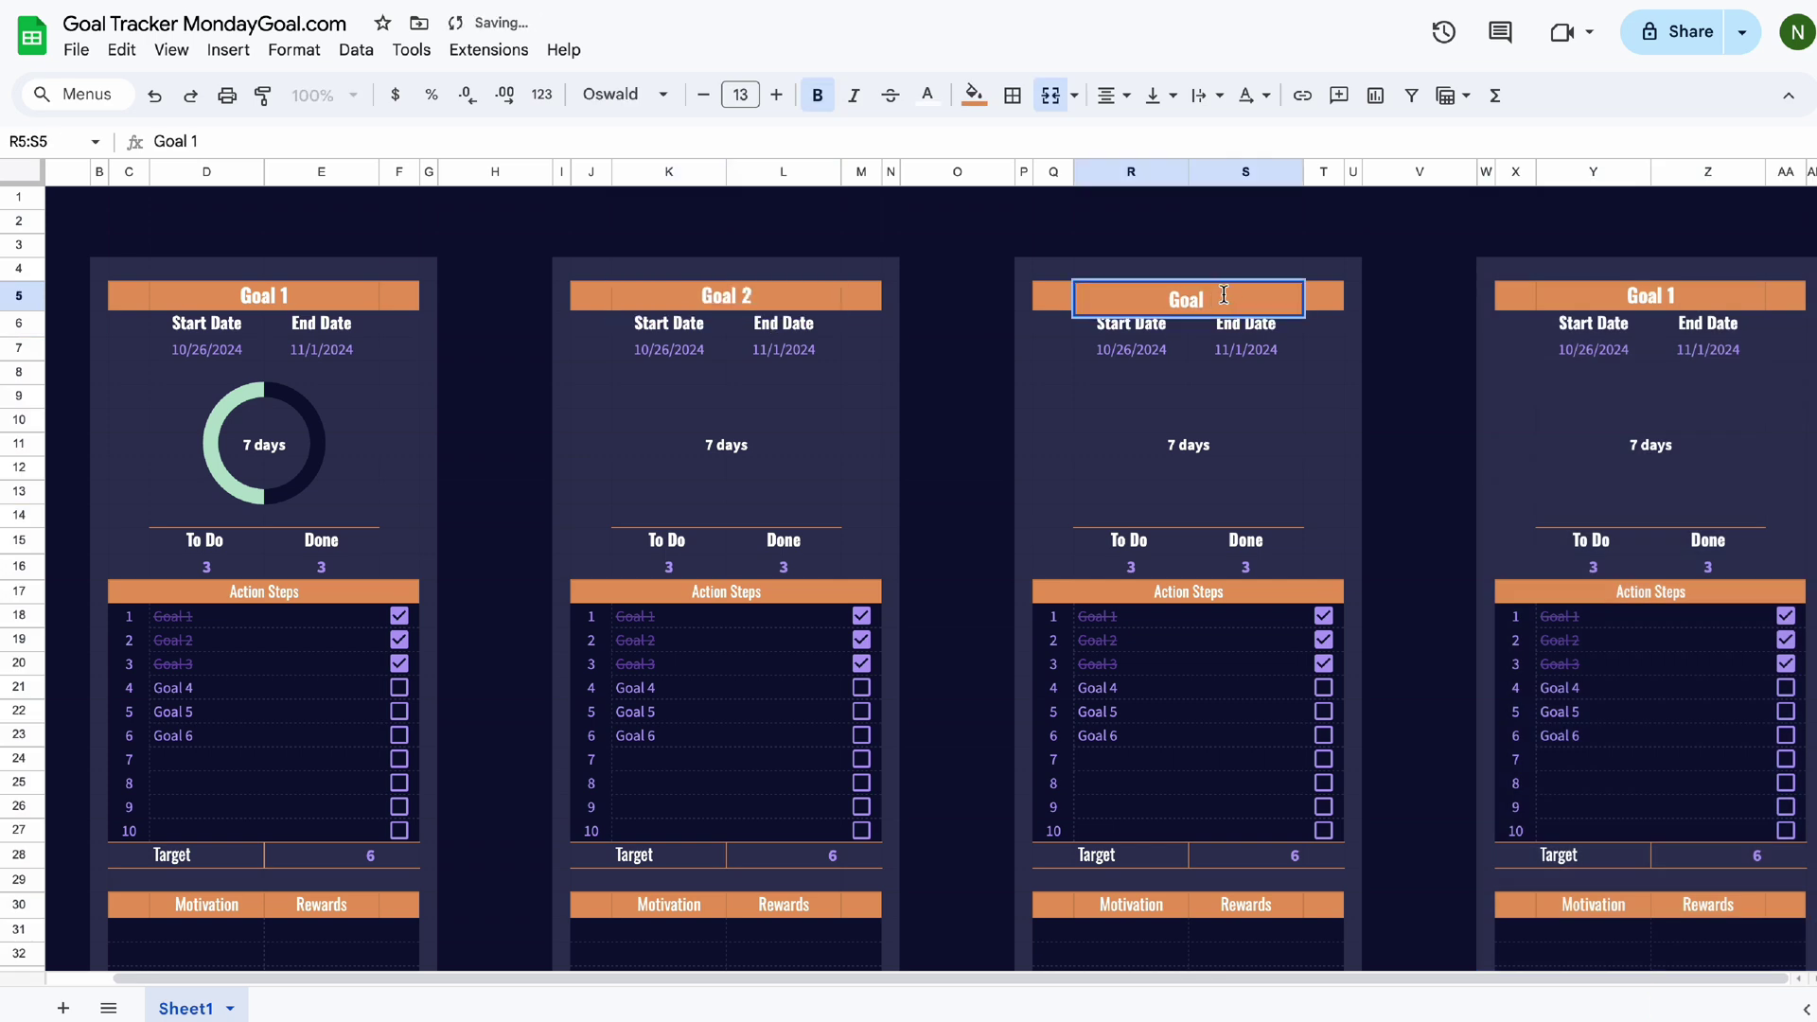
pyautogui.write('3')
pyautogui.doubleClick(1694, 295)
pyautogui.press('BackSpace')
pyautogui.write('4')
# Insert one blank column after the Goal 4 block, as column AC.
pyautogui.click(474, 295)
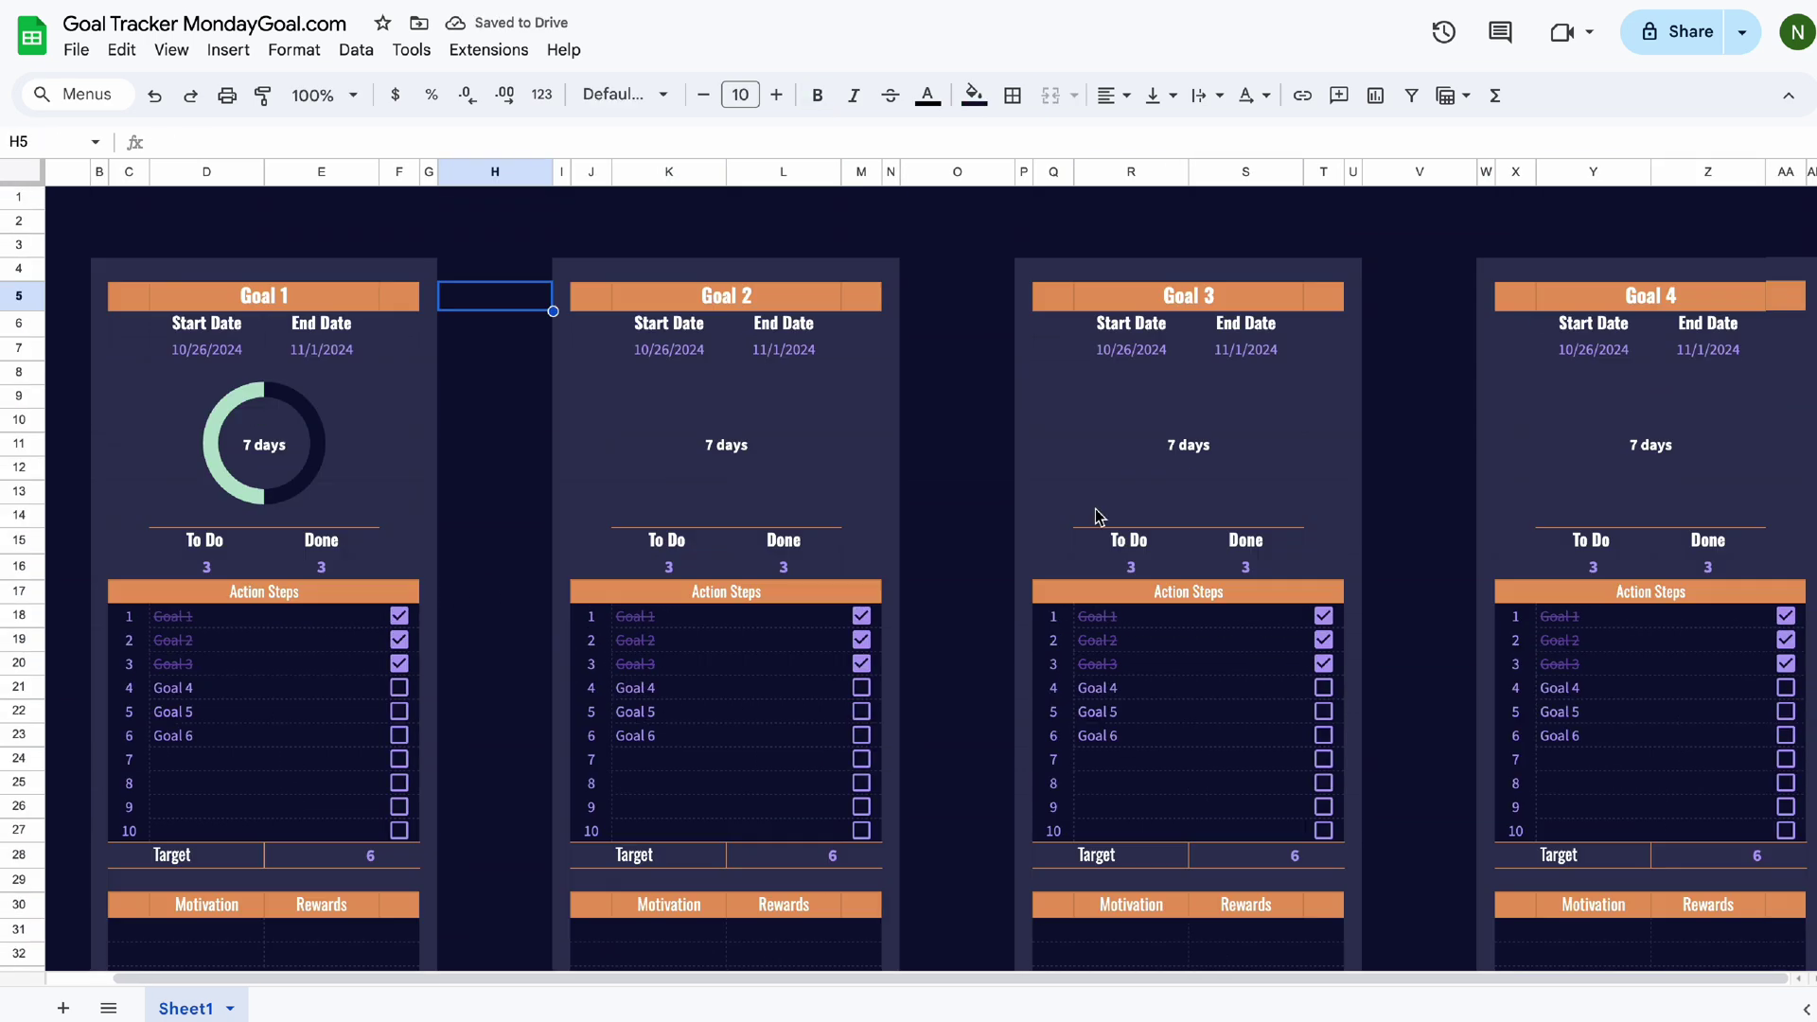
pyautogui.hotkey('ctrl', 'space')
pyautogui.click(1401, 180)
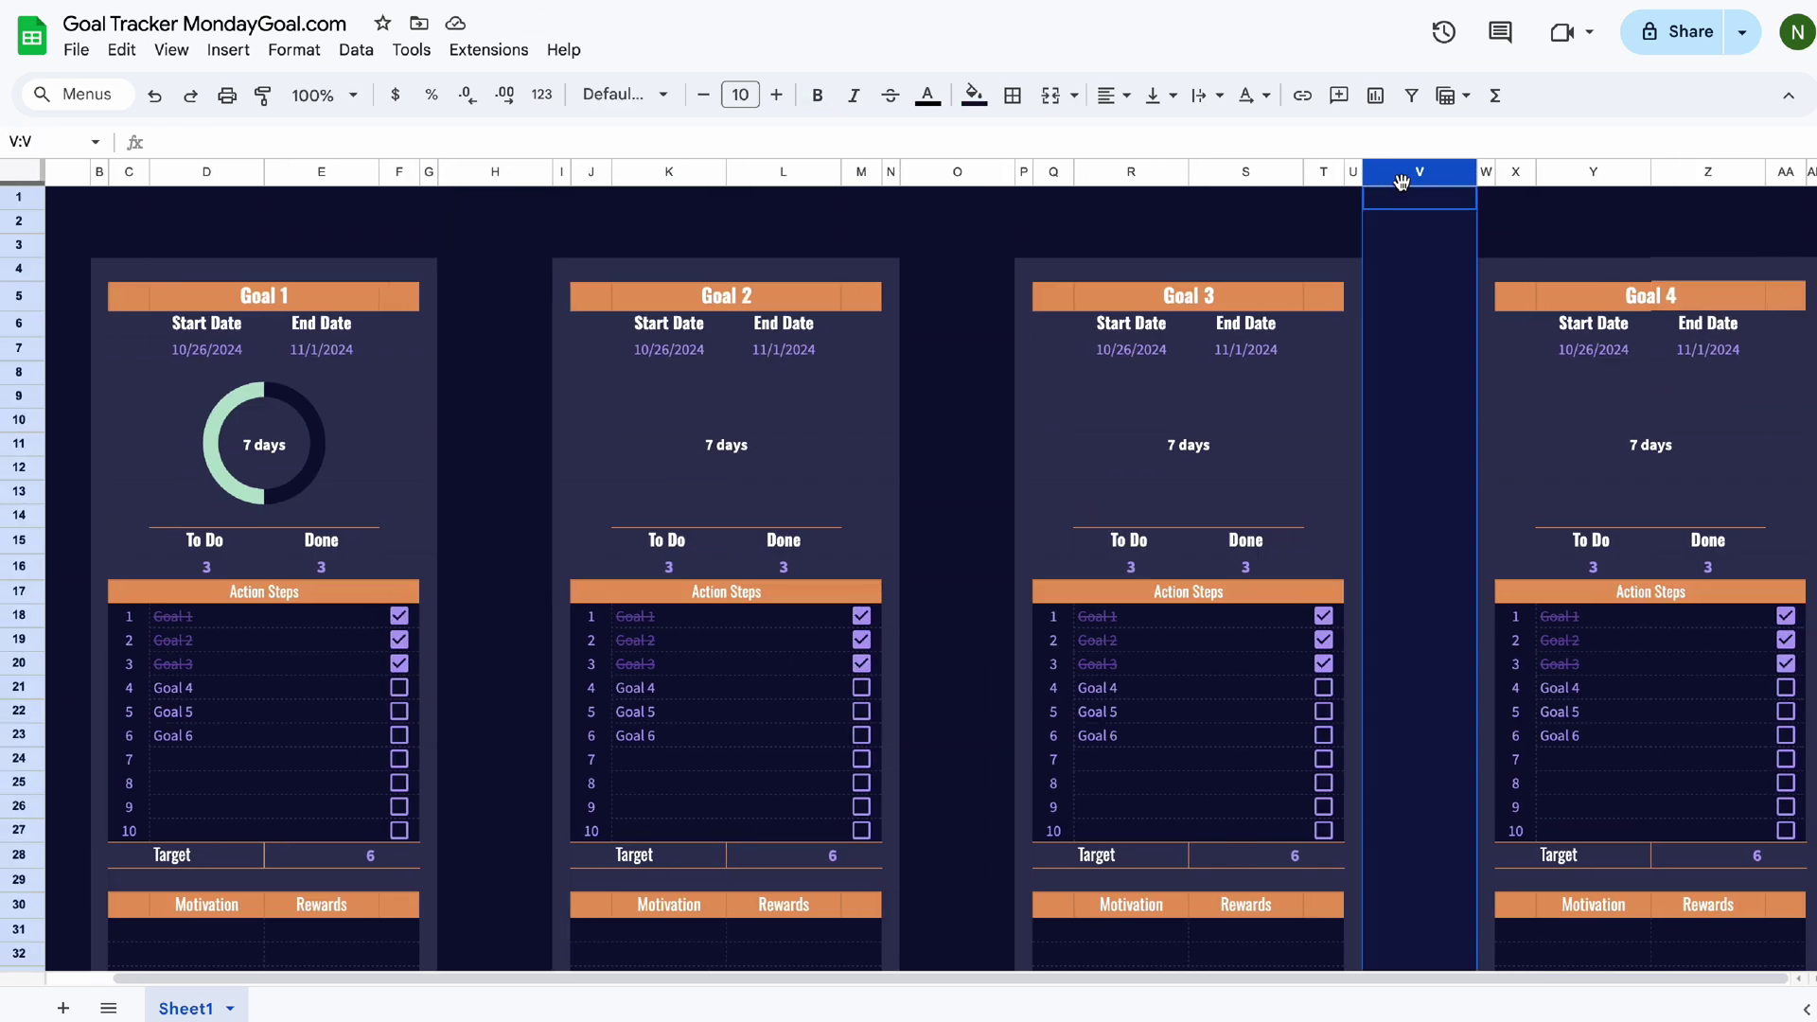
pyautogui.rightClick(1401, 182)
pyautogui.click(1456, 369)
pyautogui.hscroll(1, 1457, 369)
pyautogui.click(1404, 172)
pyautogui.moveTo(1404, 172); pyautogui.dragTo(1802, 172)
pyautogui.hscroll(-2, 1310, 240)
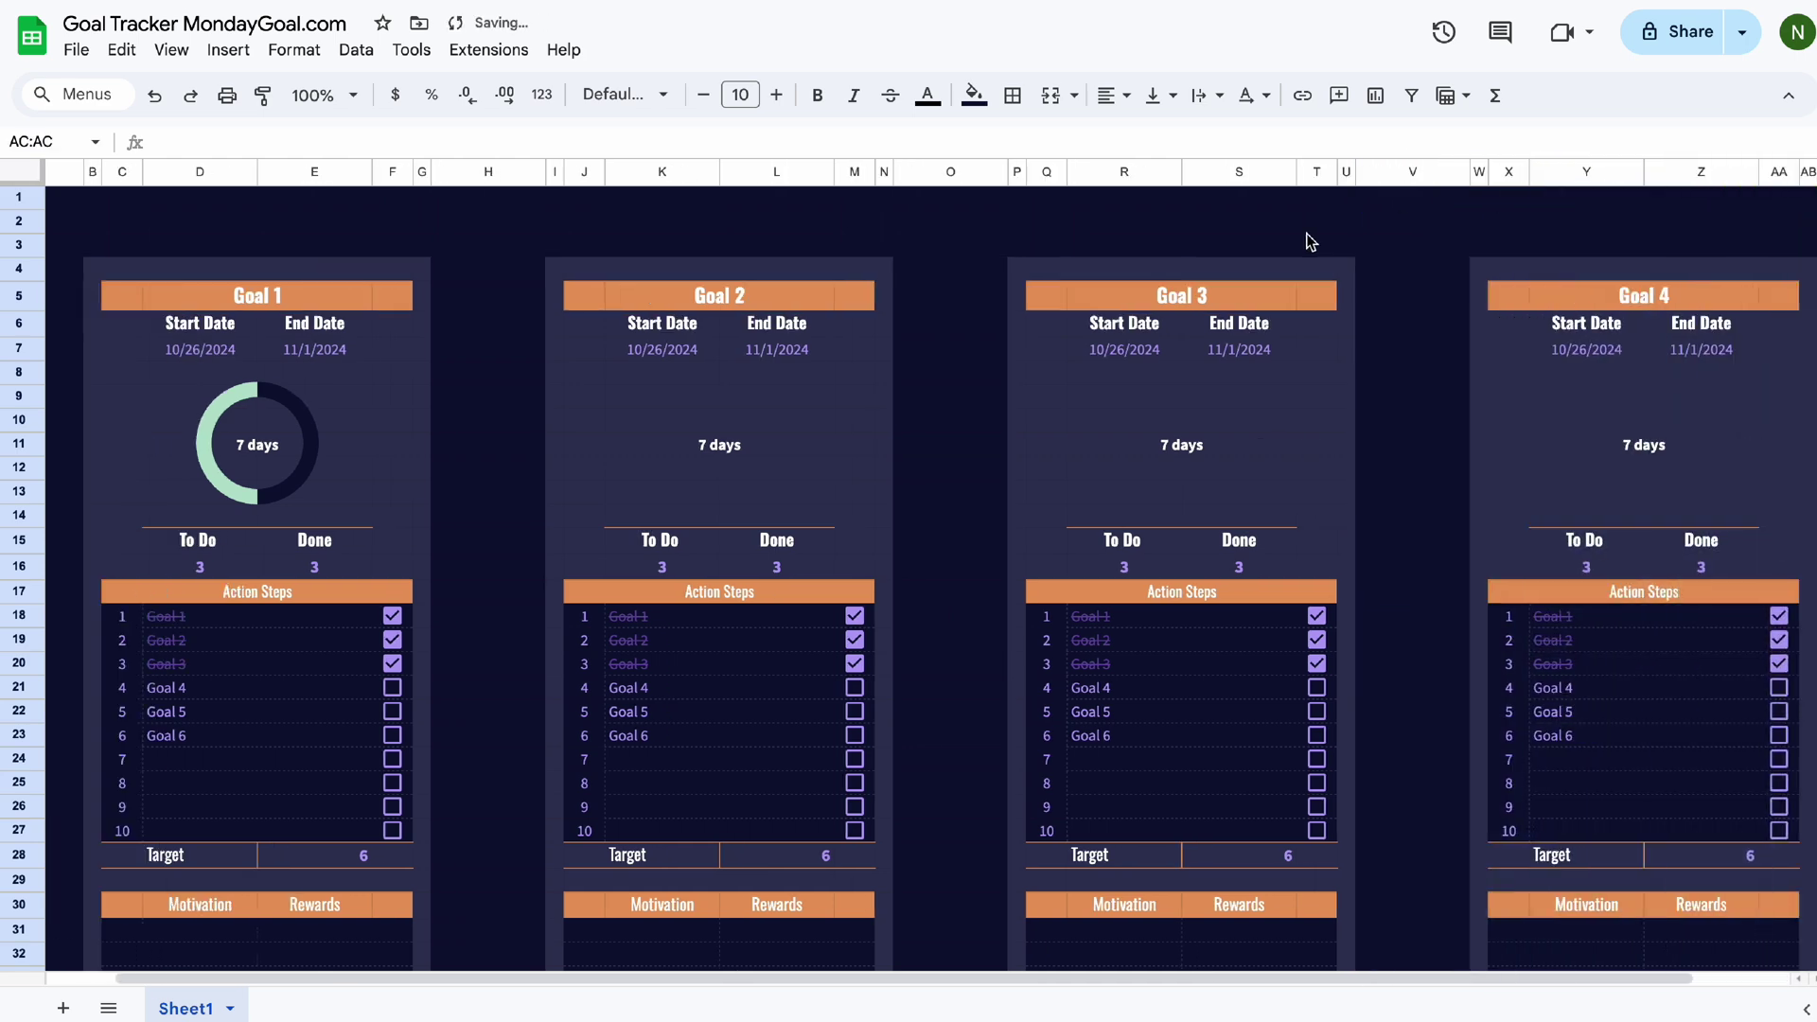
# Resize the spacer columns H, O and V together to a narrower equal width.
pyautogui.click(107, 172)
pyautogui.click(564, 172)
pyautogui.hscroll(1, 563, 173)
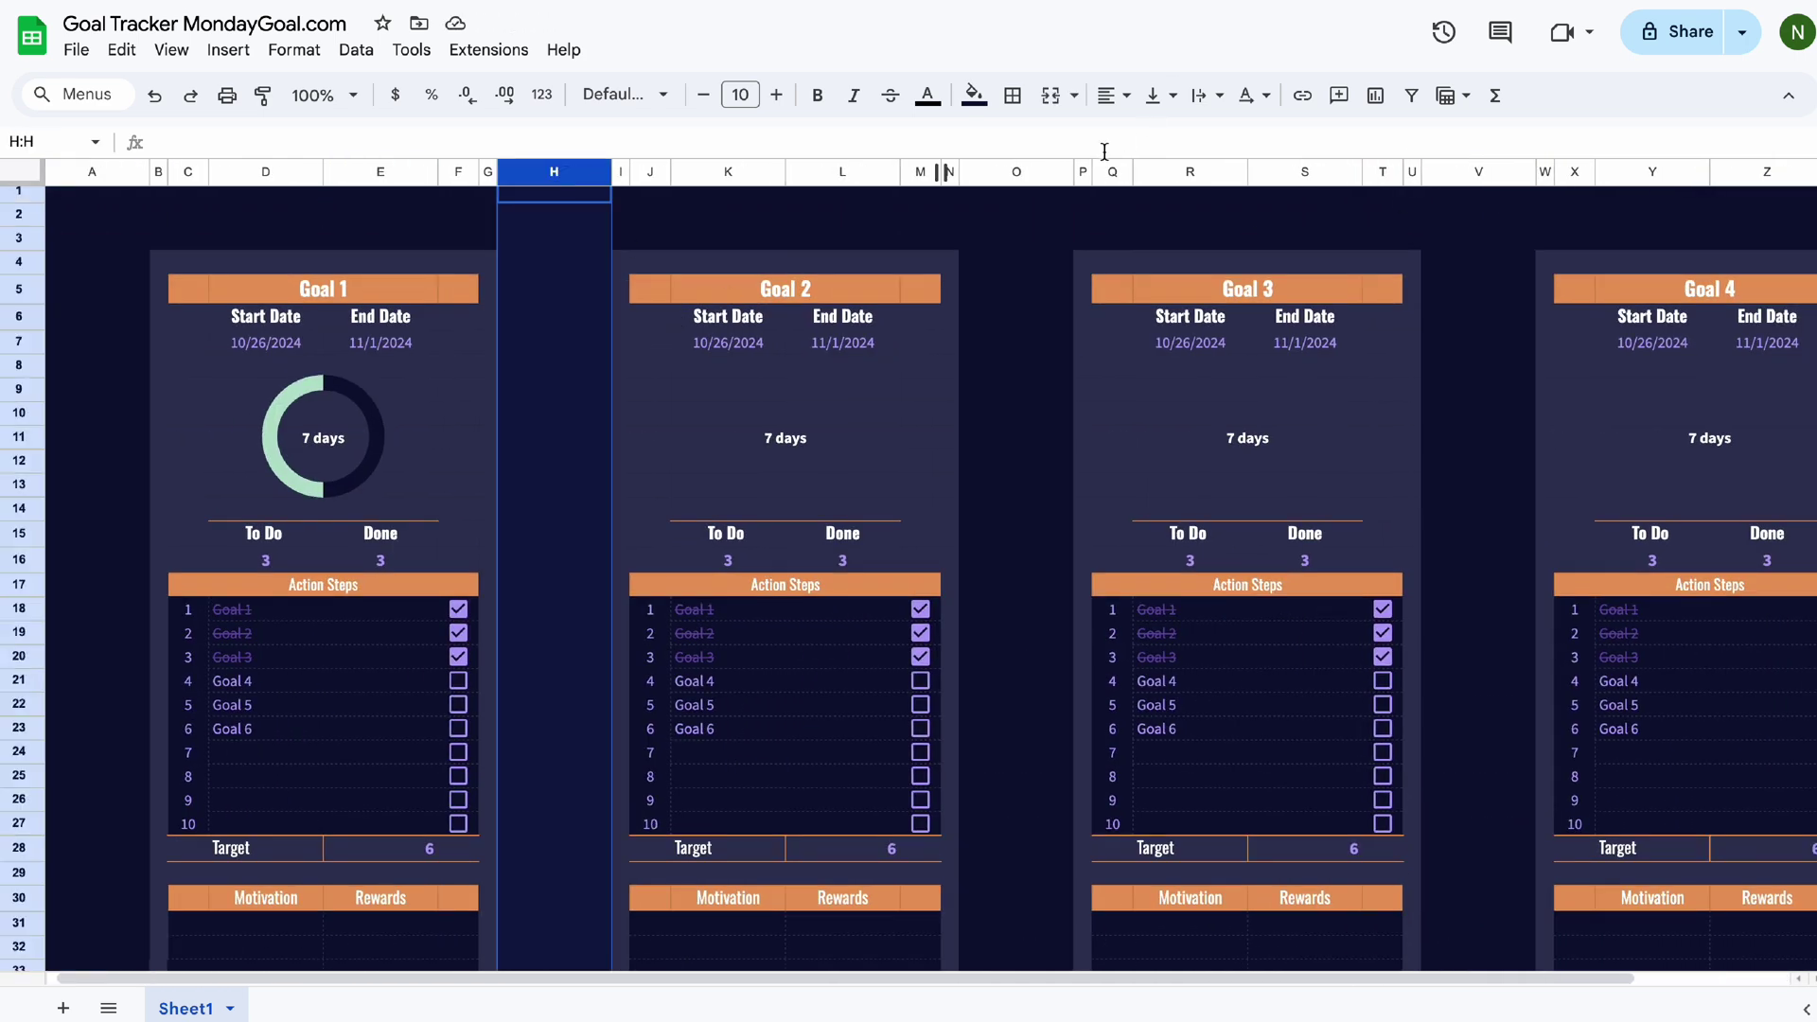
pyautogui.keyDown('ctrl'); pyautogui.click(1016, 171); pyautogui.keyUp('ctrl')
pyautogui.keyDown('ctrl'); pyautogui.click(1479, 172); pyautogui.keyUp('ctrl')
pyautogui.rightClick(1478, 171)
pyautogui.click(1553, 310)
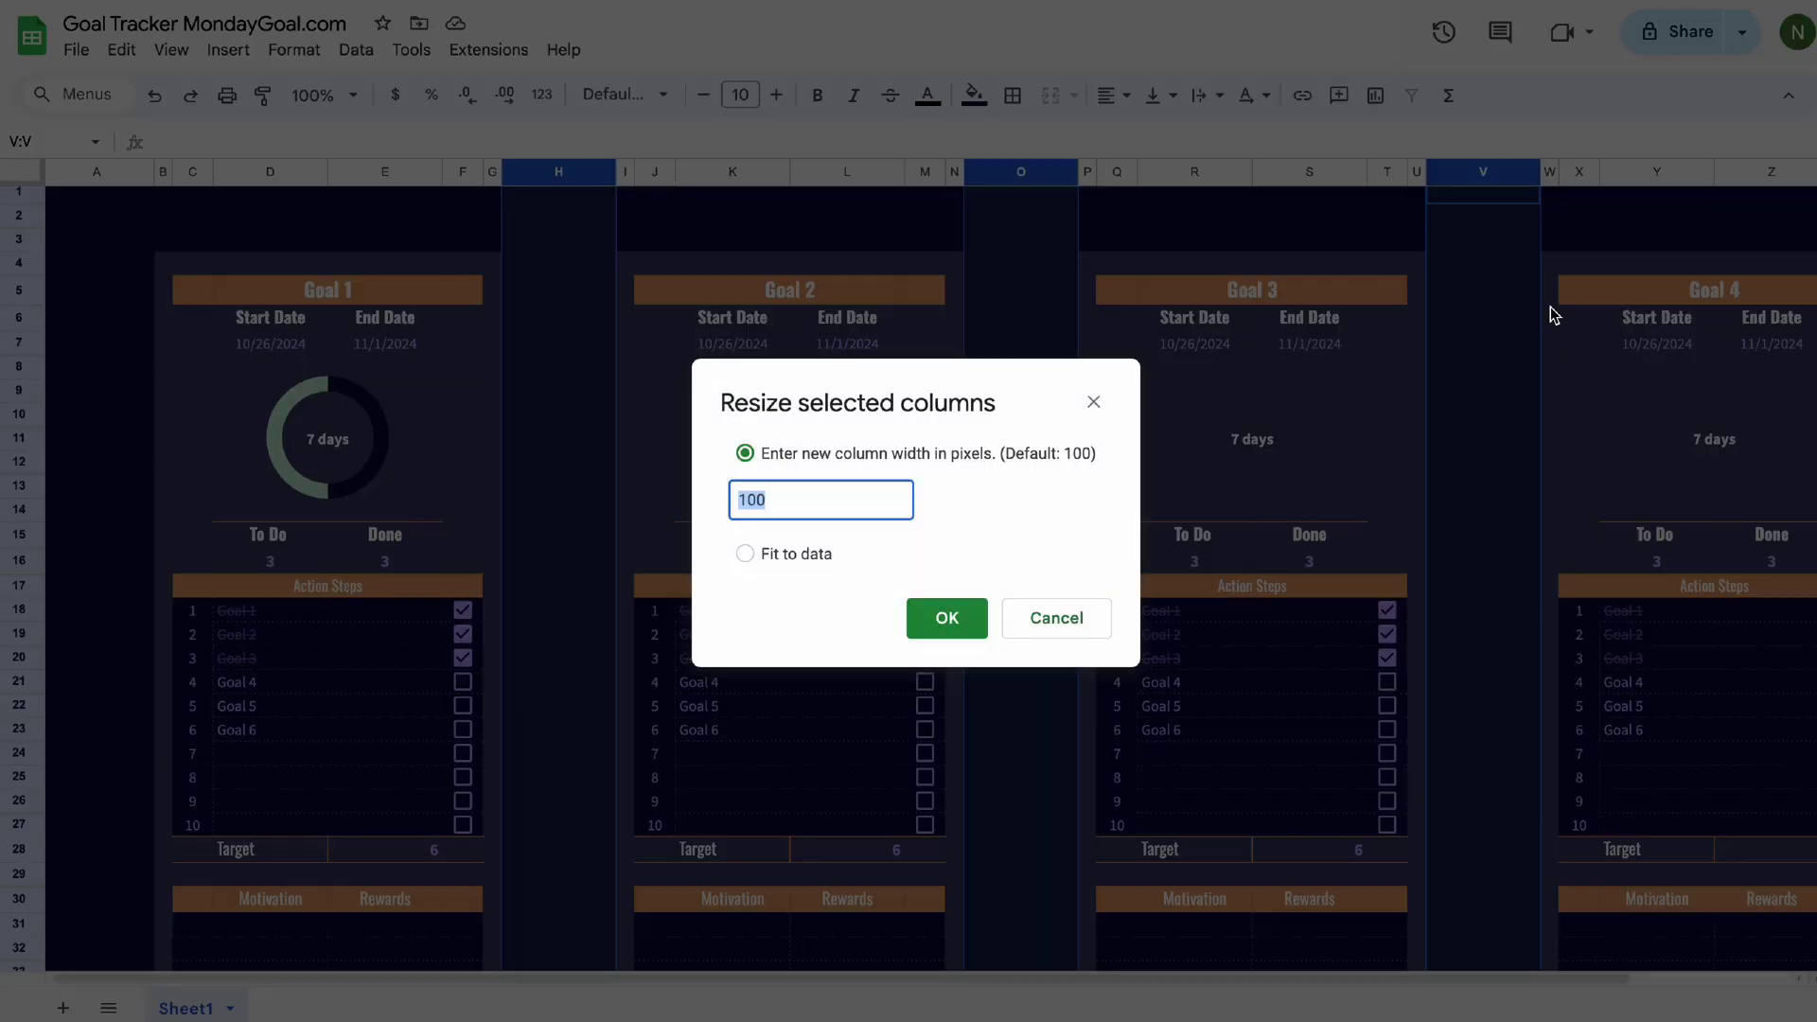
pyautogui.press('Return')
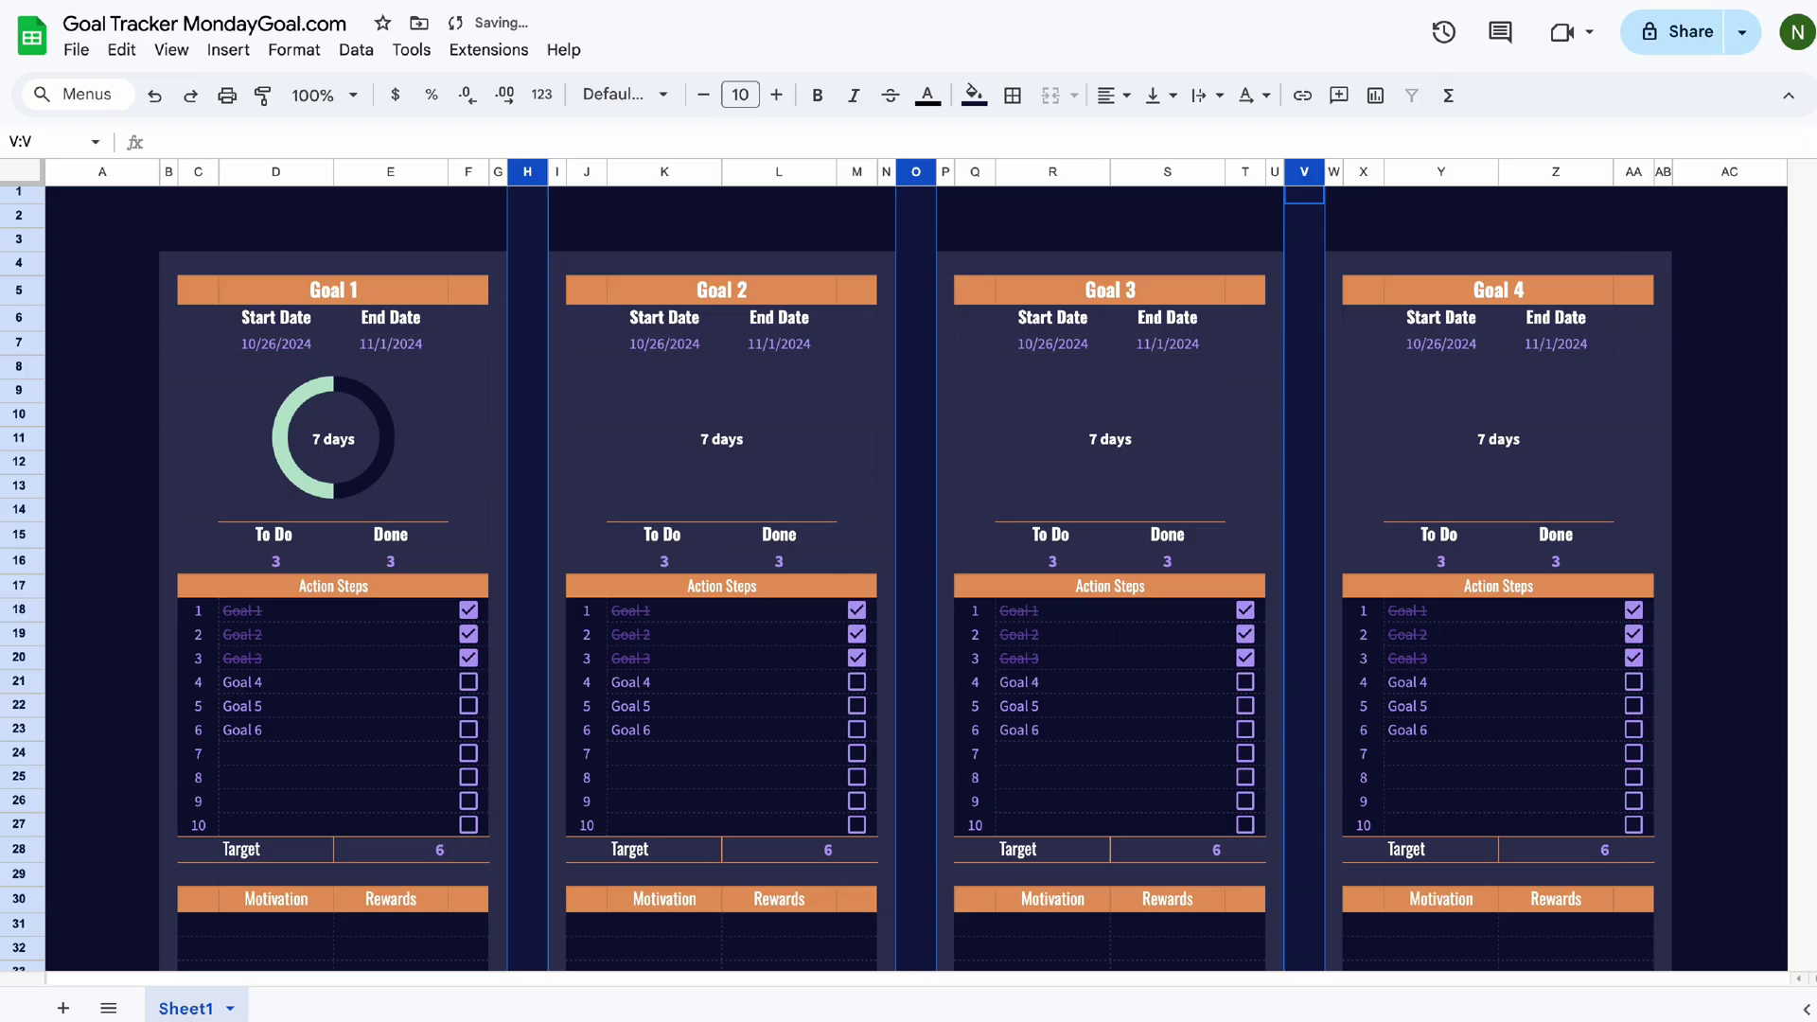
pyautogui.click(1726, 568)
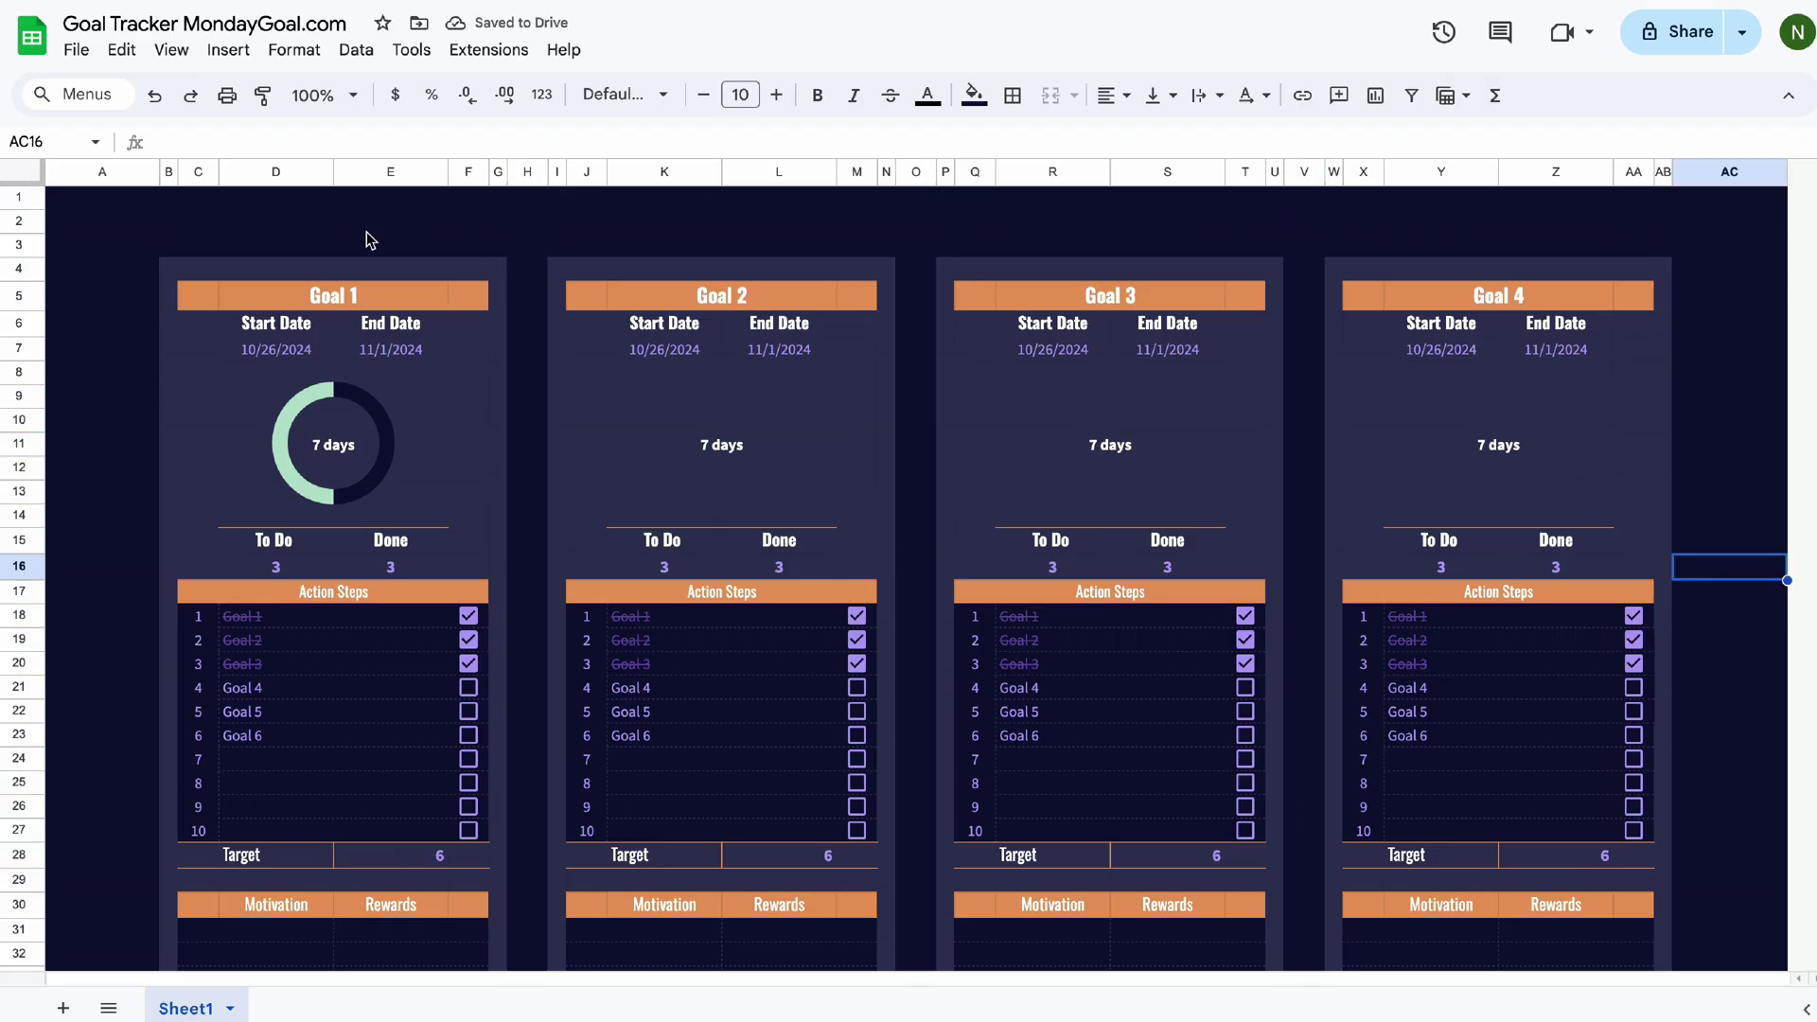
# Increase the height of row 2 and merge cells B2:J2 for a title.
pyautogui.moveTo(22, 229); pyautogui.dragTo(33, 276)
pyautogui.click(33, 275)
pyautogui.click(169, 241)
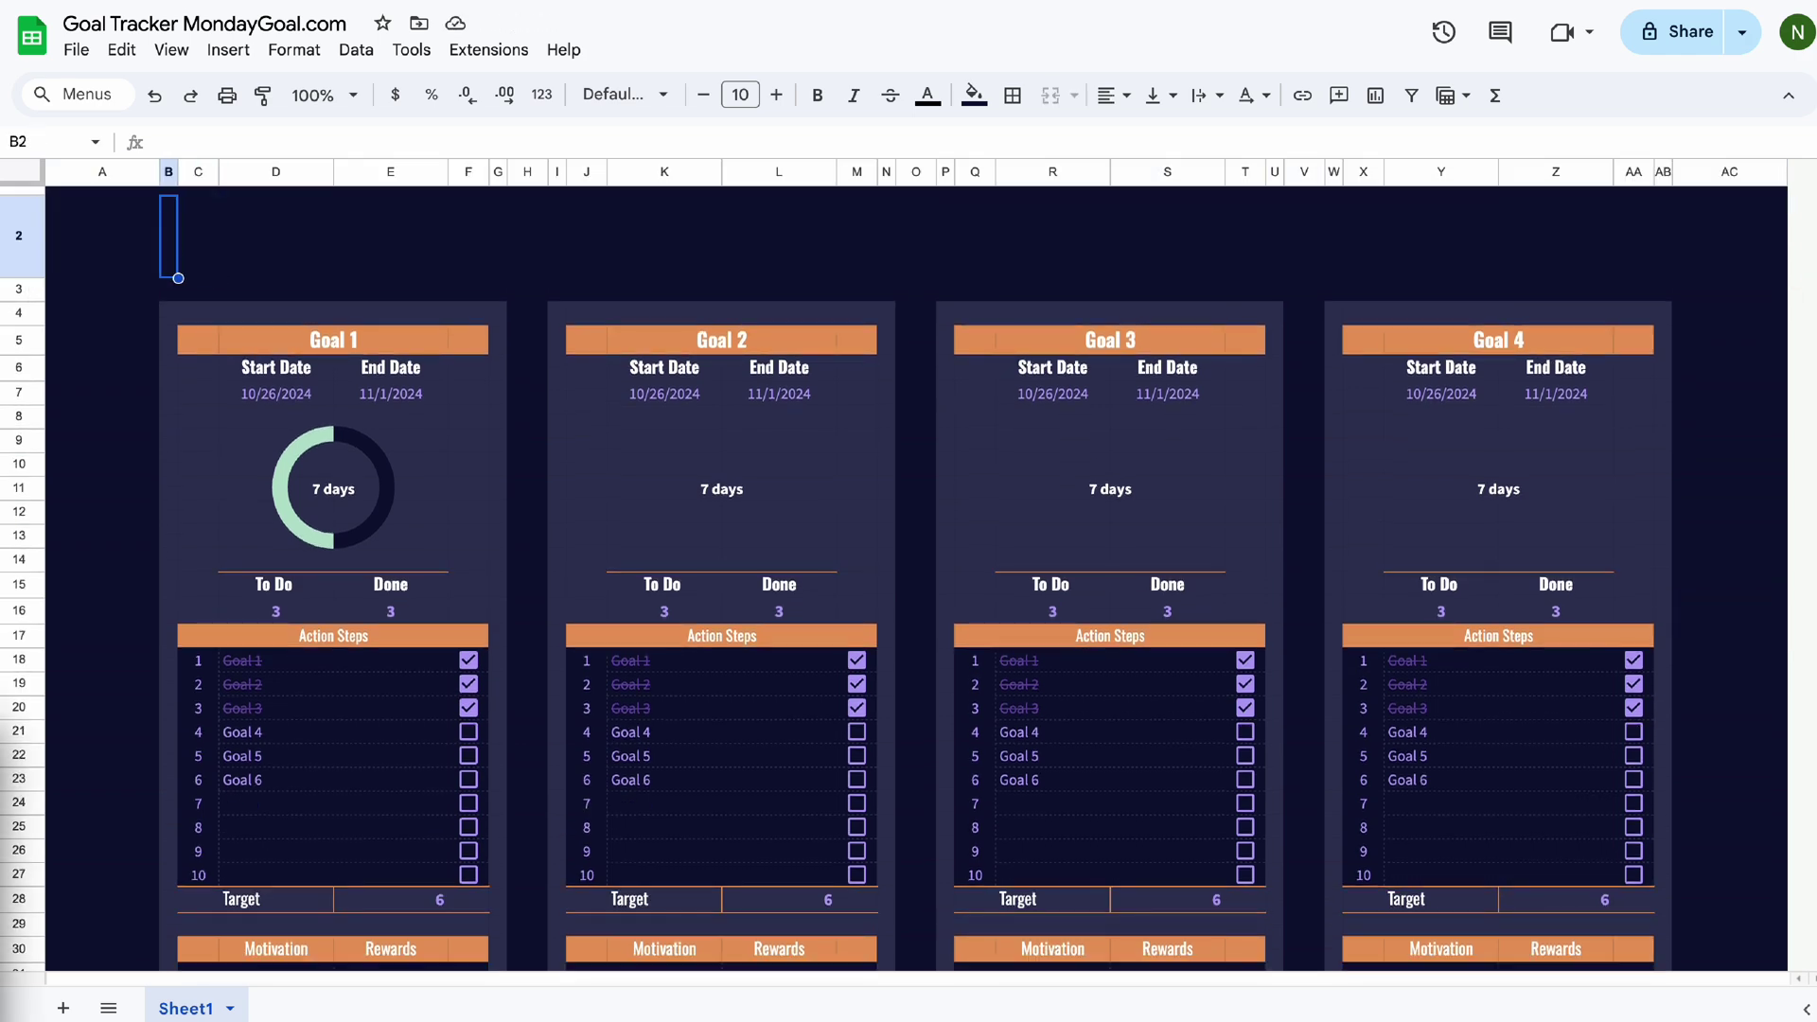
pyautogui.moveTo(169, 248); pyautogui.dragTo(587, 248)
pyautogui.click(1050, 94)
pyautogui.scroll(1, 328, 197)
# Enter the title Goal Tracker in white text in the merged cell B2:J2 and enlarge it in the Oswald font.
pyautogui.click(926, 94)
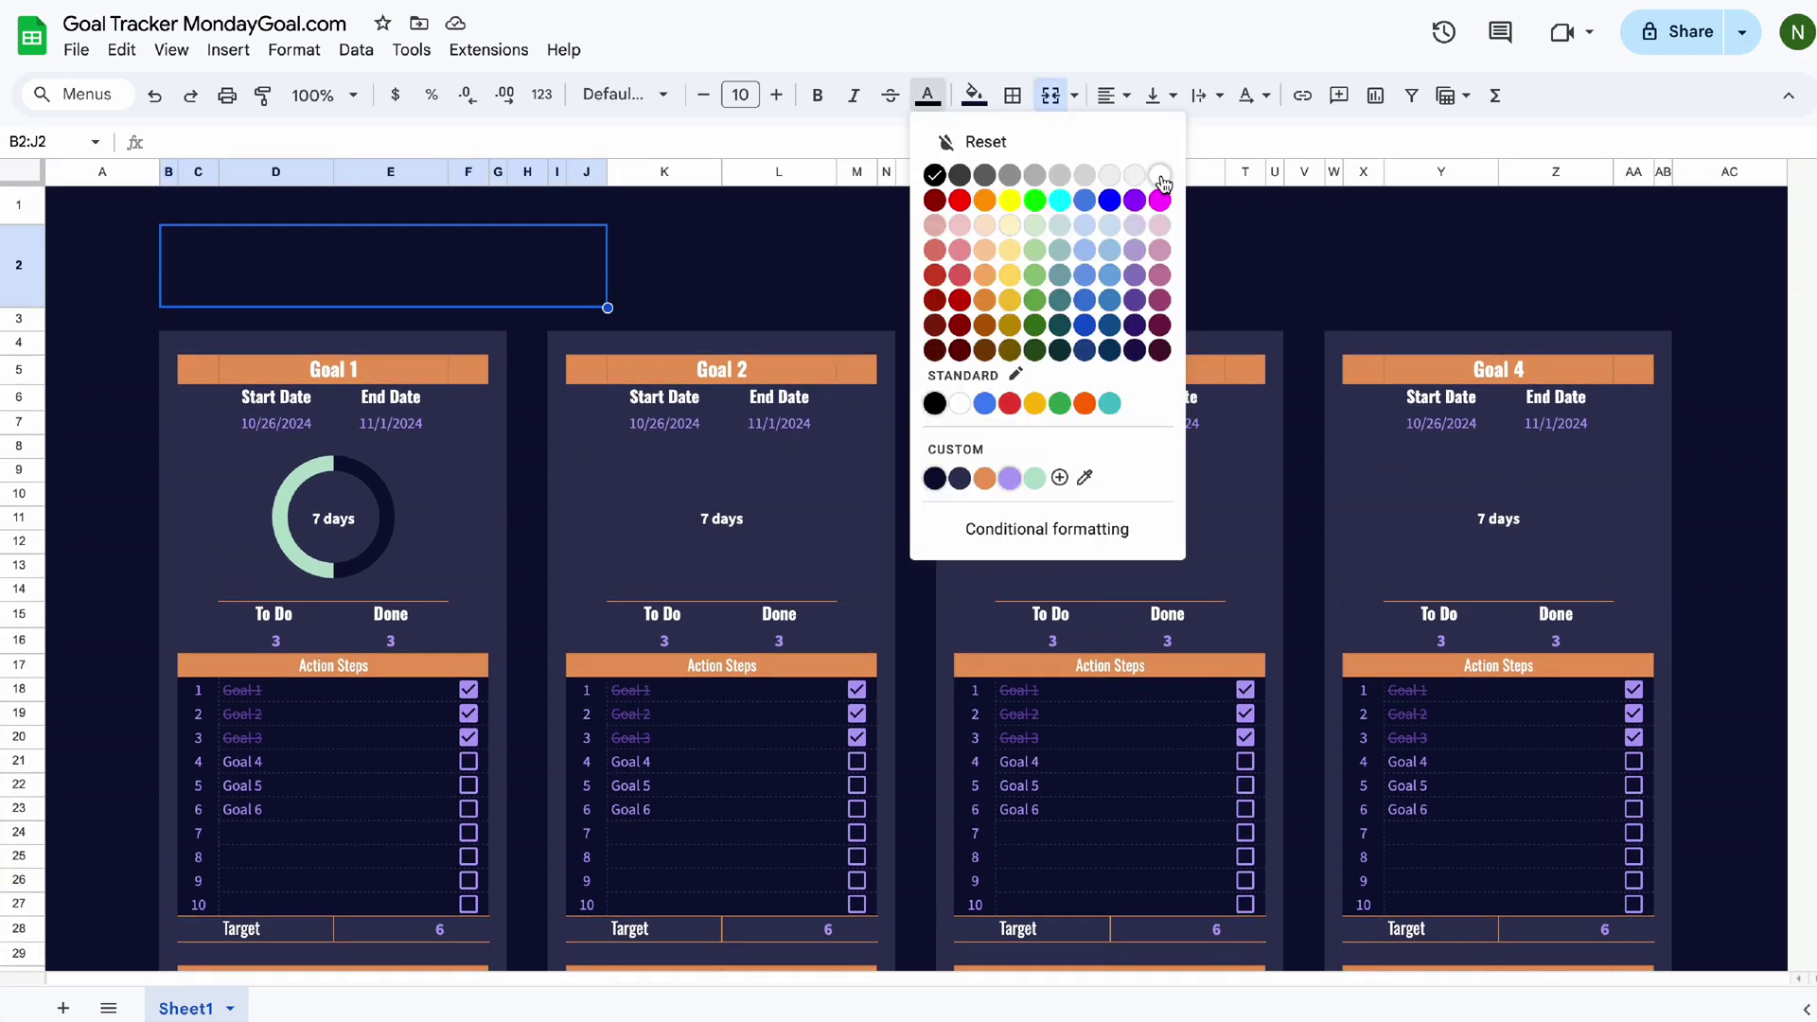
pyautogui.click(1161, 177)
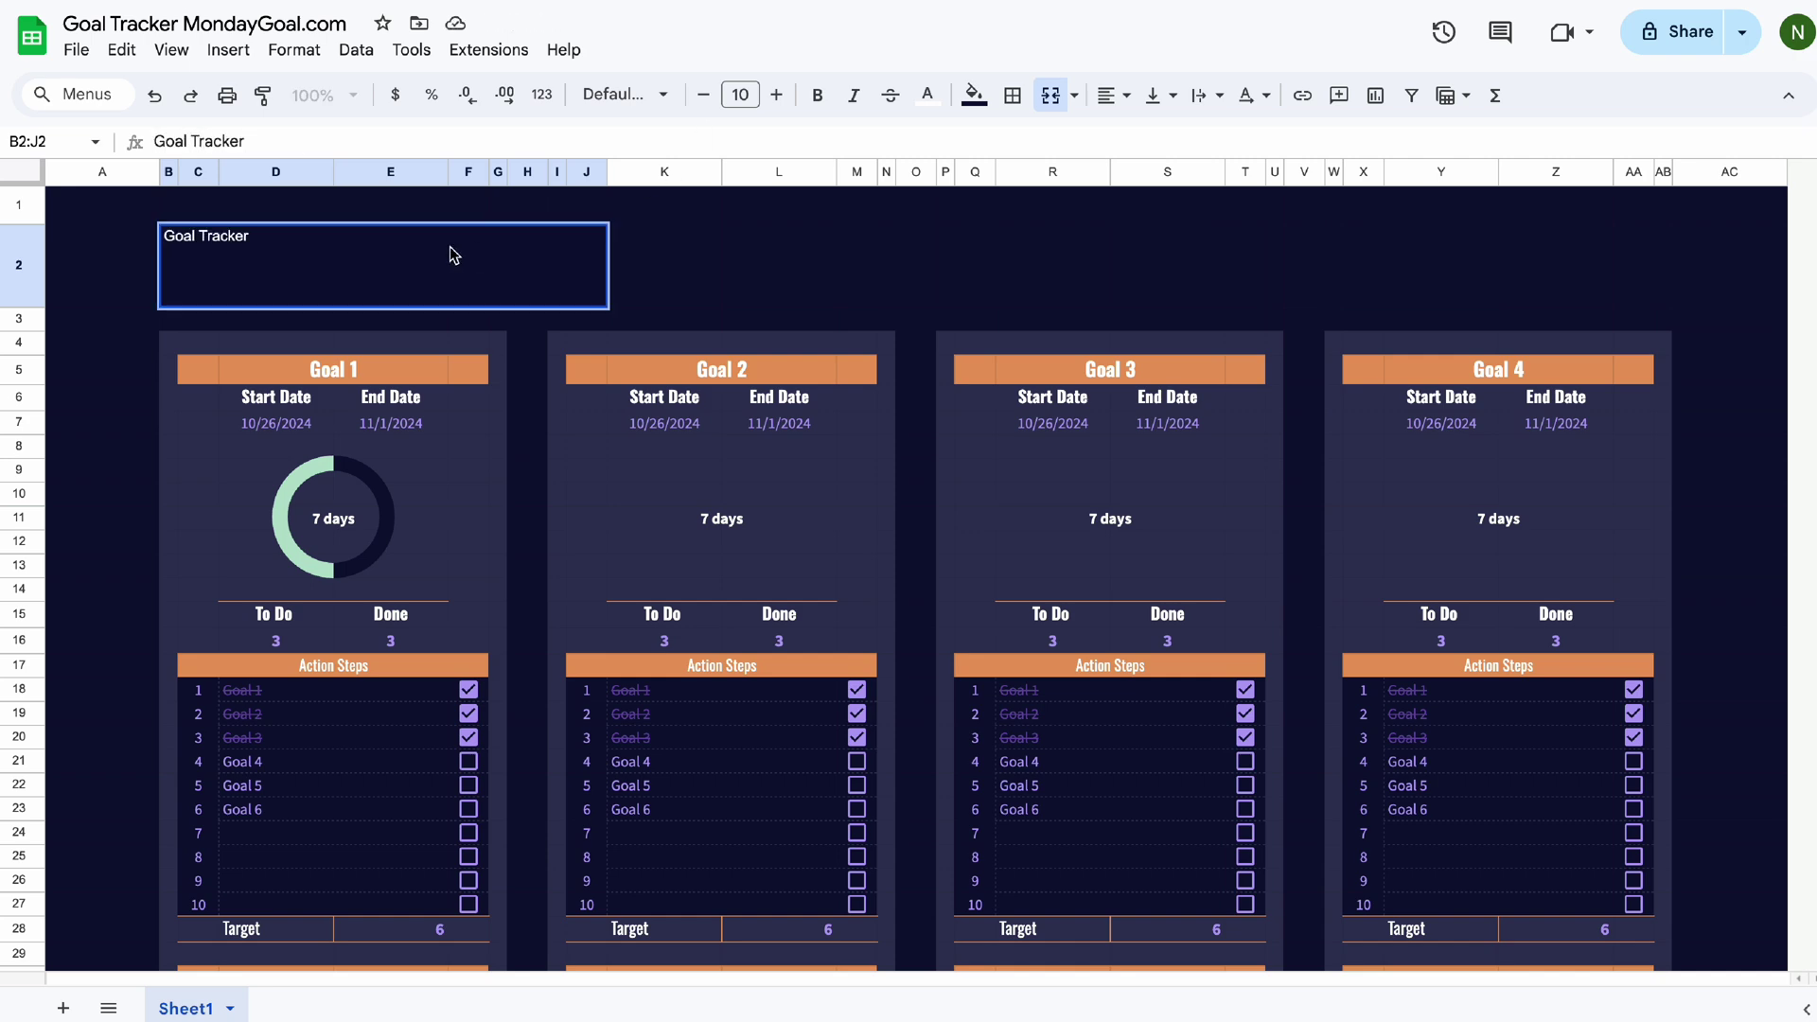
pyautogui.click(624, 95)
pyautogui.click(629, 203)
pyautogui.click(776, 95)
pyautogui.click(776, 94)
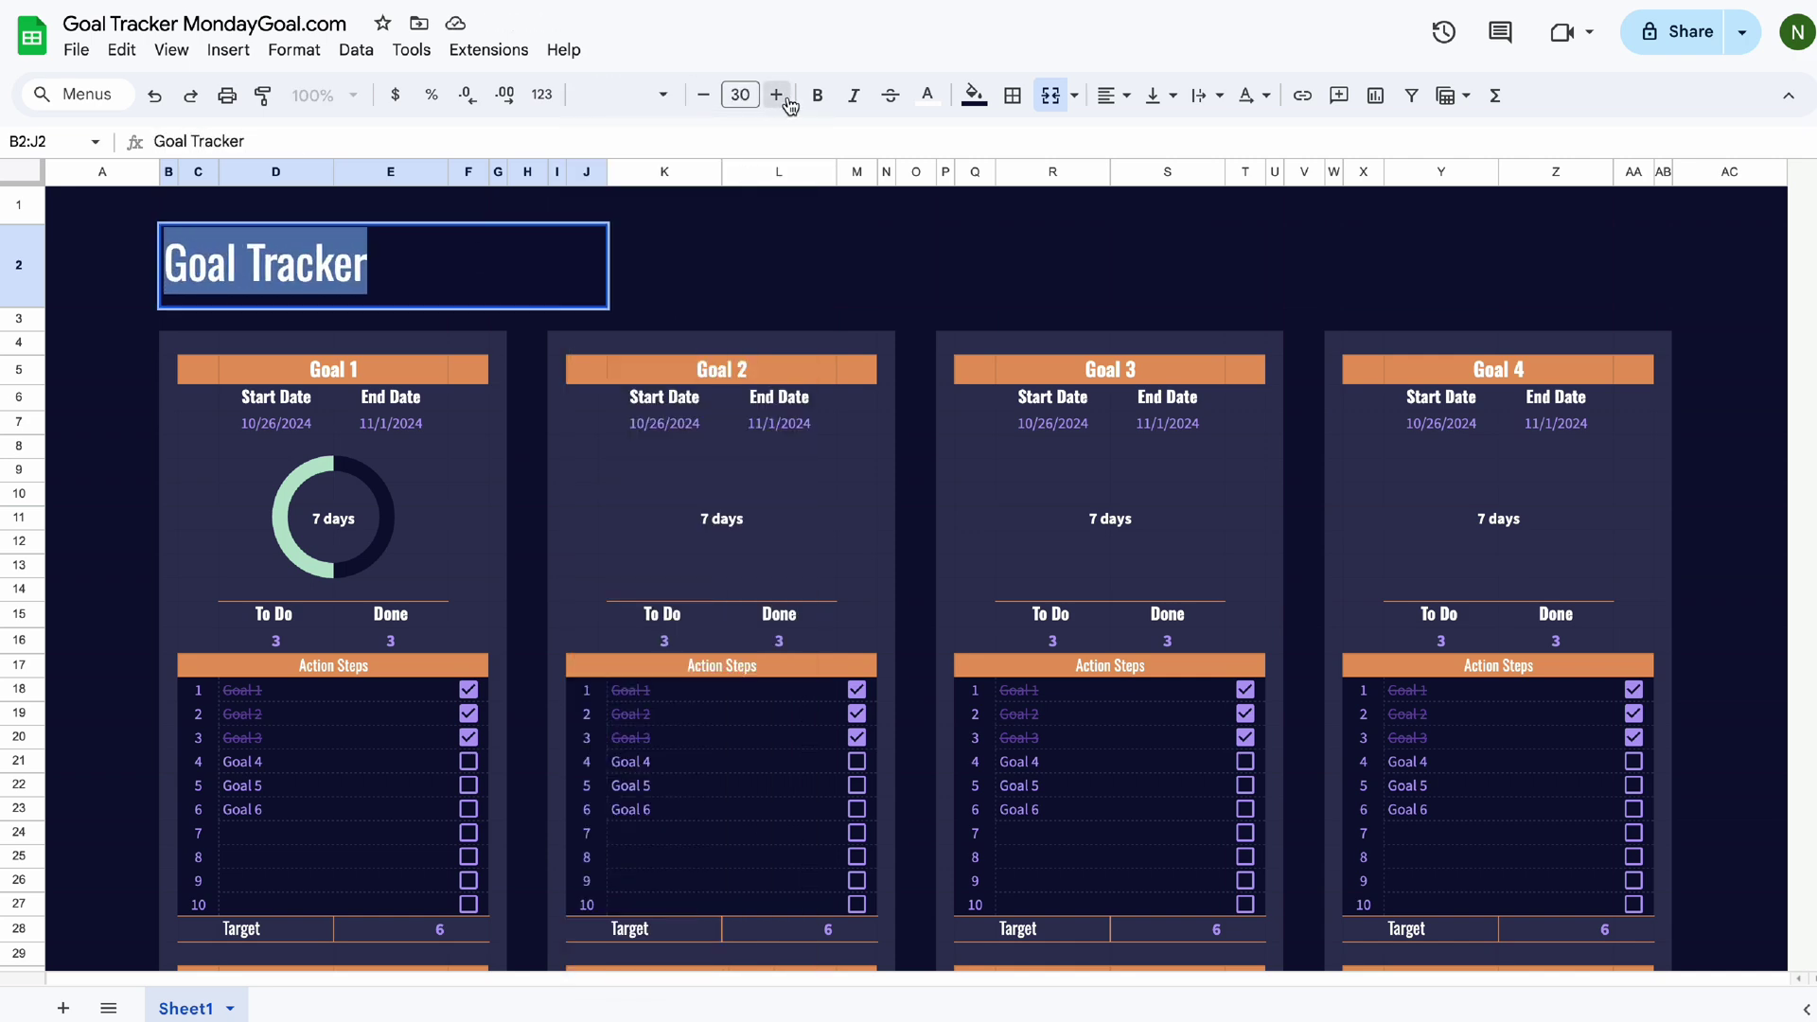
pyautogui.click(776, 94)
pyautogui.click(776, 95)
pyautogui.click(886, 265)
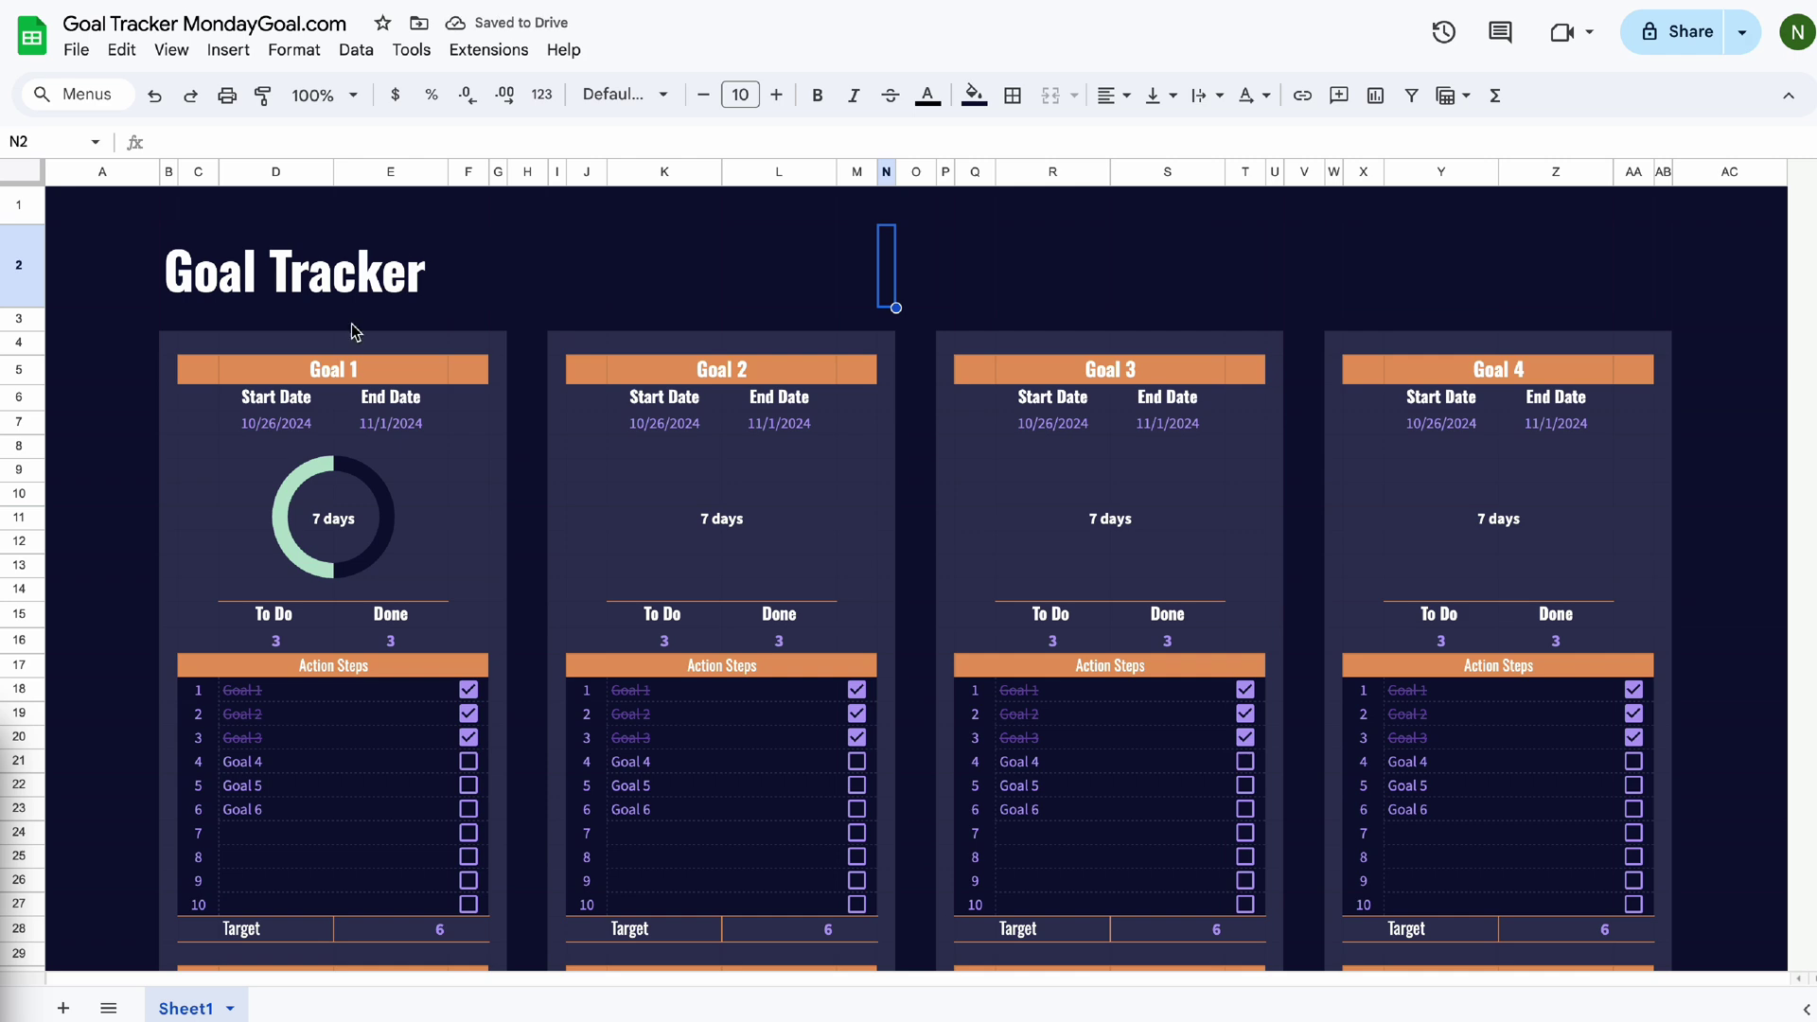
# Make the Goal Tracker title bold Oswald at font size 43.
pyautogui.click(355, 275)
pyautogui.click(625, 95)
pyautogui.click(681, 326)
pyautogui.click(776, 95)
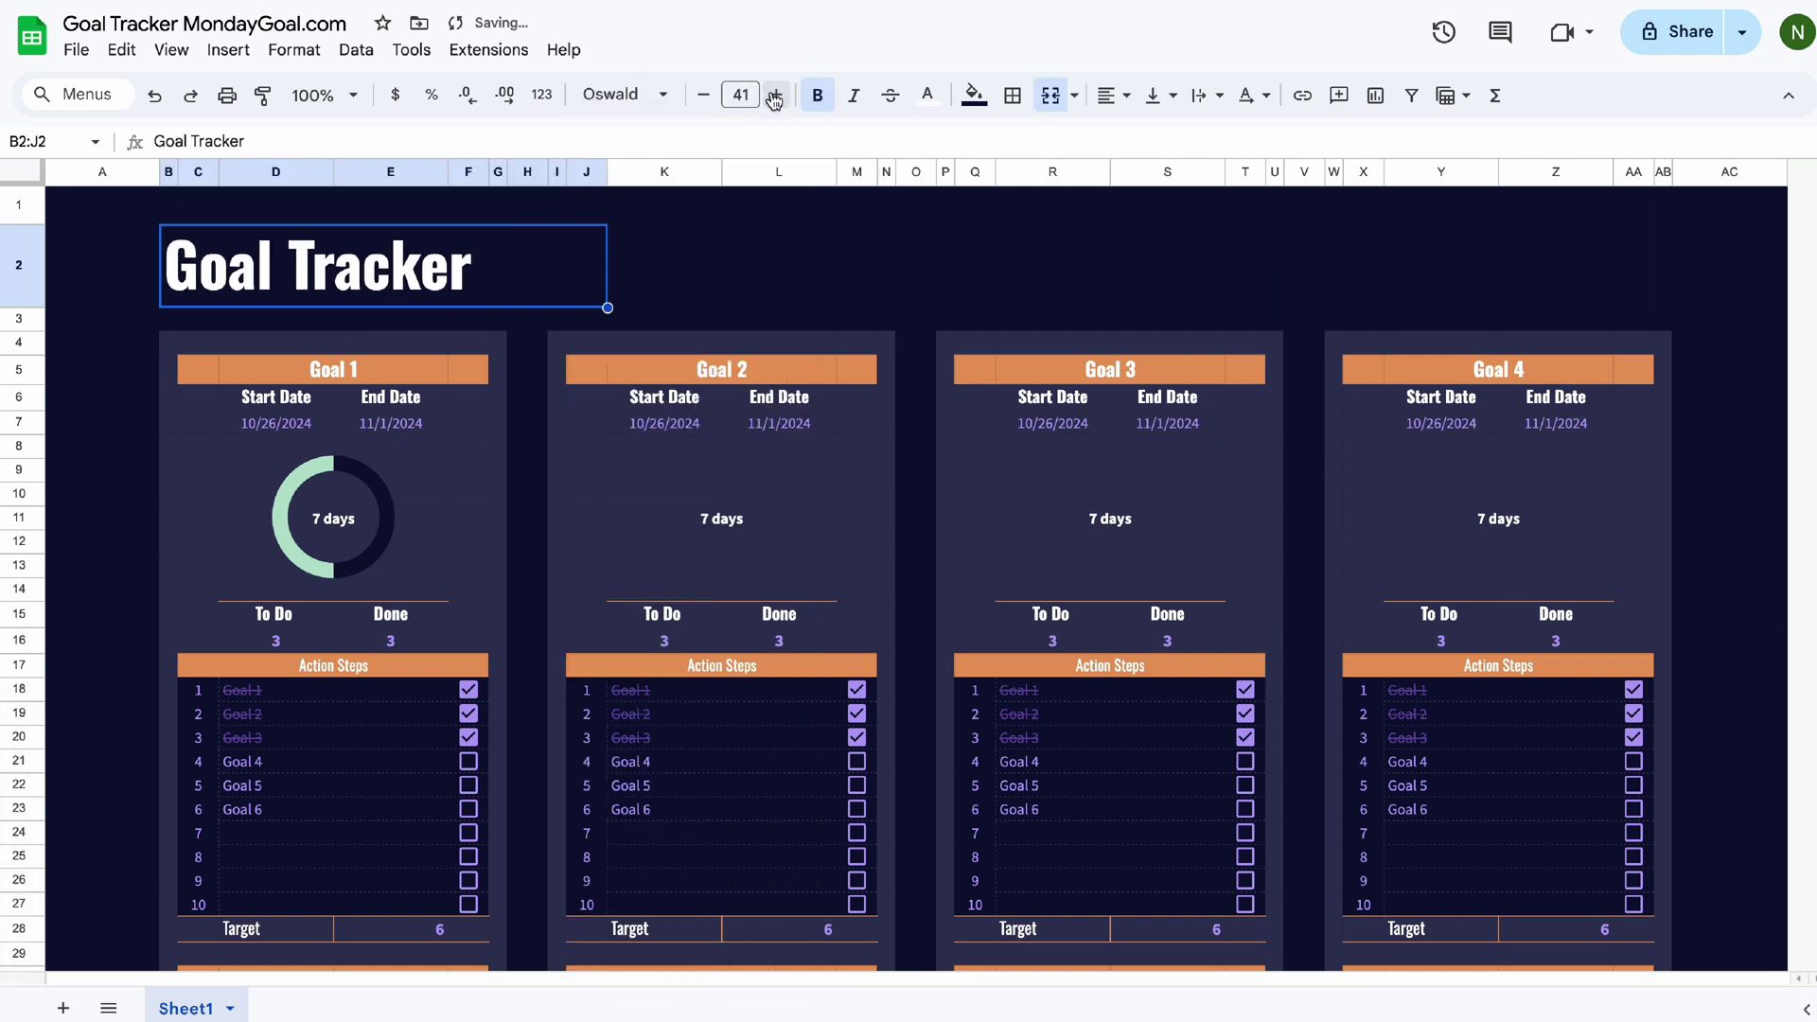
pyautogui.click(776, 95)
pyautogui.click(737, 288)
# Add a thick orange bottom border under B2:K2 and narrow column A.
pyautogui.click(414, 303)
pyautogui.moveTo(413, 303); pyautogui.dragTo(690, 297)
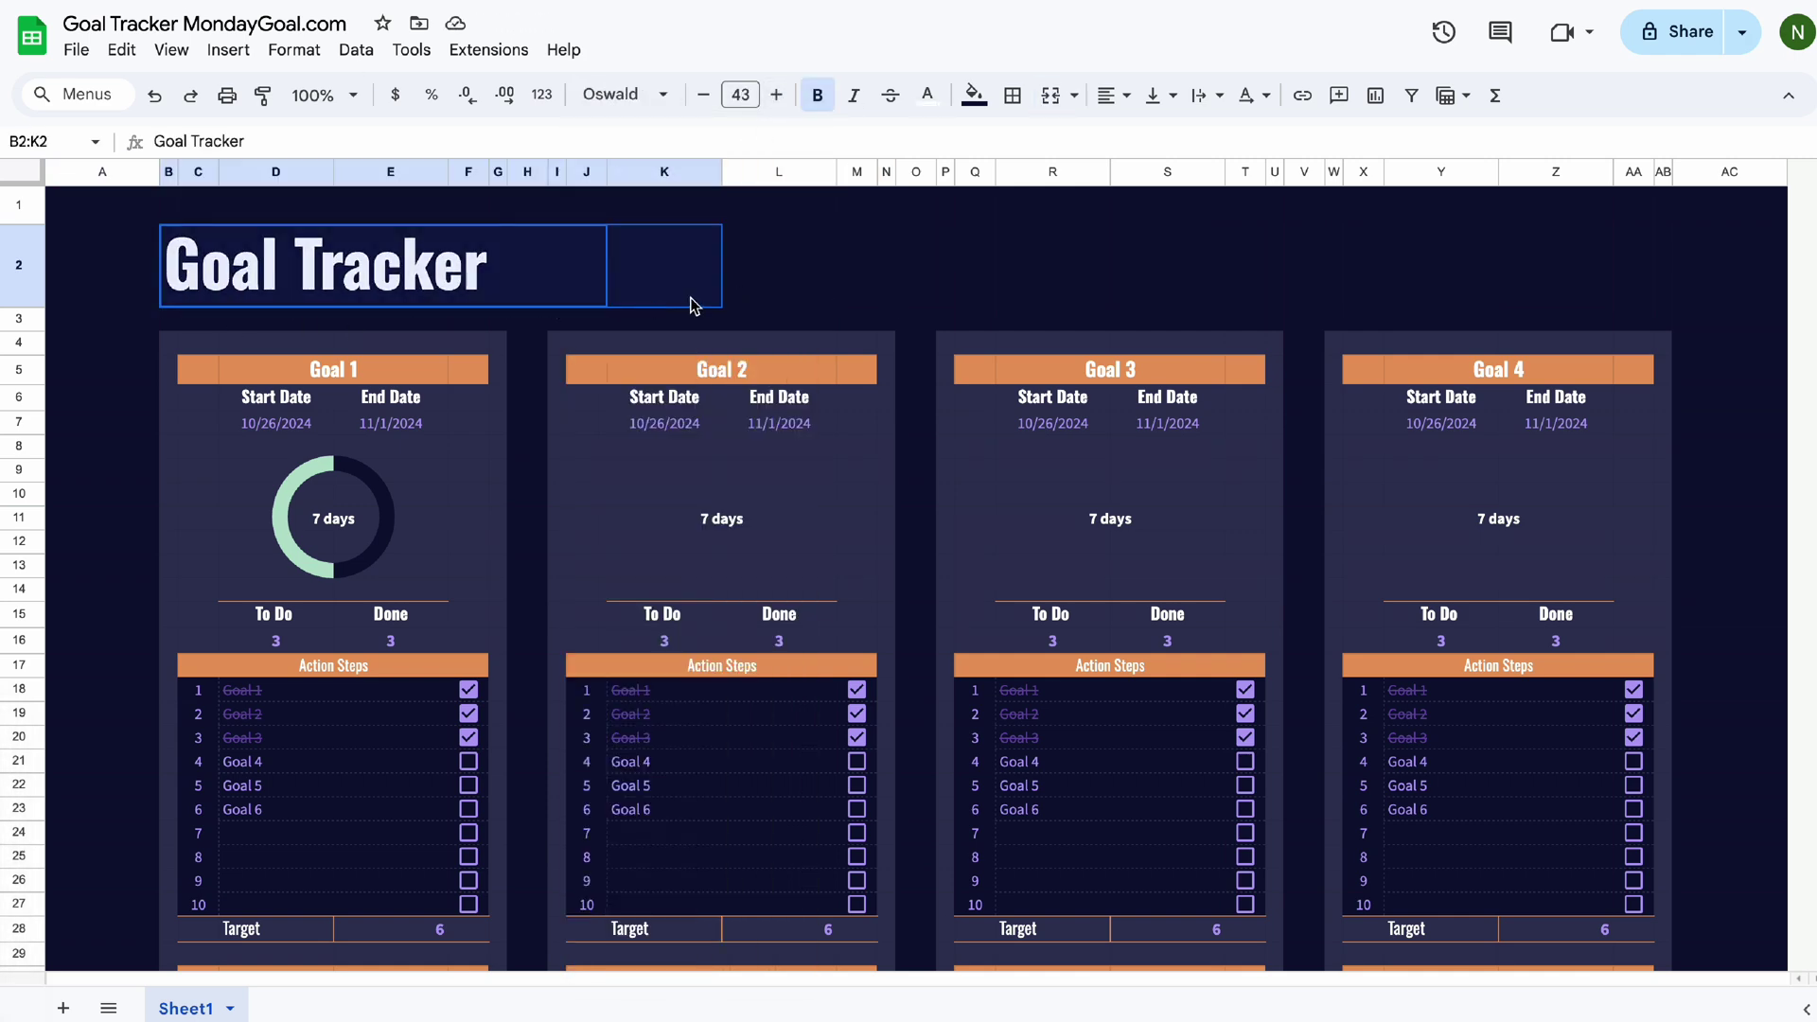
pyautogui.click(1013, 94)
pyautogui.click(1140, 186)
pyautogui.click(857, 274)
pyautogui.moveTo(159, 172); pyautogui.dragTo(111, 172)
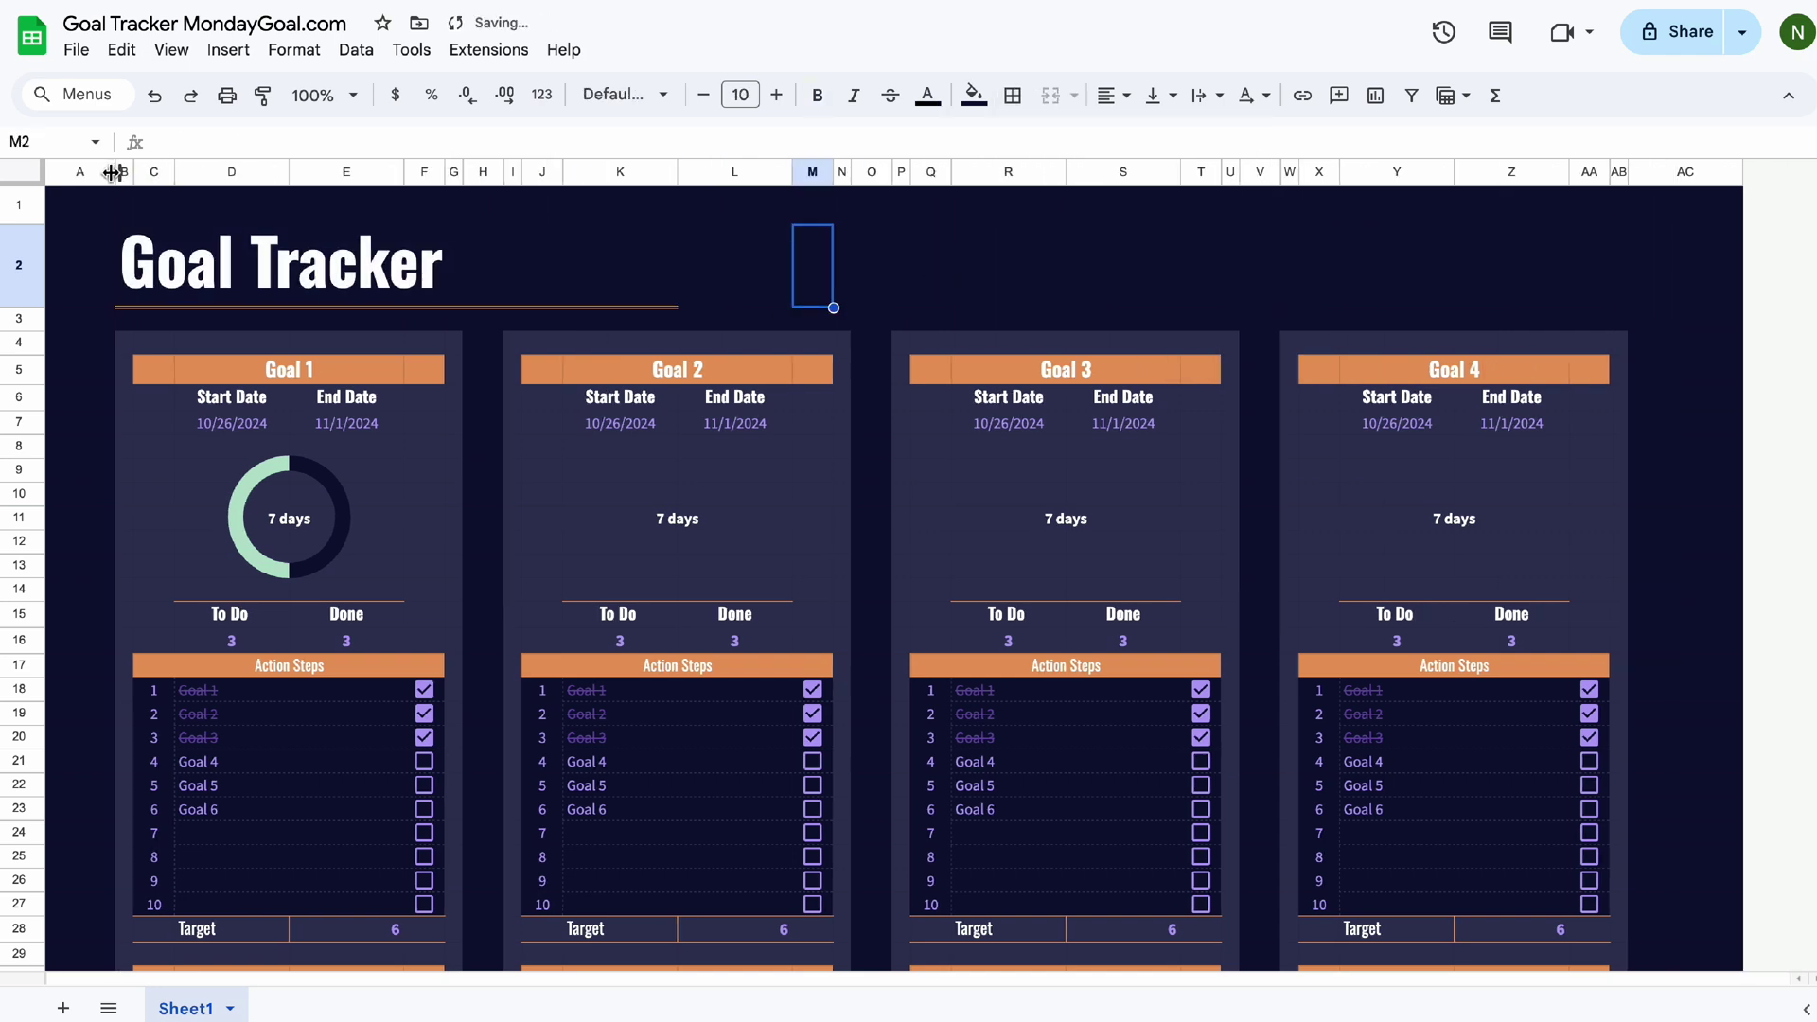
# Insert a pie chart of the Goal 2 counts K16:L16 with rows and columns switched.
pyautogui.scroll(-5, 694, 561)
pyautogui.scroll(5, 616, 637)
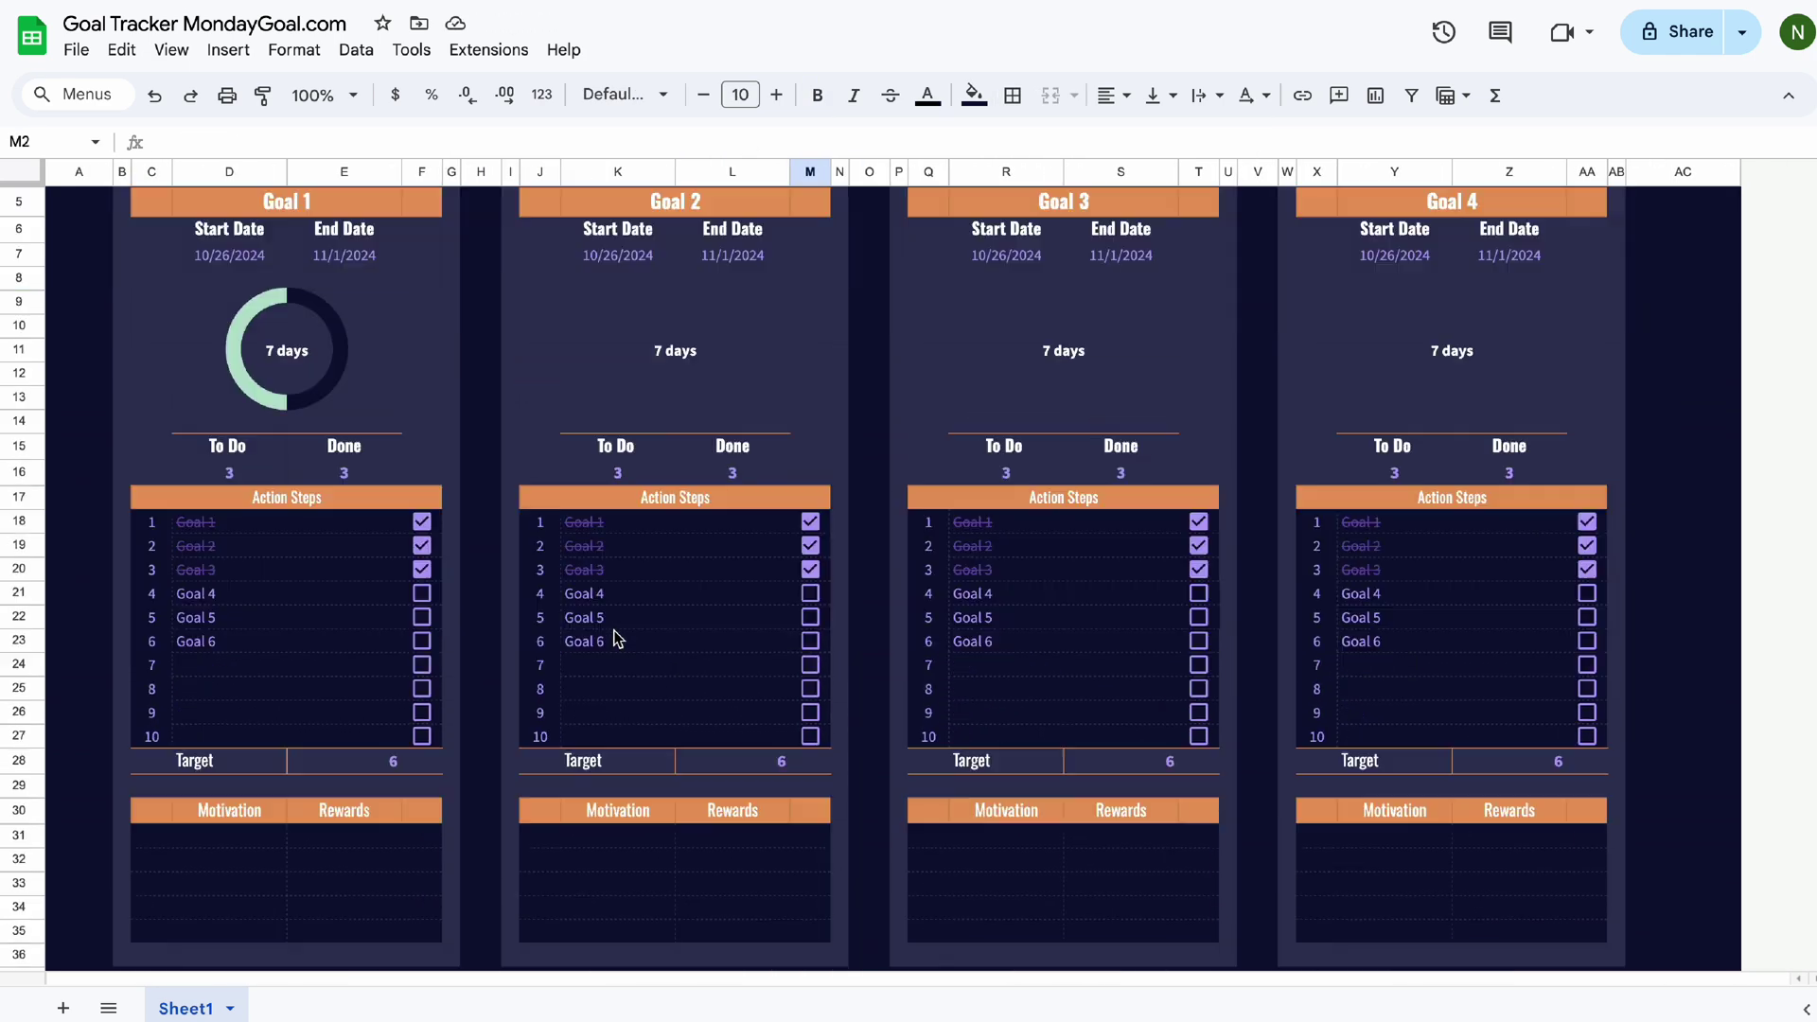
pyautogui.moveTo(617, 641); pyautogui.dragTo(729, 637)
pyautogui.click(232, 52)
pyautogui.click(288, 309)
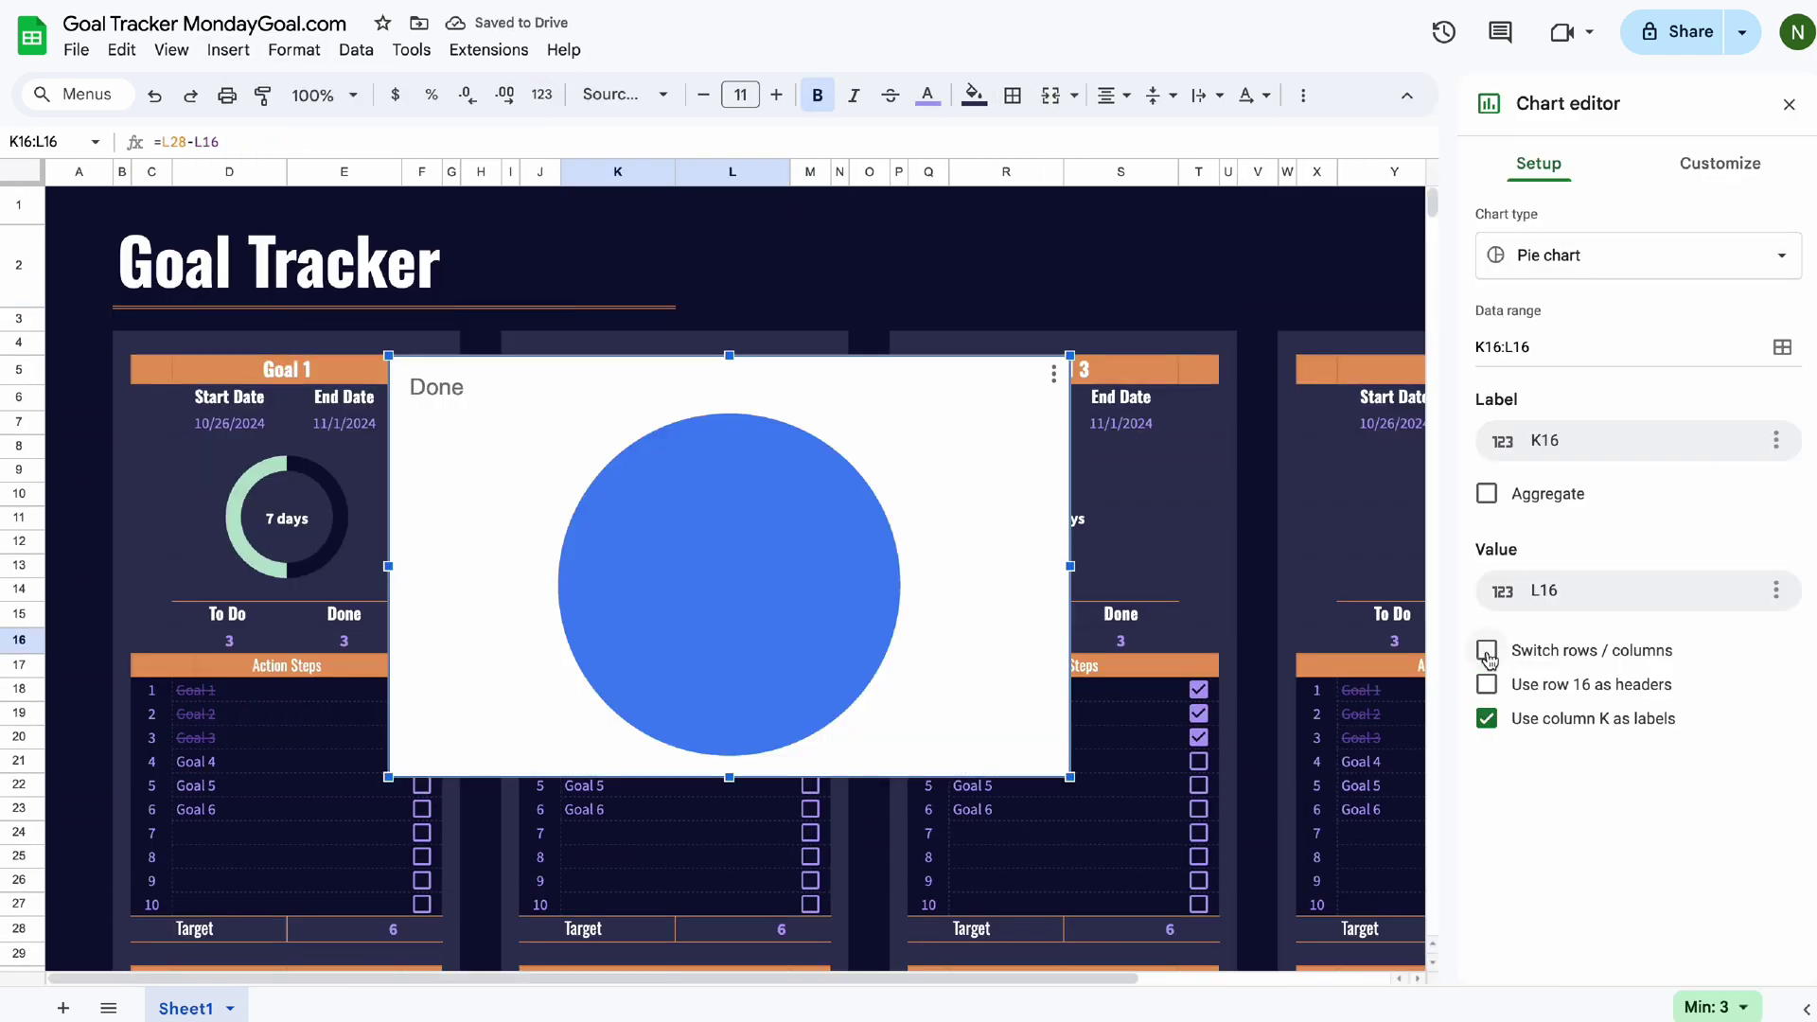
pyautogui.click(1487, 649)
# Set the Goal 2 chart's background and border colours to None and its donut hole to 75%.
pyautogui.click(1718, 163)
pyautogui.click(1514, 308)
pyautogui.click(1529, 352)
pyautogui.click(1545, 604)
pyautogui.click(1552, 382)
pyautogui.click(1536, 540)
pyautogui.click(1548, 764)
# Colour slice 1 of the Goal 2 chart dark navy and slice 2 mint green.
pyautogui.click(1505, 520)
pyautogui.click(1525, 910)
pyautogui.click(1637, 422)
pyautogui.click(1529, 470)
pyautogui.click(1504, 520)
pyautogui.click(1602, 912)
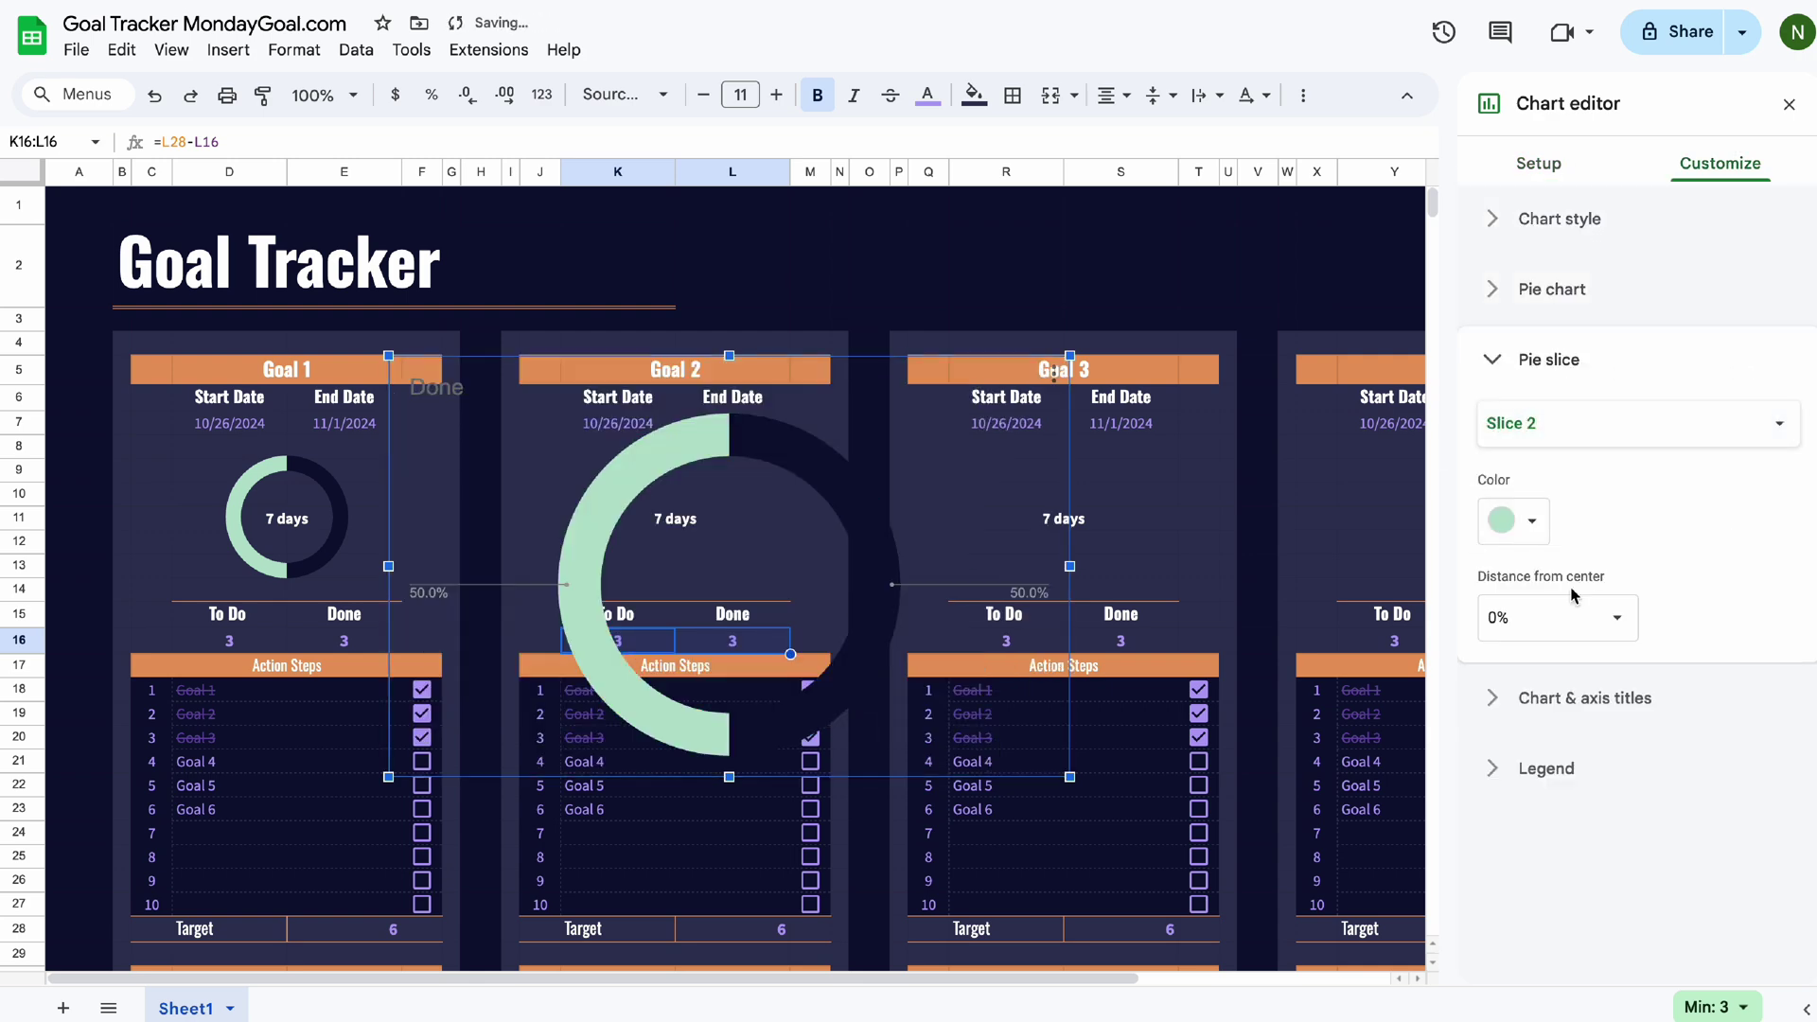
# Fit the Goal 2 chart, without title or legend, around its countdown and tick Goal 2's action step 4.
pyautogui.moveTo(596, 473); pyautogui.dragTo(740, 549)
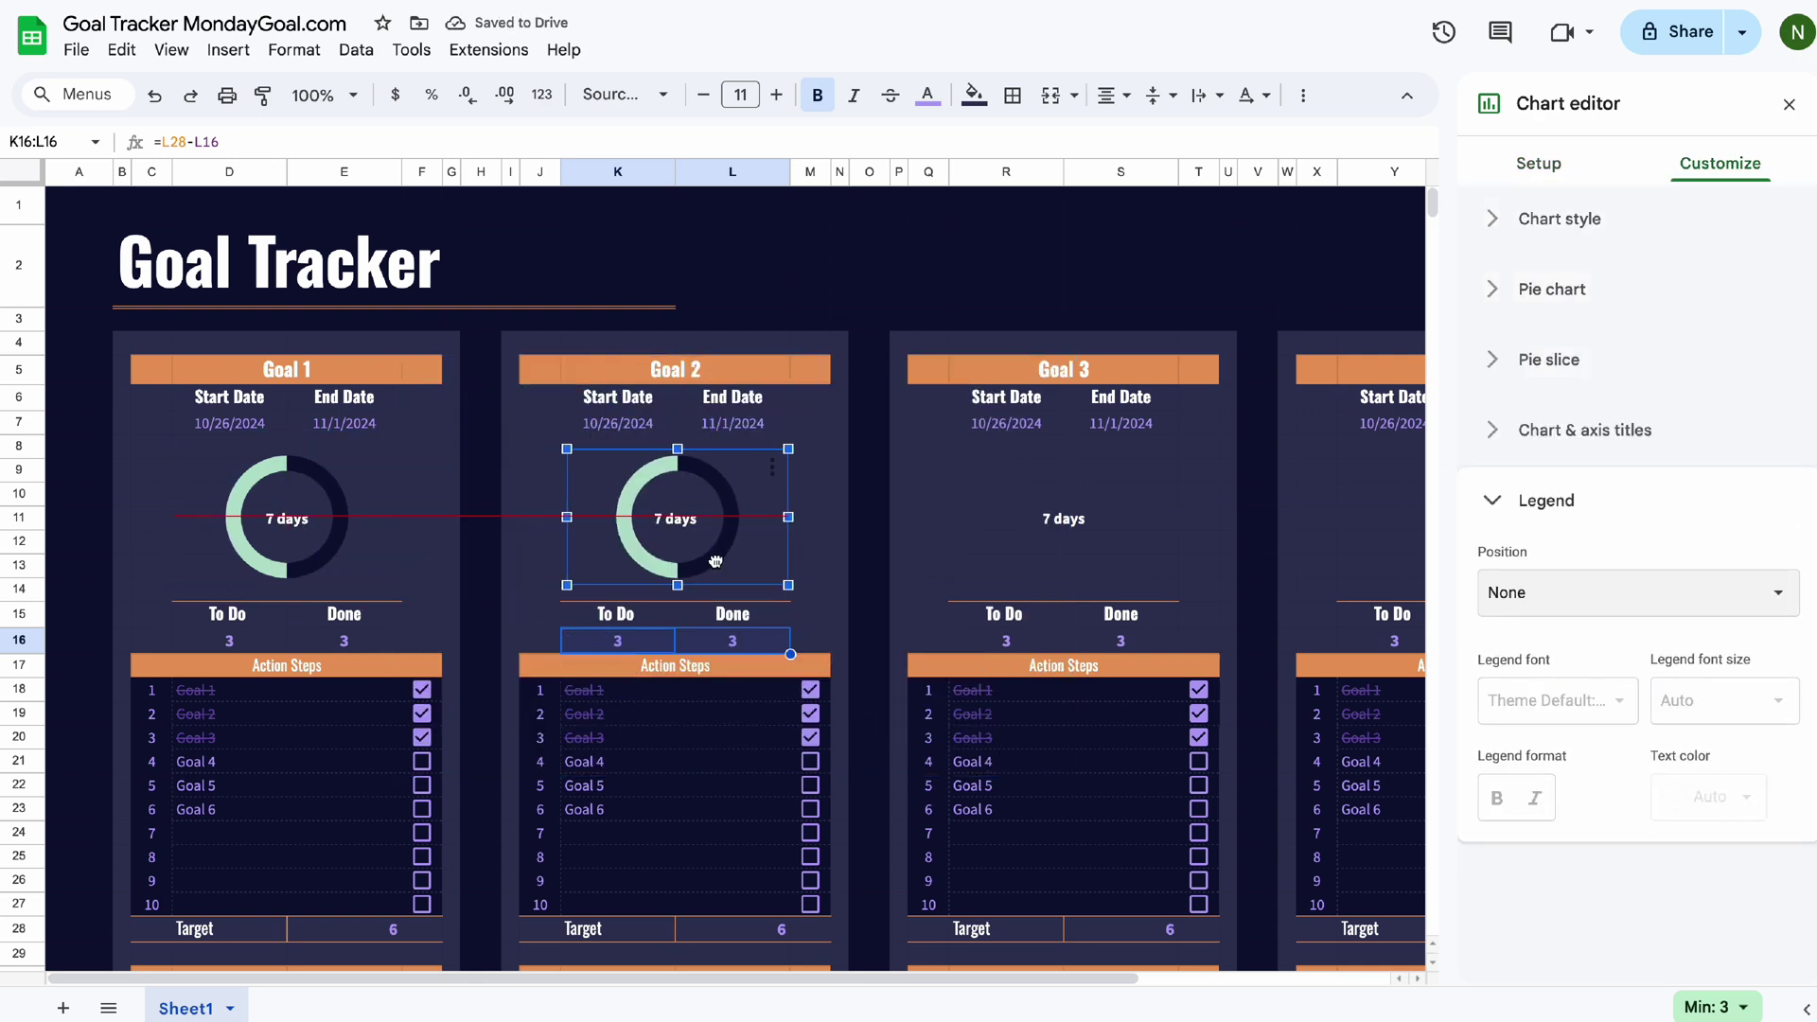
pyautogui.click(810, 761)
# Insert a pie chart of the Goal 3 counts R16:S16 with rows and columns switched.
pyautogui.moveTo(1006, 641); pyautogui.dragTo(1120, 641)
pyautogui.click(228, 49)
pyautogui.click(274, 320)
# Set the Goal 3 chart's background and border colours to None and its donut hole to 75%.
pyautogui.click(1514, 308)
pyautogui.click(1529, 352)
pyautogui.click(1545, 604)
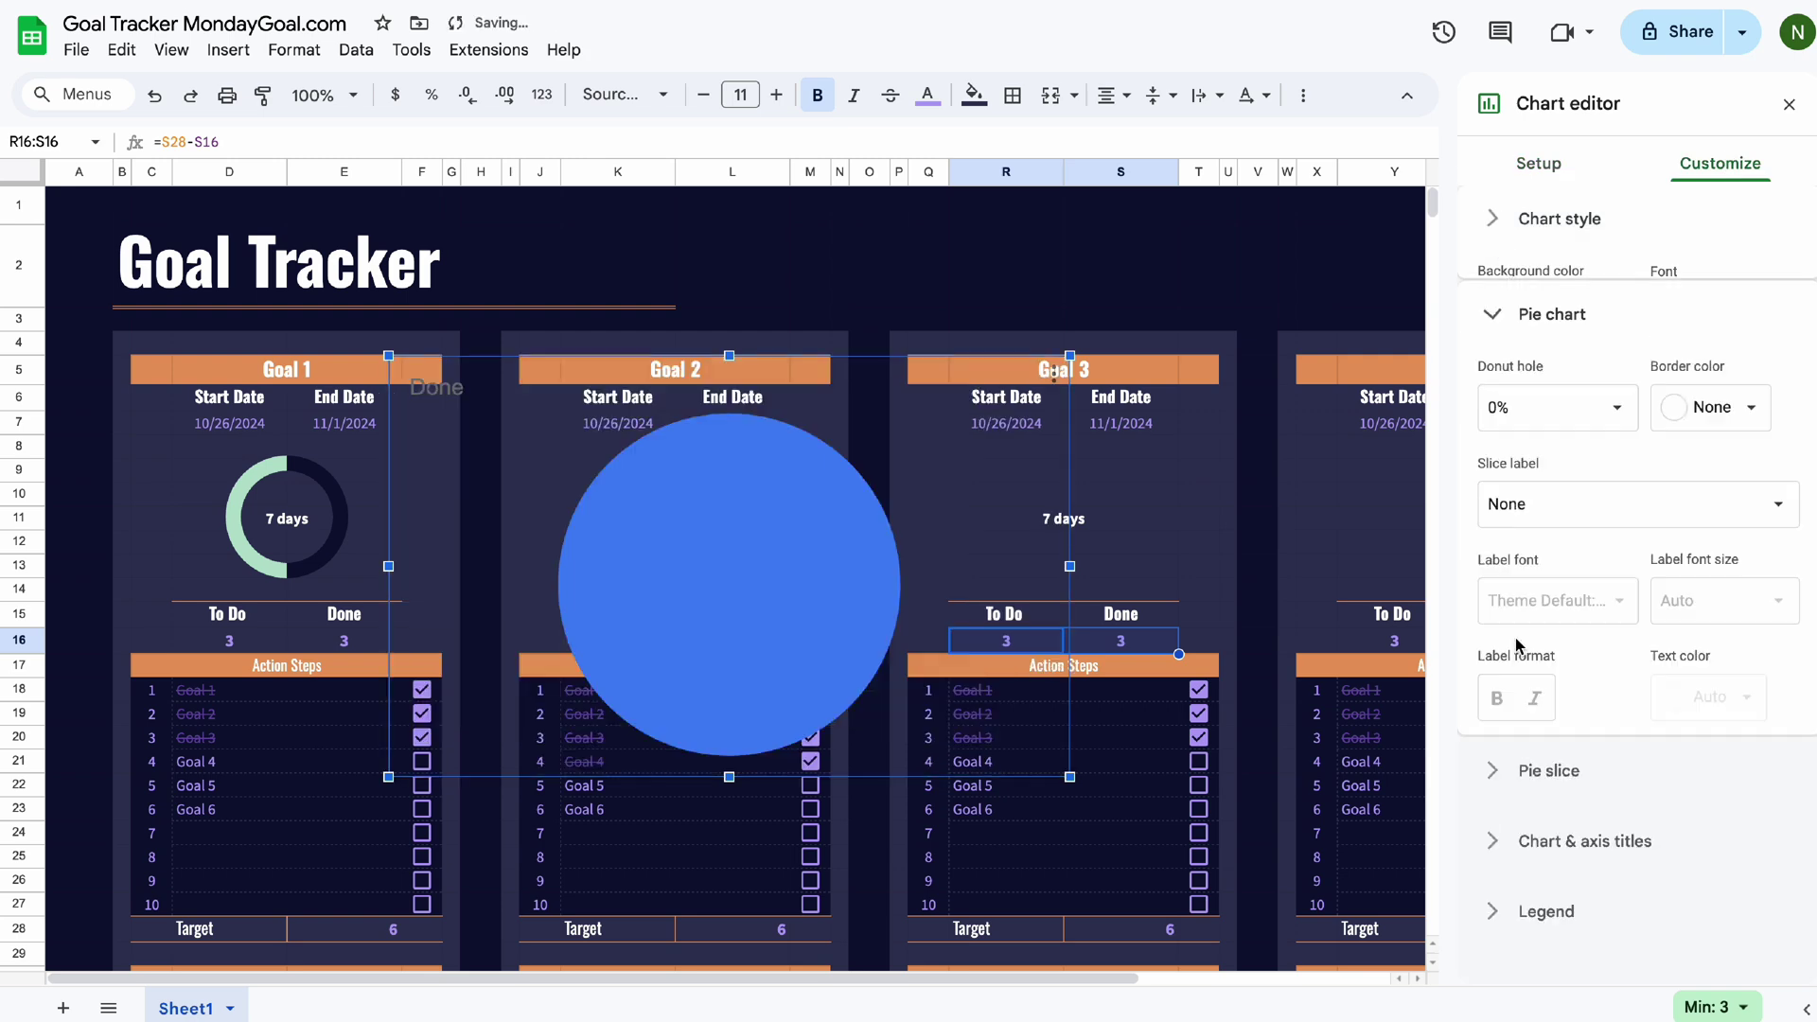
pyautogui.click(1552, 383)
pyautogui.click(1535, 540)
pyautogui.click(1548, 759)
# Colour slice 1 of the Goal 3 chart dark navy and slice 2 mint green.
pyautogui.click(1571, 423)
pyautogui.click(1546, 419)
pyautogui.click(1571, 423)
# Delete the Goal 3 chart's title text and remove its legend labels.
pyautogui.click(1584, 697)
pyautogui.doubleClick(1558, 609)
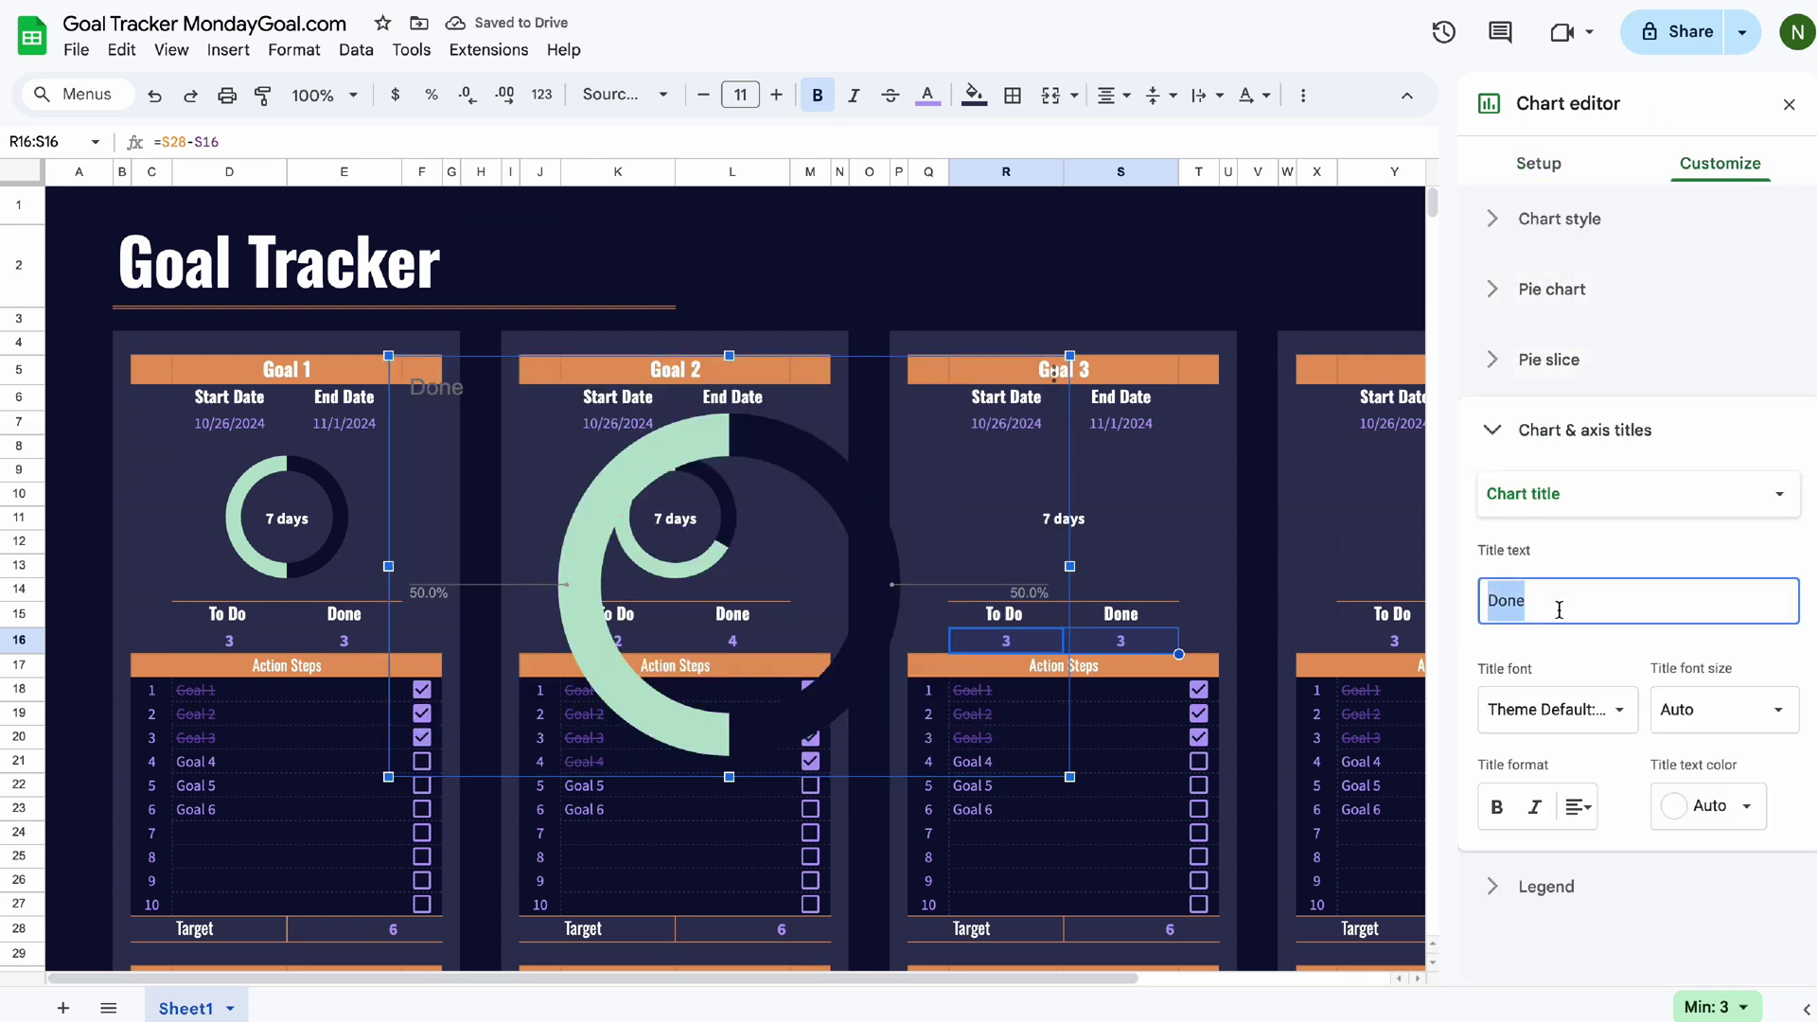
pyautogui.press('BackSpace')
pyautogui.click(1546, 888)
# Shrink the Goal 3 chart to fit around its countdown and untick Goal 3's action step 3.
pyautogui.moveTo(388, 777); pyautogui.dragTo(671, 585)
pyautogui.moveTo(1069, 356); pyautogui.dragTo(893, 449)
pyautogui.moveTo(815, 556); pyautogui.dragTo(1095, 555)
pyautogui.hscroll(3, 1095, 556)
pyautogui.click(886, 738)
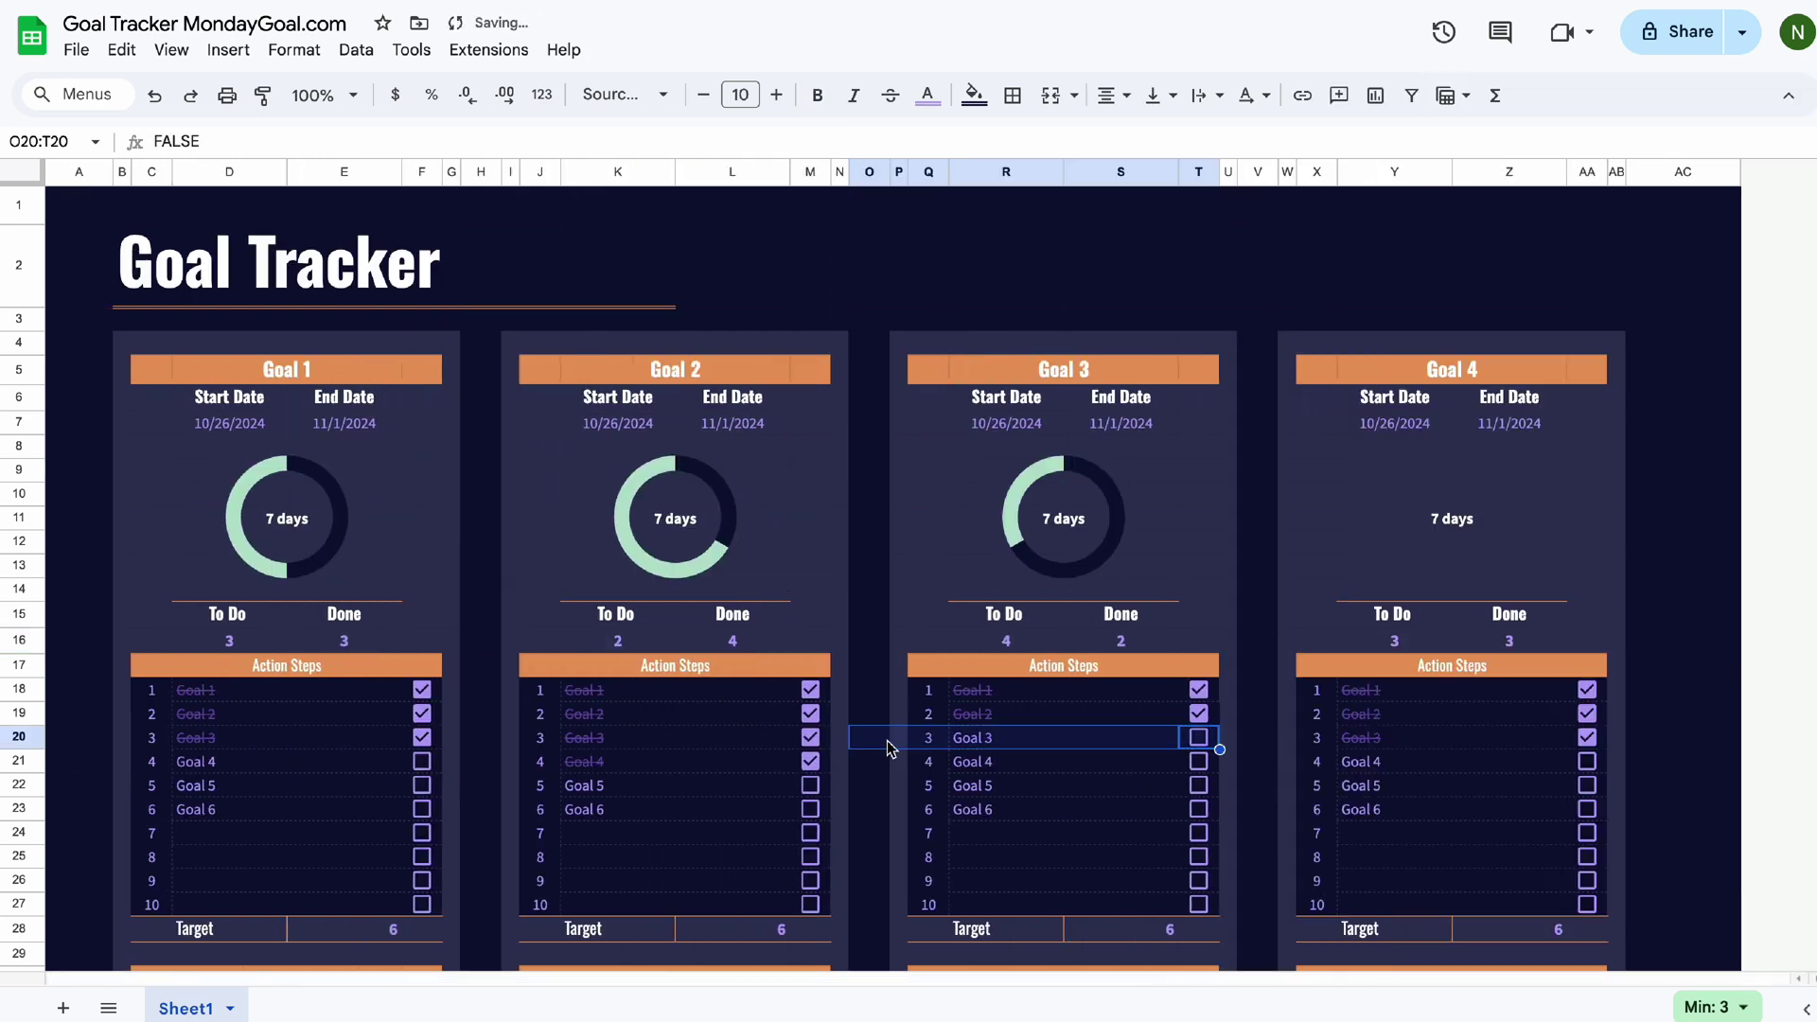
pyautogui.click(1198, 714)
pyautogui.click(1198, 713)
# Insert a pie chart of the Goal 4 To Do and Done counts Y16:Z16.
pyautogui.moveTo(1394, 640); pyautogui.dragTo(1509, 640)
pyautogui.click(228, 50)
pyautogui.click(275, 318)
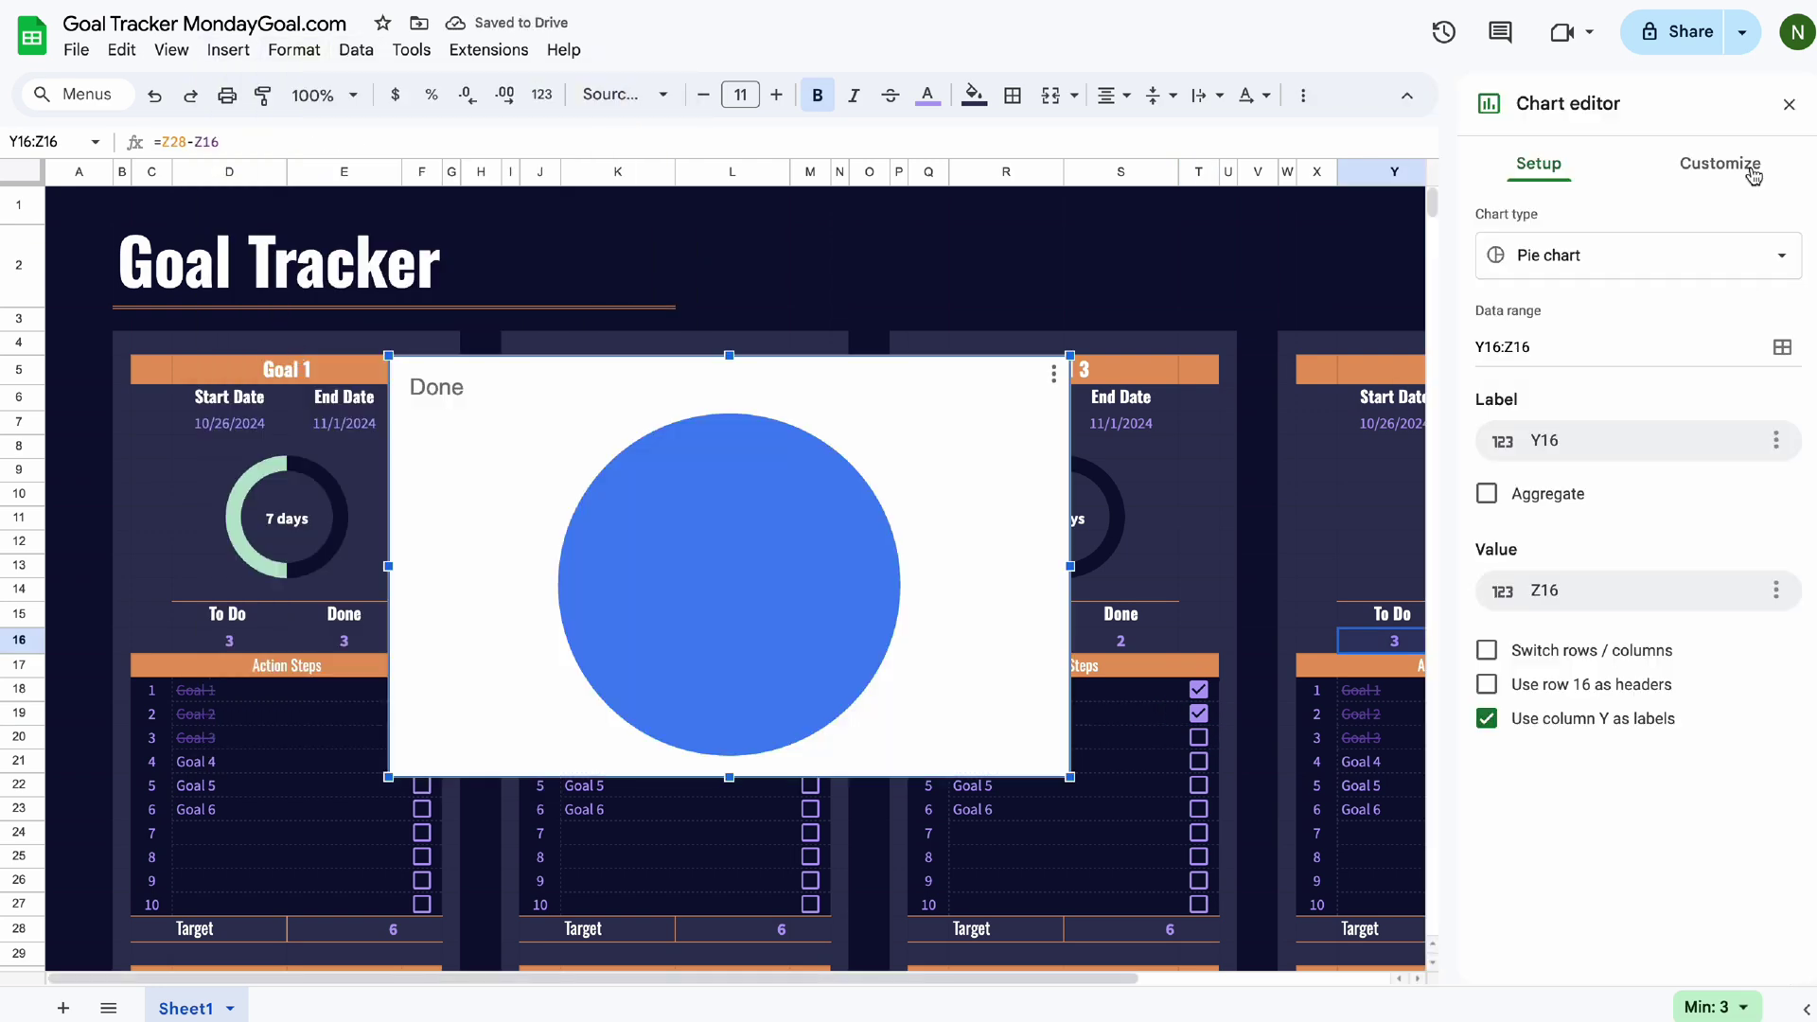
# Remove the Goal 4 chart's background fill and turn the pie into a doughnut.
pyautogui.click(1719, 163)
pyautogui.click(1510, 308)
pyautogui.click(1530, 352)
pyautogui.click(1546, 607)
pyautogui.click(1552, 382)
# Colour slice 1 of the Goal 4 chart dark navy and slice 2 mint green.
pyautogui.click(1535, 541)
pyautogui.click(1518, 785)
pyautogui.click(1541, 463)
pyautogui.click(1584, 697)
# Delete the Goal 4 chart's title text and remove its legend labels.
pyautogui.click(1557, 599)
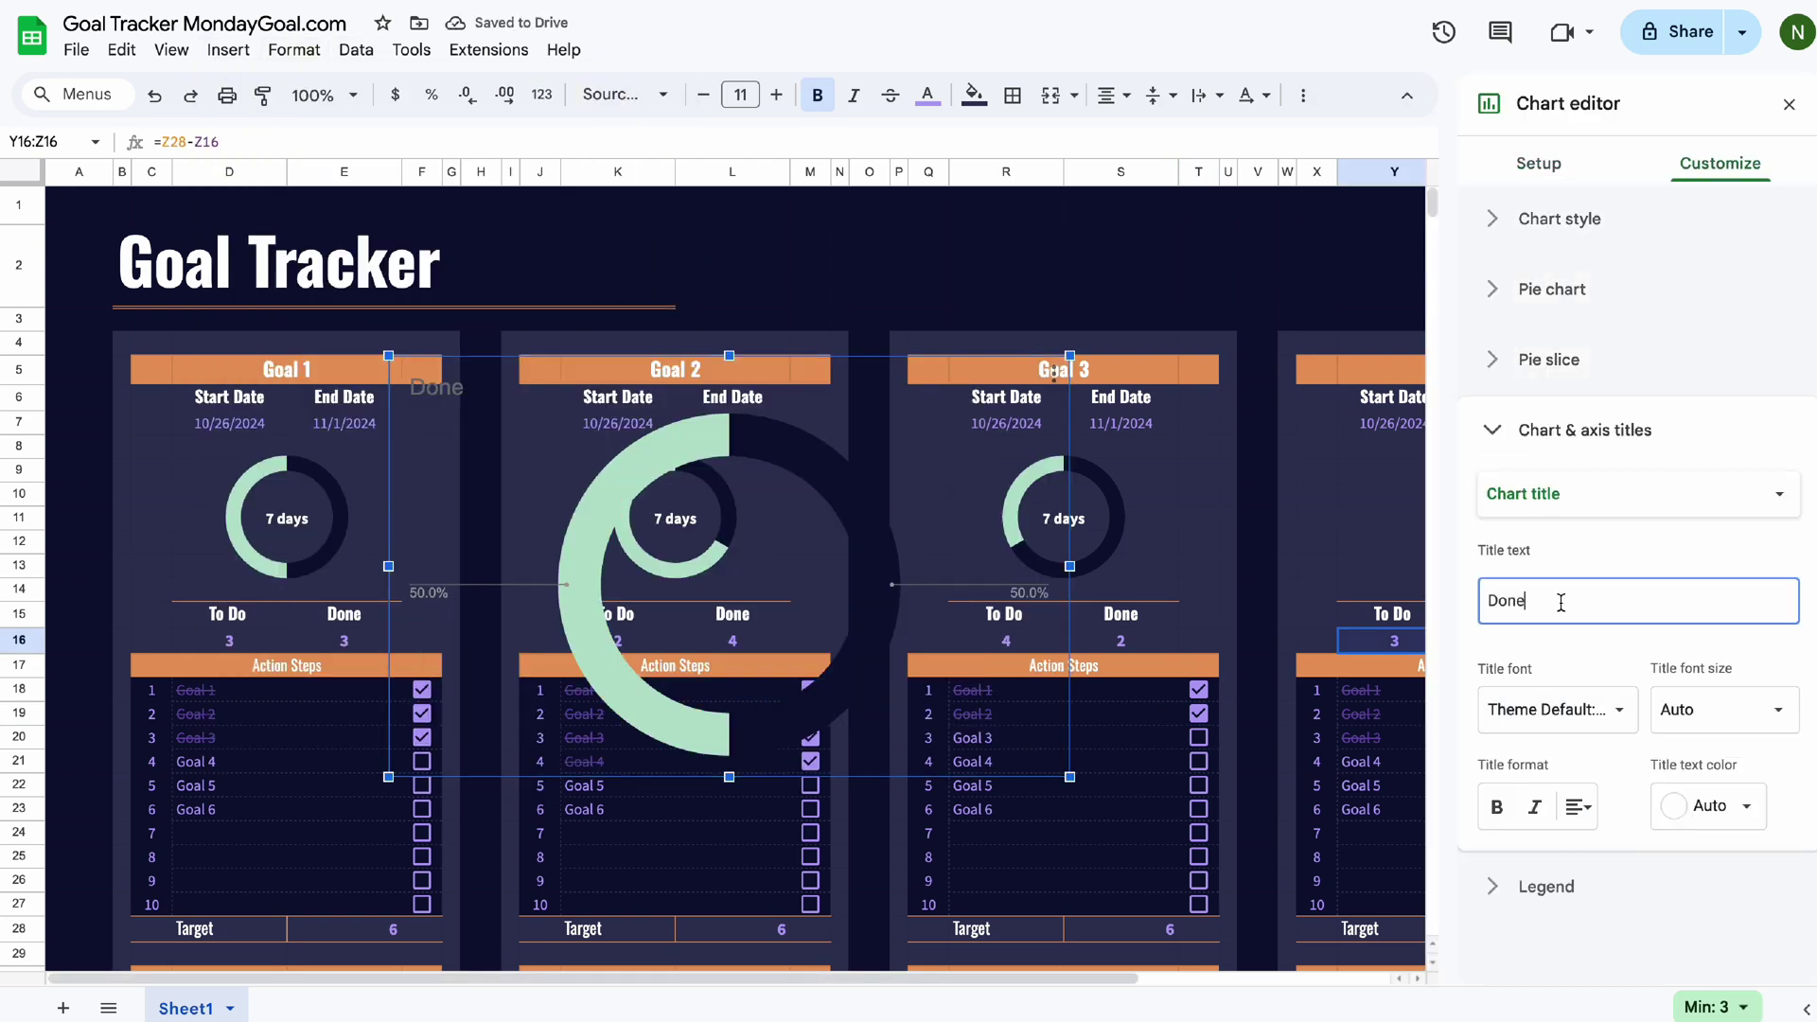
pyautogui.press('BackSpace')
pyautogui.press('BackSpace')
pyautogui.press('BackSpace')
pyautogui.press('BackSpace')
pyautogui.click(1546, 888)
# Shrink the Goal 4 chart to fit around its countdown and tick Goal 4's action steps 4 and 5.
pyautogui.moveTo(388, 777); pyautogui.dragTo(729, 566)
pyautogui.moveTo(899, 461); pyautogui.dragTo(1064, 487)
pyautogui.moveTo(1234, 382); pyautogui.dragTo(1117, 448)
pyautogui.moveTo(893, 593); pyautogui.dragTo(1127, 567)
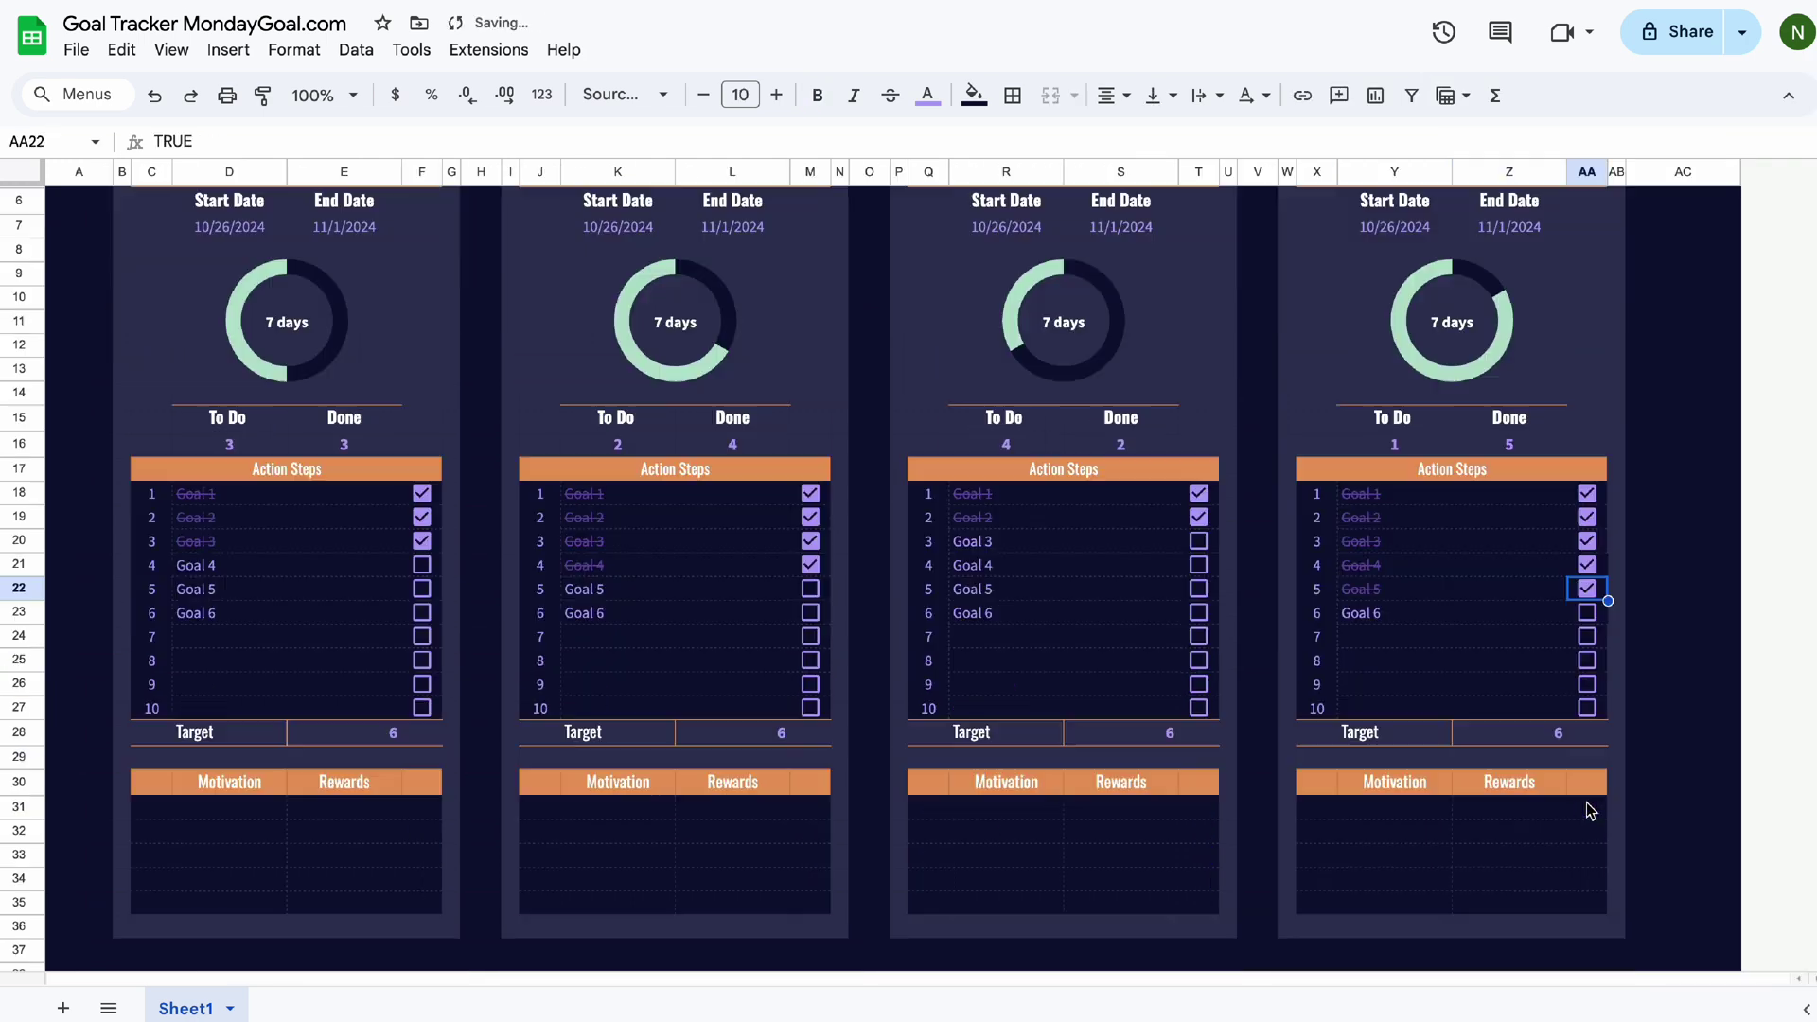
pyautogui.scroll(5, 1594, 803)
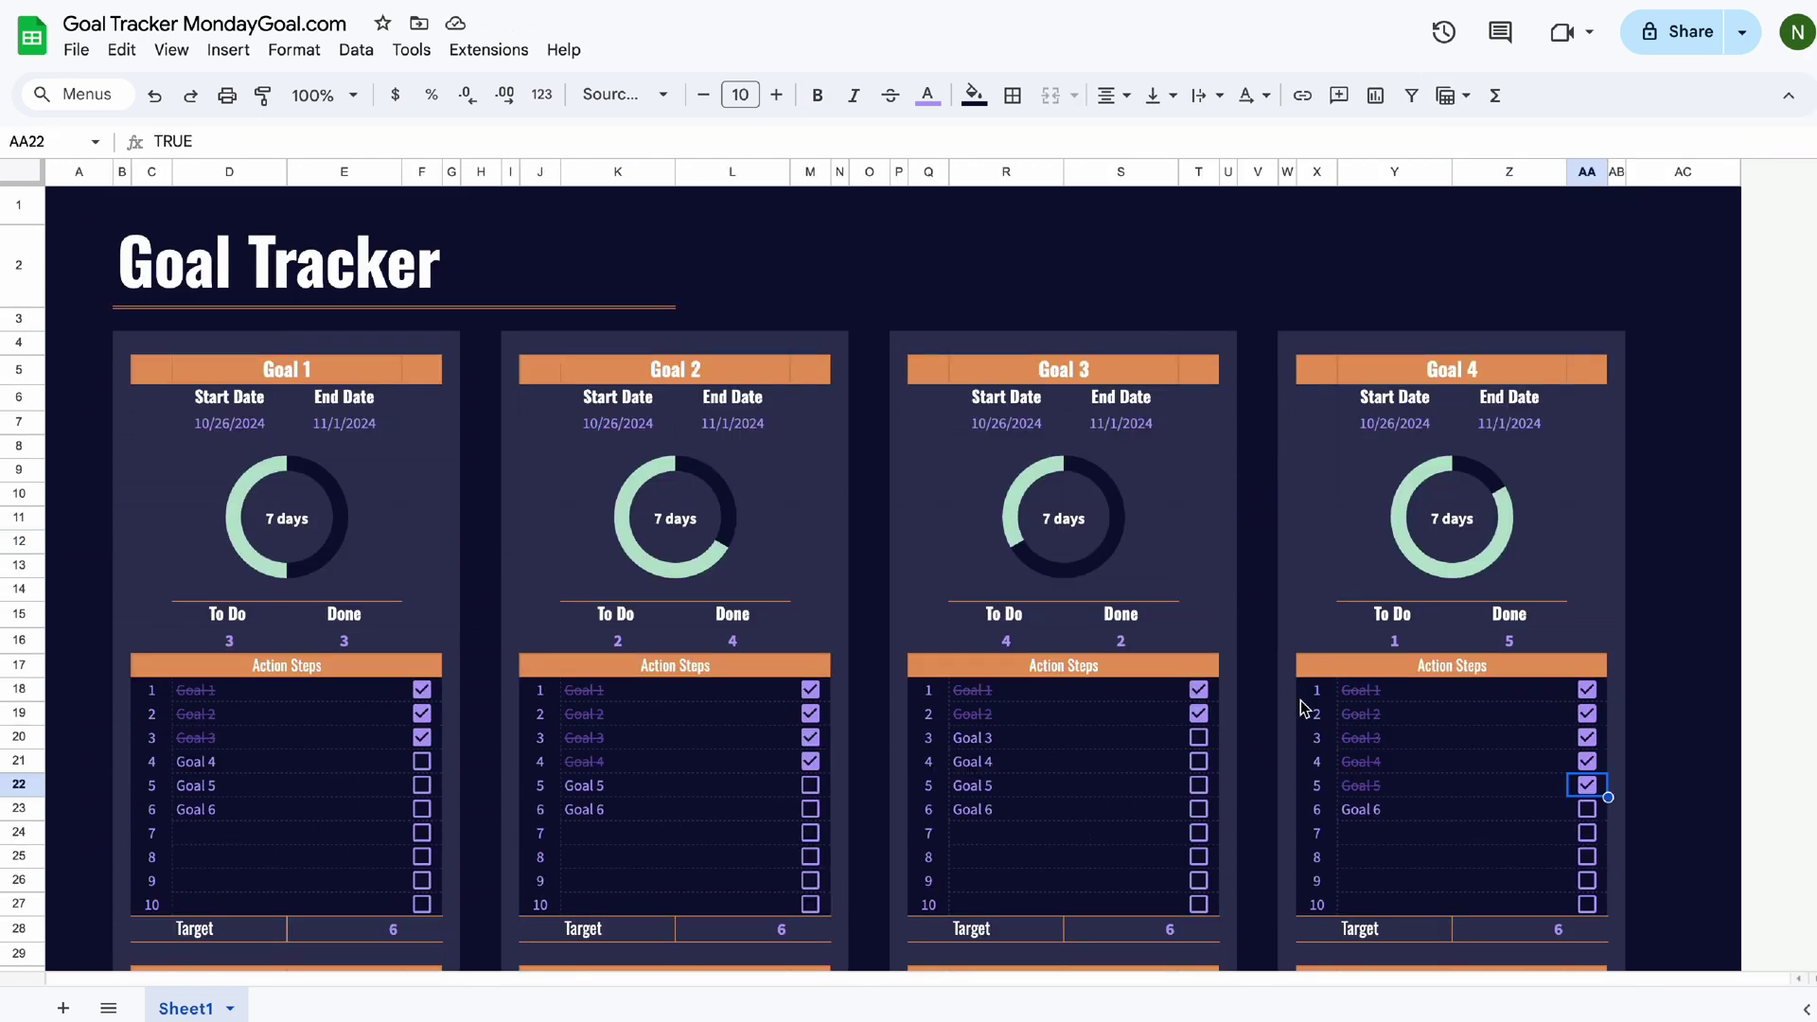
# Hide the sheet's gridlines and insert a decorative image over the cells above the Goal 4 block.
pyautogui.click(175, 51)
pyautogui.click(555, 139)
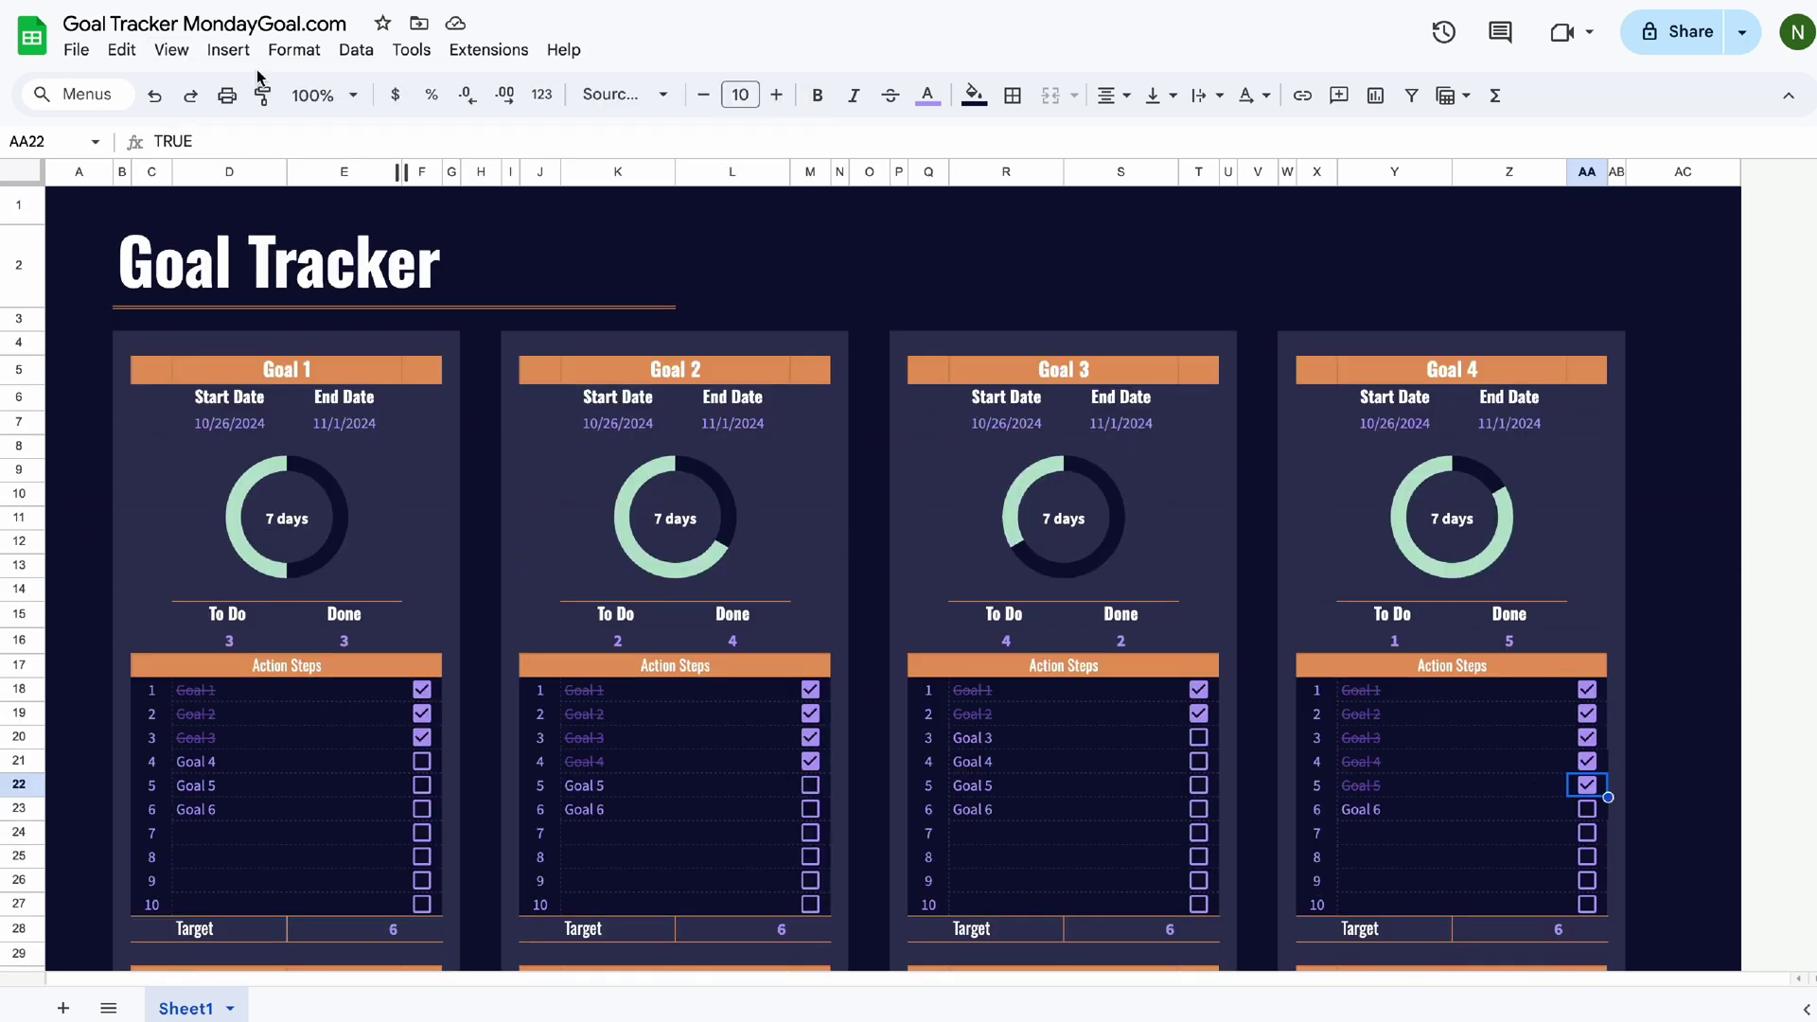
pyautogui.click(230, 49)
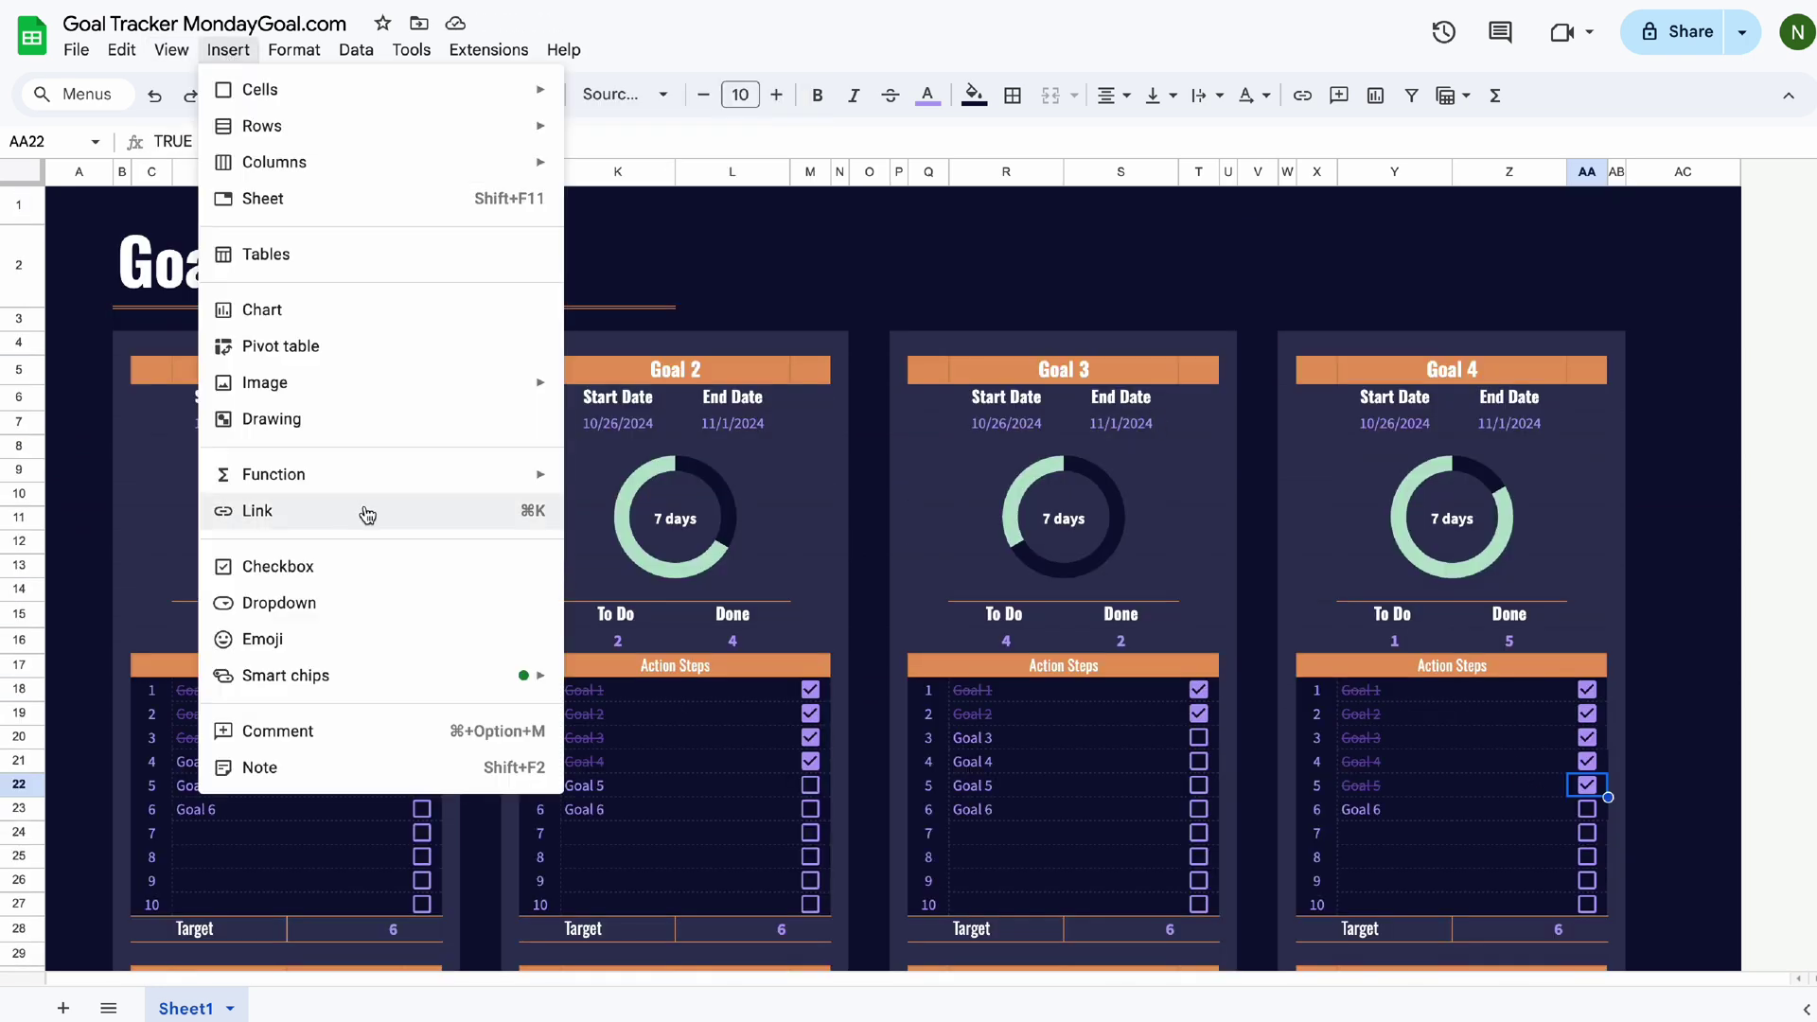
pyautogui.click(681, 430)
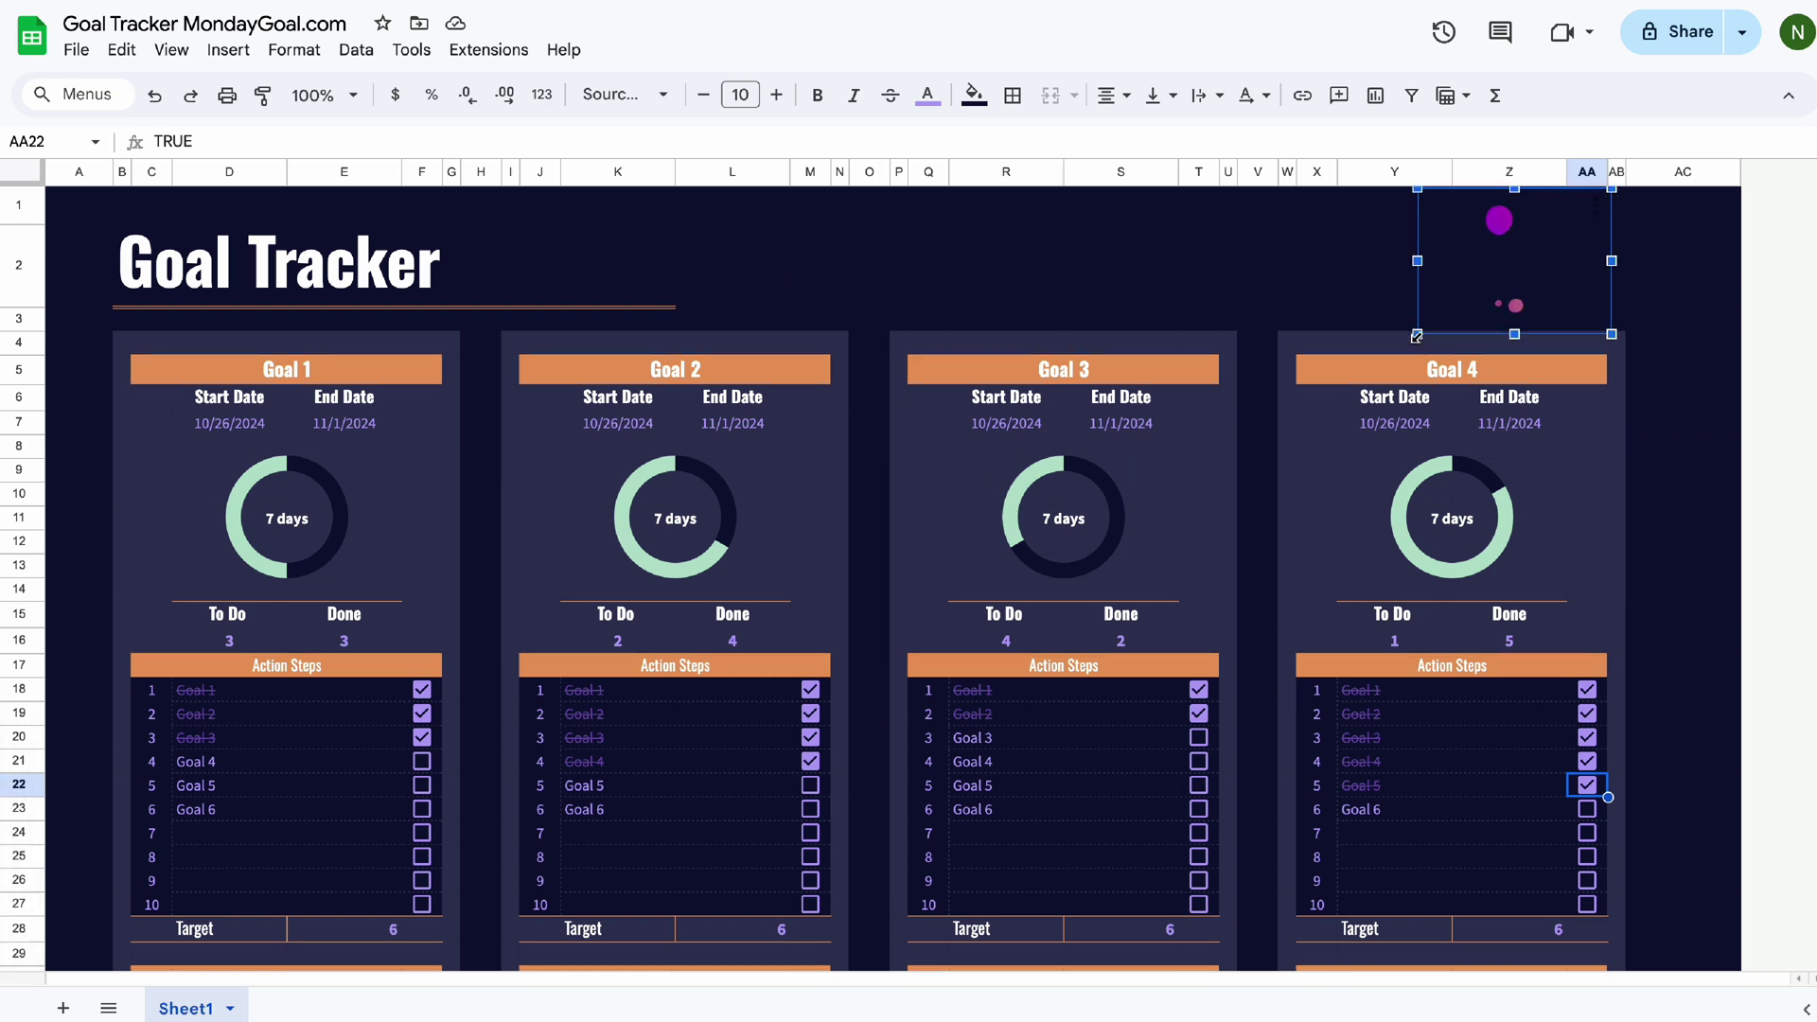
# Enter the formula =today() in cell Z2.
pyautogui.click(1563, 283)
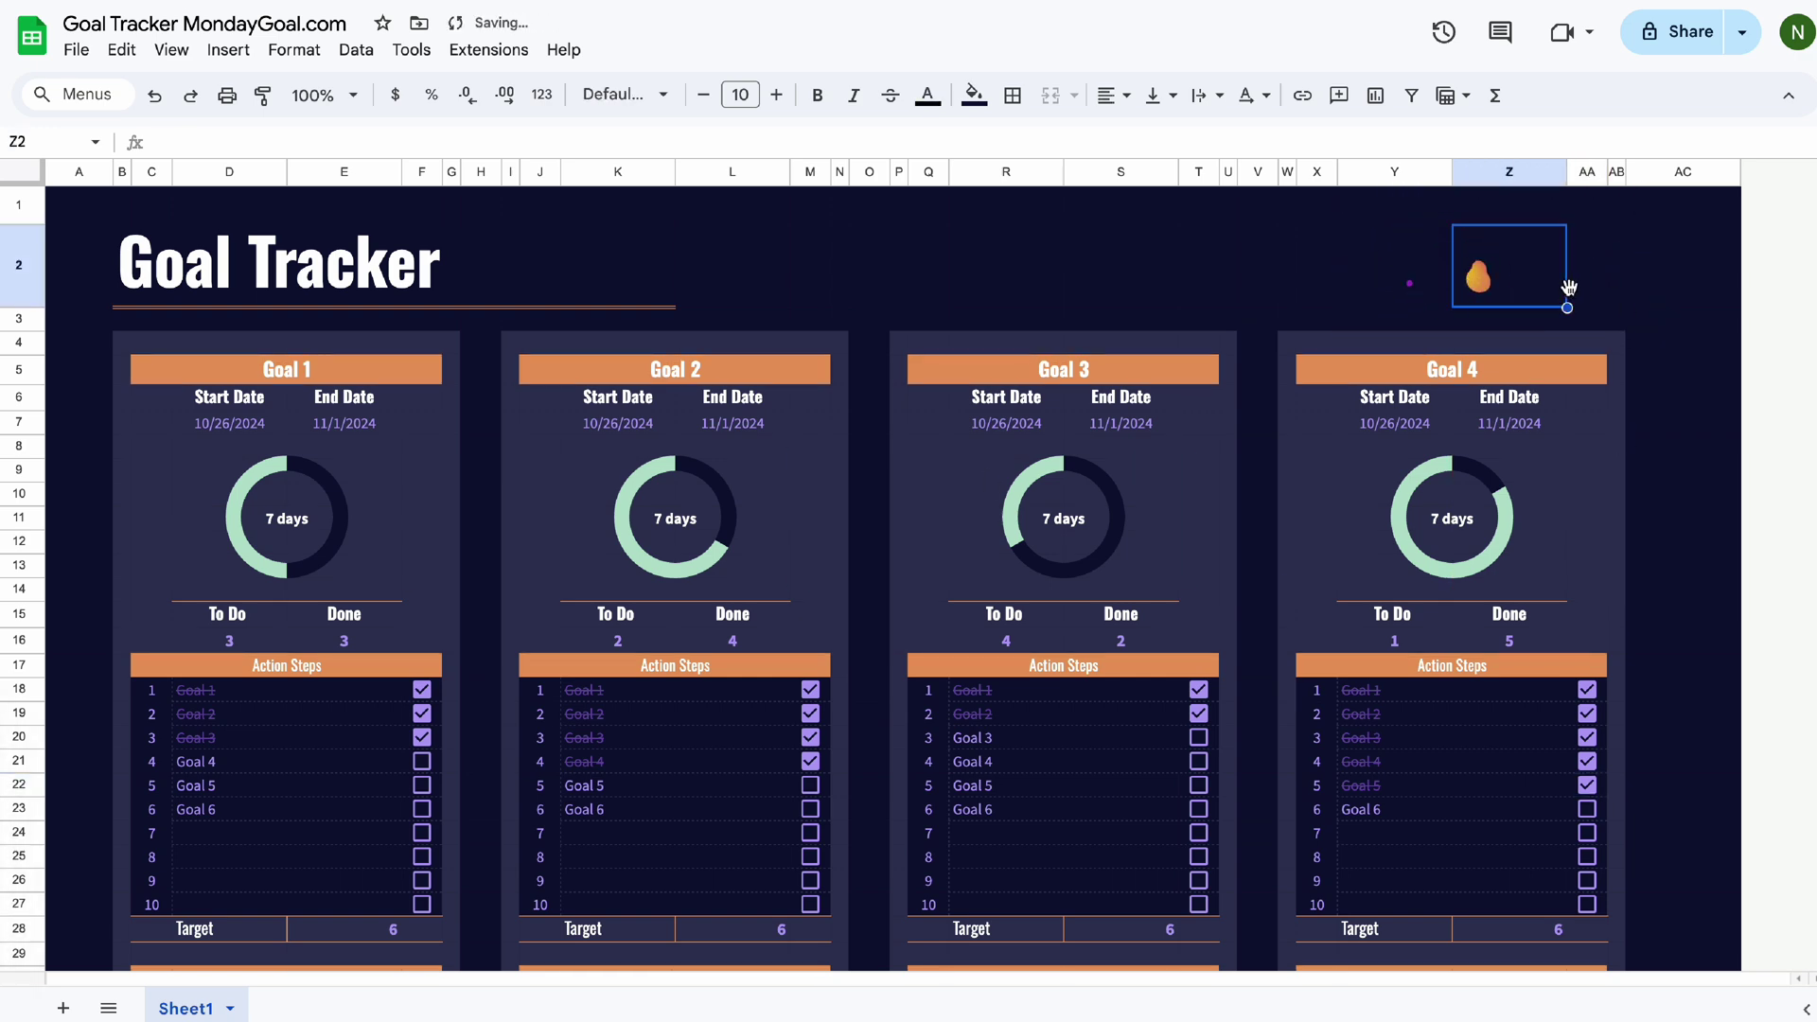
pyautogui.click(146, 147)
pyautogui.write('=today()')
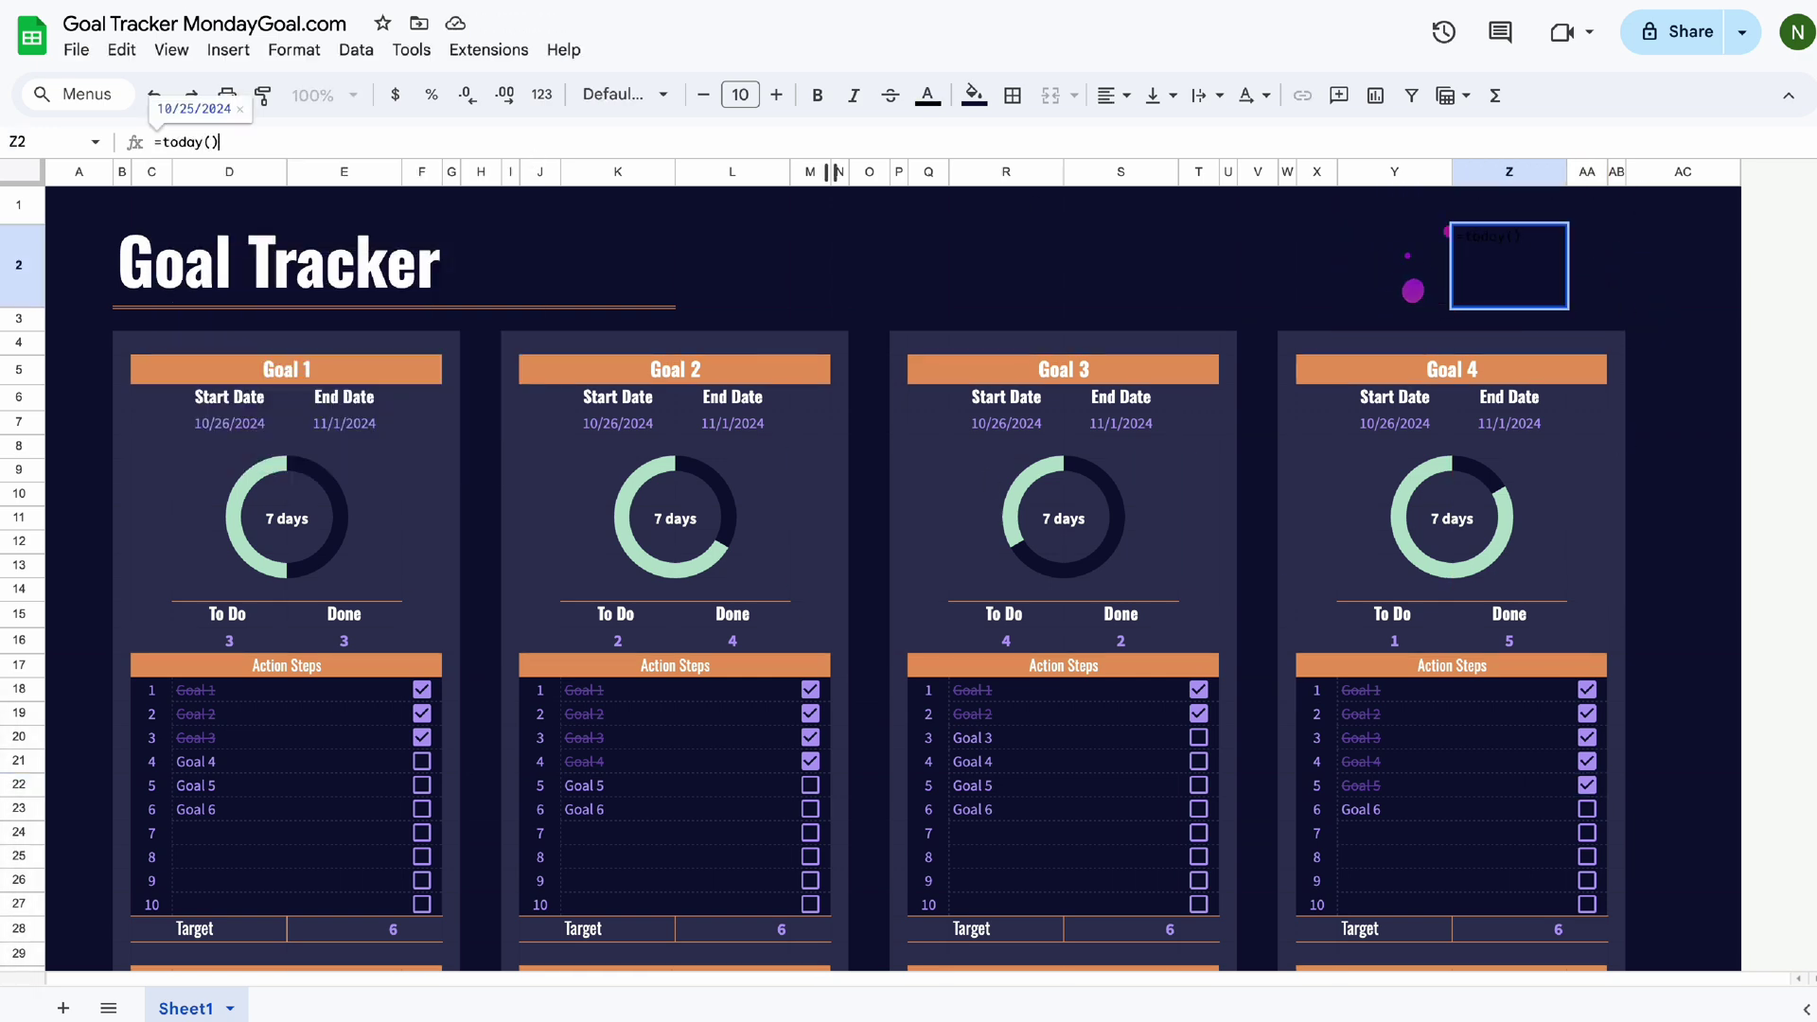
pyautogui.press('Return')
# Merge Z2:AB2 and format the date in white, bold Source Sans 3.
pyautogui.click(1052, 96)
pyautogui.click(927, 96)
pyautogui.click(1156, 176)
pyautogui.click(624, 95)
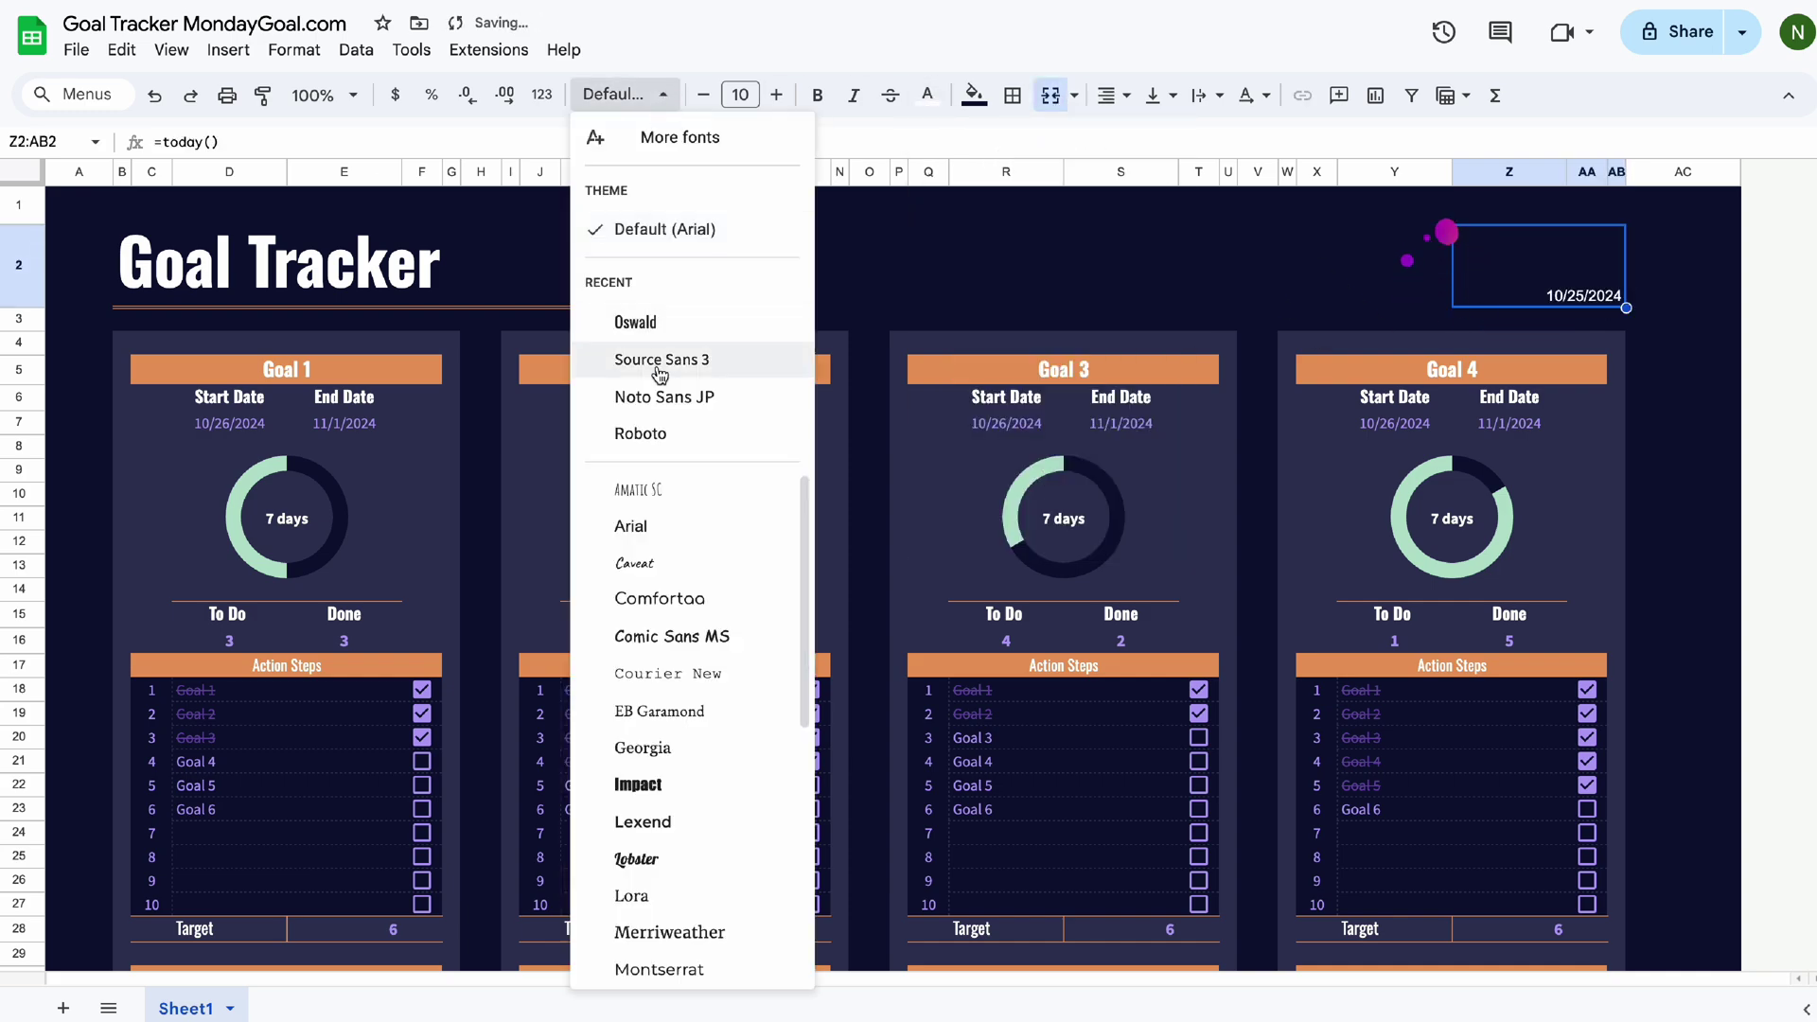
pyautogui.click(657, 363)
pyautogui.click(817, 96)
# Change the sheet title to GOAL TRACKER in capitals and place a target image over the cells just after it.
pyautogui.click(761, 252)
pyautogui.click(228, 51)
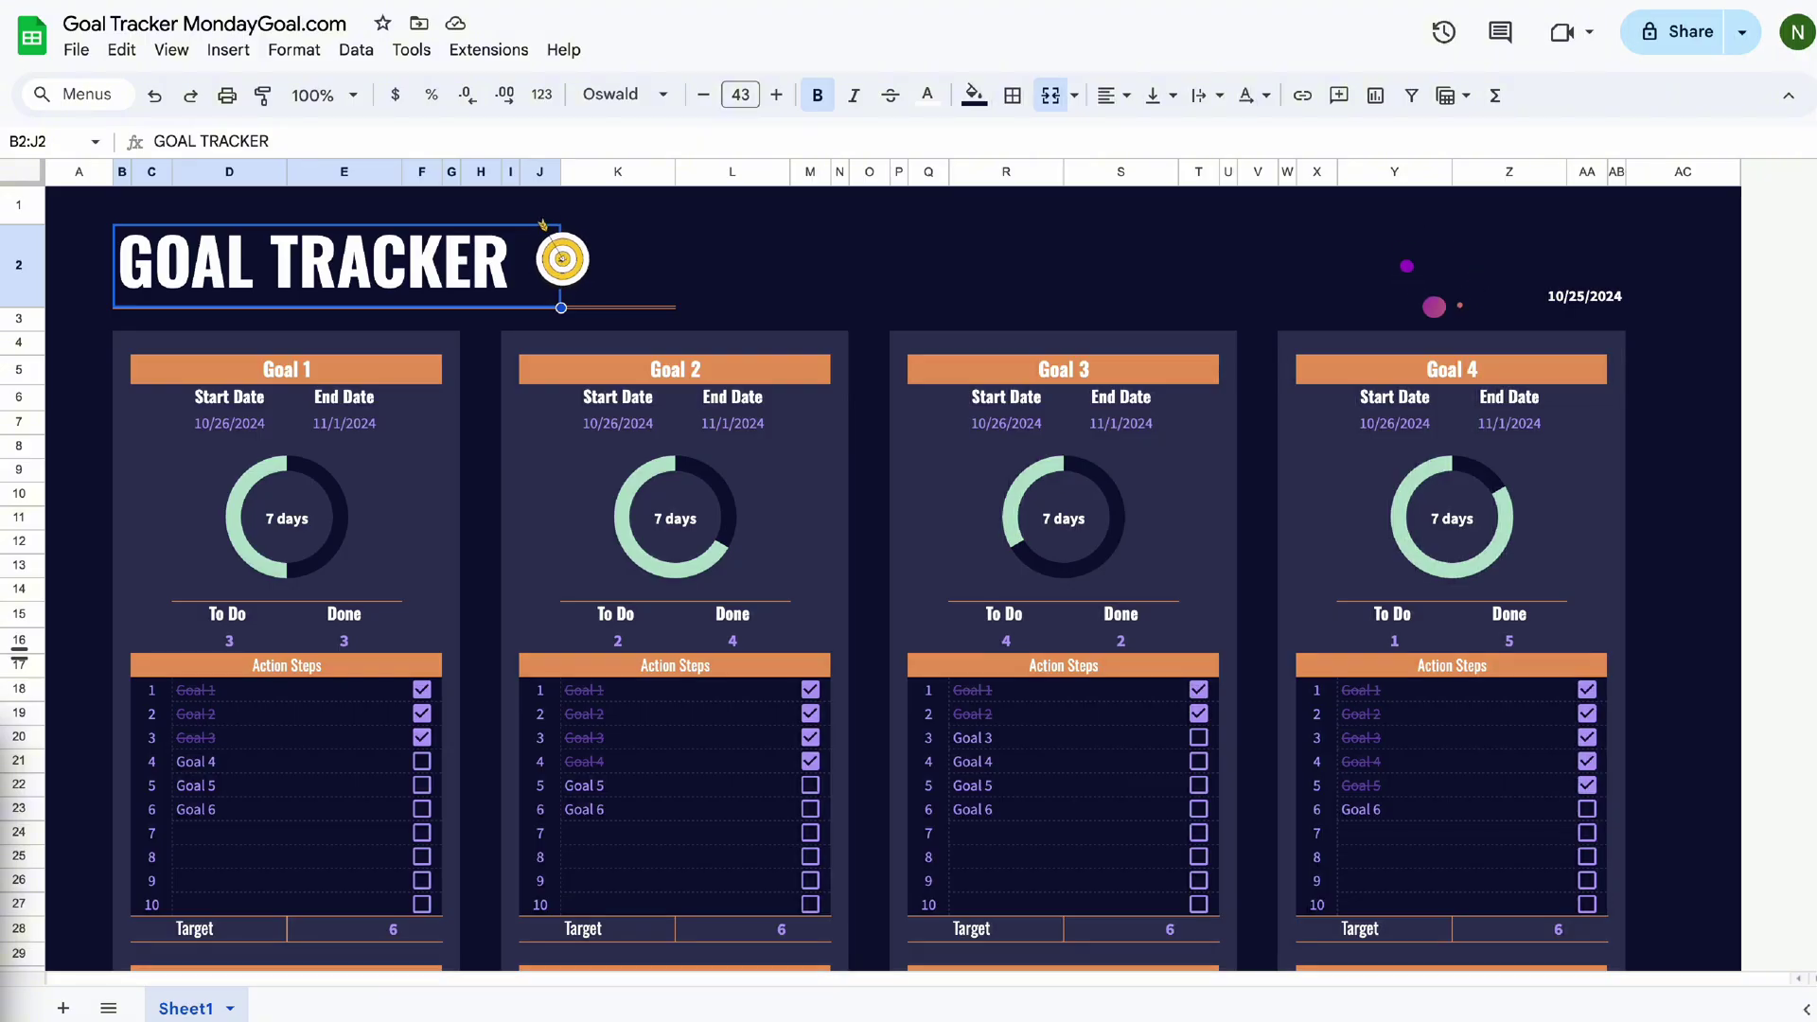
pyautogui.click(868, 265)
pyautogui.moveTo(562, 258); pyautogui.dragTo(600, 262)
pyautogui.click(731, 265)
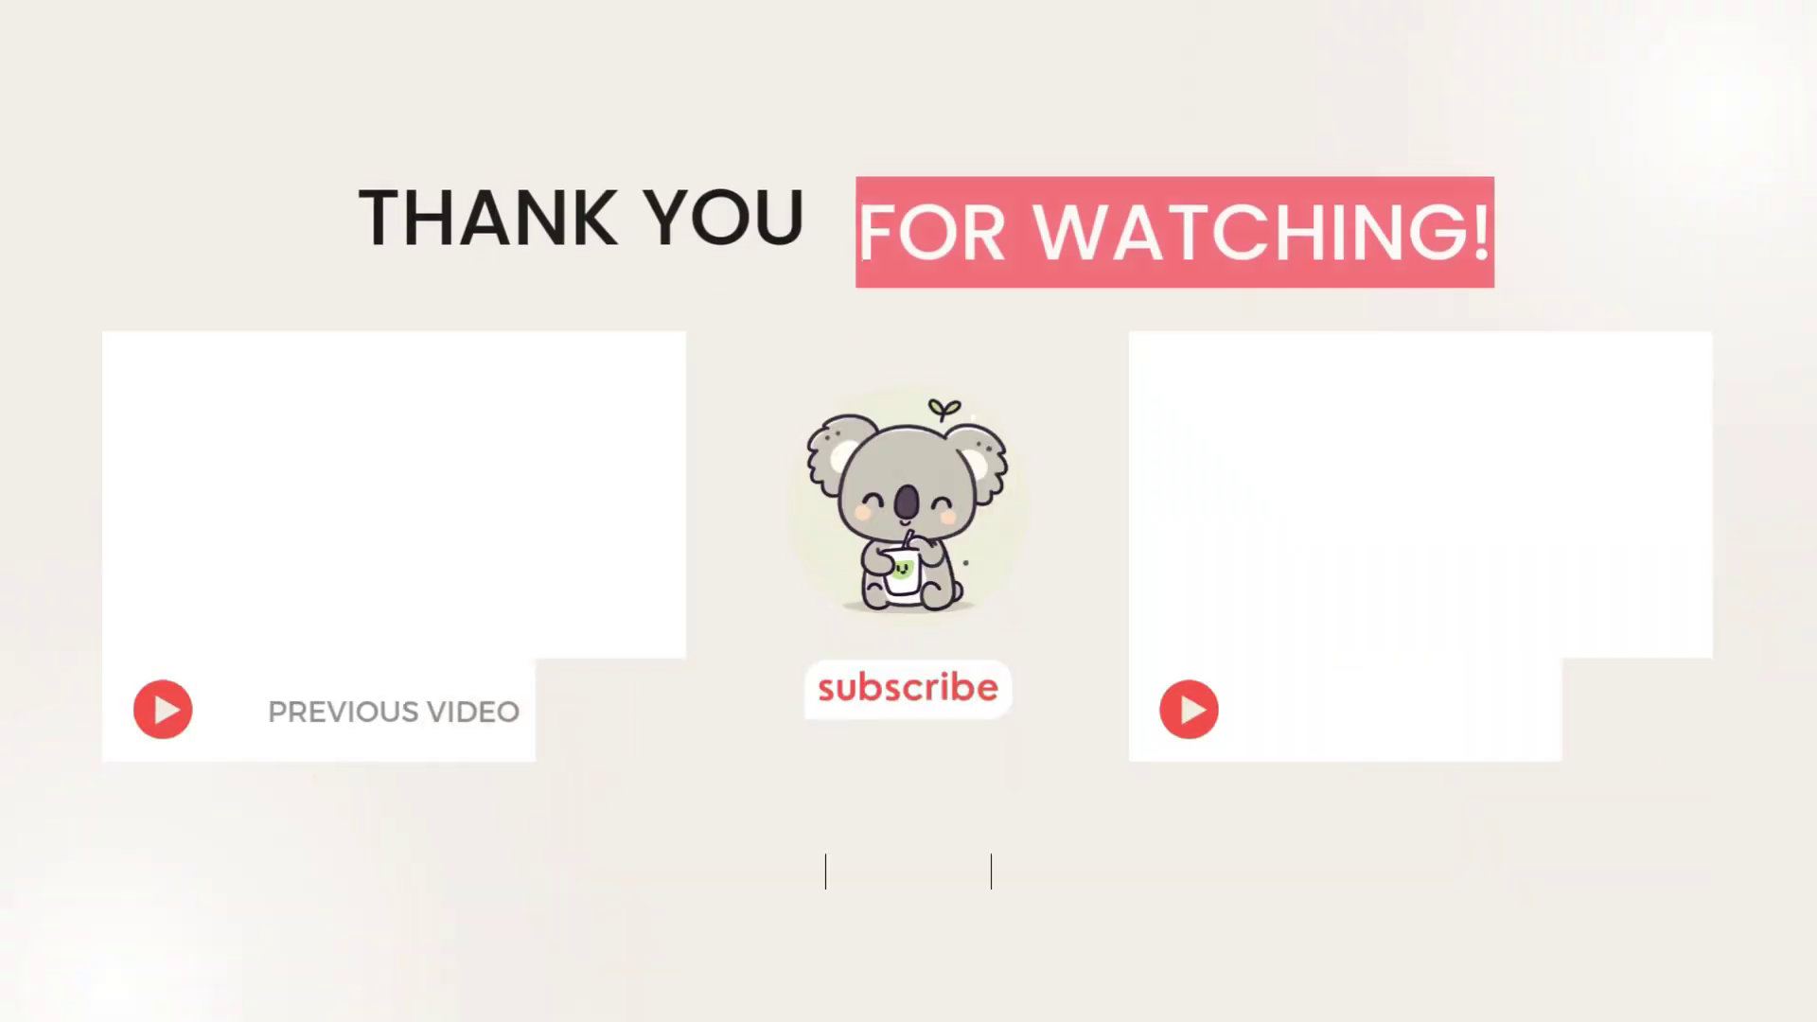